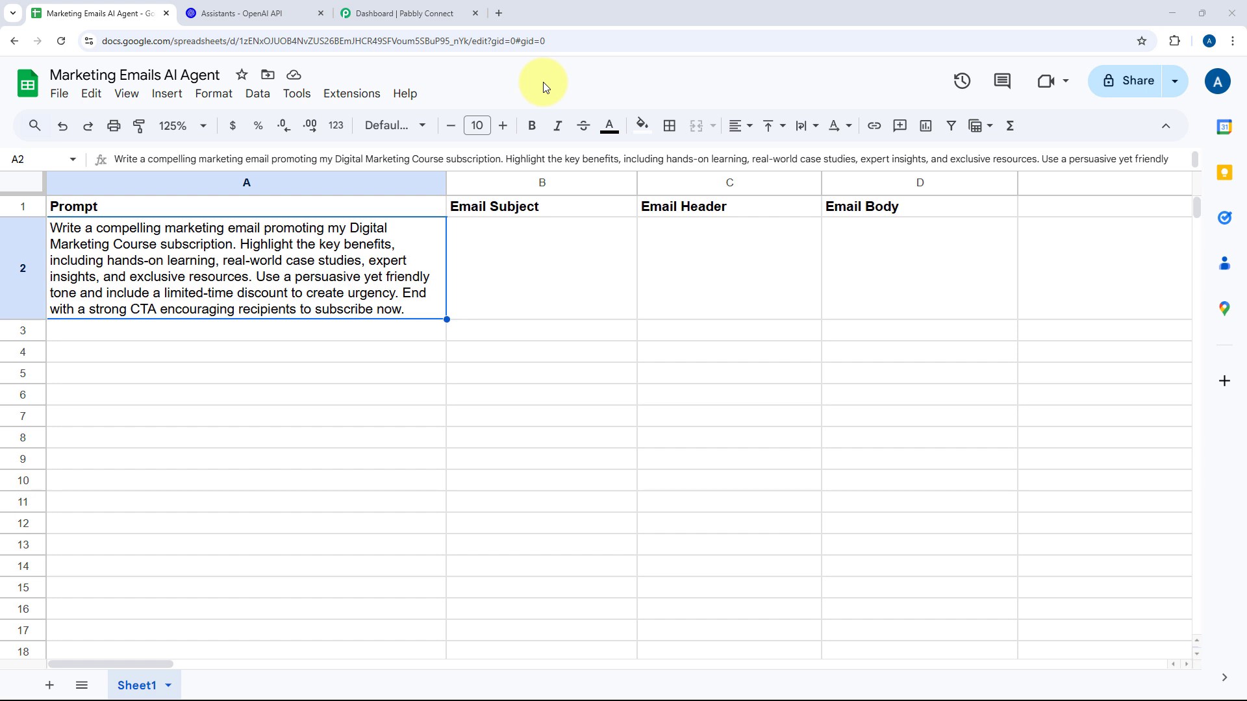
Review the prompt and email columns of the Marketing Emails AI Agent spreadsheet and the existing assistants on the OpenAI platform
left_click(368, 333)
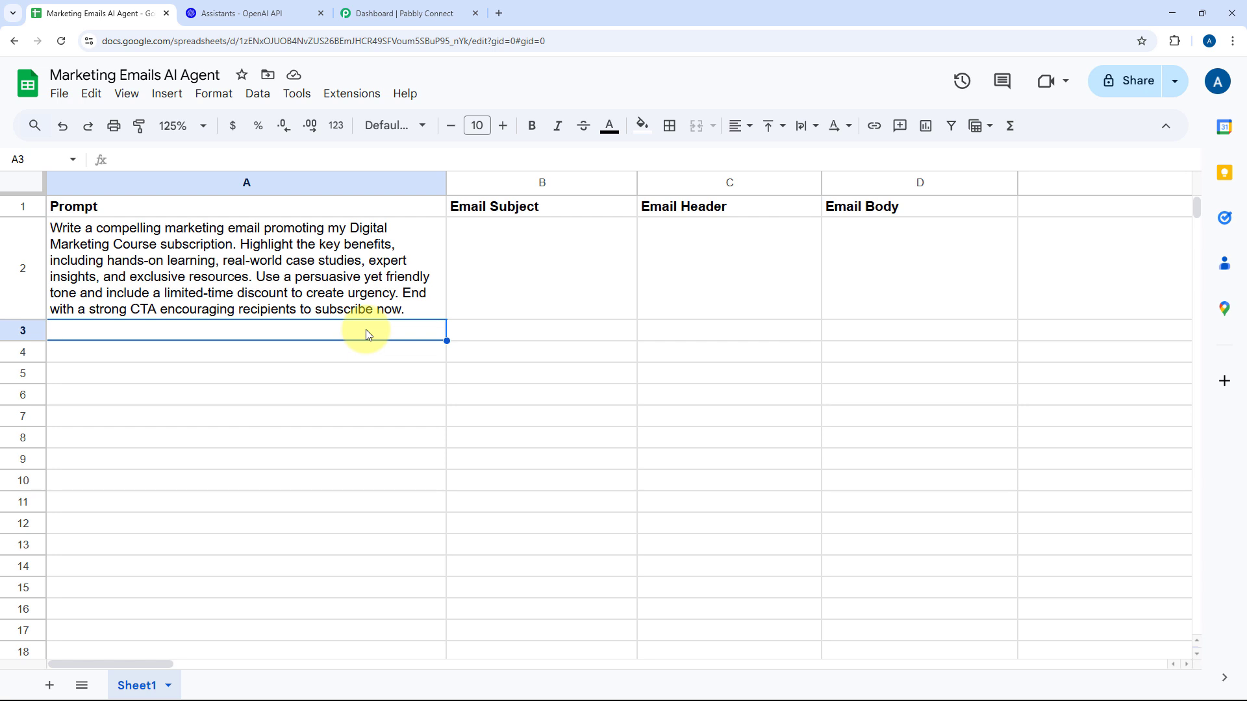
left_click(571, 344)
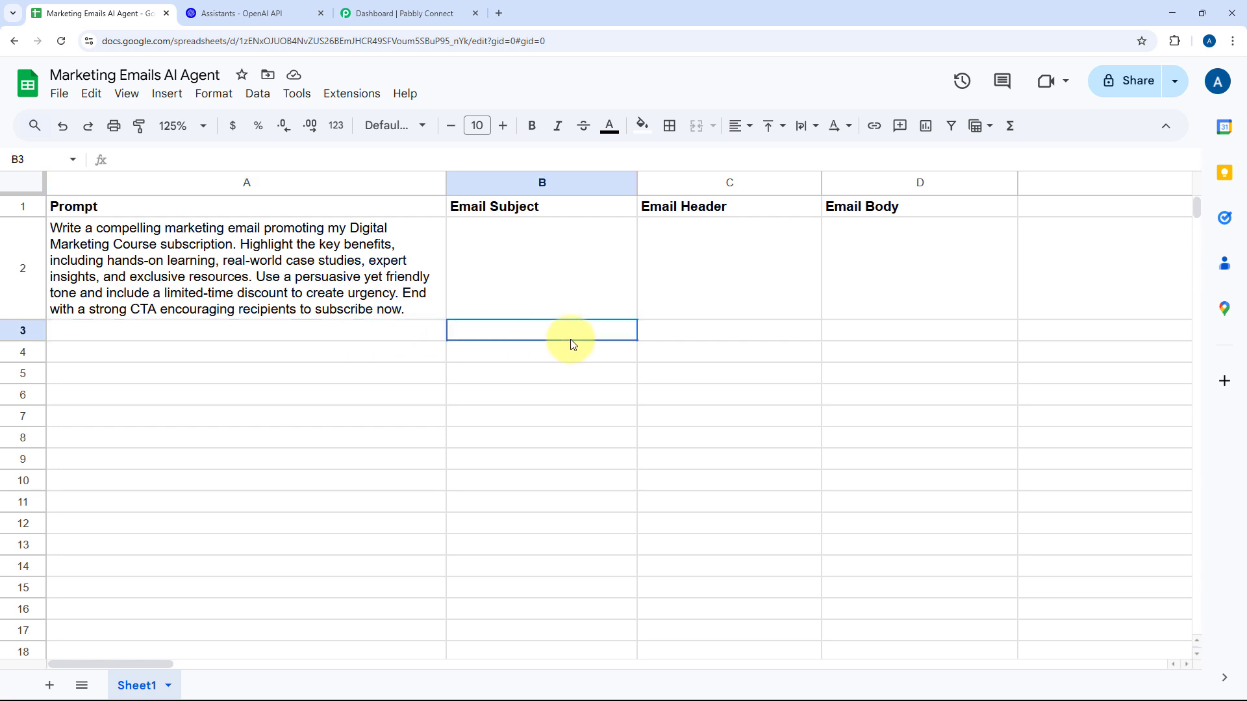
left_click(724, 335)
left_click(922, 333)
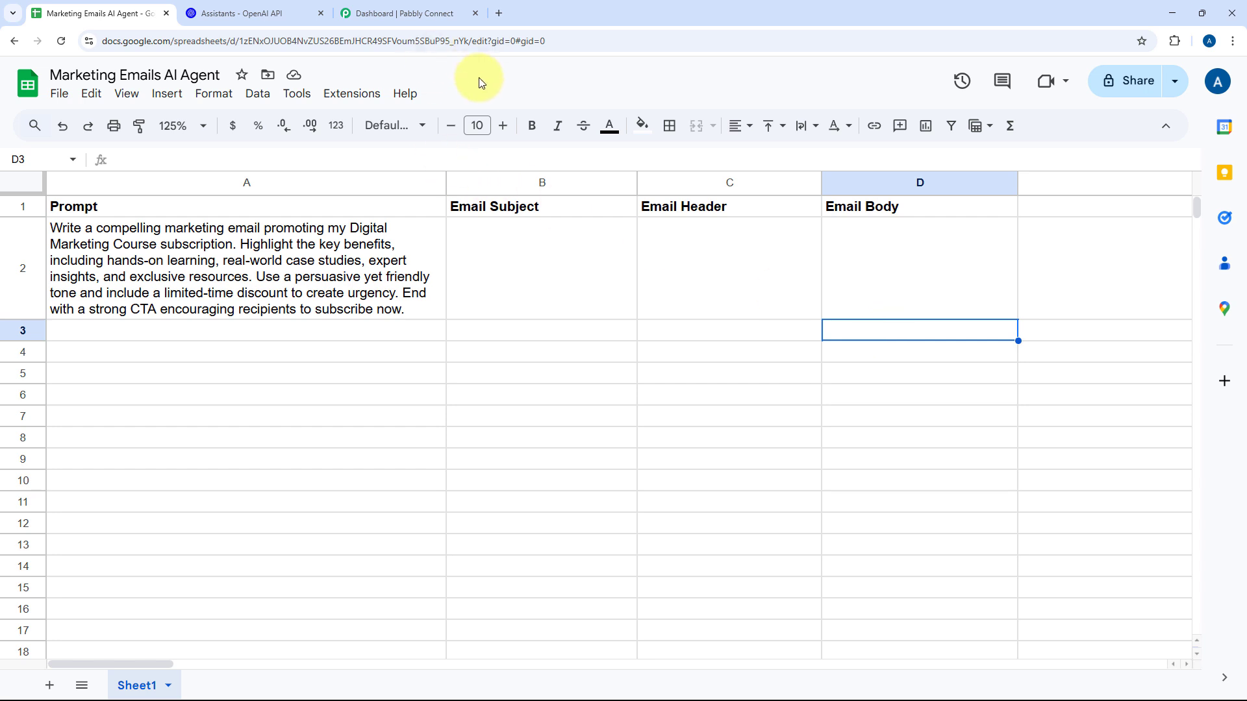
left_click(276, 8)
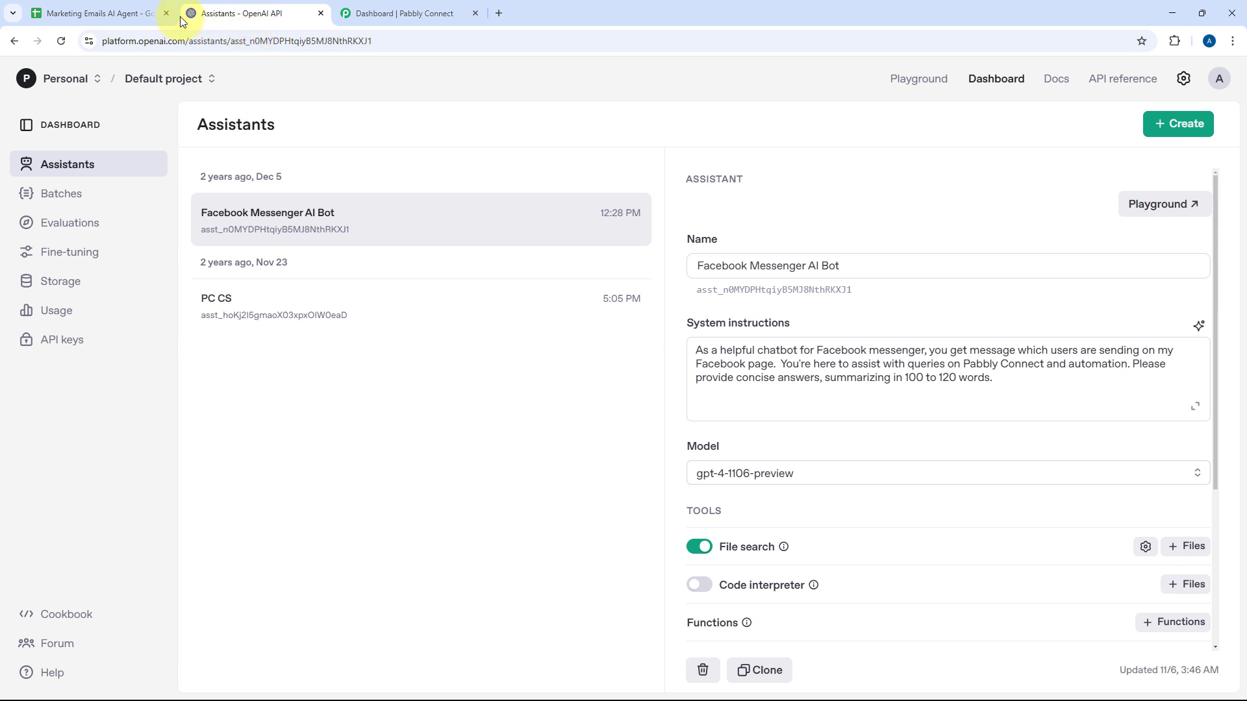
left_click(134, 10)
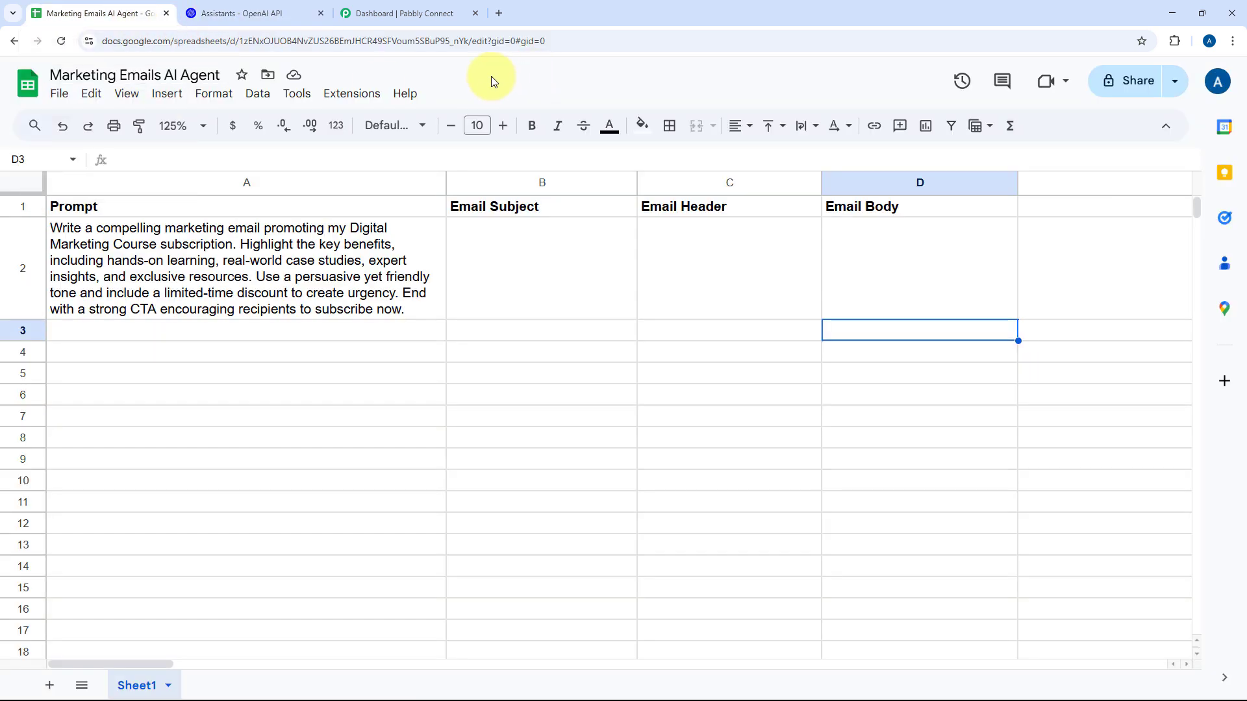
left_click(273, 10)
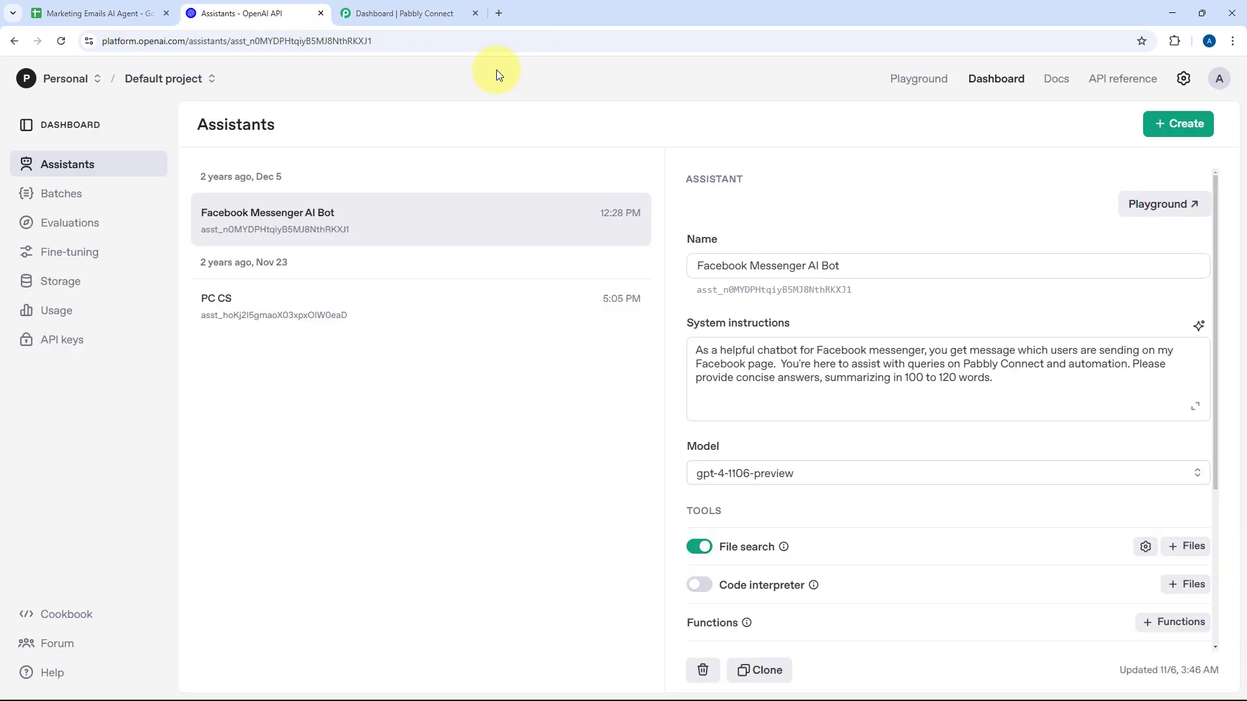
Switch to Pabbly Connect and create a workflow named "AI Agent for Emails from Google Sheets" in the Home folder
left_click(412, 11)
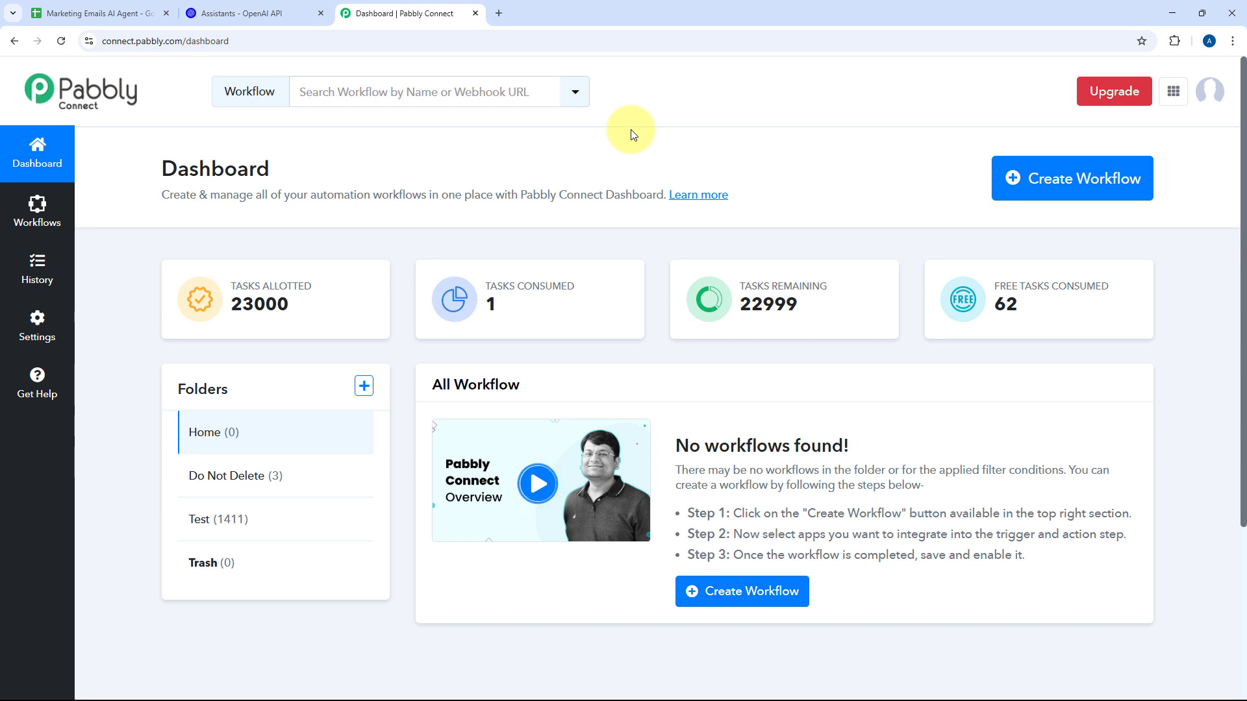
left_click(1095, 175)
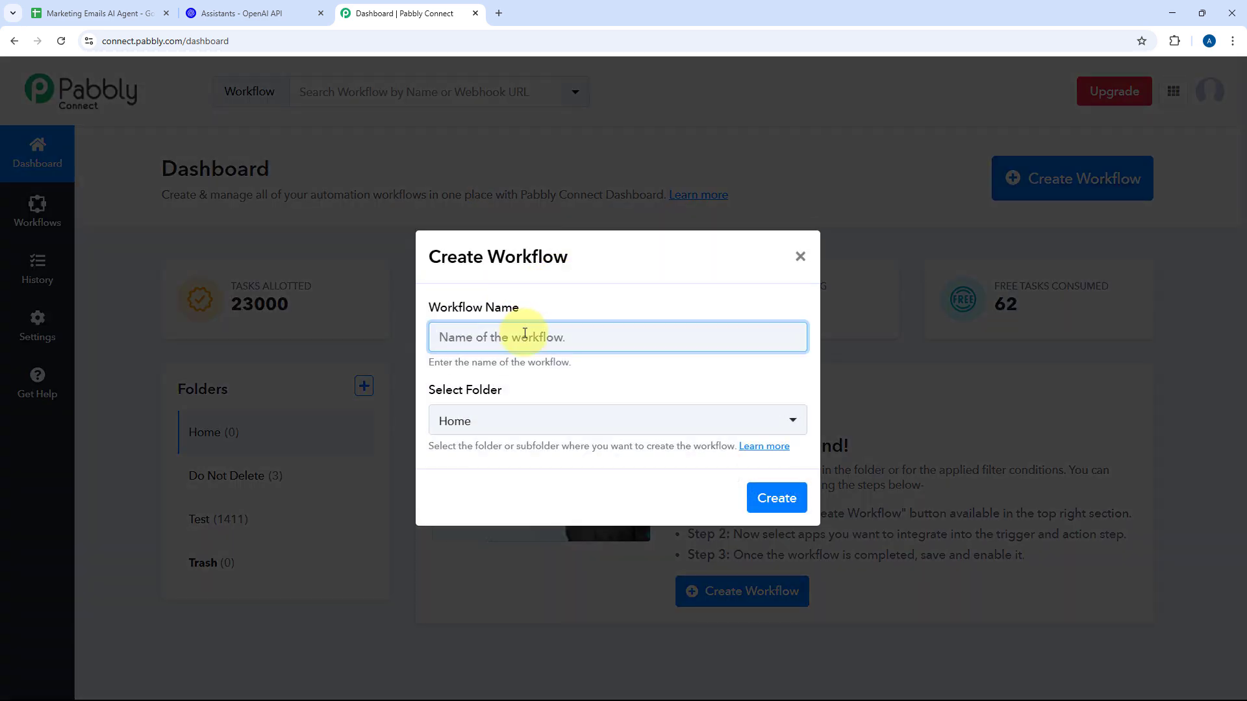
type("AI")
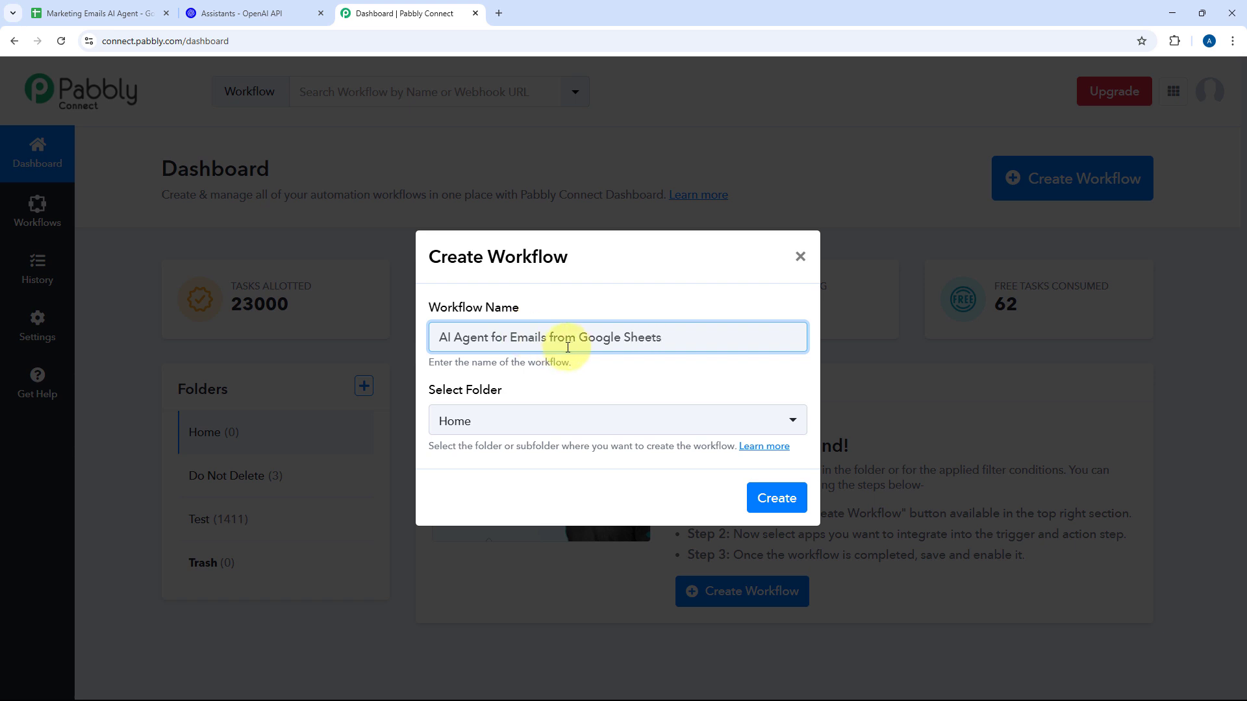
left_click(559, 424)
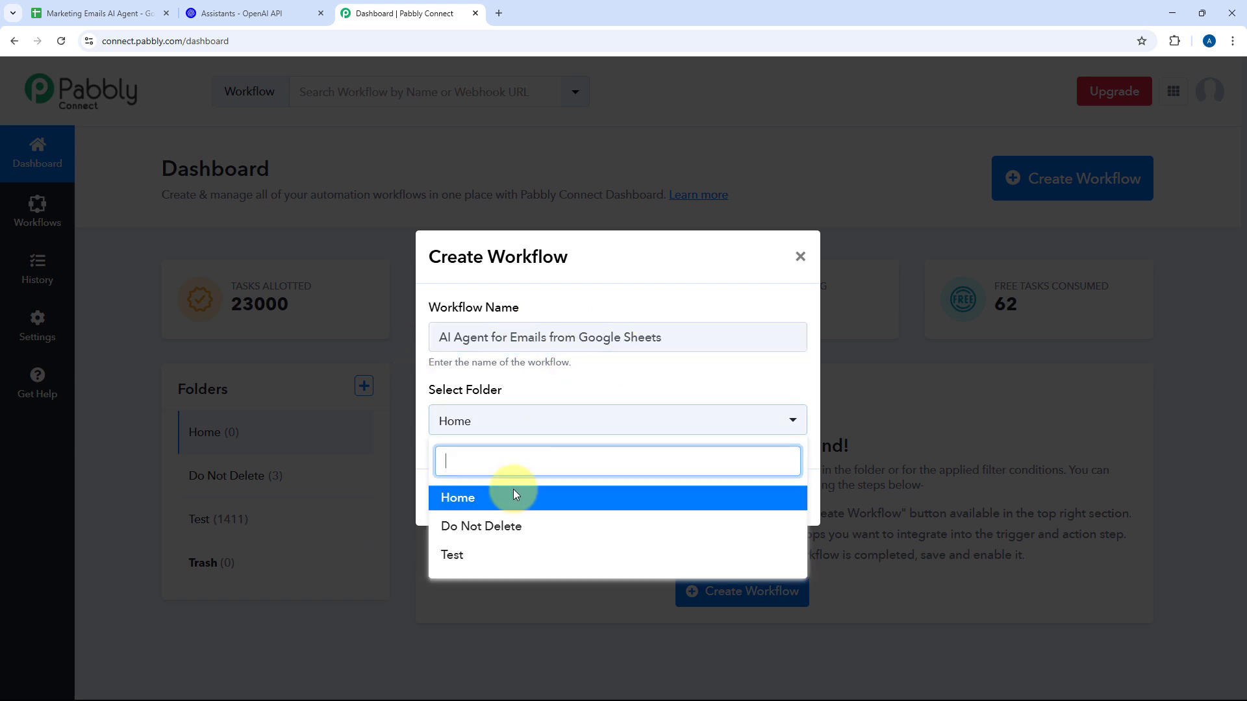
left_click(529, 505)
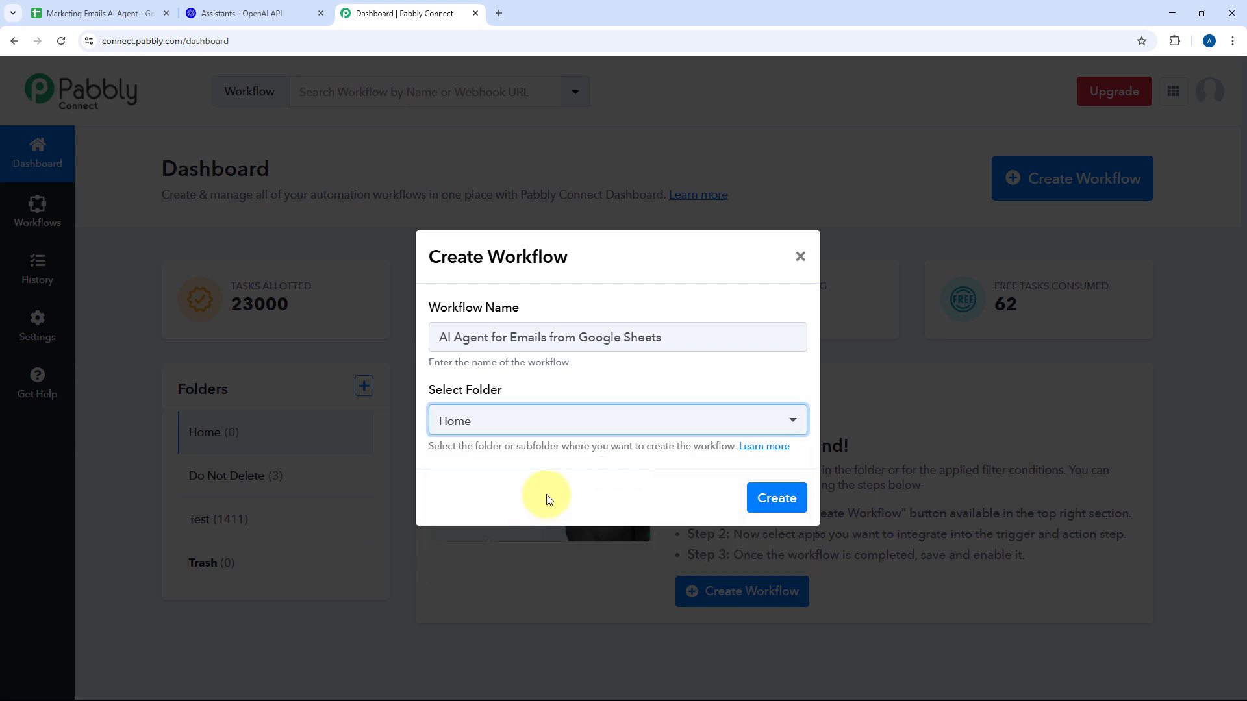
left_click(773, 500)
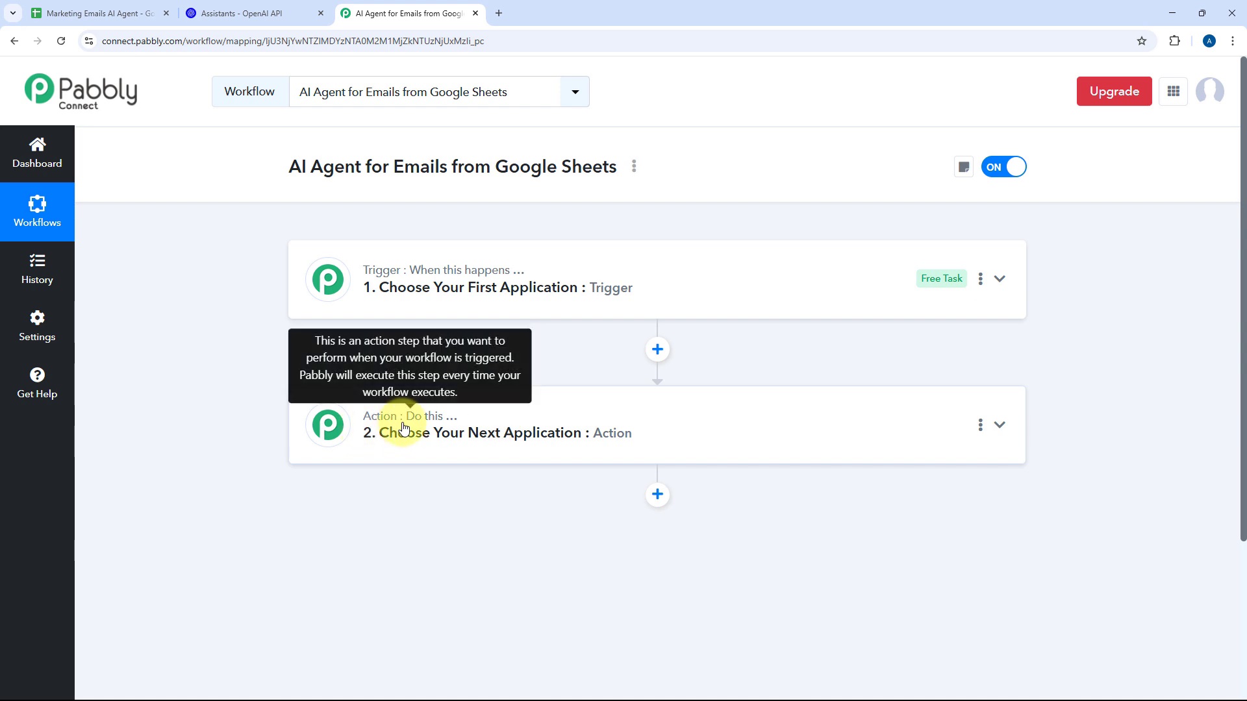
Compare the workflow's trigger and action steps with the spreadsheet's prompt and the empty email cells B2:D2
scroll(221, 280, "down", 1)
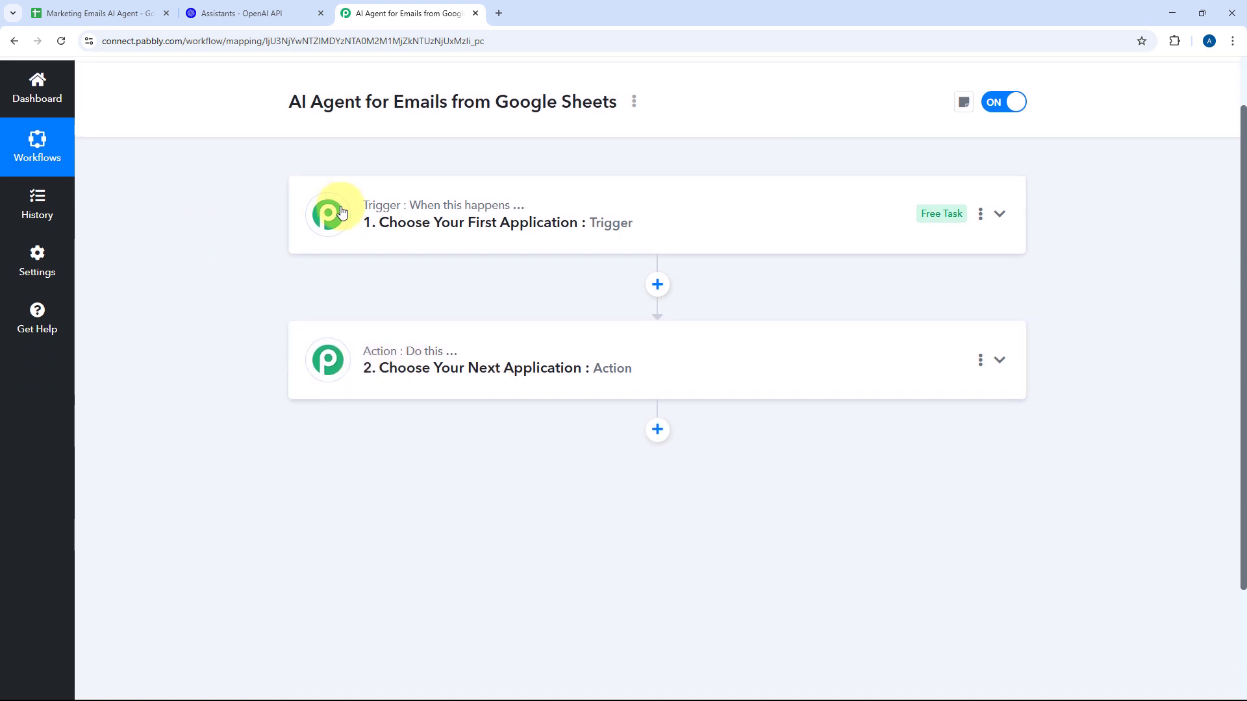
left_click(140, 11)
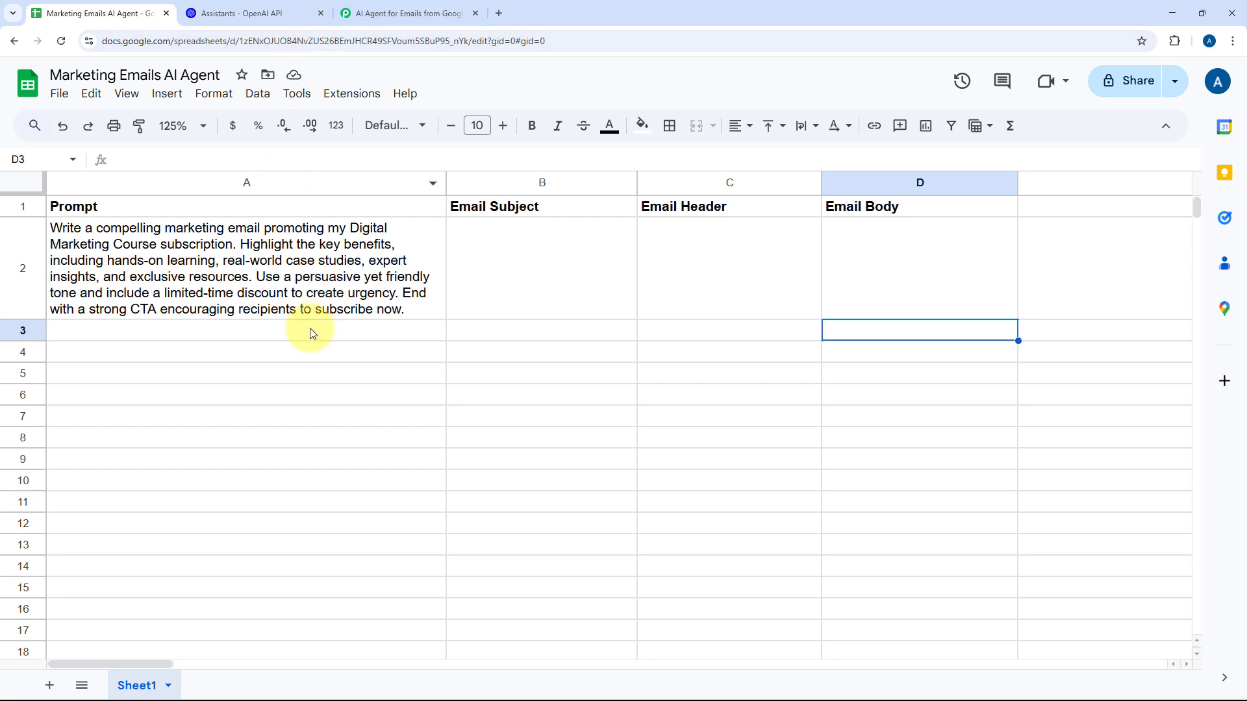
left_click(377, 12)
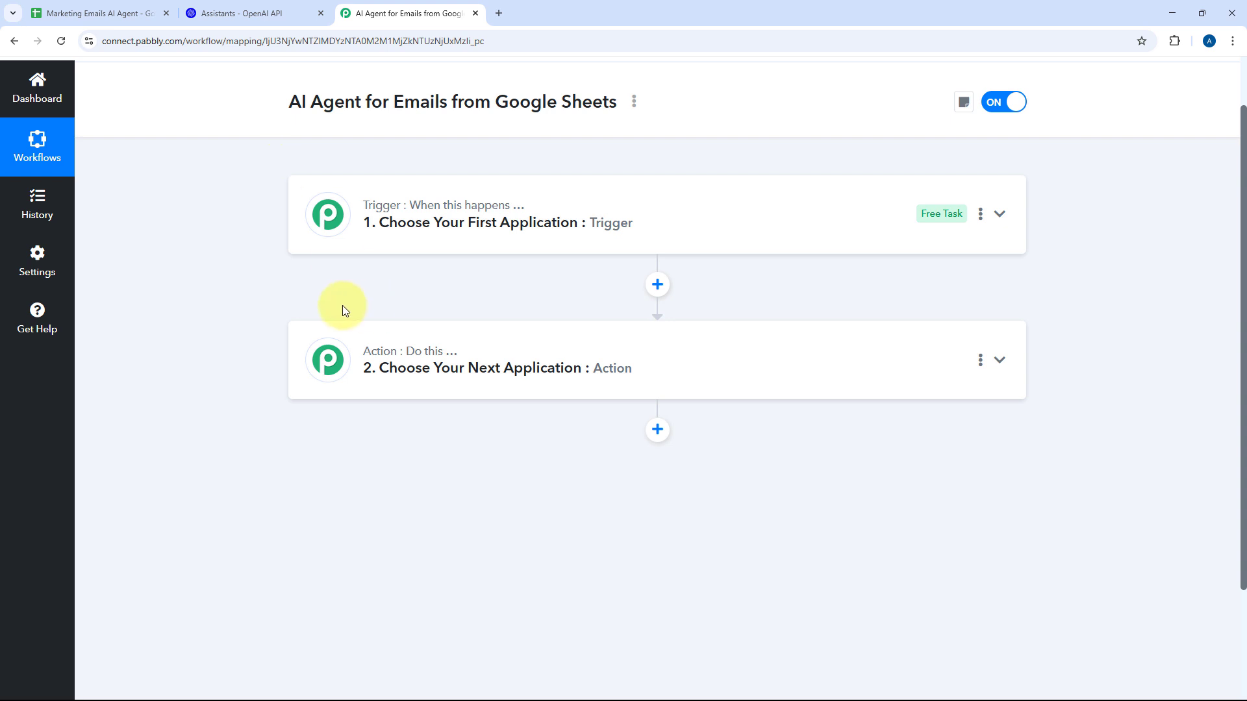
left_click(153, 14)
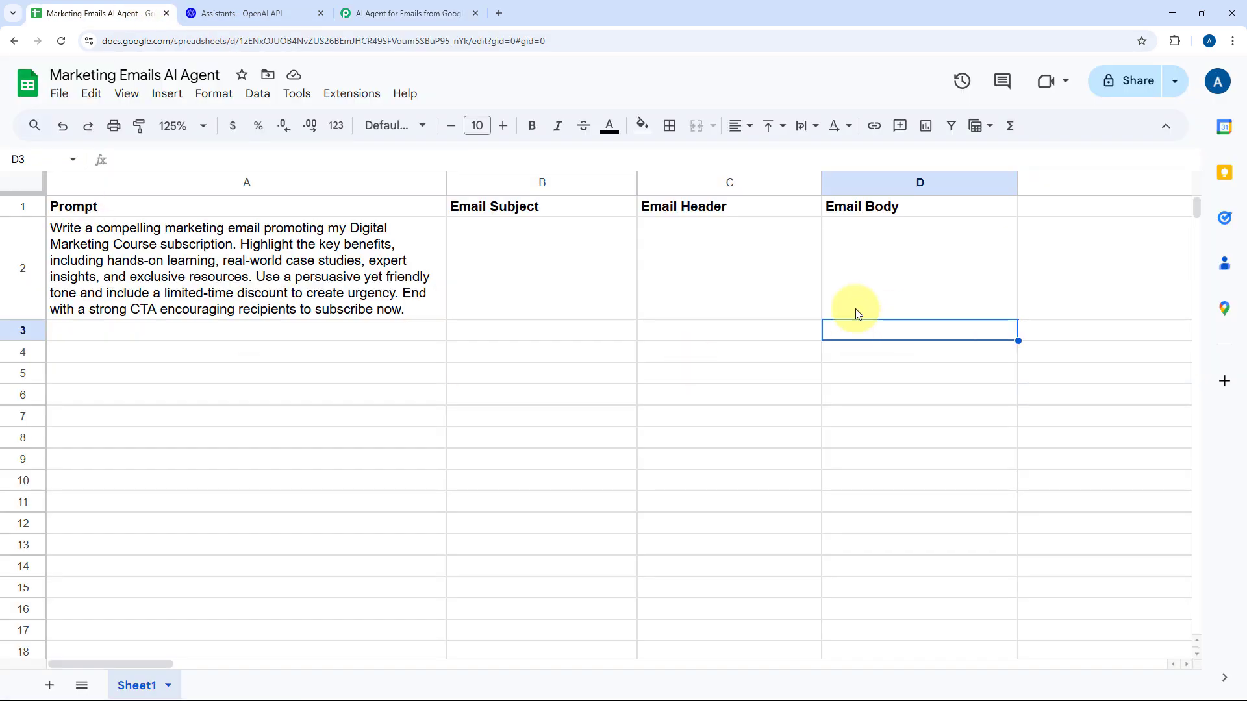
left_click_drag(537, 287, 840, 287)
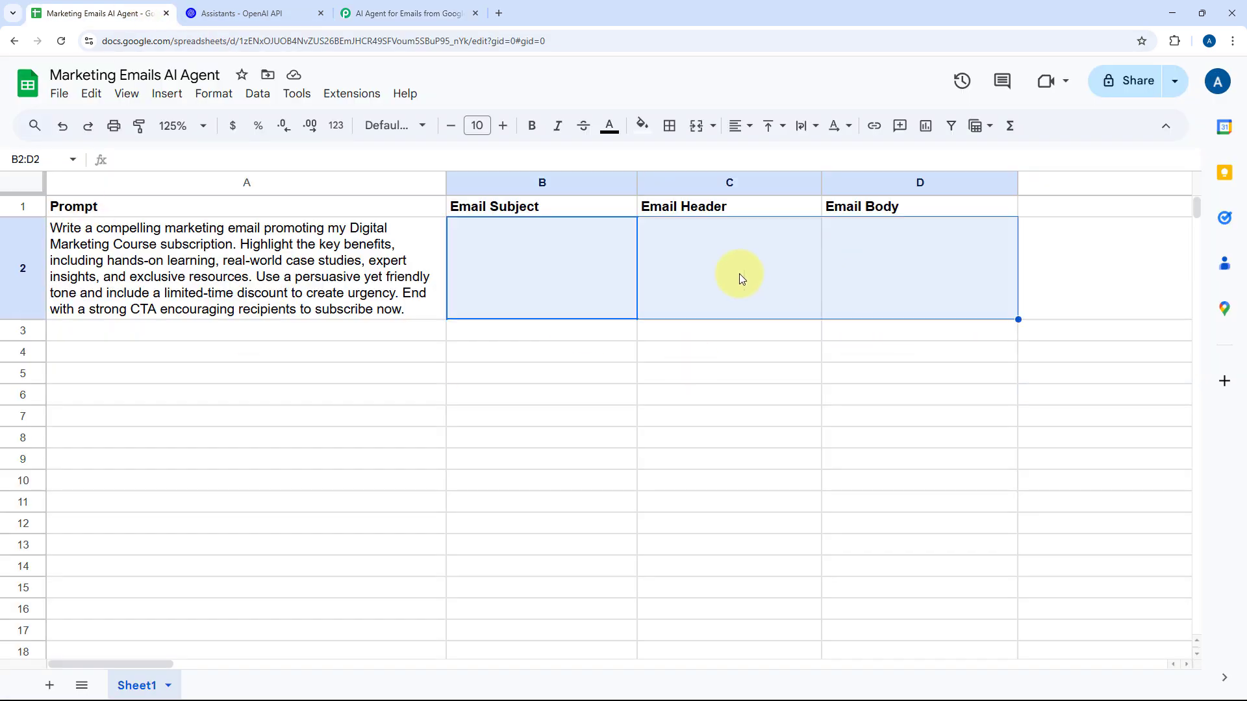
Back in the Pabbly Connect workflow, search for Google Sheets and choose it as the trigger application
left_click(411, 8)
left_click(581, 203)
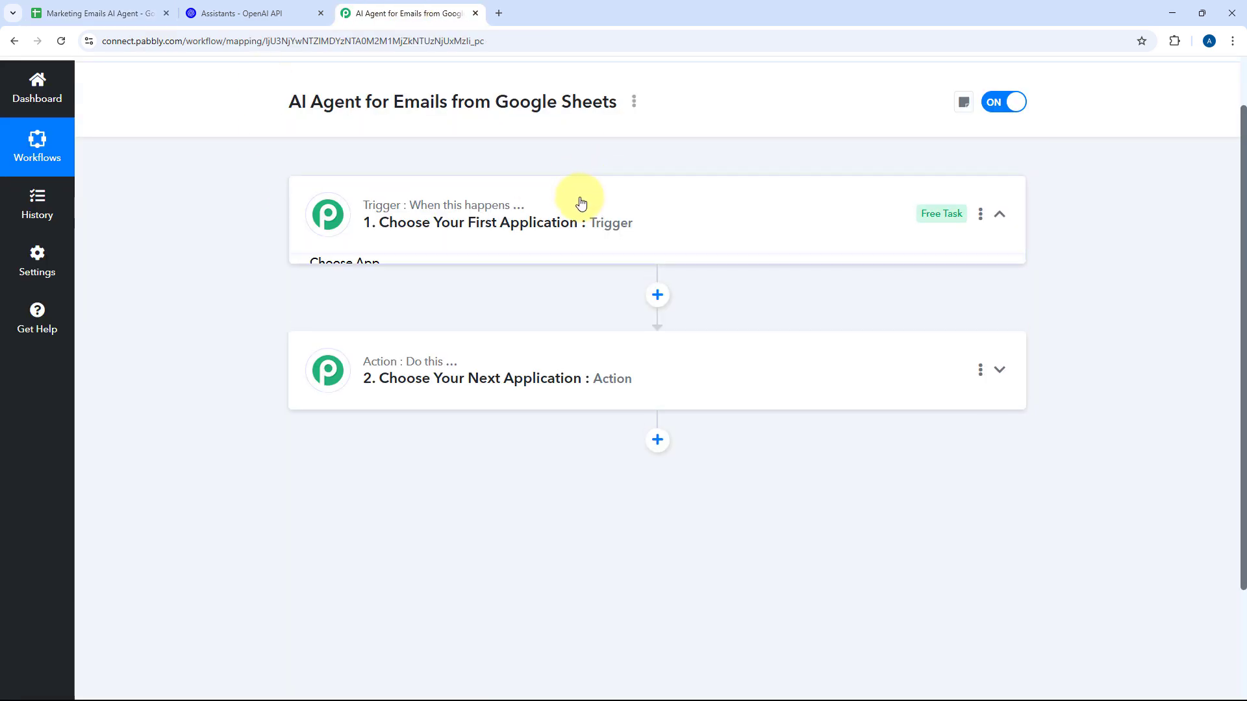
scroll(393, 332, "up", 1)
left_click(382, 367)
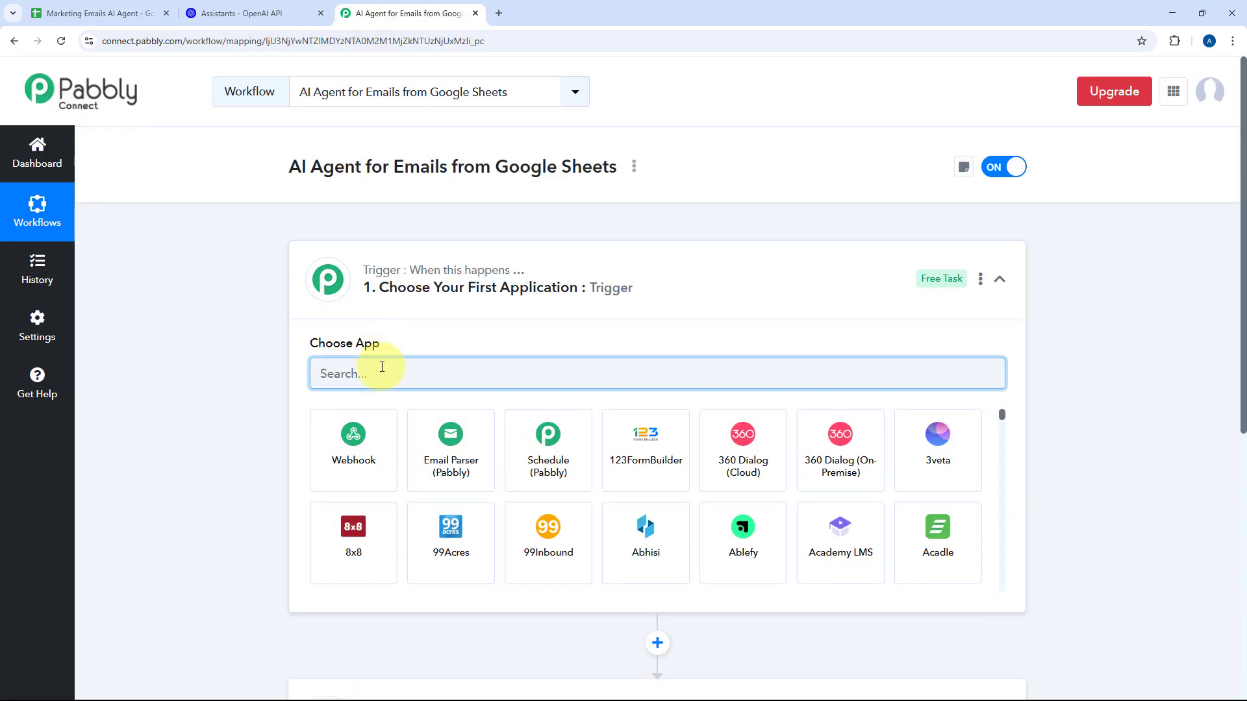
type("Google Sheets")
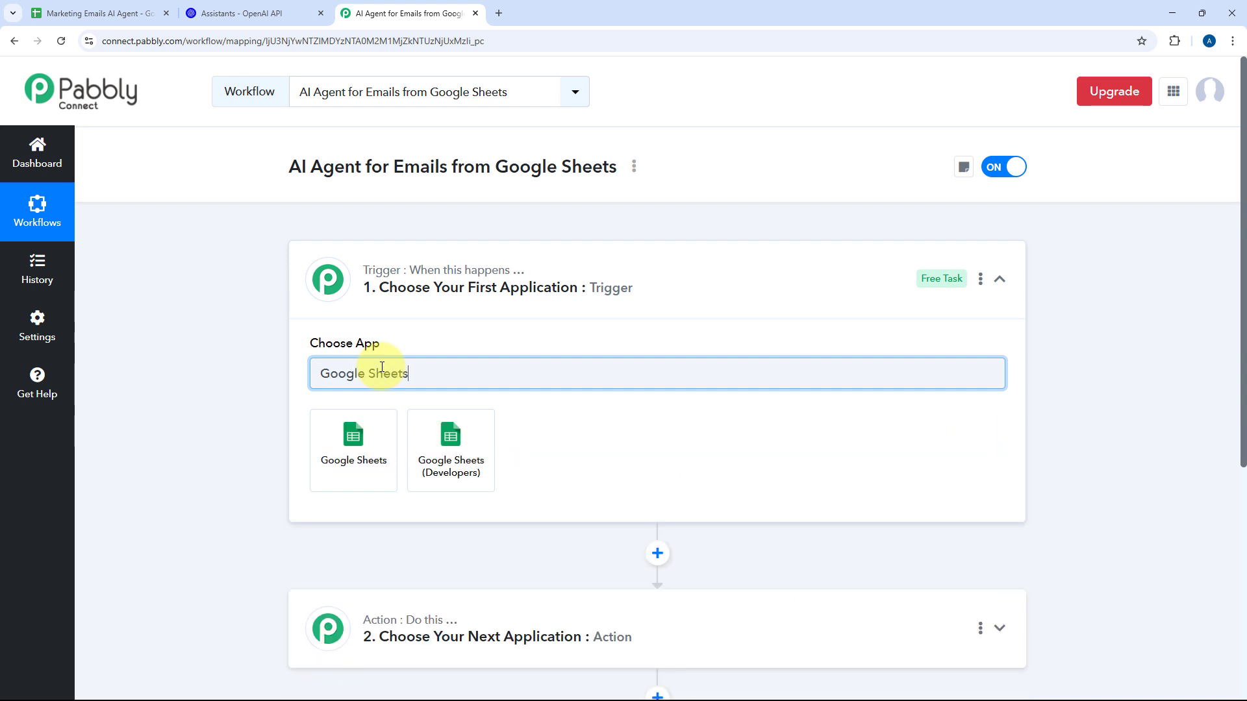
left_click(351, 438)
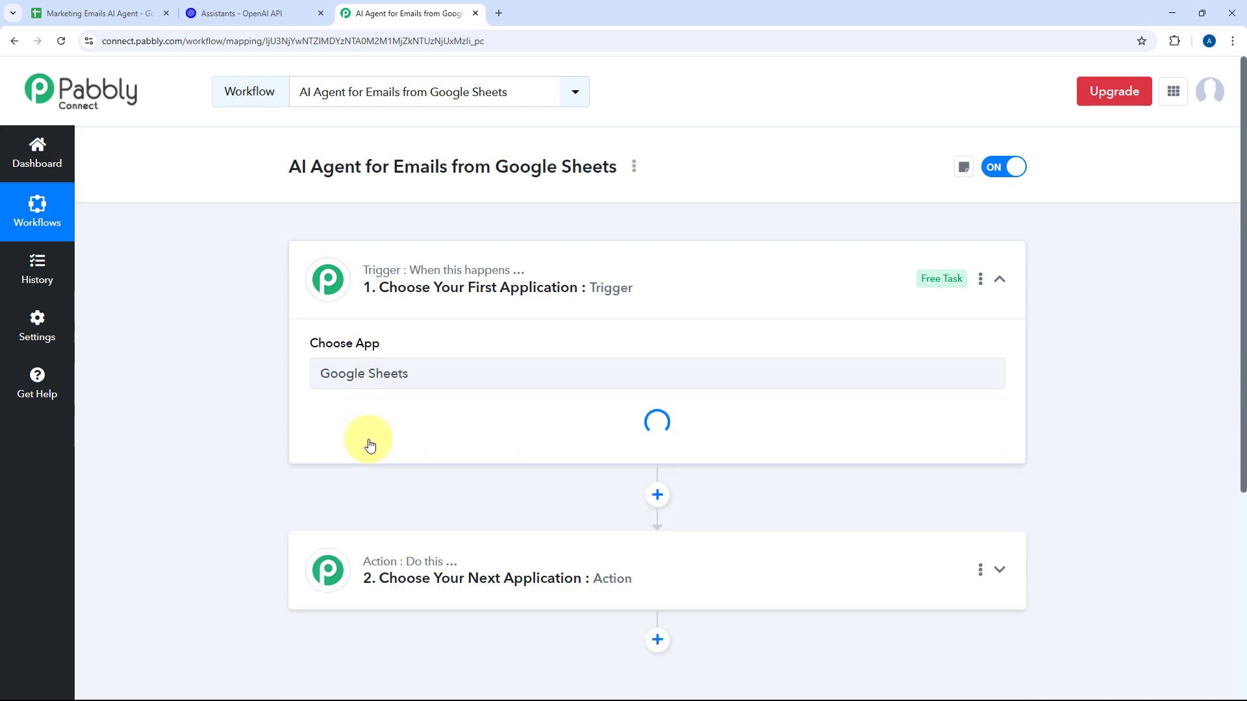
Set the Google Sheets trigger event to New or Updated Spreadsheet Row
scroll(273, 335, "down", 2)
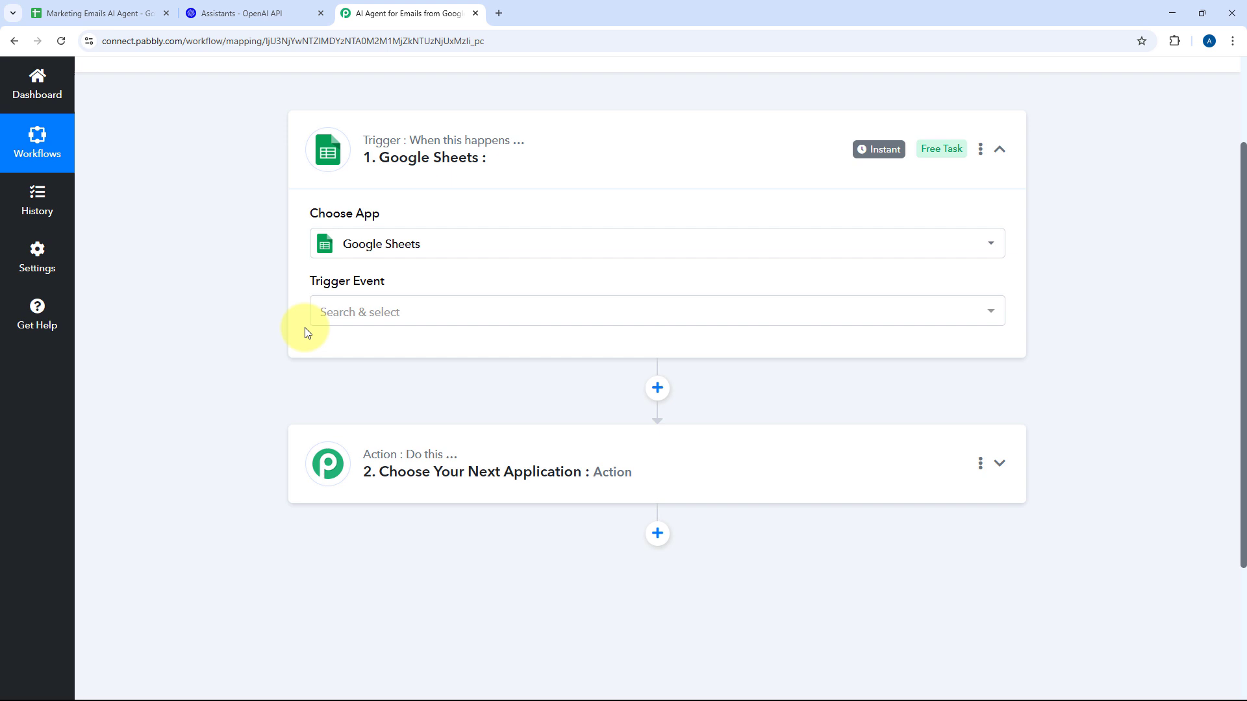
left_click(397, 320)
scroll(426, 289, "down", 1)
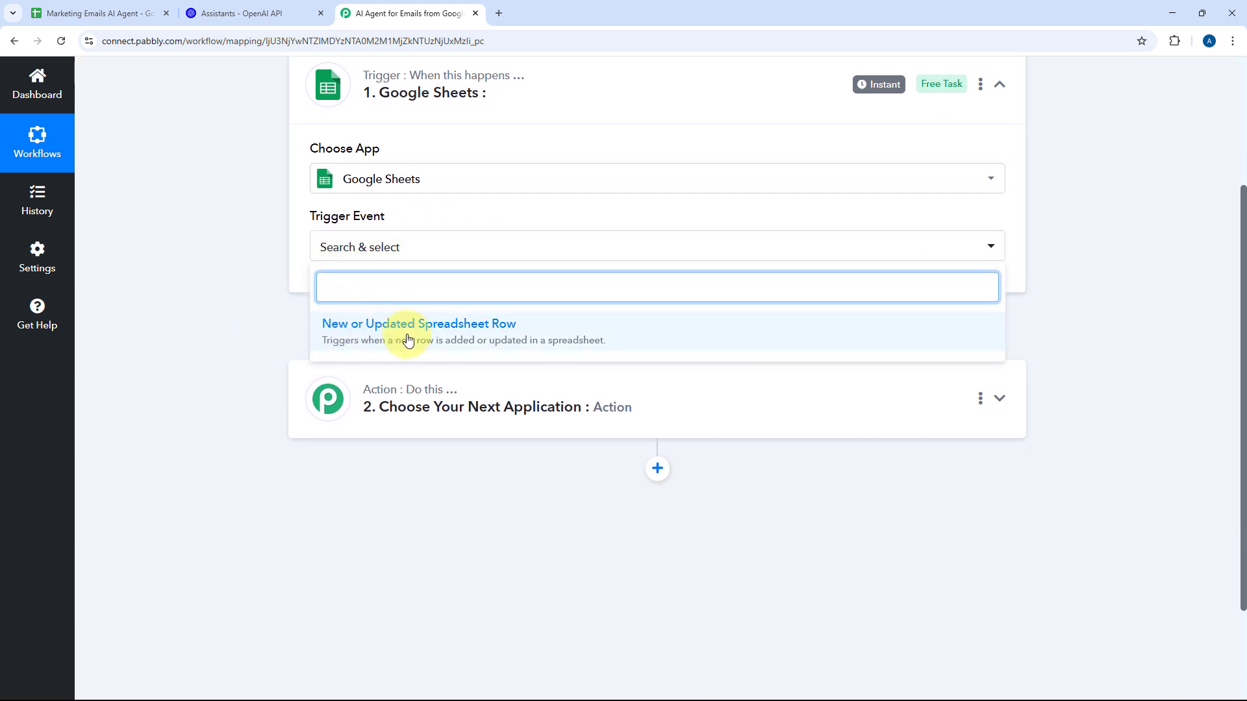
left_click(458, 331)
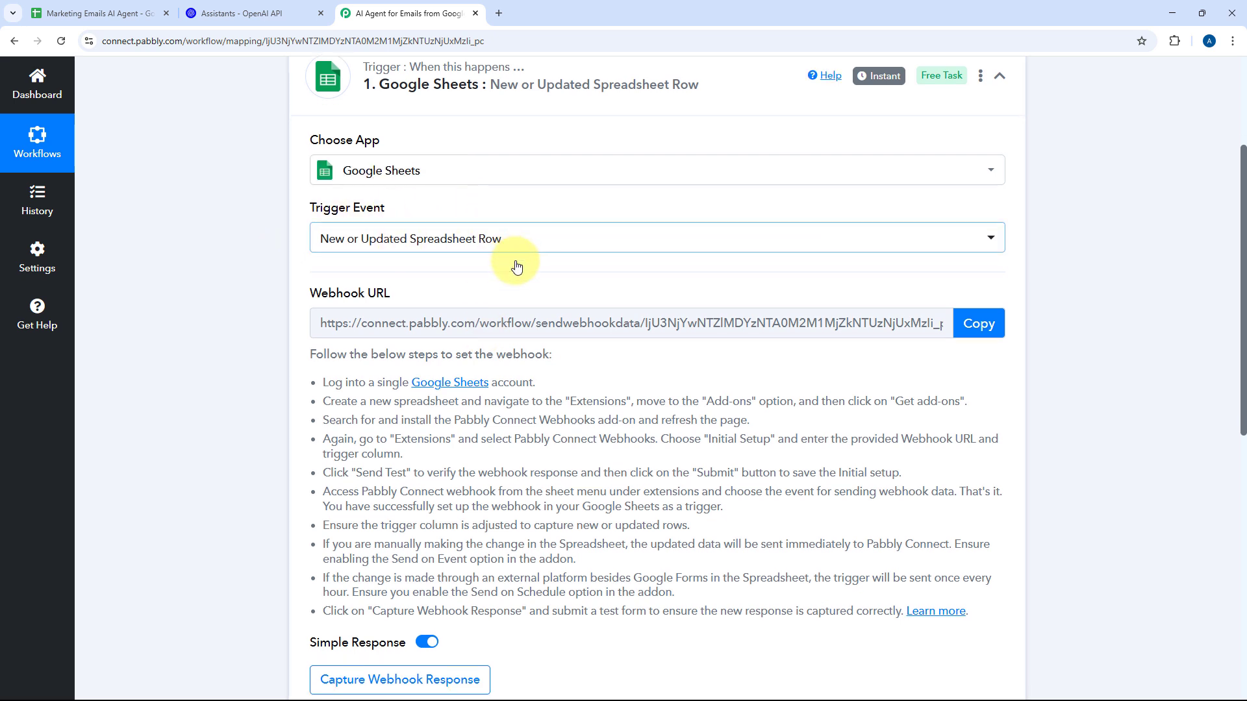
Review the webhook setup instructions for the Google Sheets trigger and copy the webhook URL
scroll(515, 261, "down", 1)
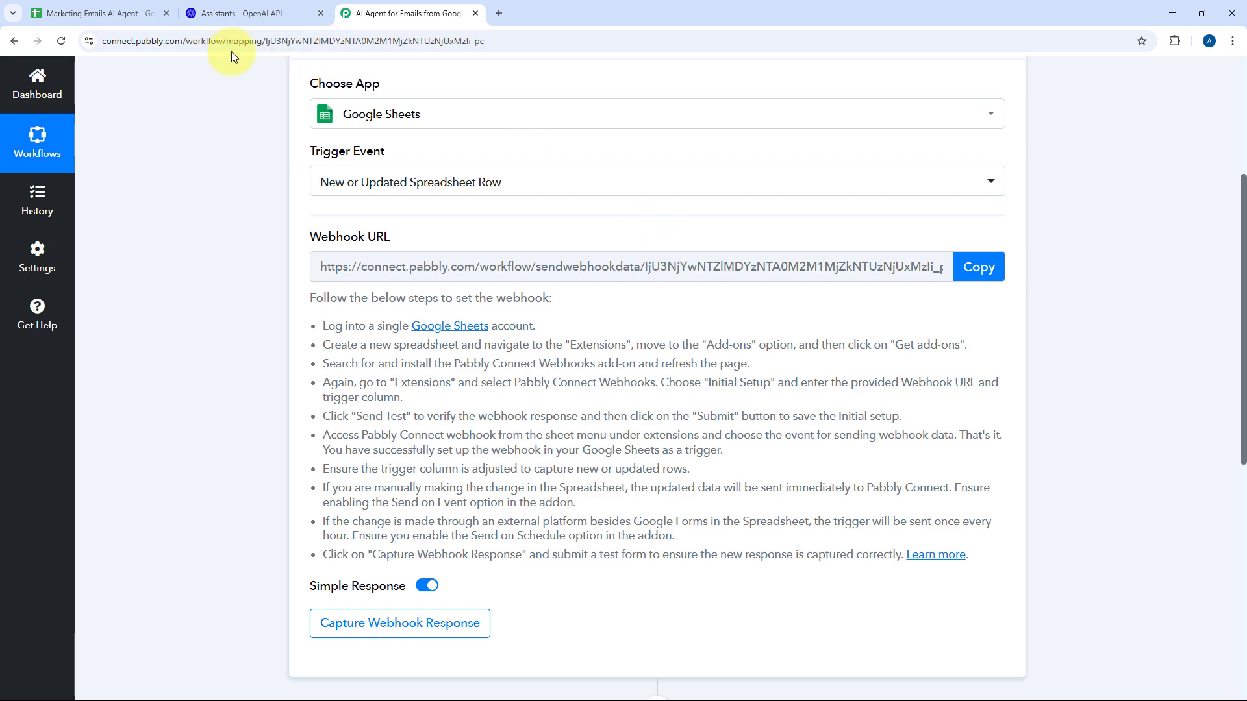
left_click(71, 12)
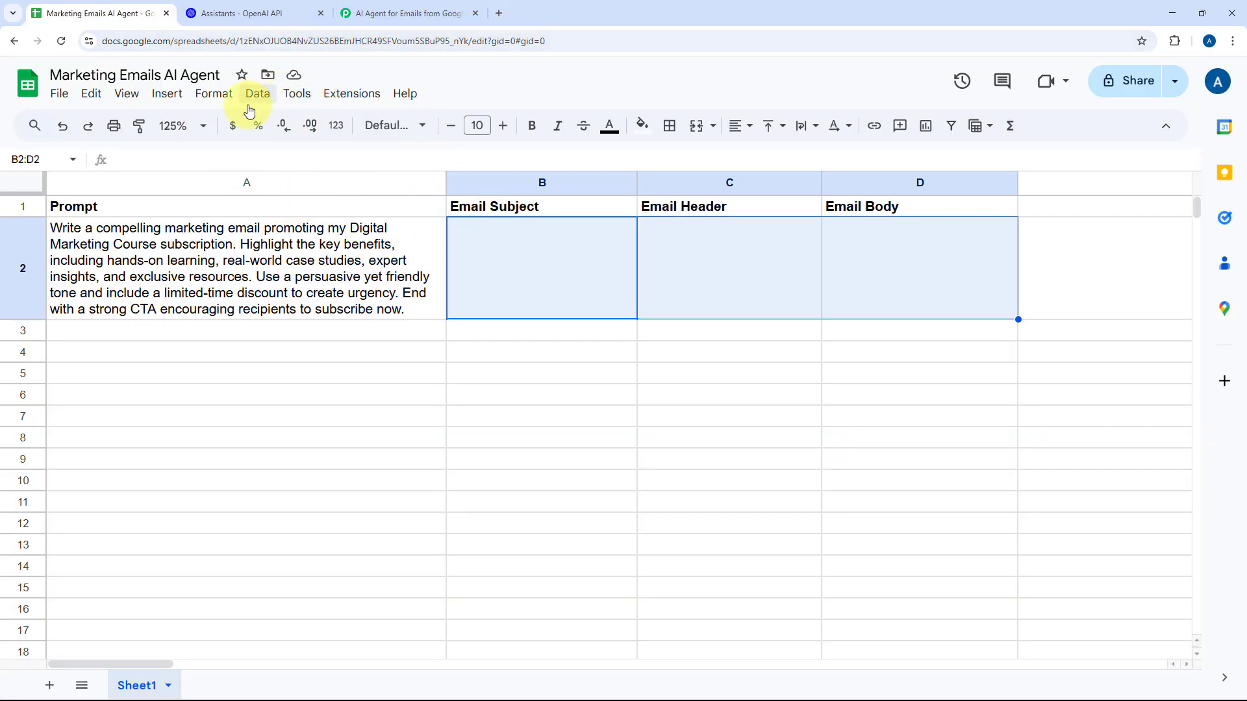
left_click(364, 12)
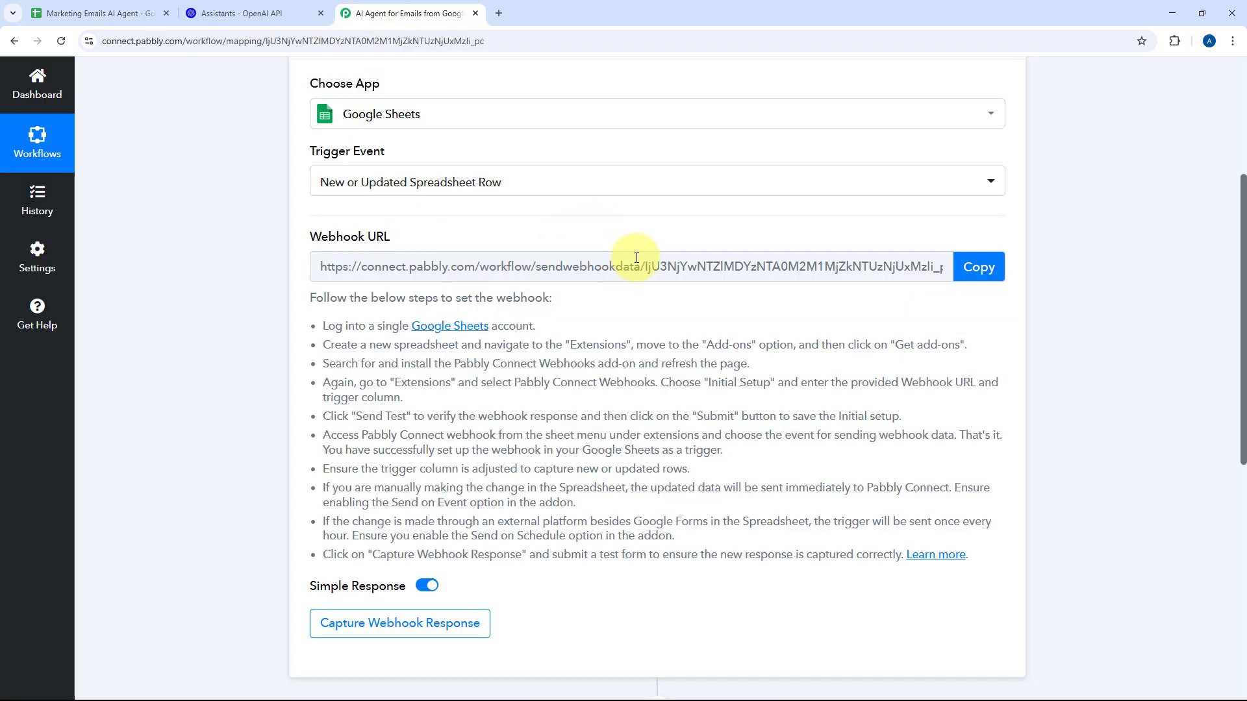
left_click(98, 11)
left_click(398, 8)
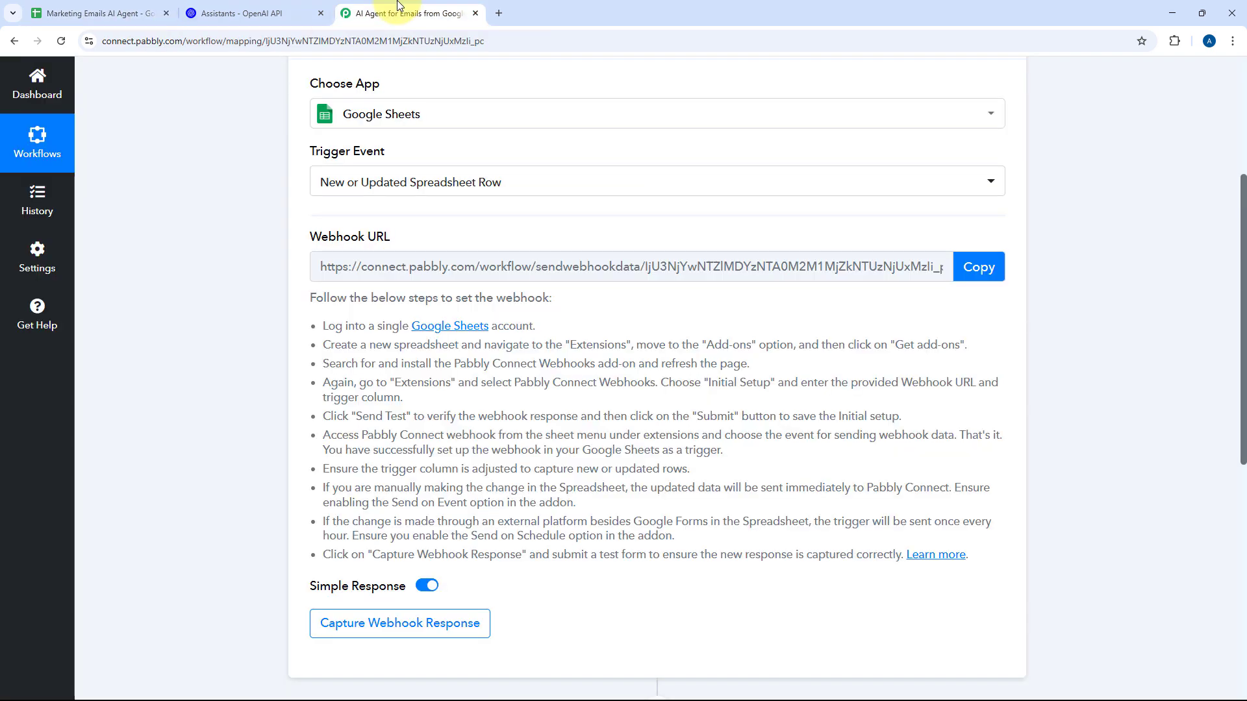
left_click_drag(308, 297, 1001, 544)
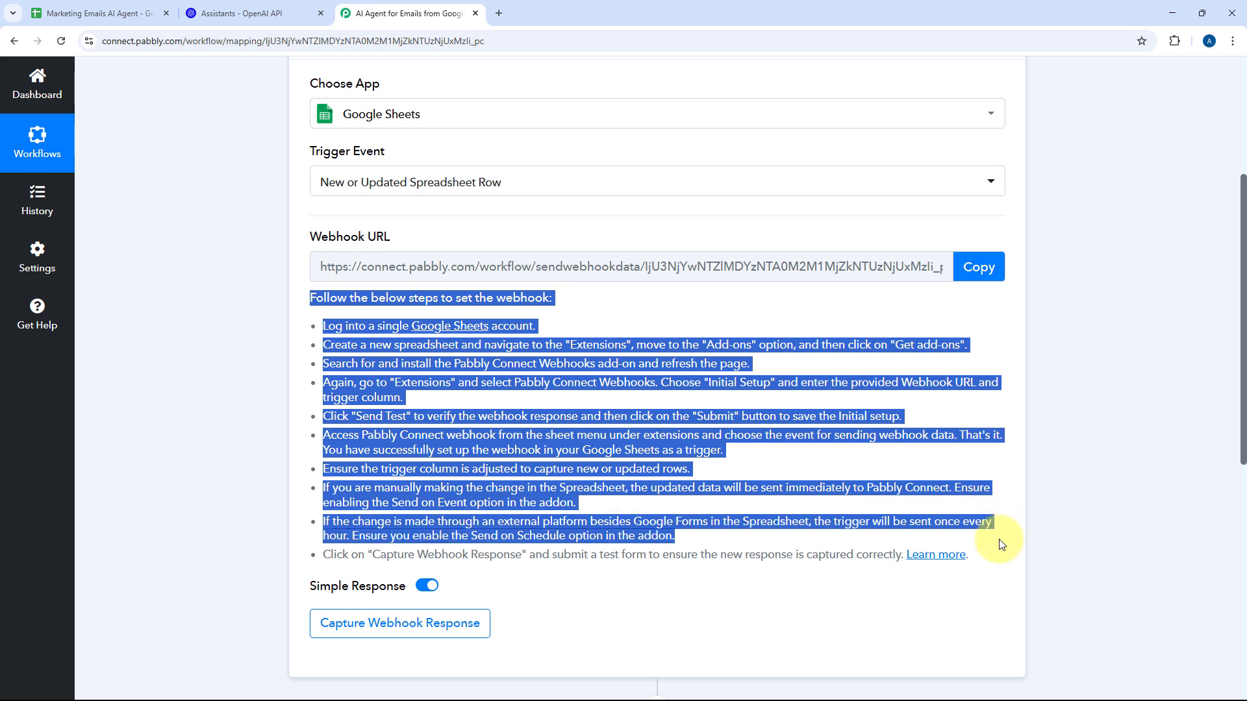
left_click(947, 408)
left_click(980, 267)
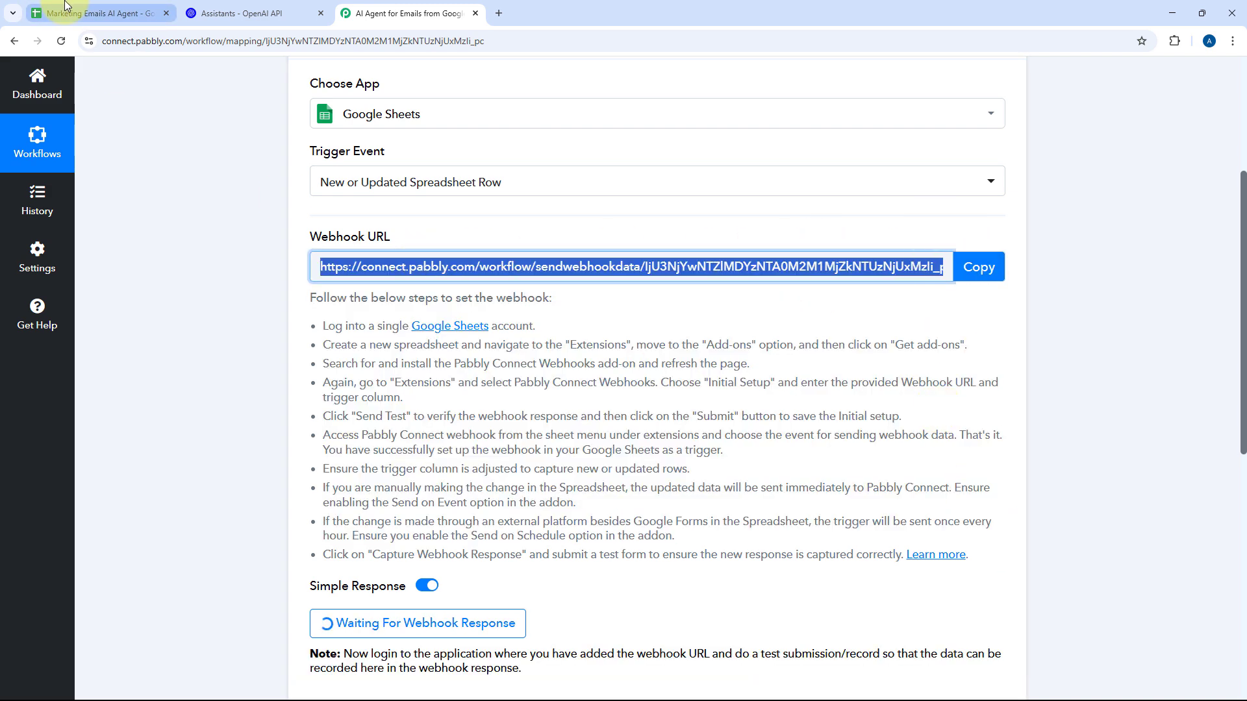
Switch to the Marketing Emails AI Agent spreadsheet and look up the Pabbly Connect Webhooks add-on in the Google Workspace Marketplace
left_click(98, 13)
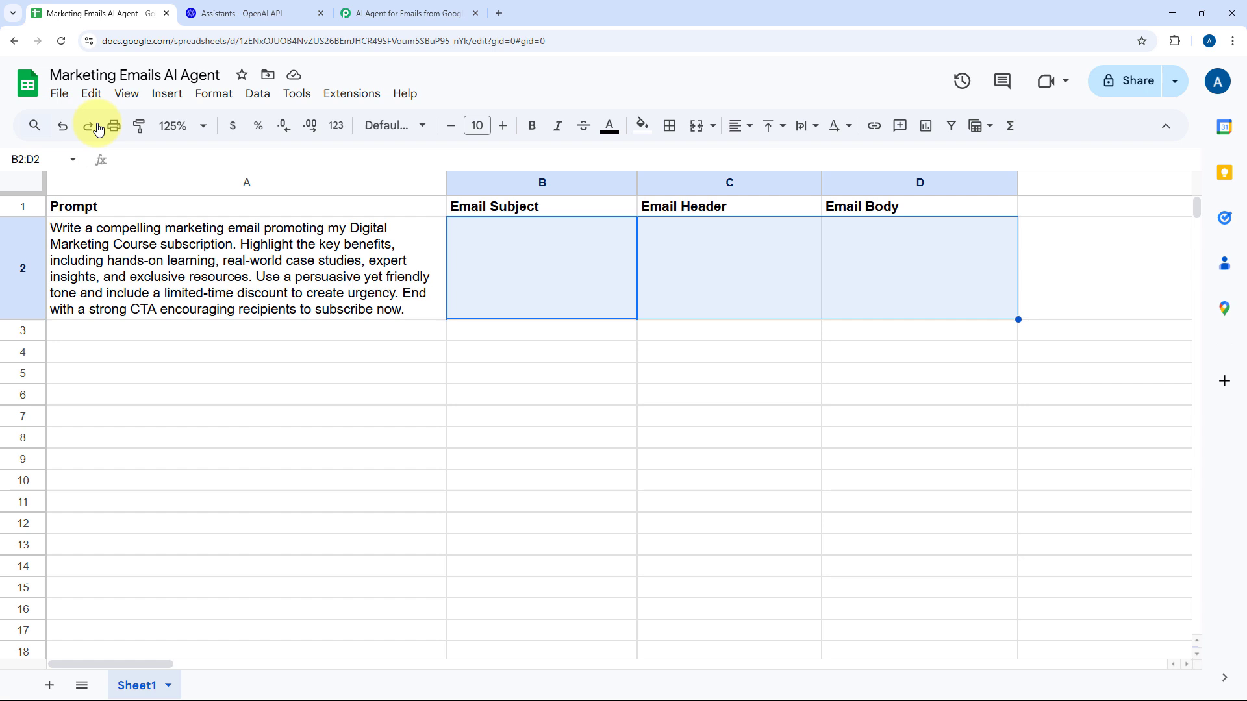
left_click(406, 246)
left_click(361, 97)
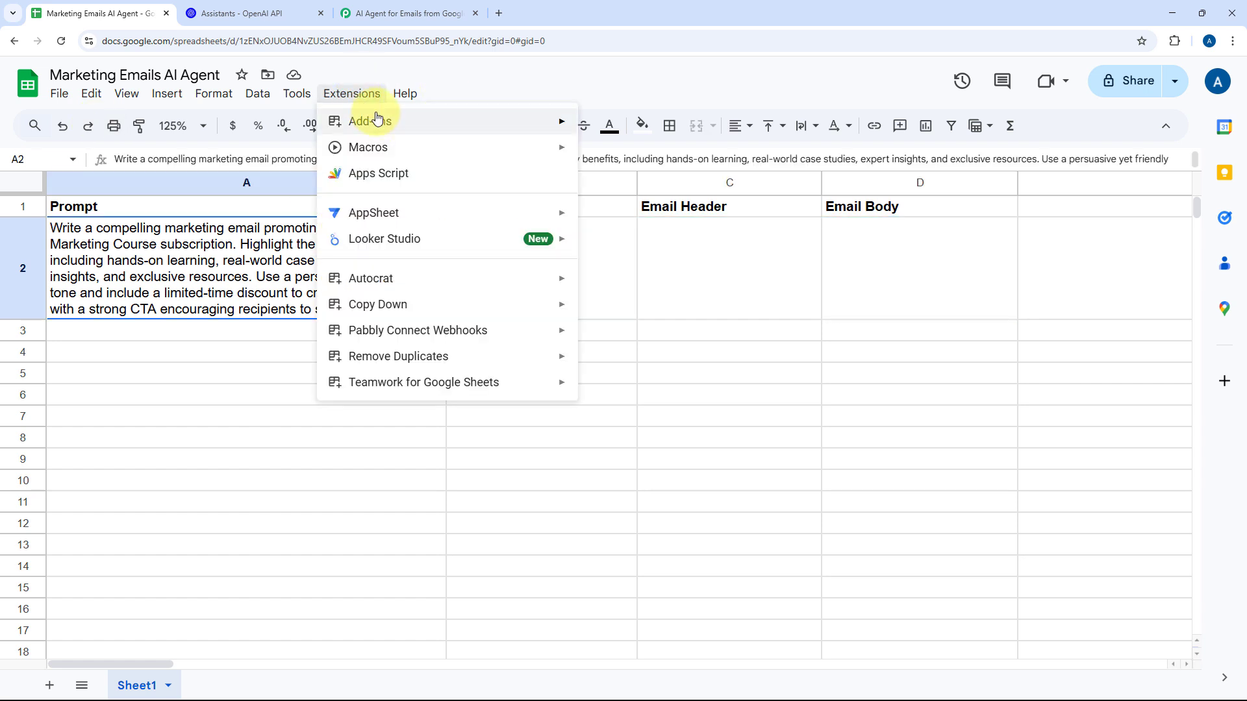
mouse_move(362, 120)
left_click(639, 125)
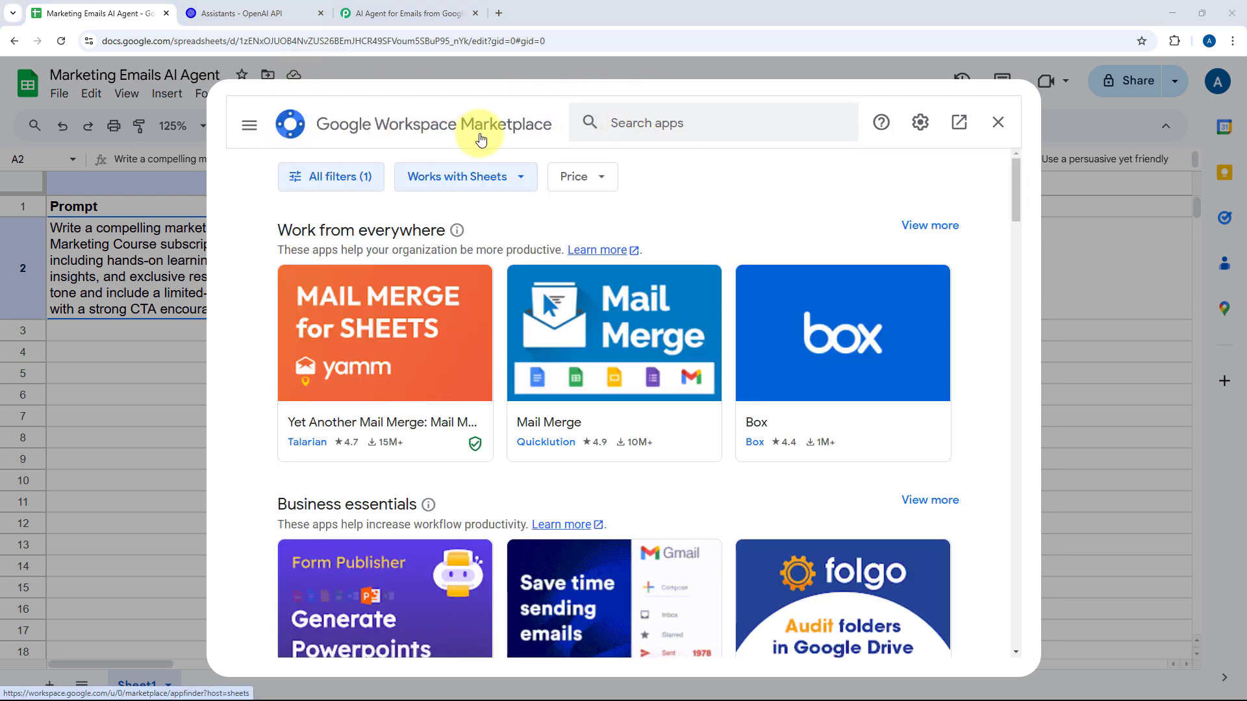
left_click(714, 127)
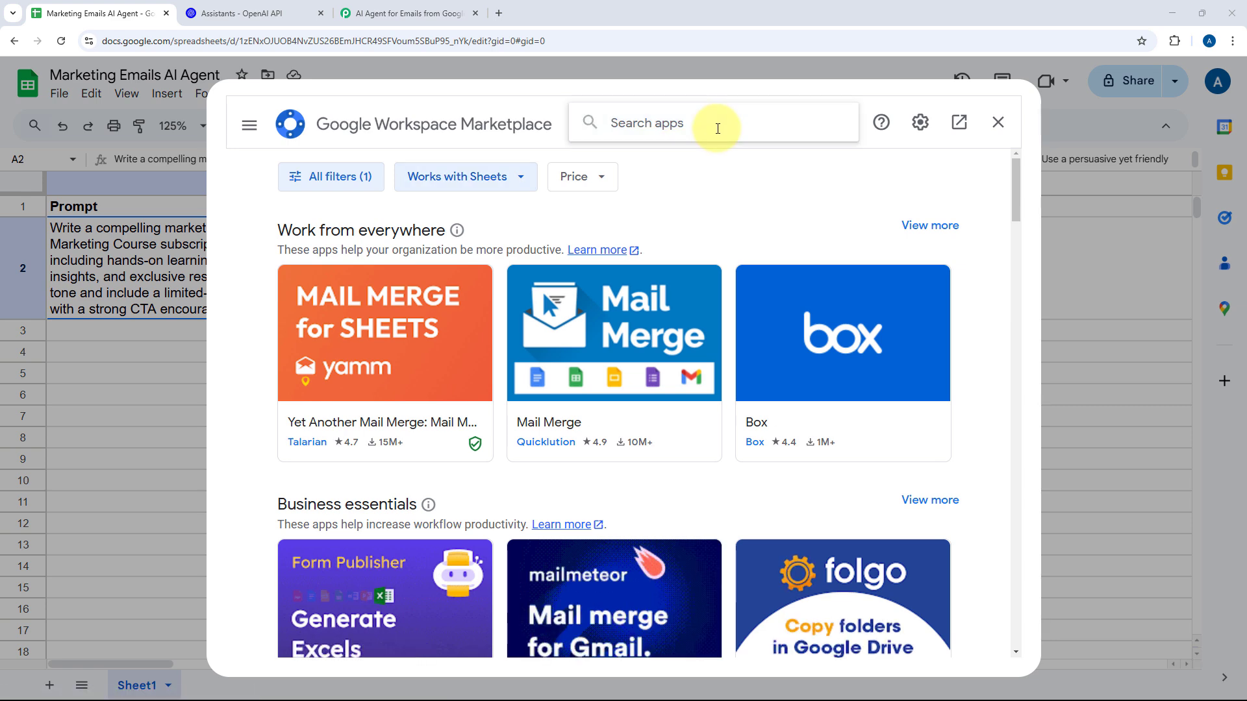
type("Pabbly")
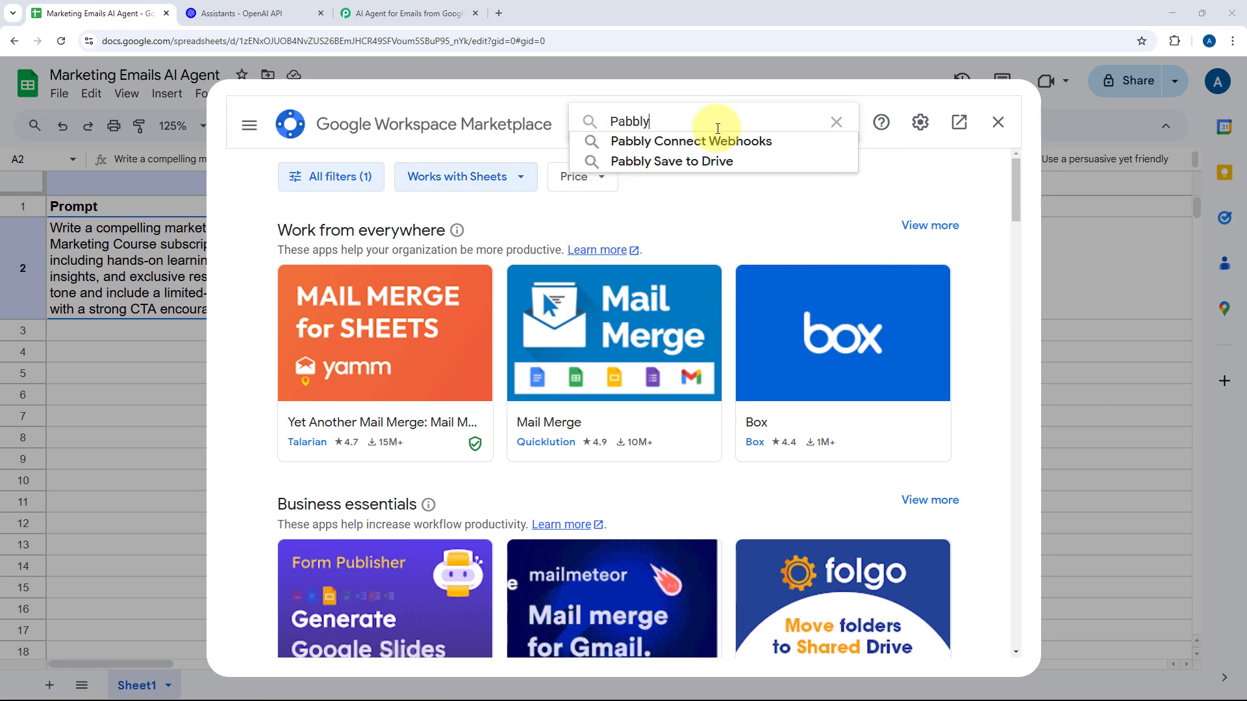
left_click(714, 141)
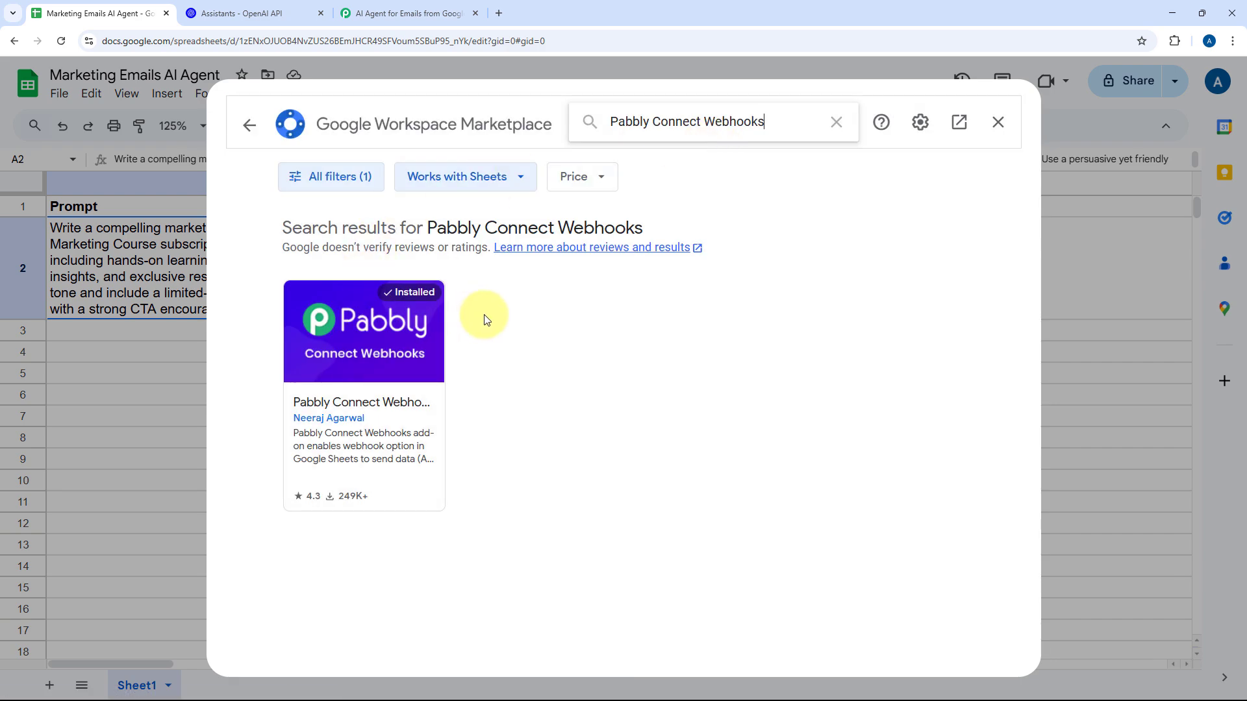
left_click(997, 122)
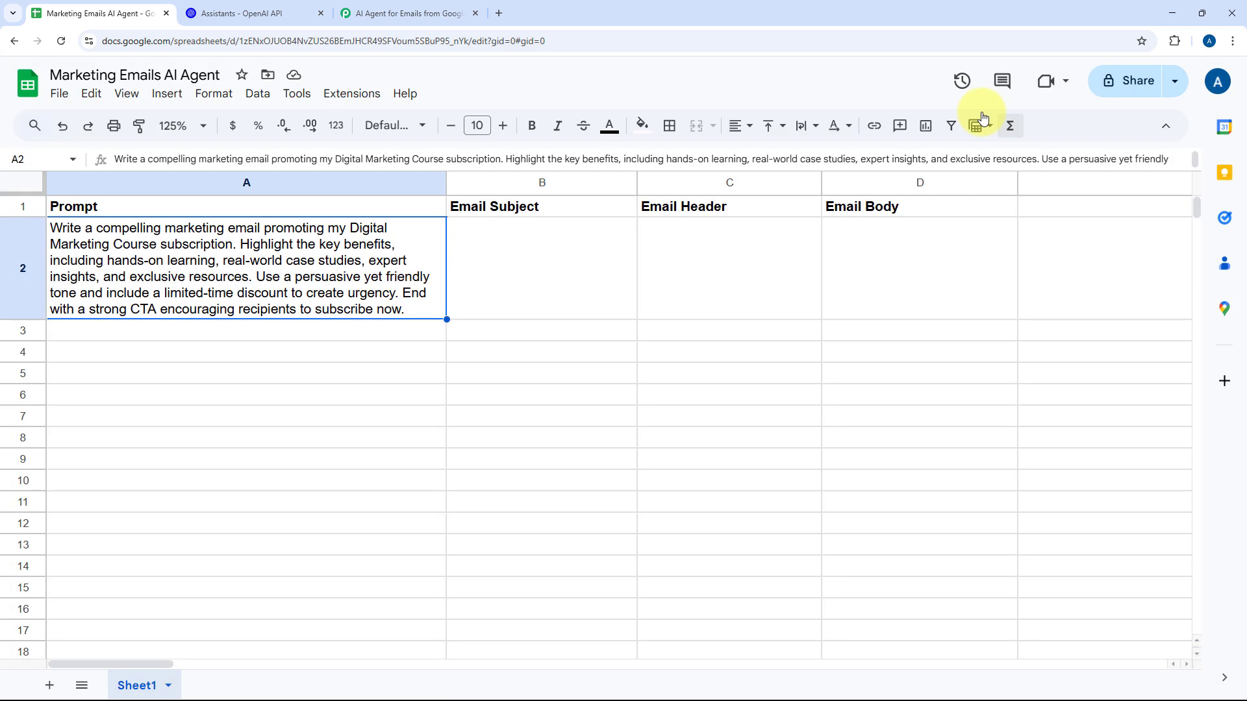
Reload the spreadsheet and set its zoom to 125%
left_click(65, 39)
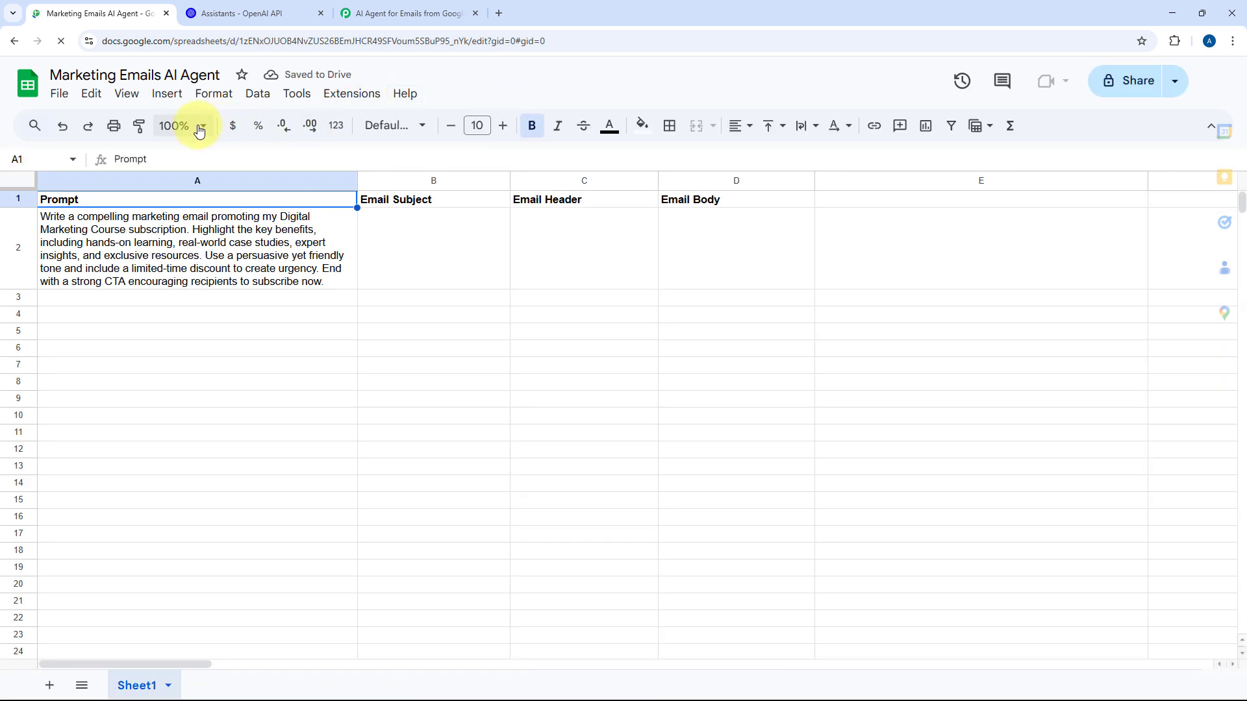
left_click(196, 125)
left_click(180, 258)
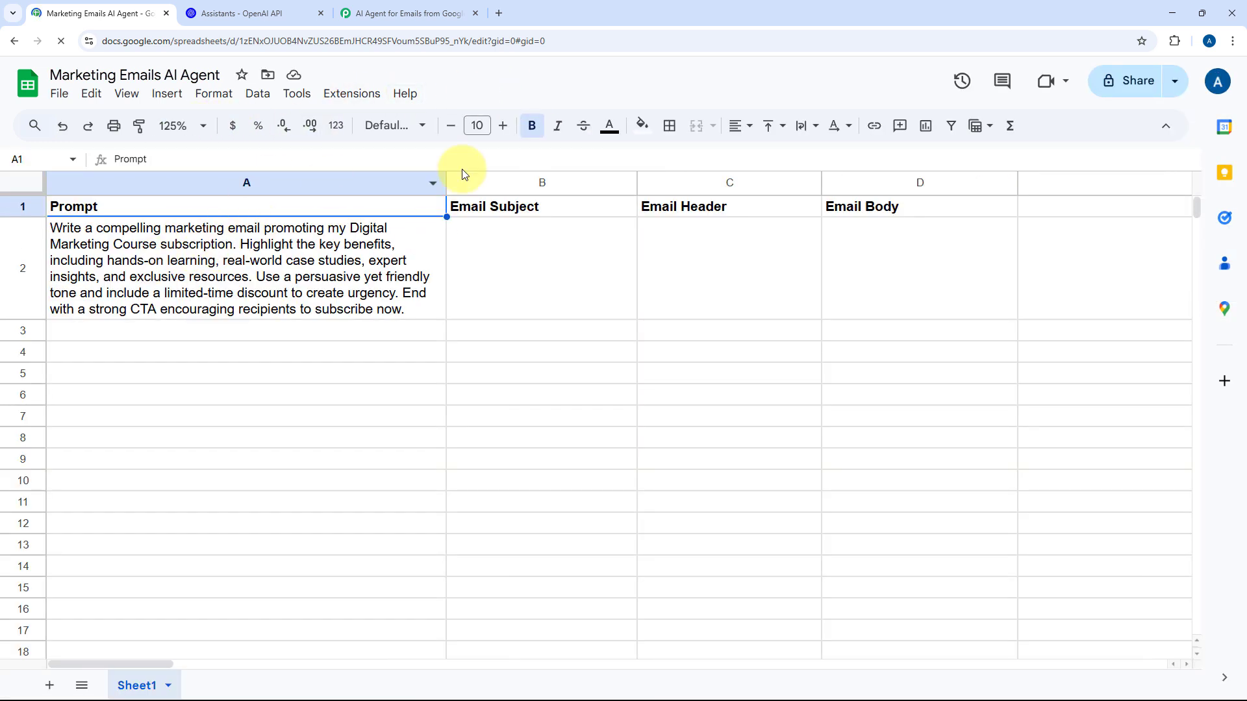
Open the Pabbly Connect Webhooks initial setup for Sheet1 and enter the webhook URL copied from the Pabbly Connect workflow
left_click(356, 94)
mouse_move(353, 330)
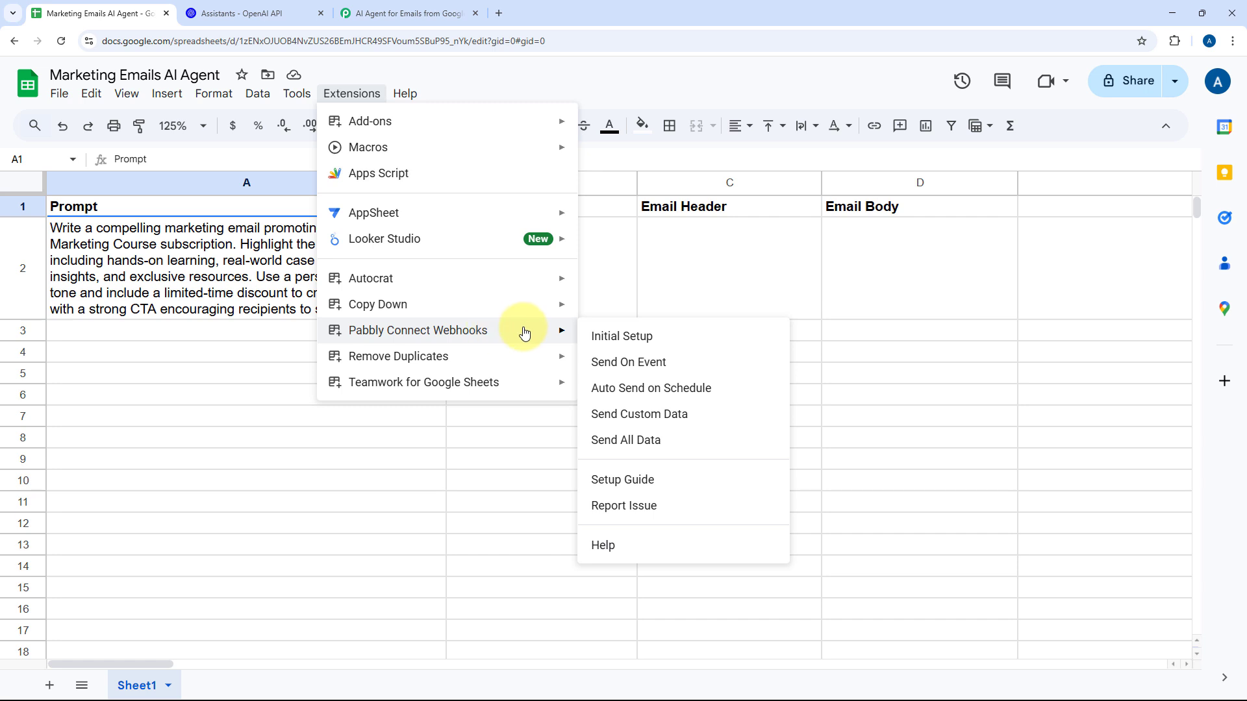
left_click(671, 335)
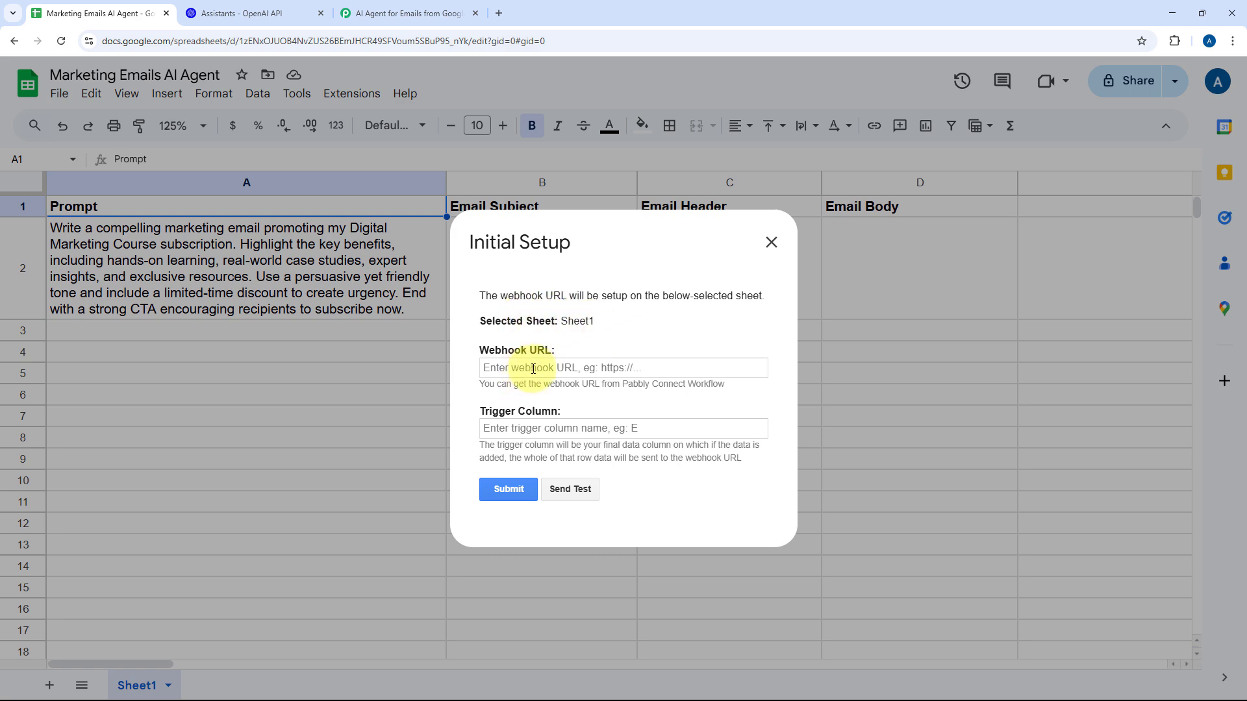
left_click(514, 367)
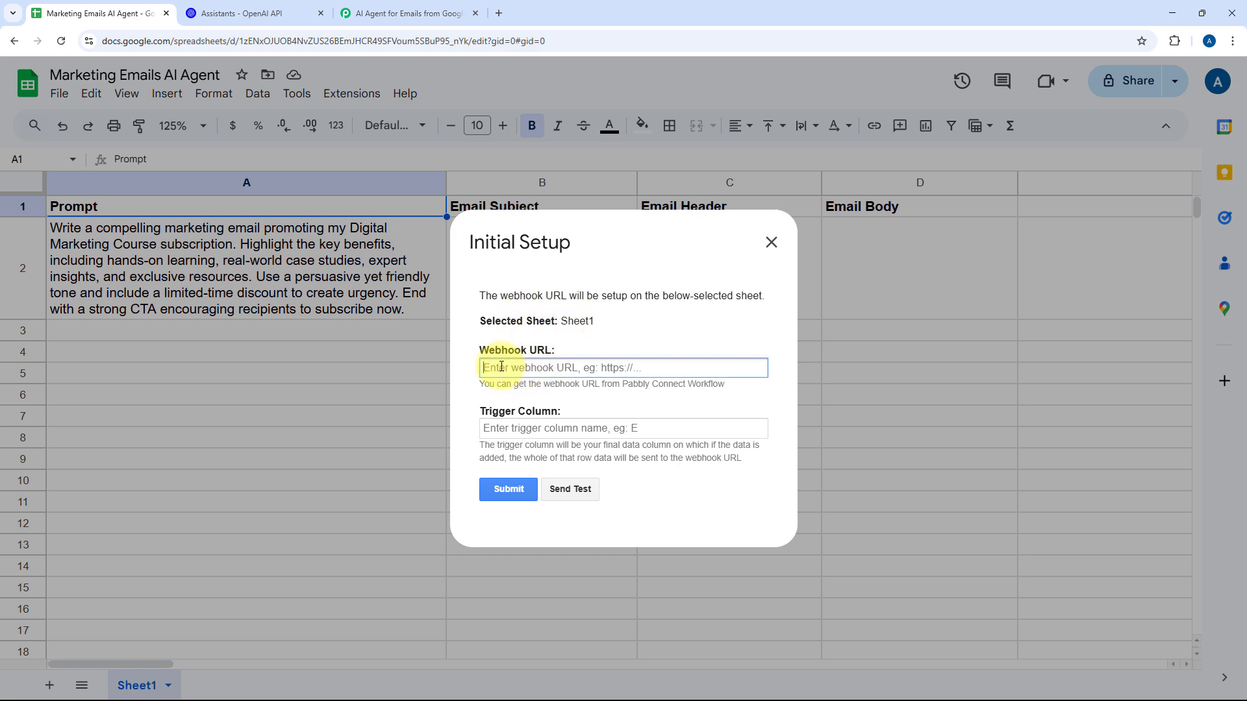
left_click(415, 13)
left_click(977, 273)
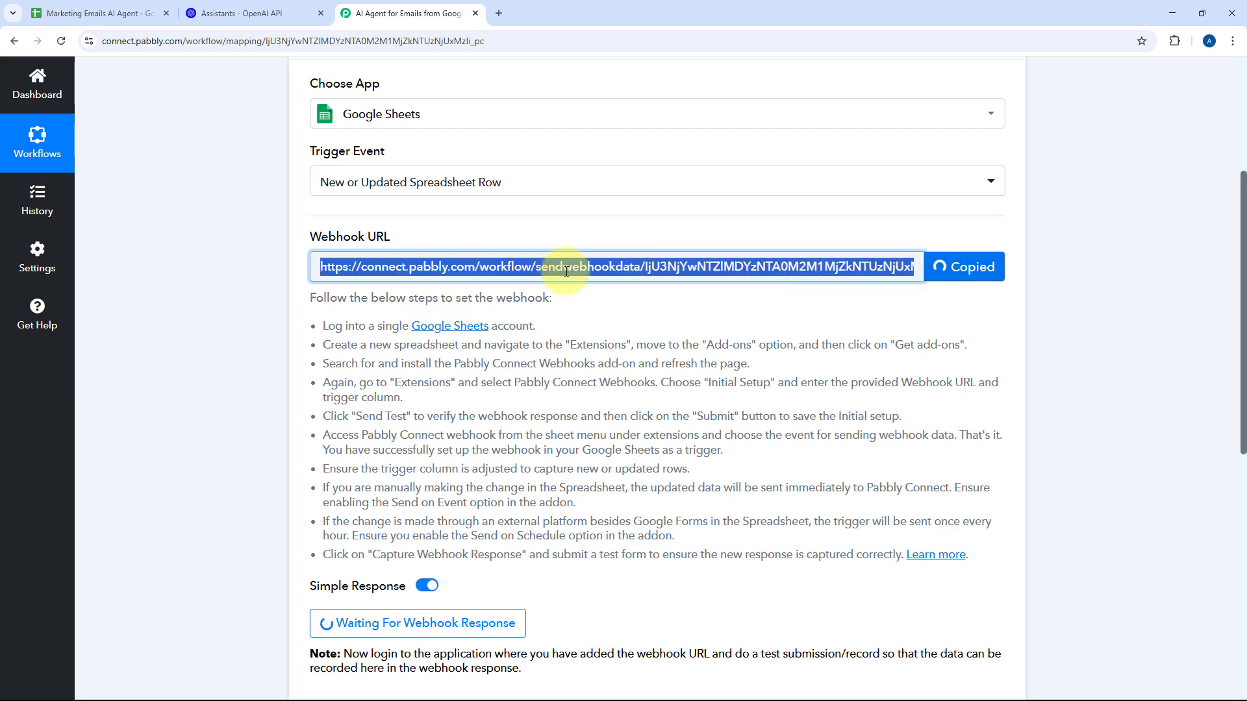
left_click(104, 13)
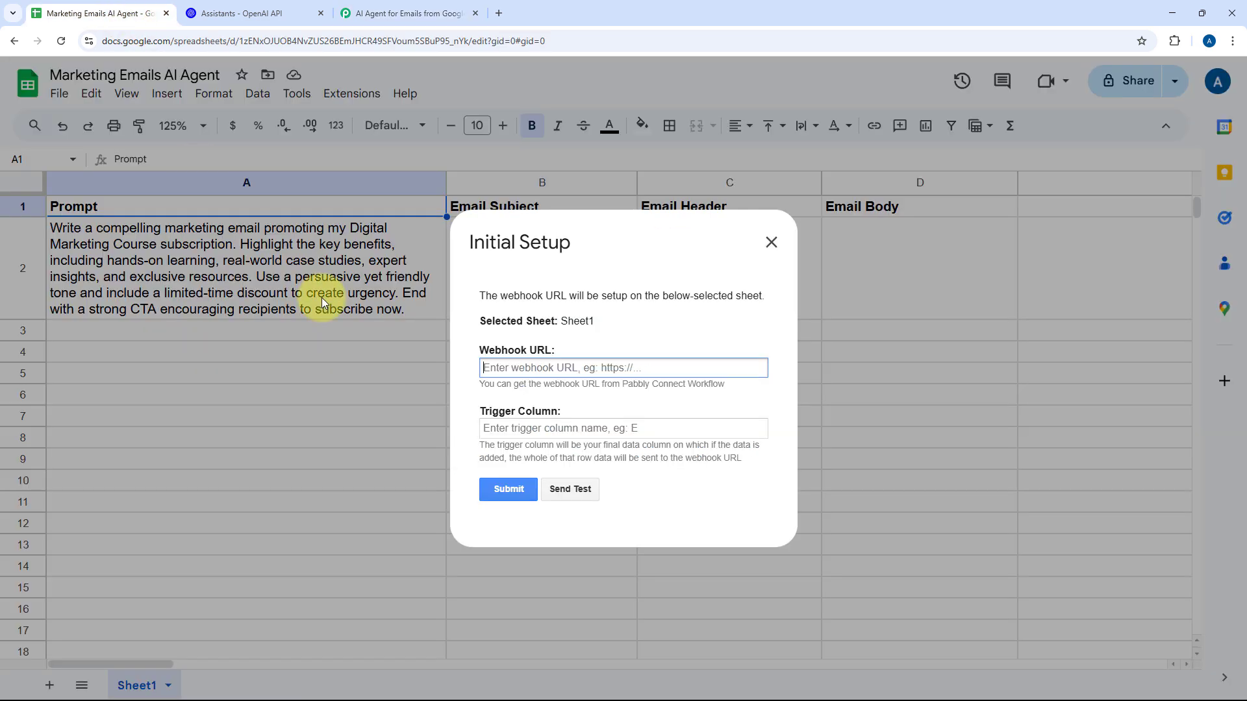
right_click(513, 369)
left_click(557, 505)
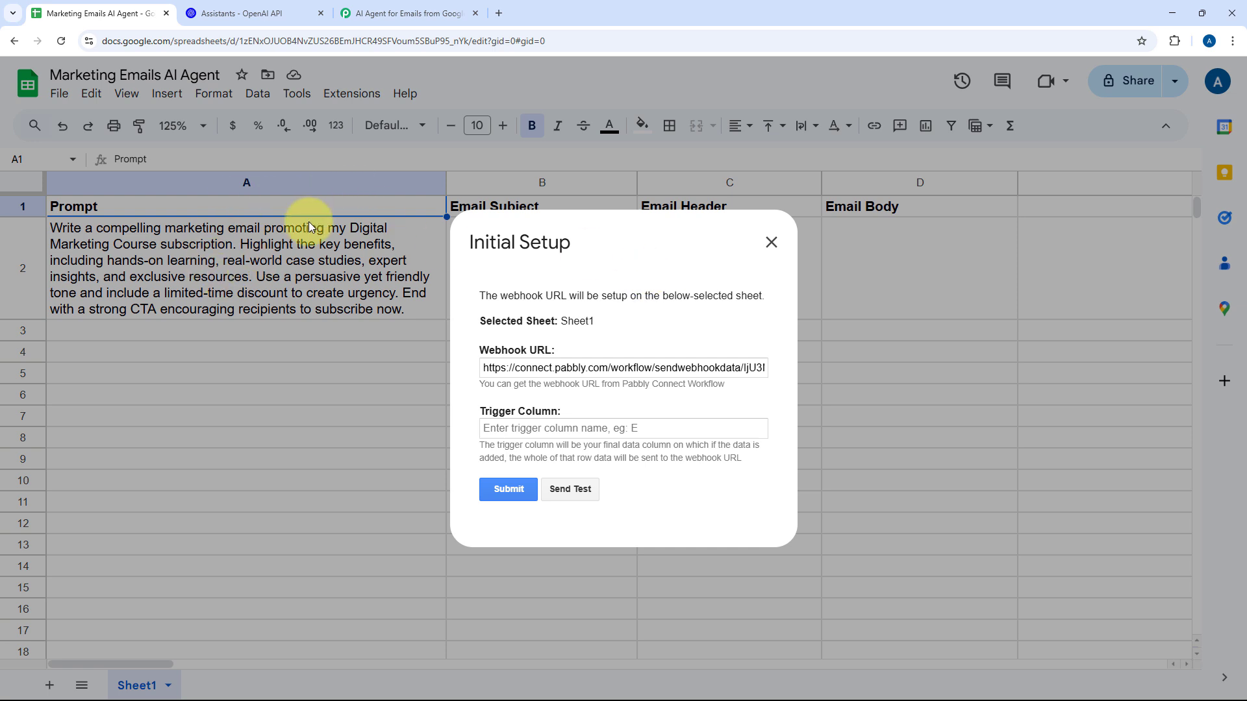
Set the trigger column to A and send test data to the webhook
left_click(524, 427)
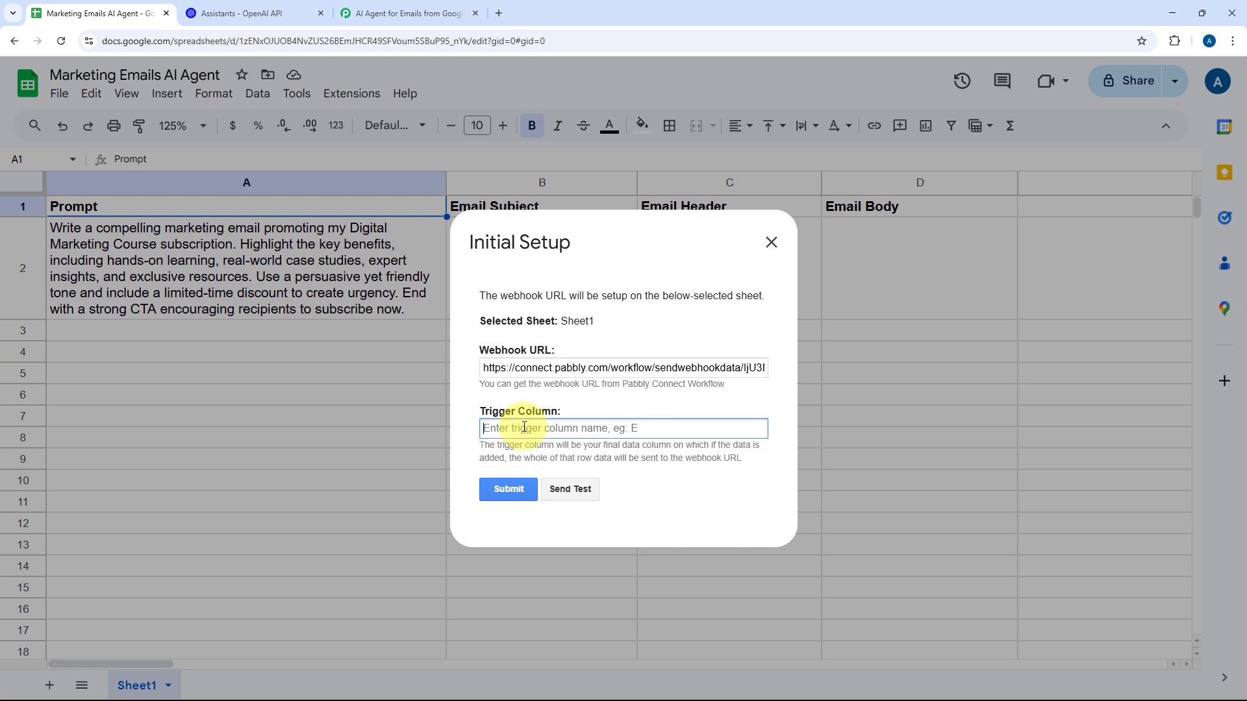
type("A")
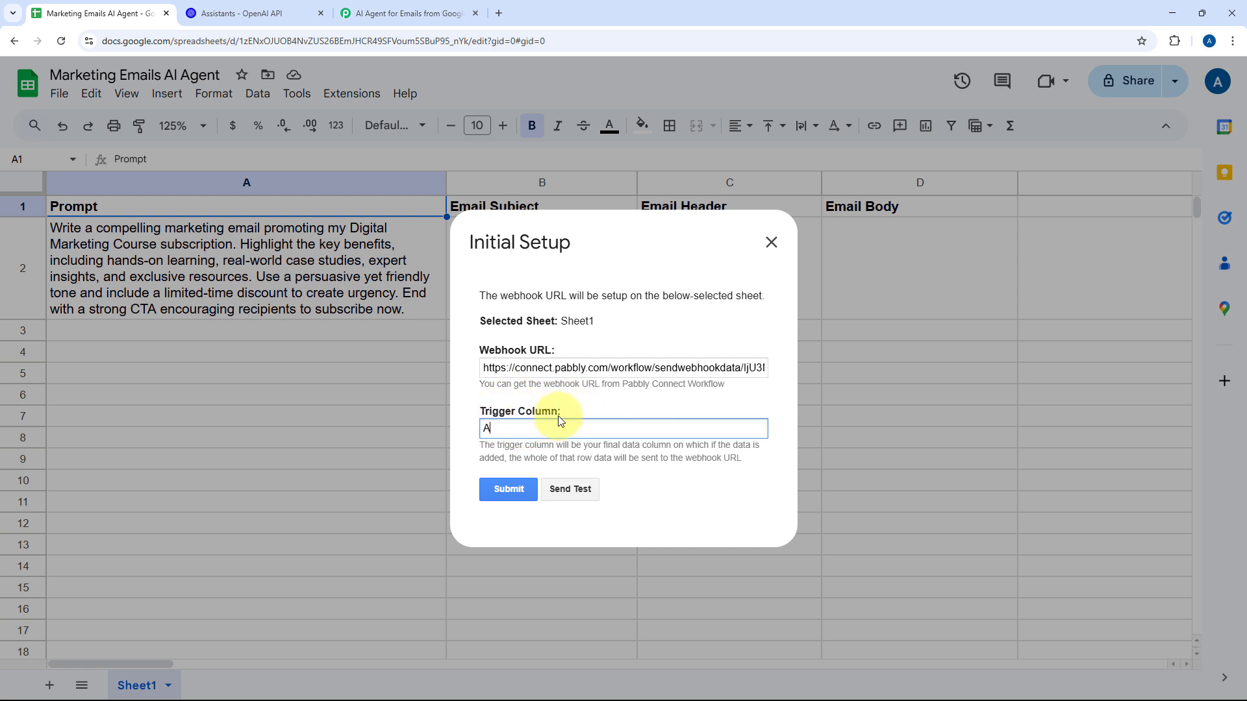
left_click(563, 491)
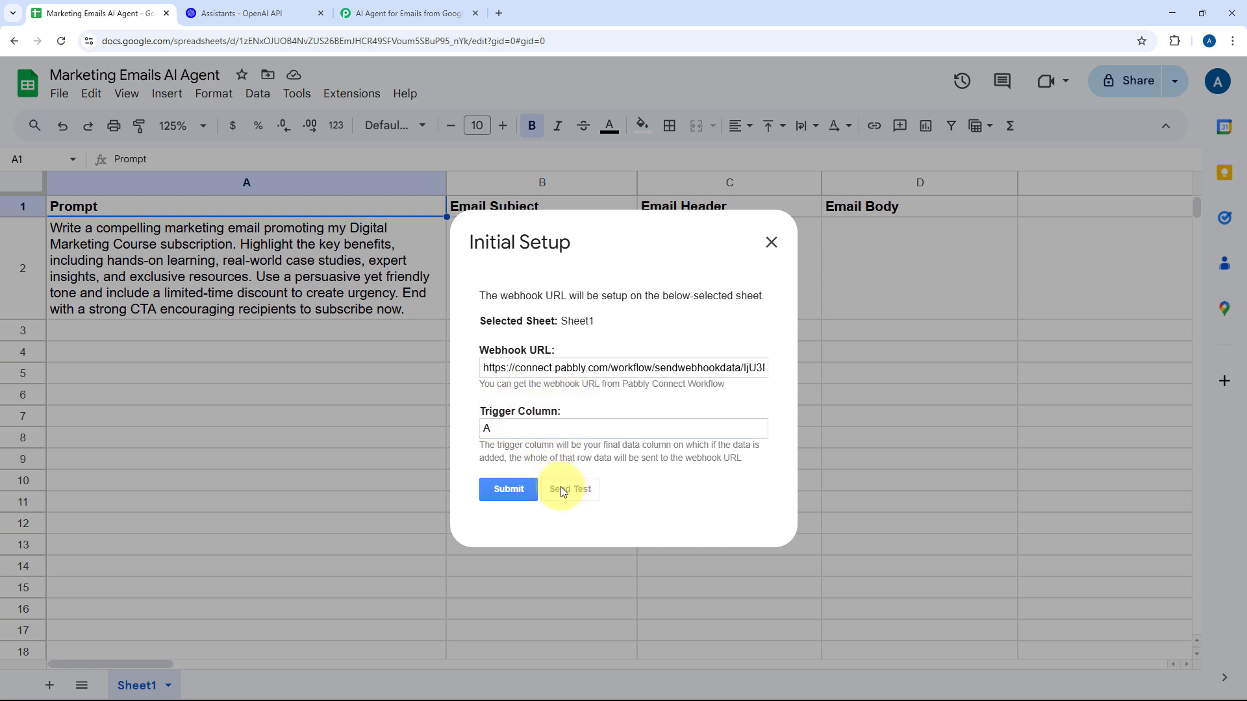
scroll(636, 410, "down", 1)
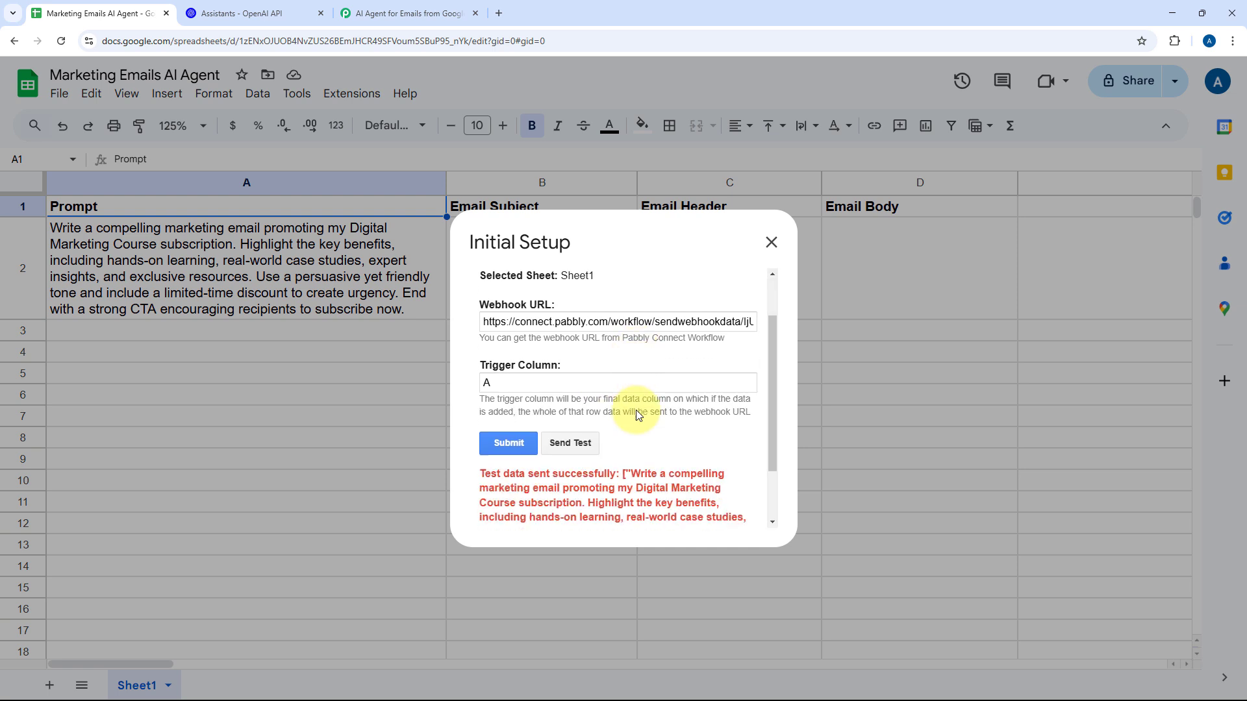
scroll(636, 410, "down", 1)
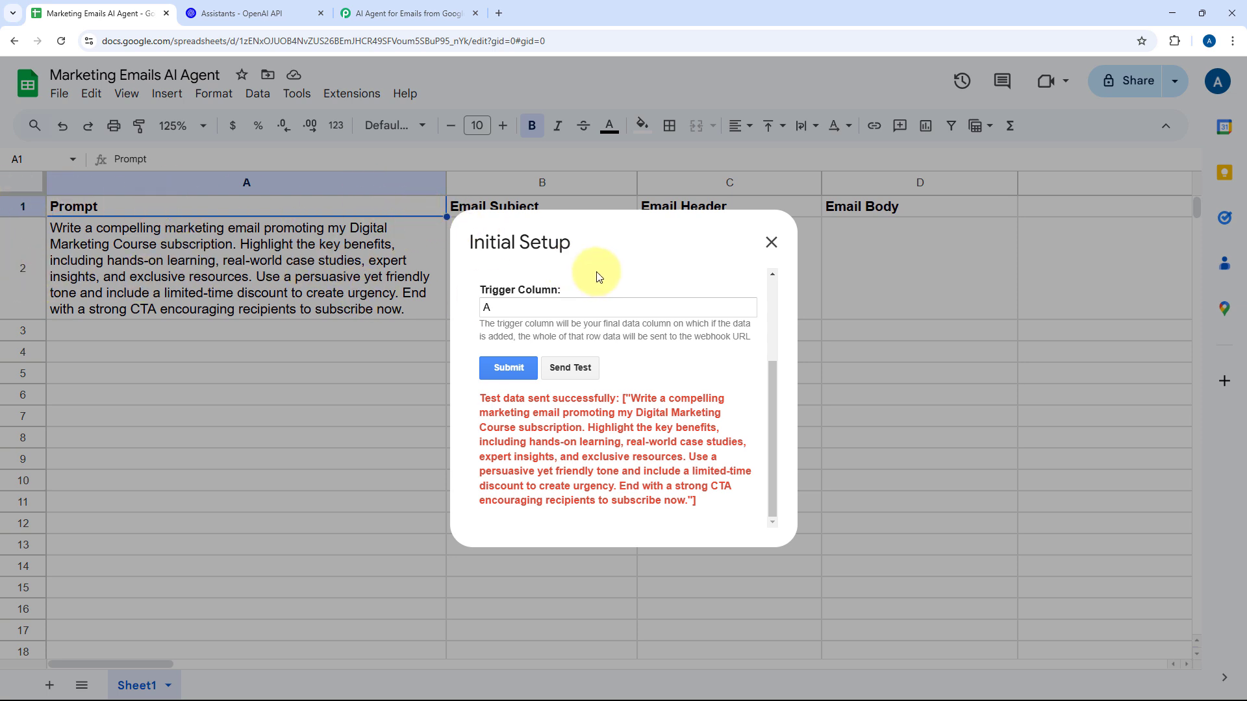
In the Pabbly Connect workflow, examine the trigger column, spreadsheet name and spreadsheet ID in the captured webhook response
left_click(435, 6)
scroll(286, 362, "down", 8)
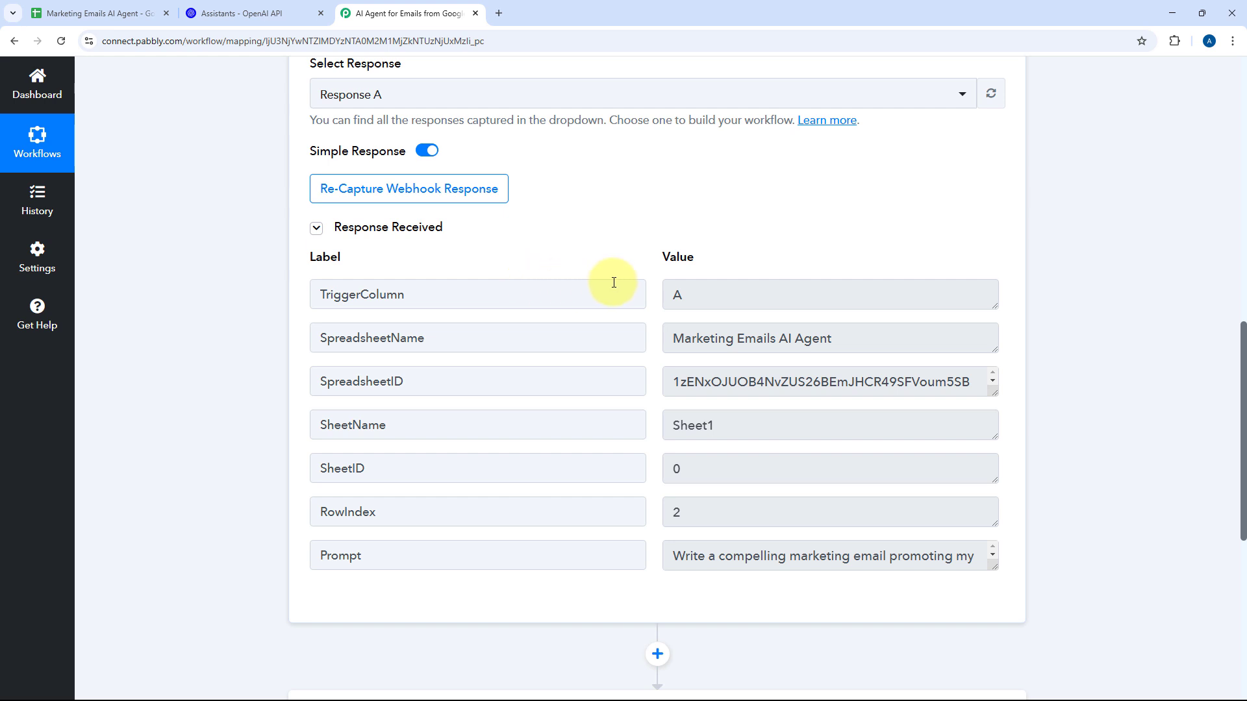
left_click_drag(711, 295, 664, 300)
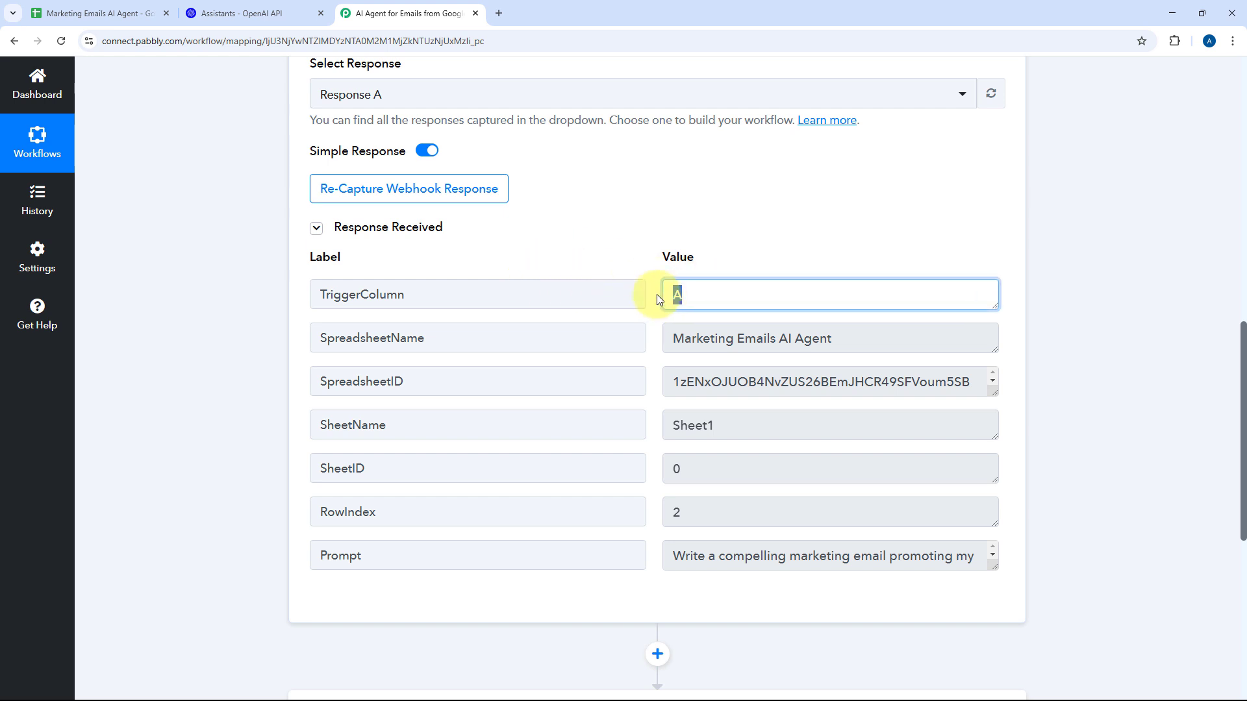
left_click_drag(834, 339, 604, 345)
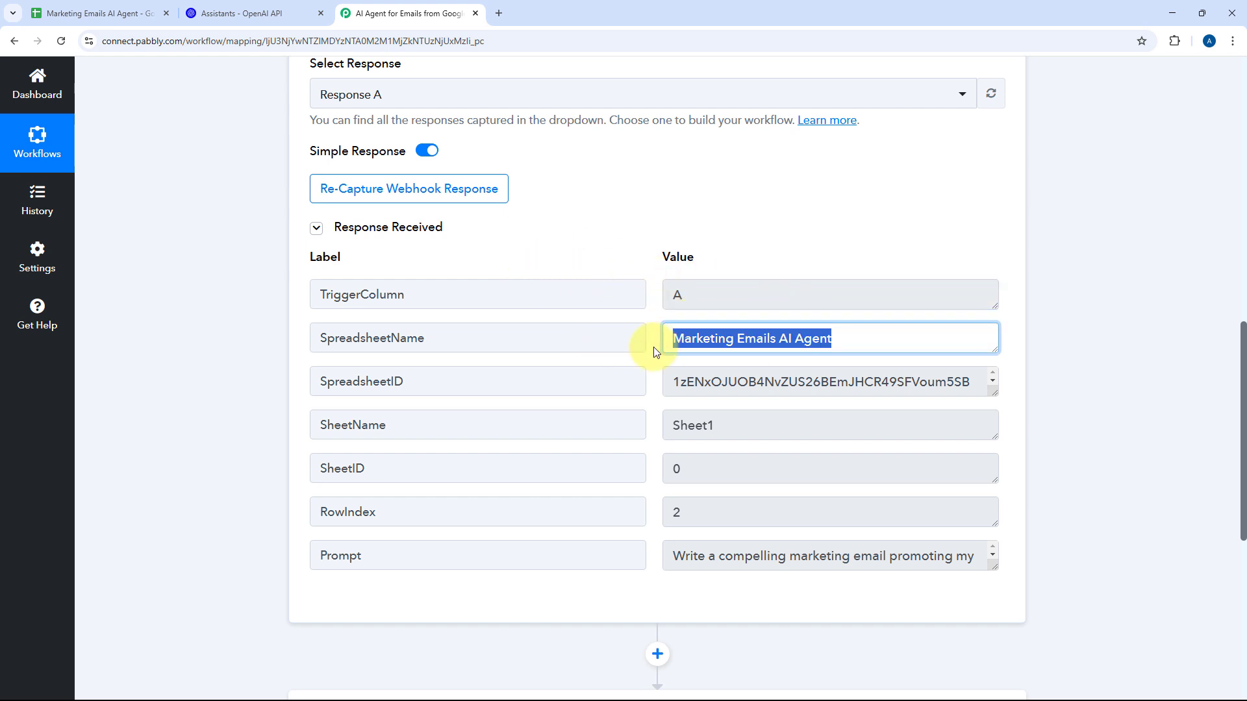
left_click(675, 386)
scroll(665, 400, "down", 2)
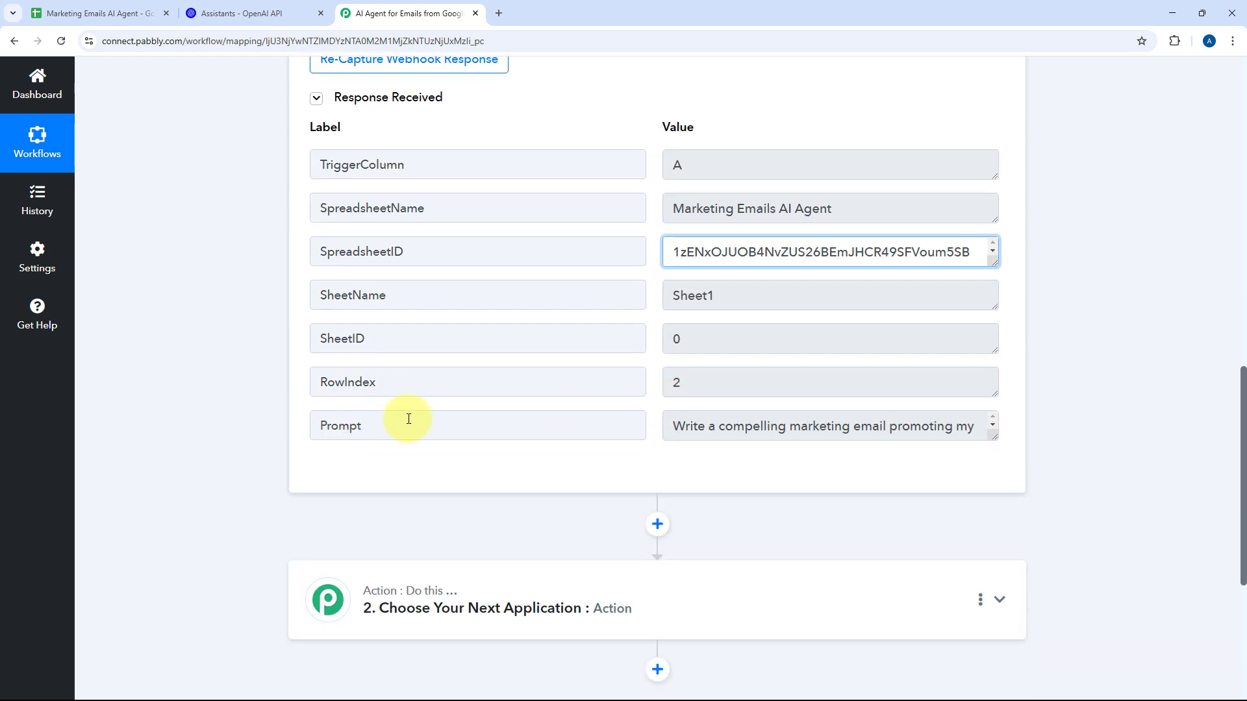
Enlarge the captured Prompt value to read it in full and compare it with the prompt in the spreadsheet
left_click_drag(408, 418, 279, 423)
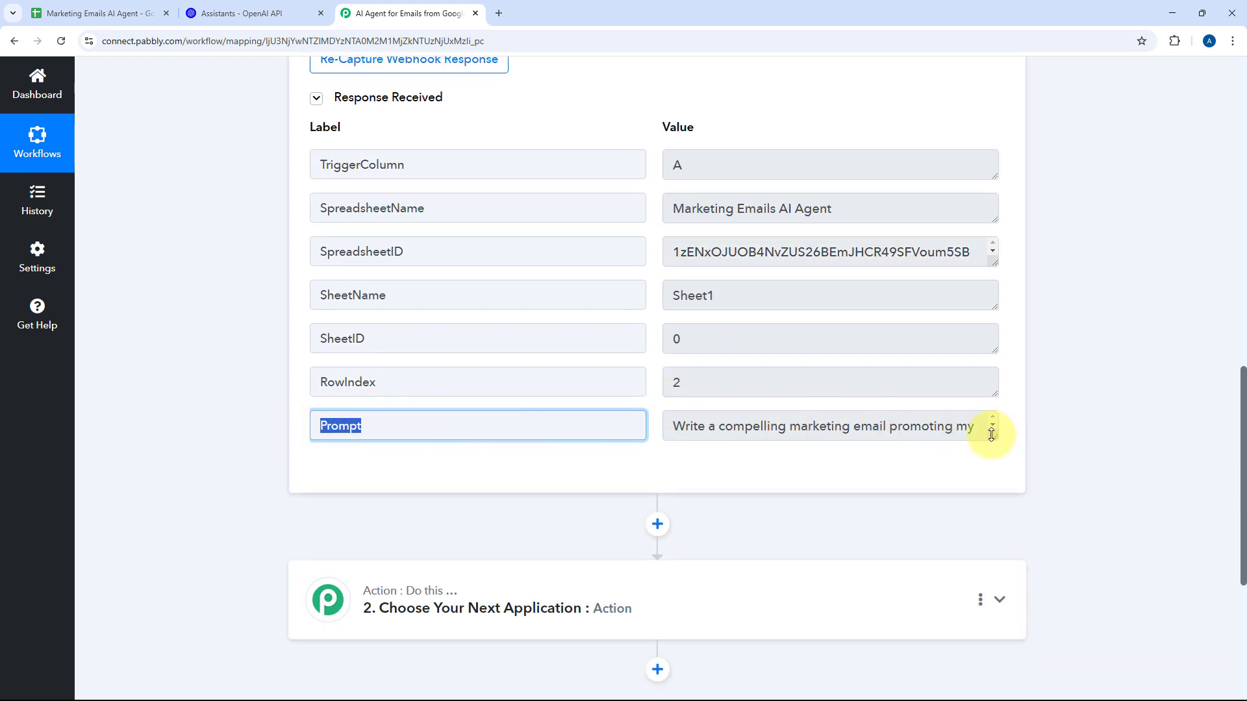
left_click_drag(992, 434, 991, 607)
scroll(663, 355, "down", 2)
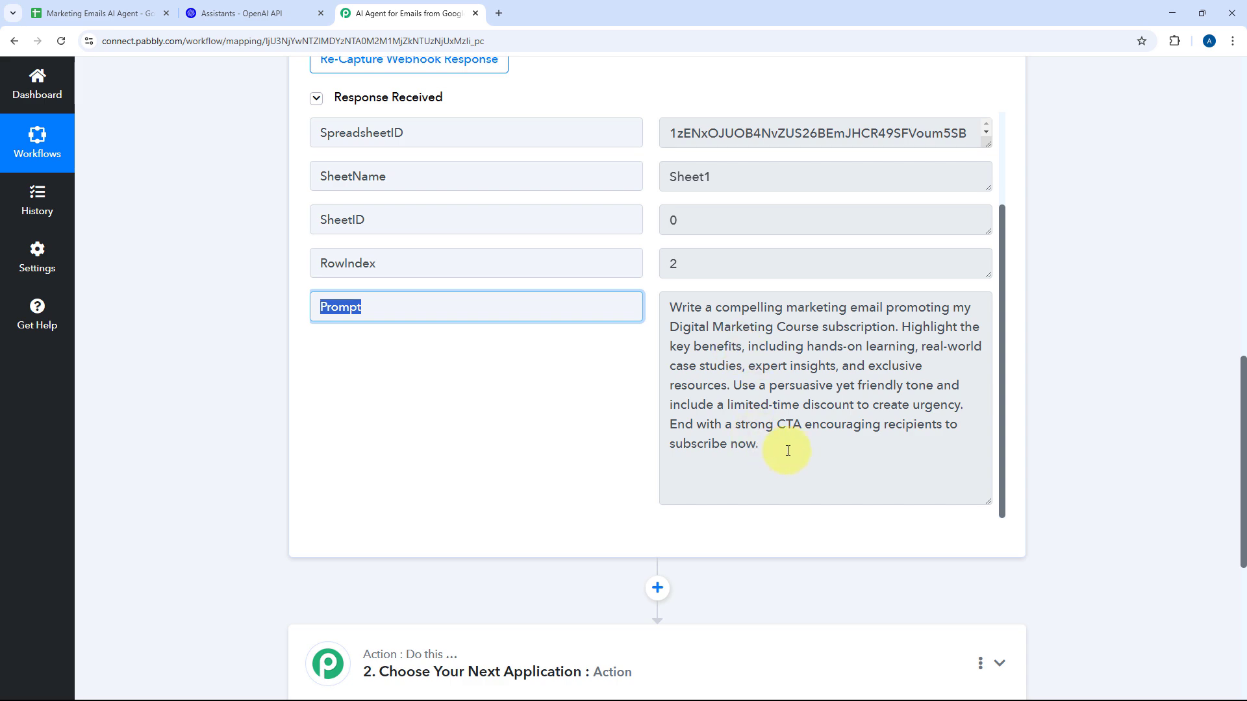
left_click_drag(787, 450, 613, 273)
left_click(124, 12)
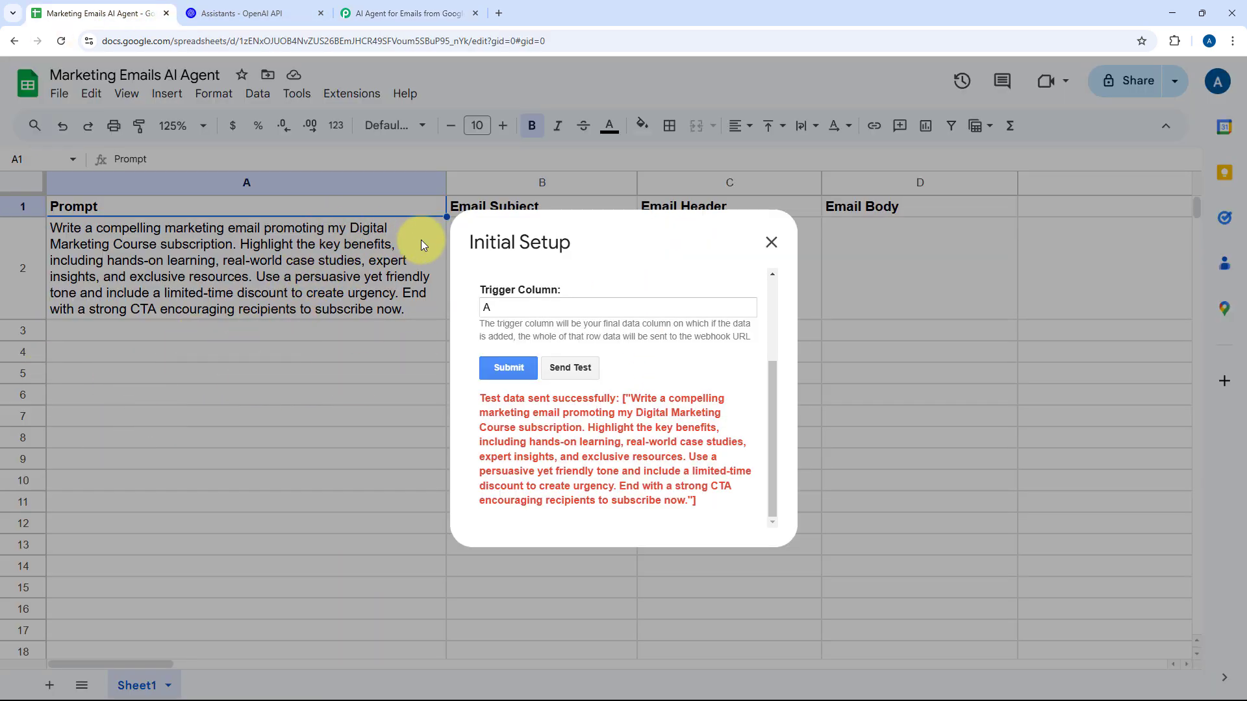
left_click(444, 12)
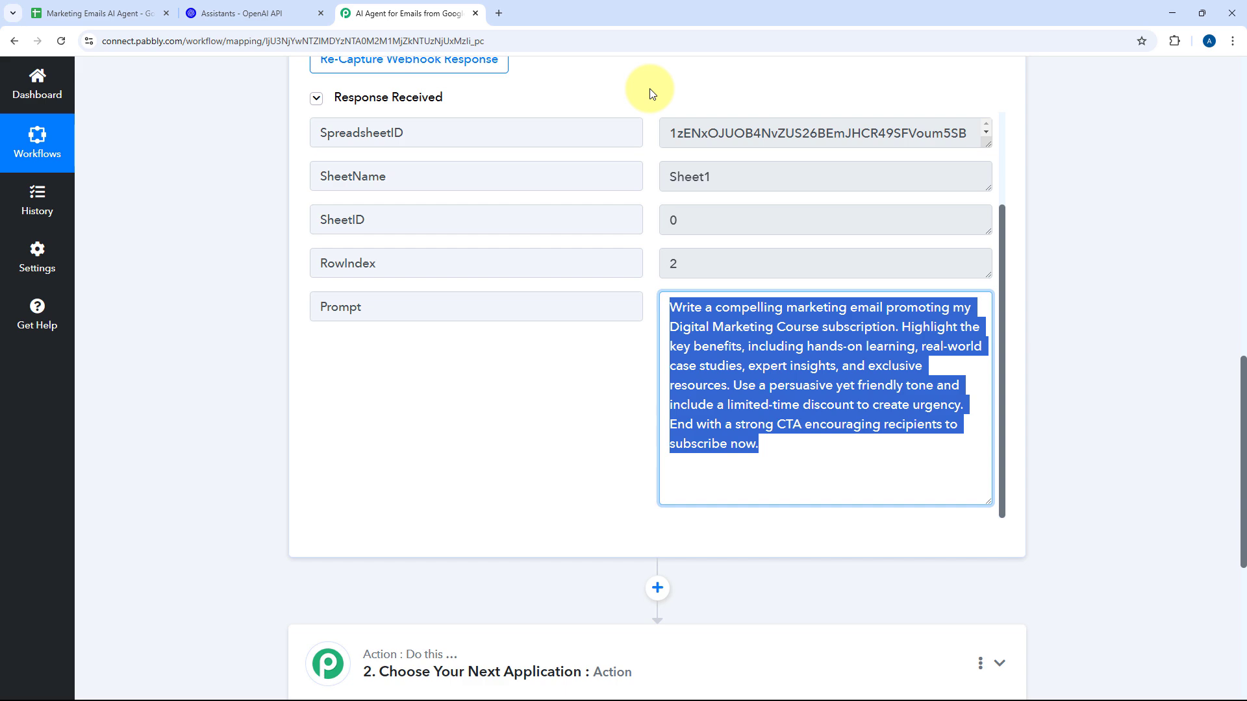
Return to the spreadsheet, submit the webhook initial setup and close its dialog
left_click(98, 13)
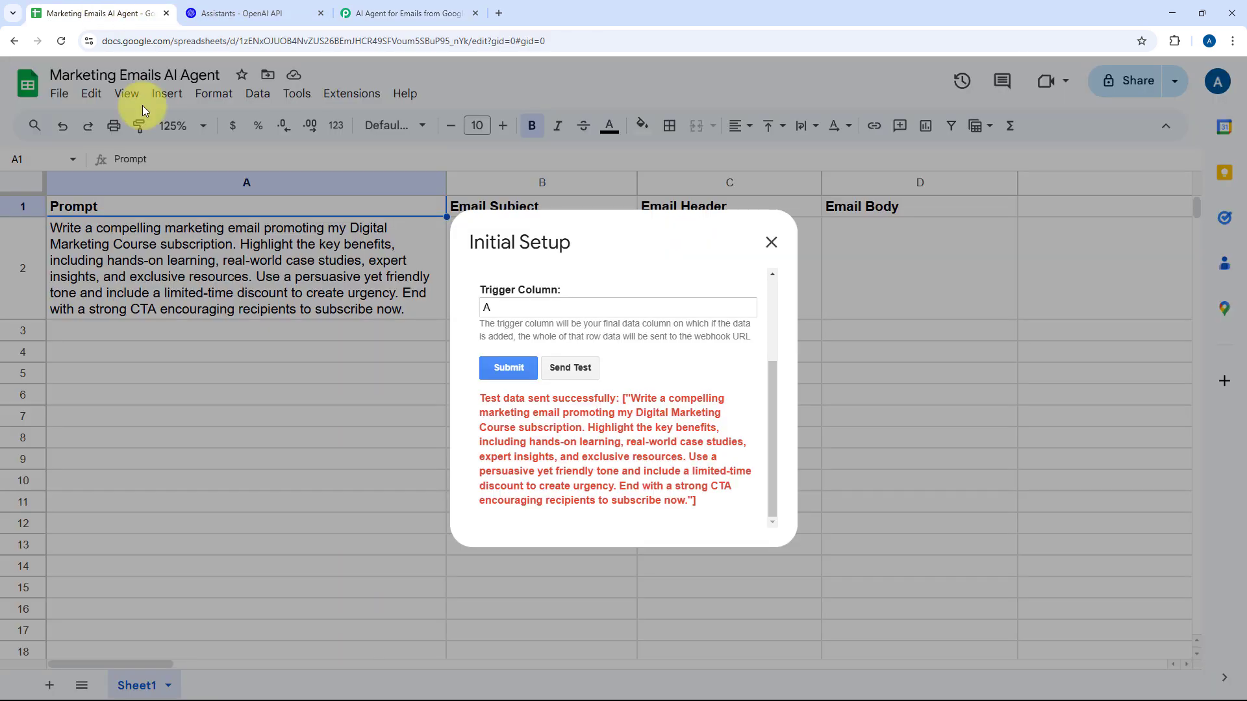
left_click(507, 368)
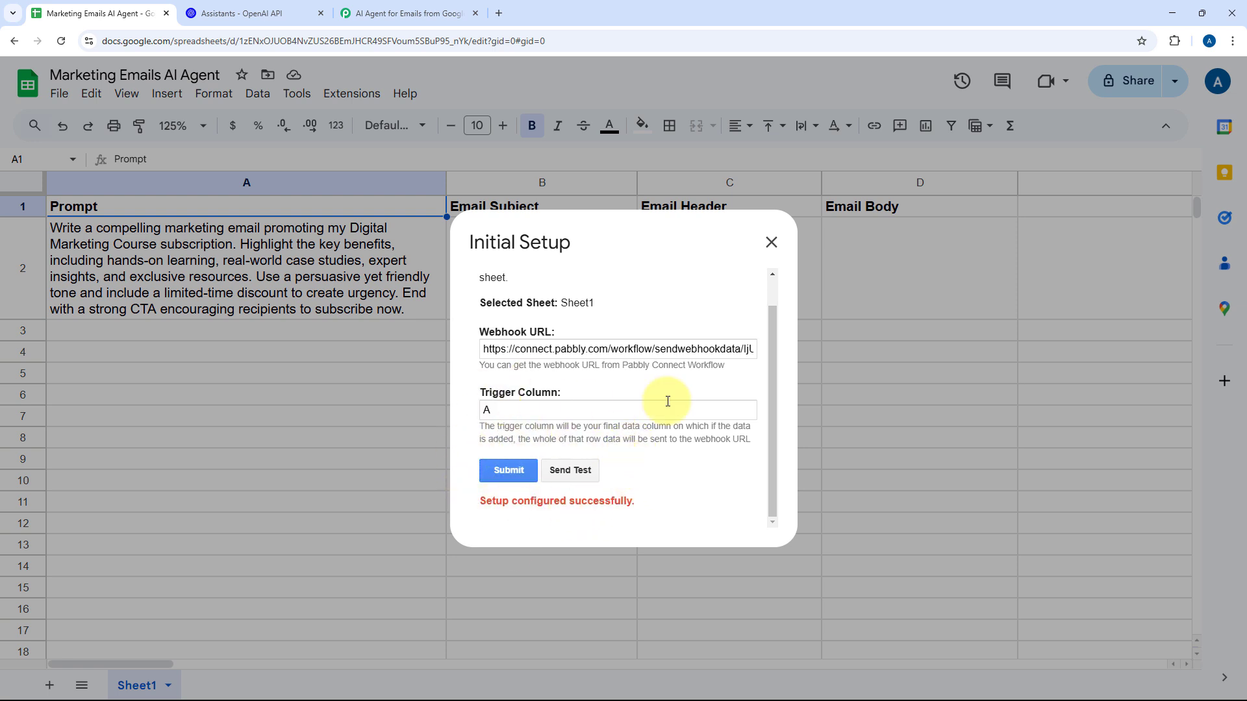
left_click(771, 243)
Turn on the Send On Event option of the Pabbly Connect Webhooks add-on
left_click(354, 93)
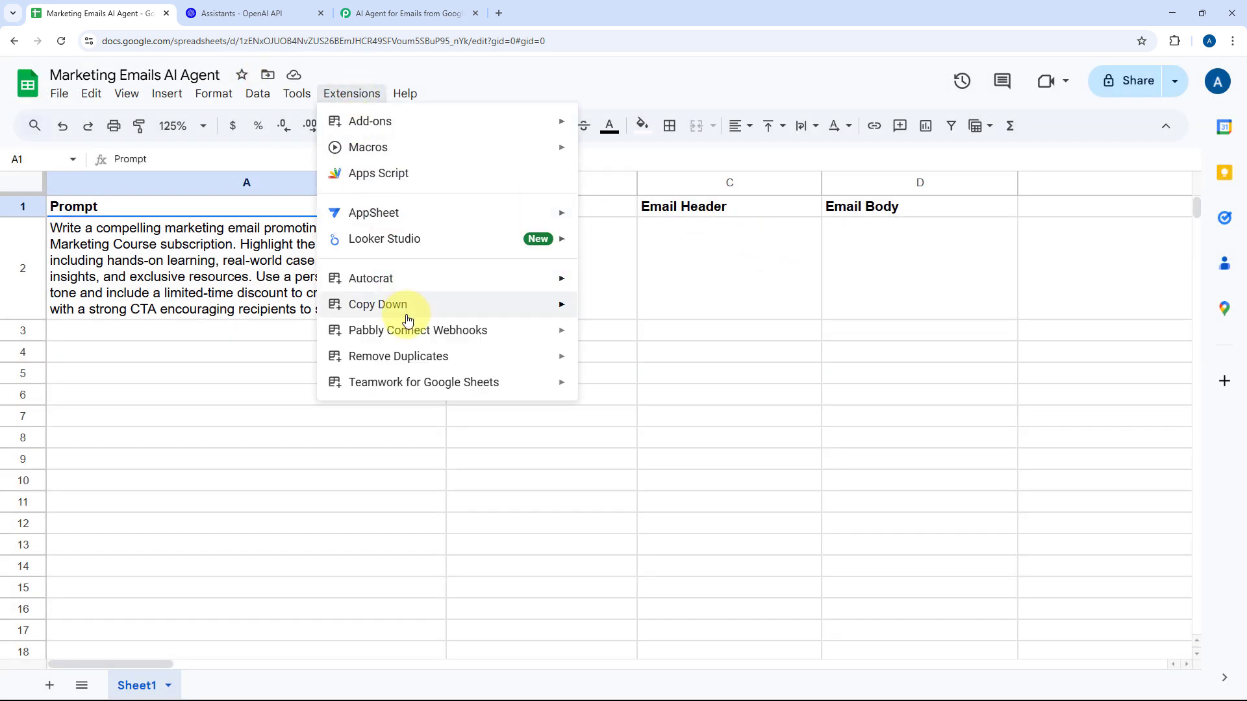
mouse_move(408, 334)
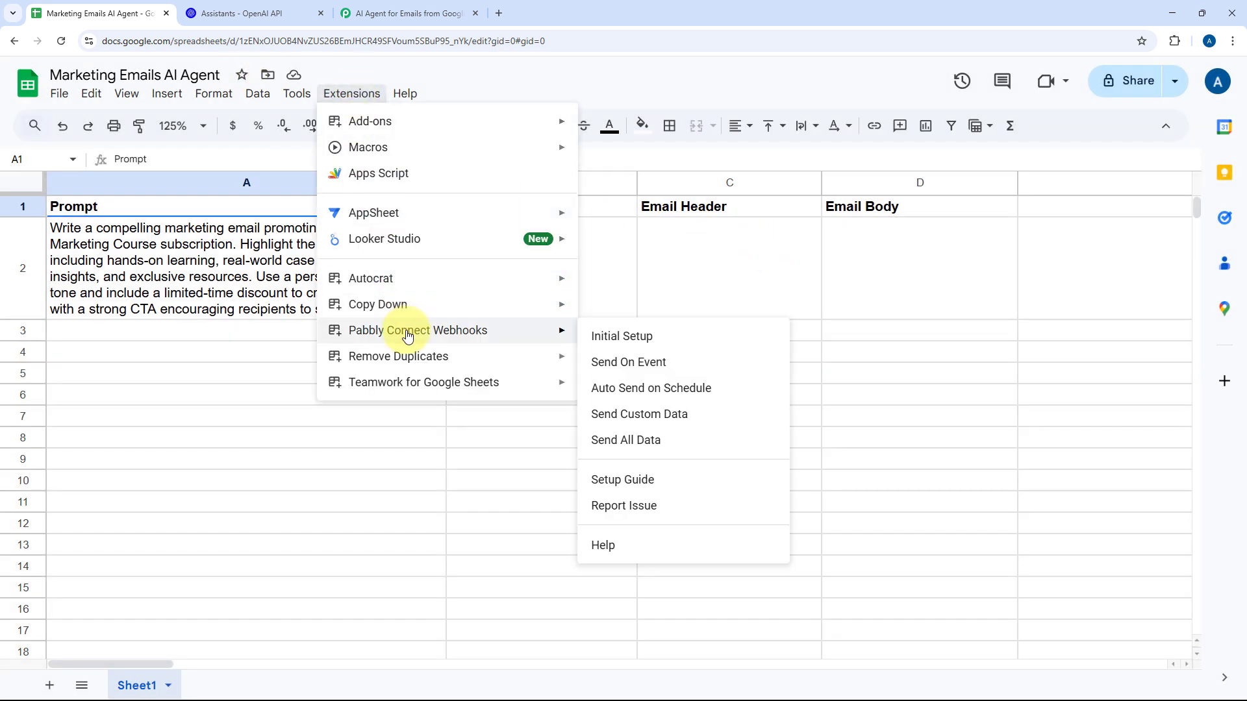
left_click(615, 362)
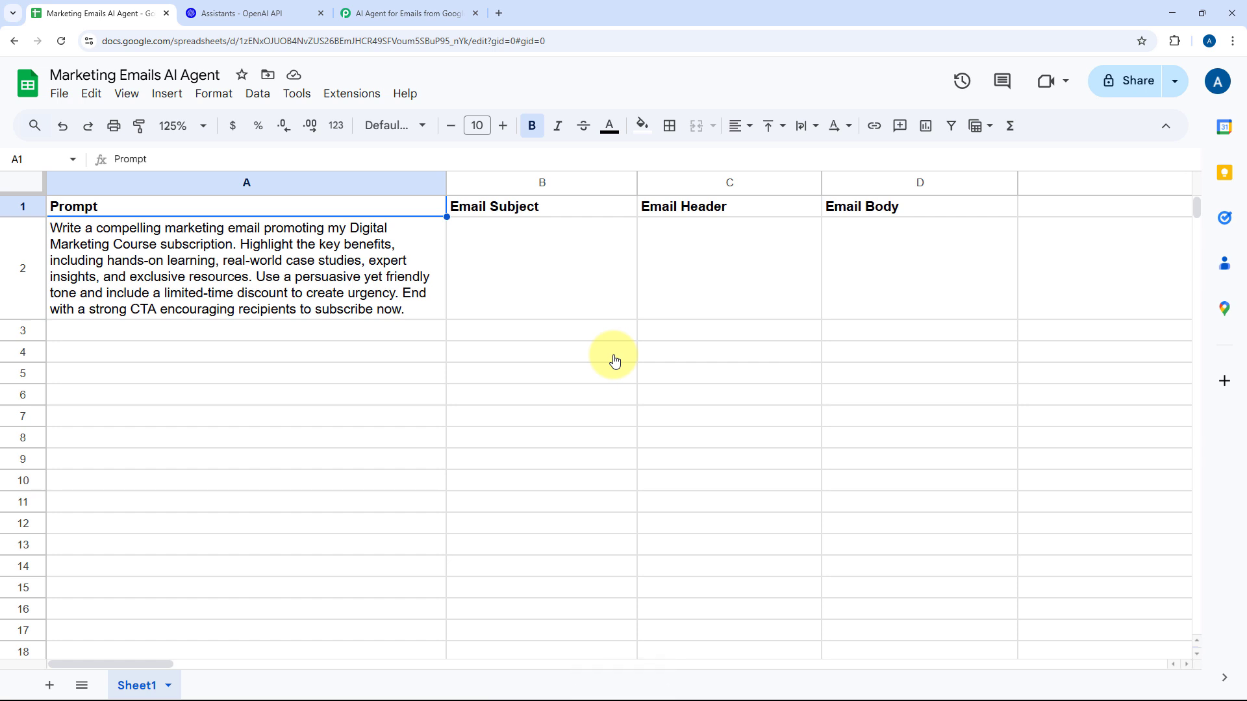
double_click(224, 338)
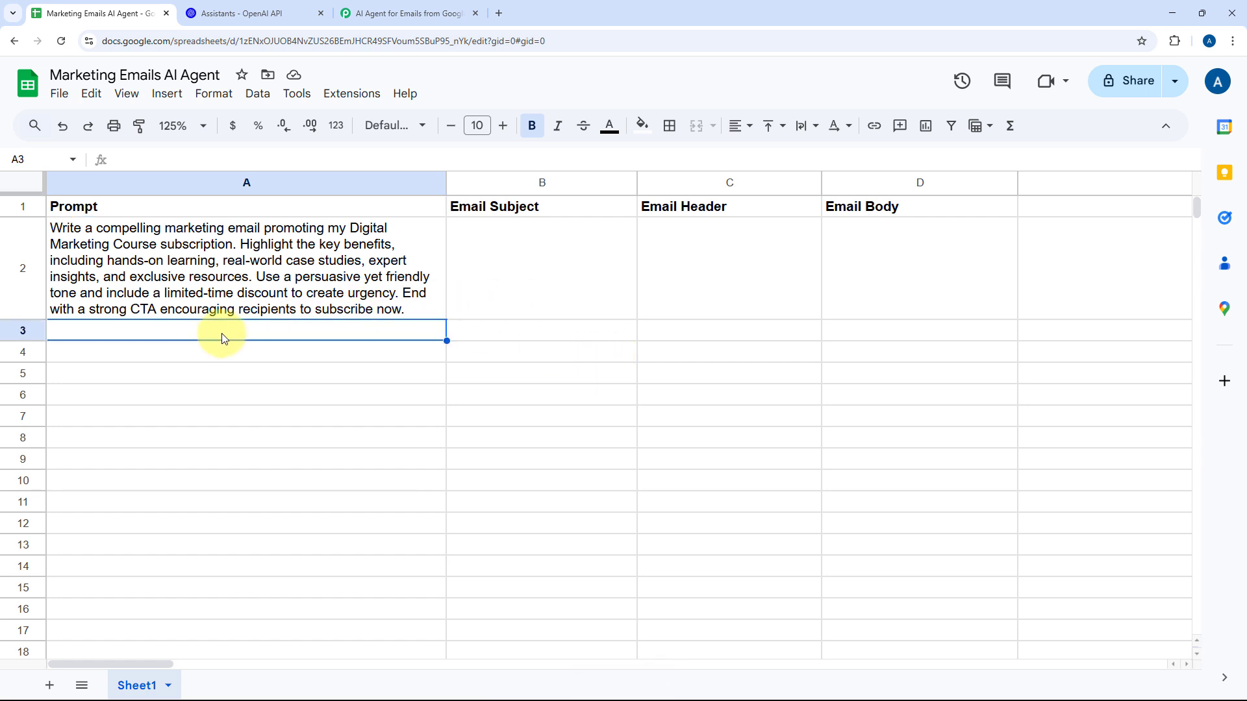
left_click(323, 299)
left_click(301, 339)
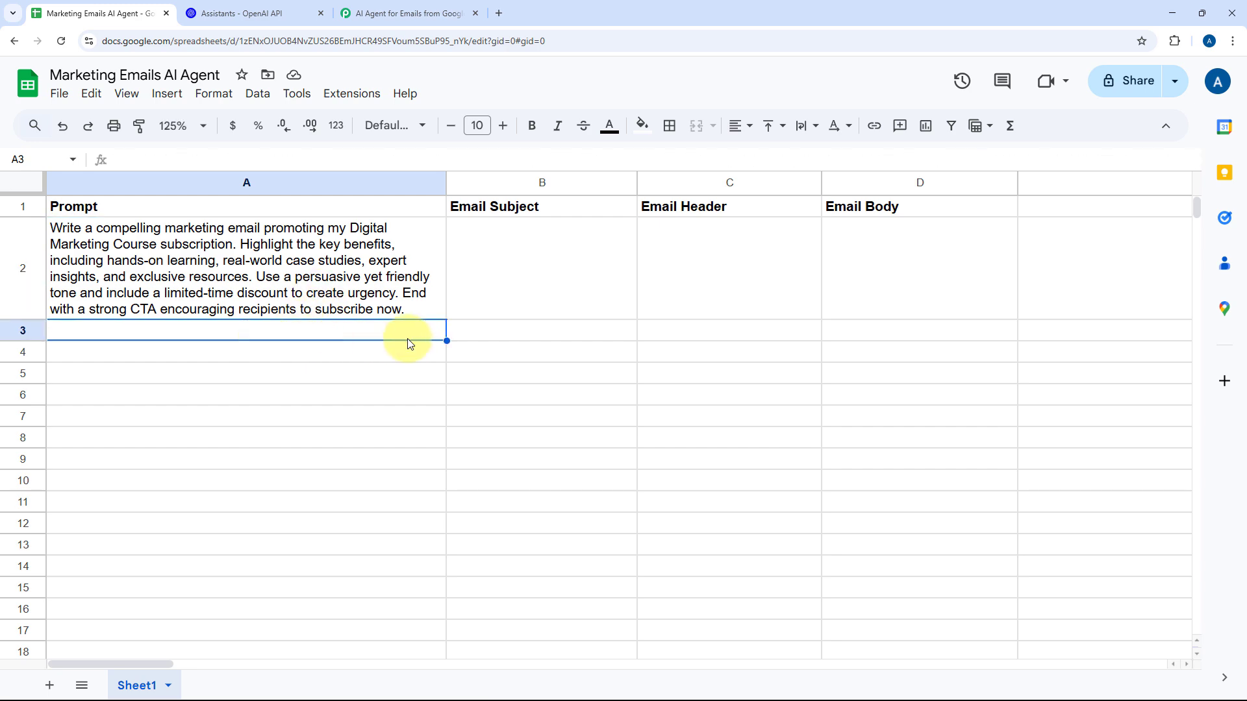
Switch to the Pabbly Connect workflow and review the captured RowIndex and Prompt values in the webhook response
left_click(409, 7)
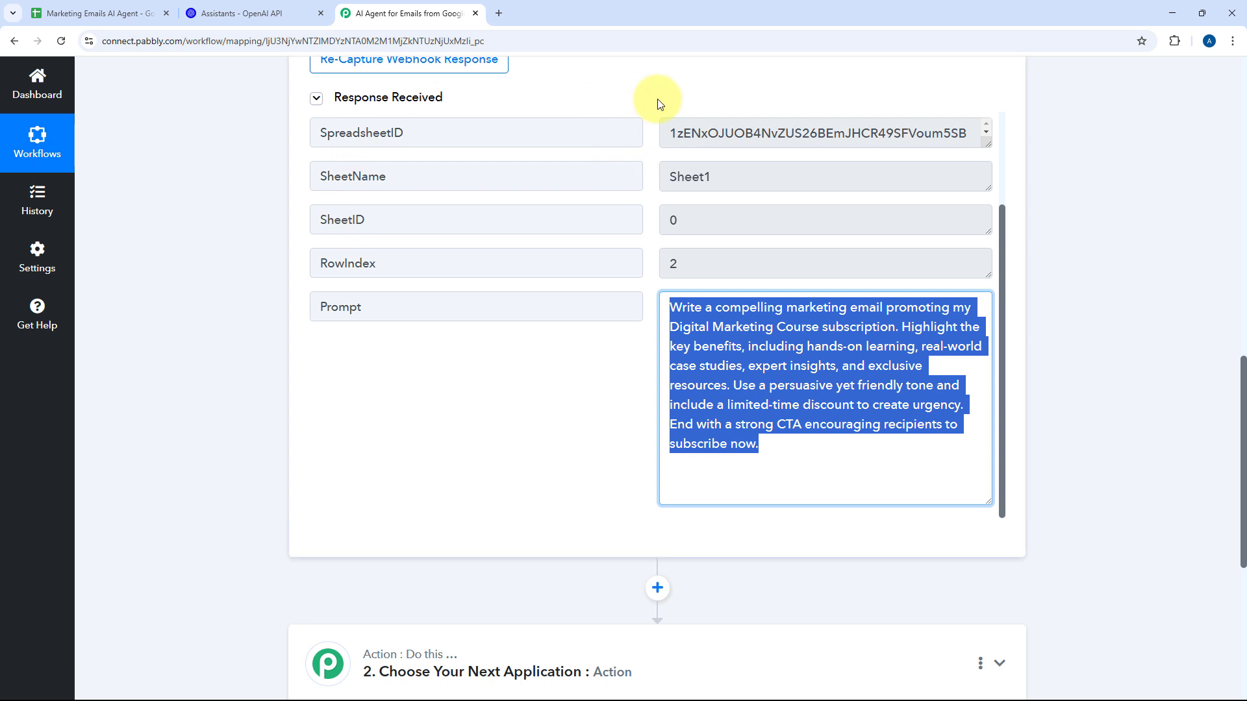
left_click(647, 244)
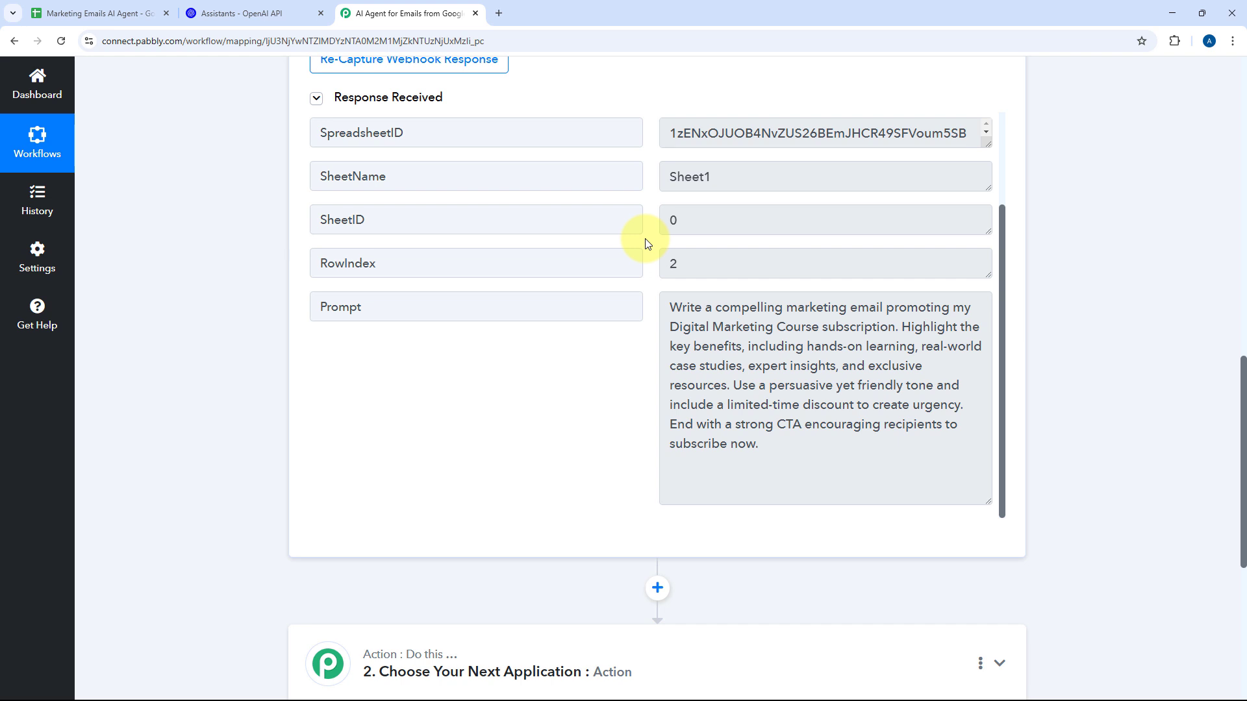
left_click_drag(668, 307, 770, 447)
left_click(649, 356)
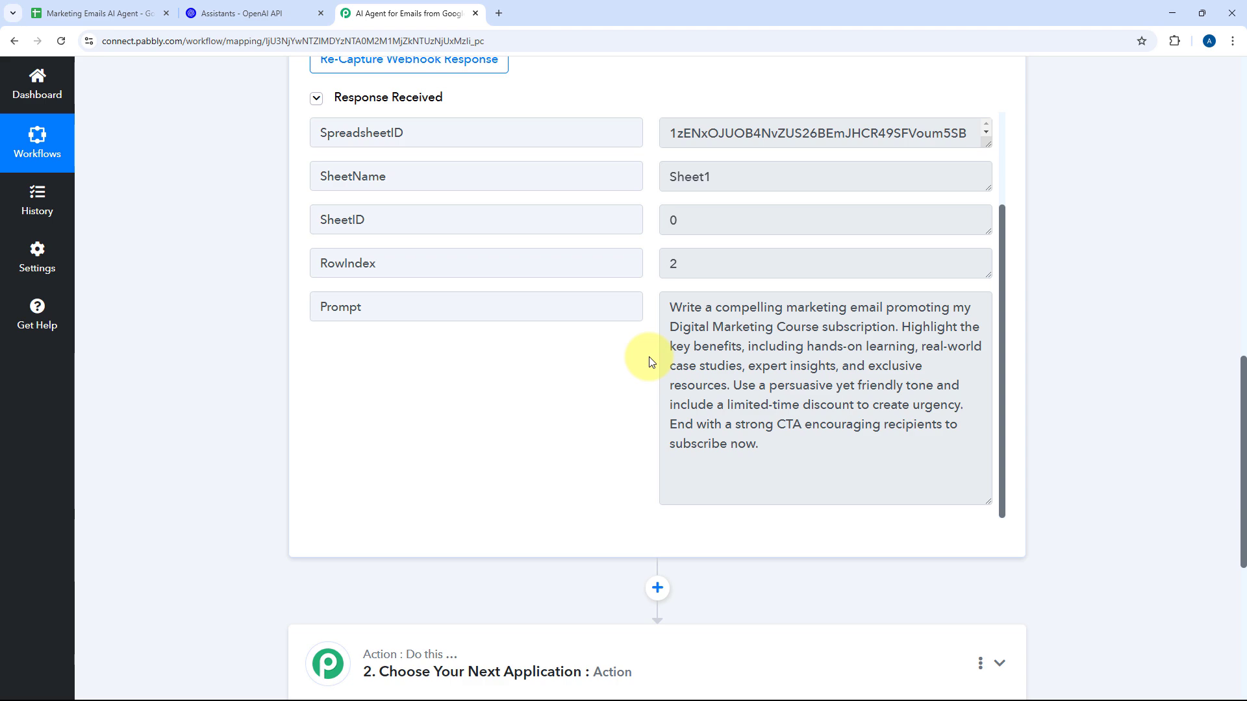
Choose OpenAI (ChatGPT, DALL-E, Whisper) as the app for the workflow's second step
scroll(537, 326, "down", 5)
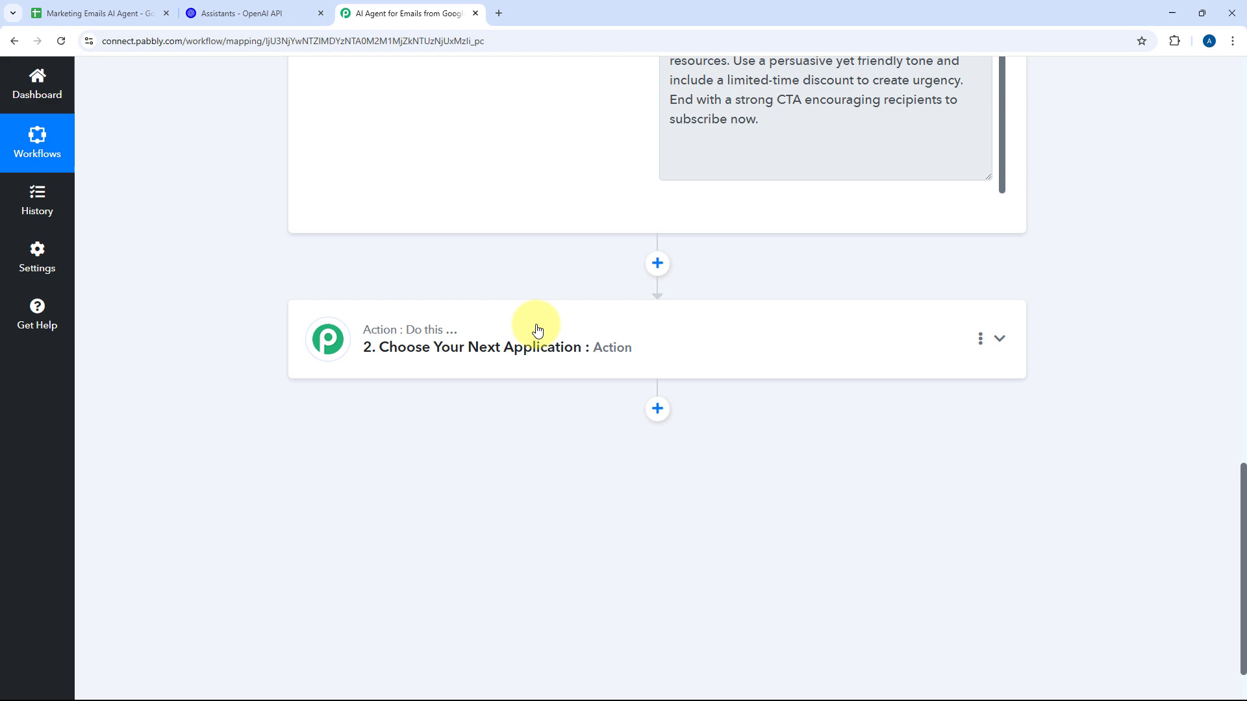
left_click(578, 326)
scroll(742, 329, "up", 4)
left_click(384, 337)
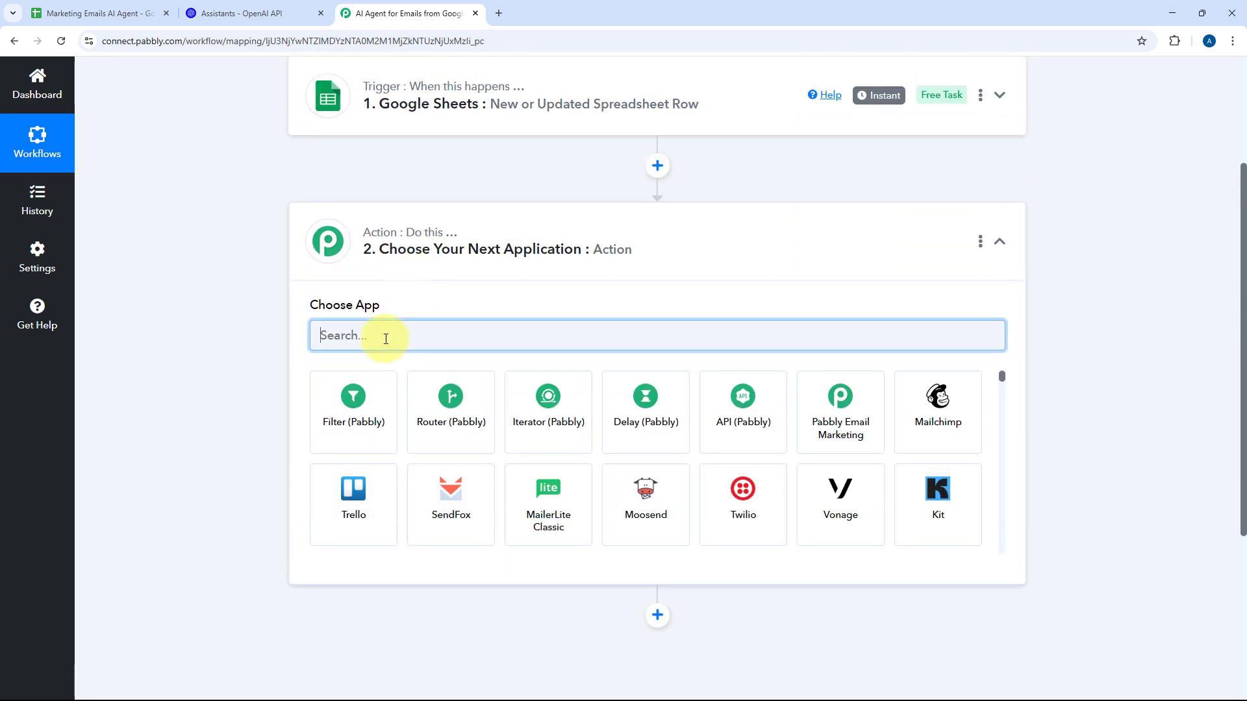
type("Opena")
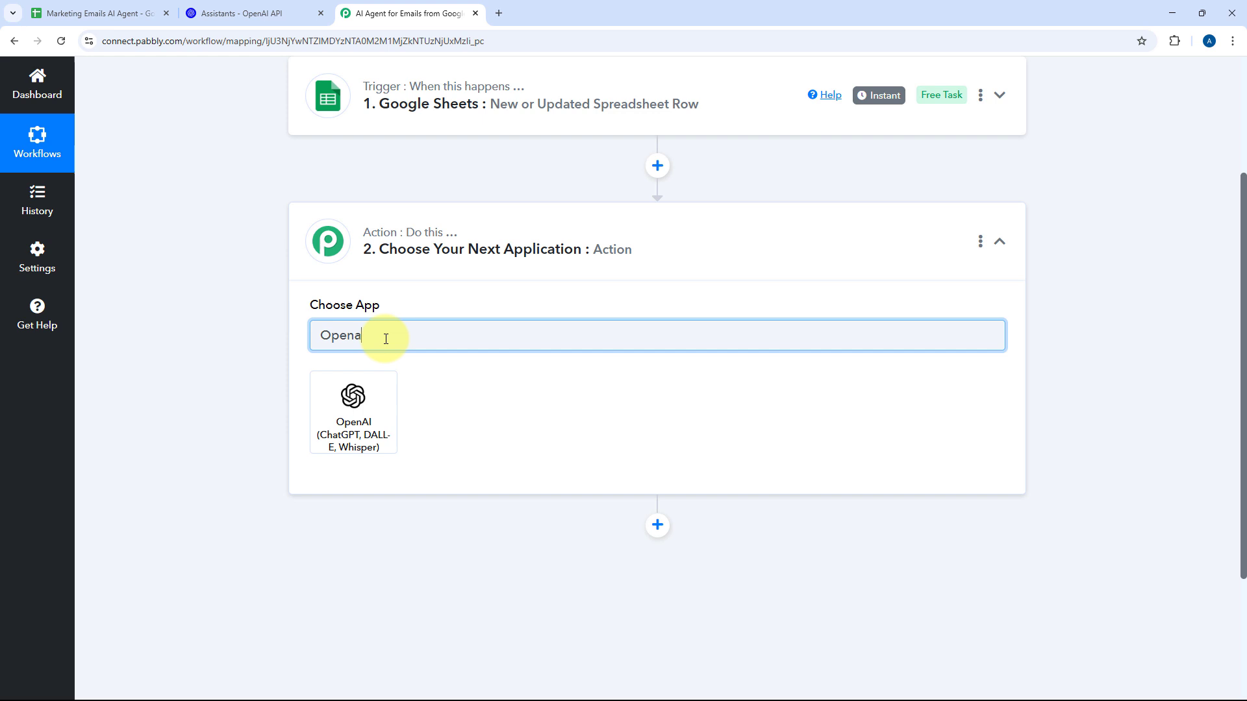
key("BackSpace")
type("AI")
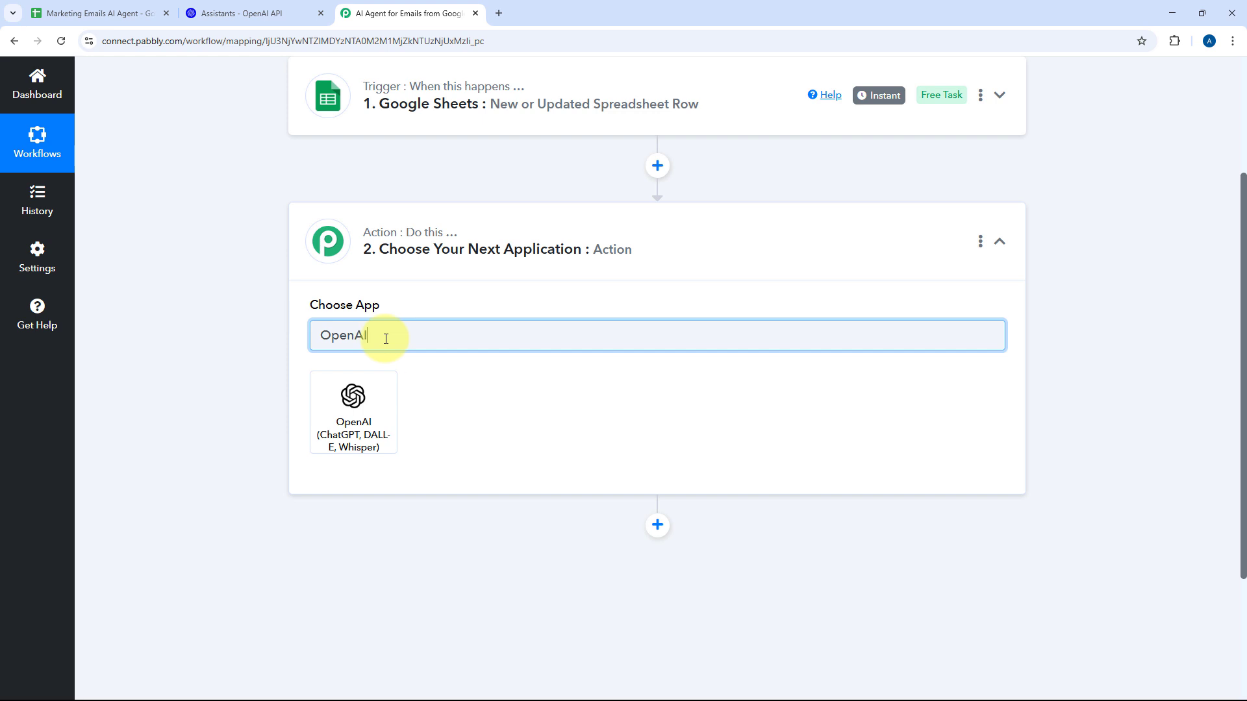
left_click(353, 392)
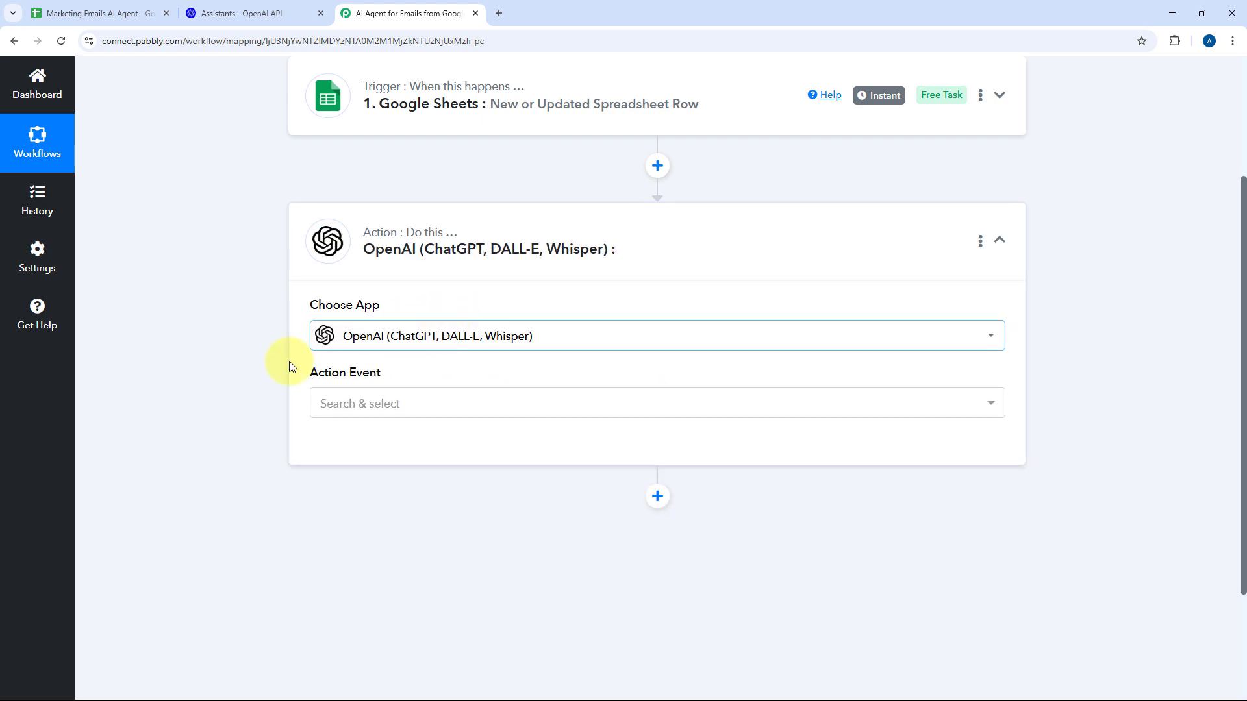
Set the OpenAI action event to ChatGPT and start adding a new connection for it
left_click(340, 403)
scroll(446, 386, "down", 3)
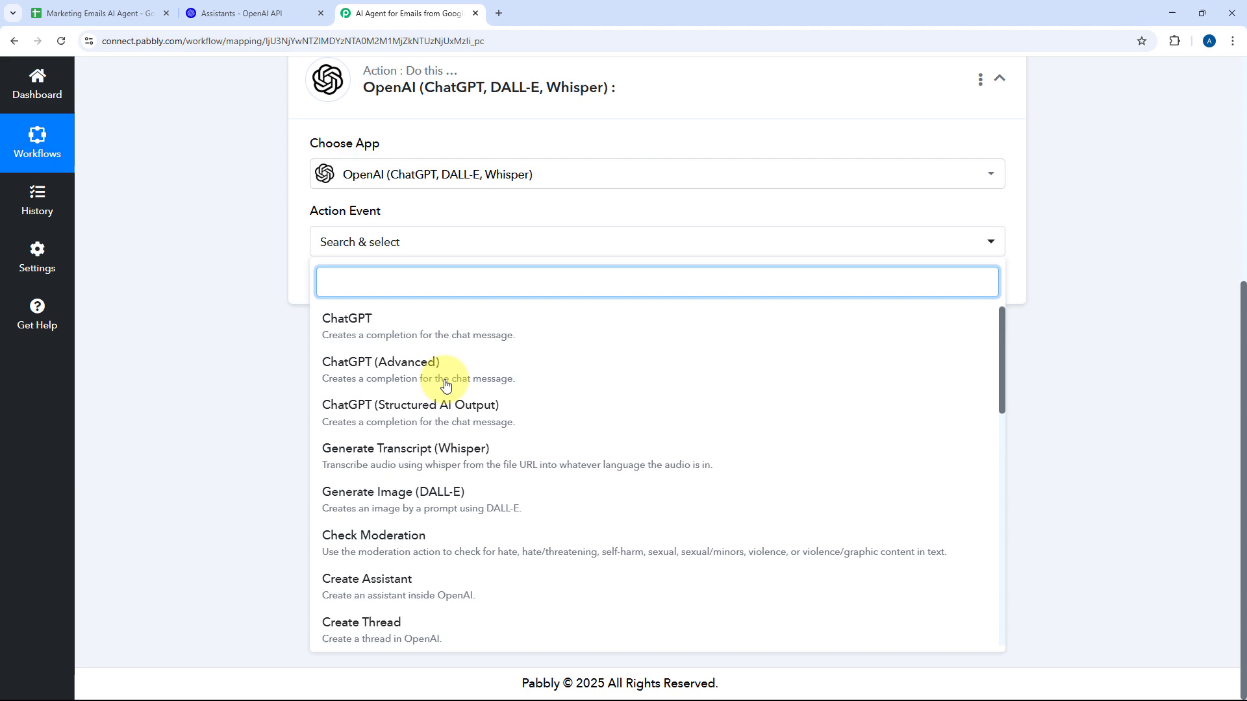
left_click(413, 323)
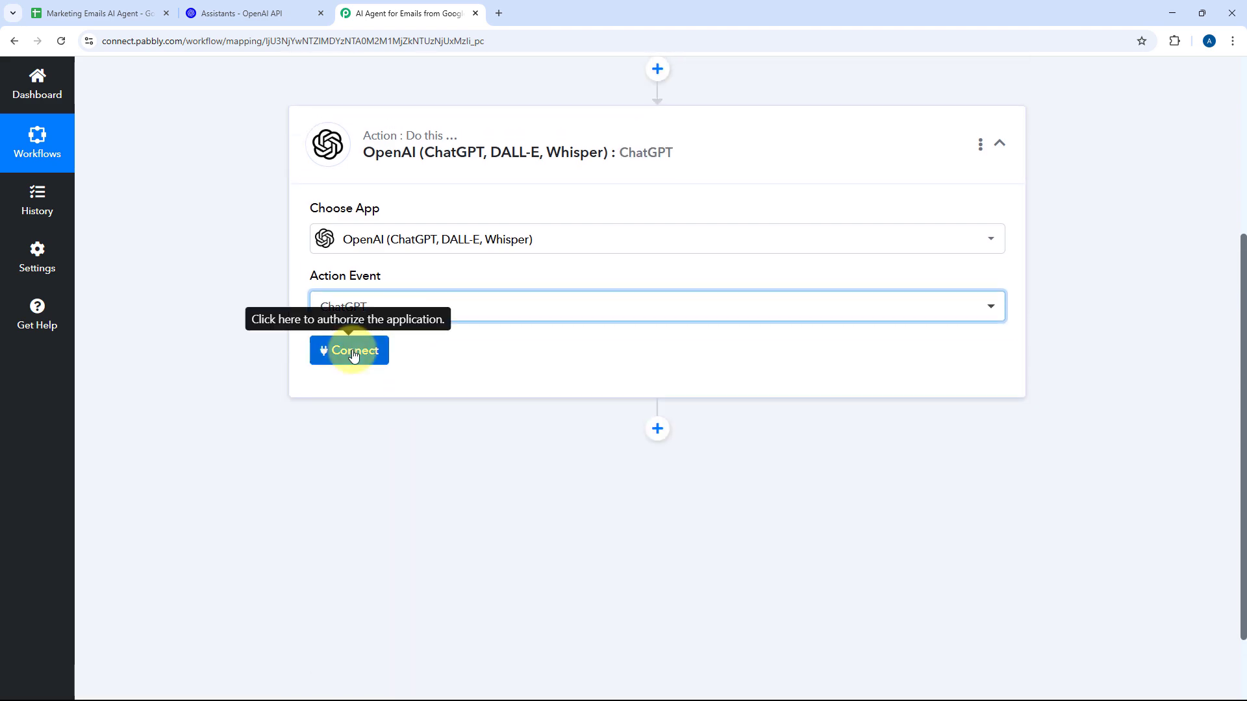
left_click(349, 350)
left_click(574, 215)
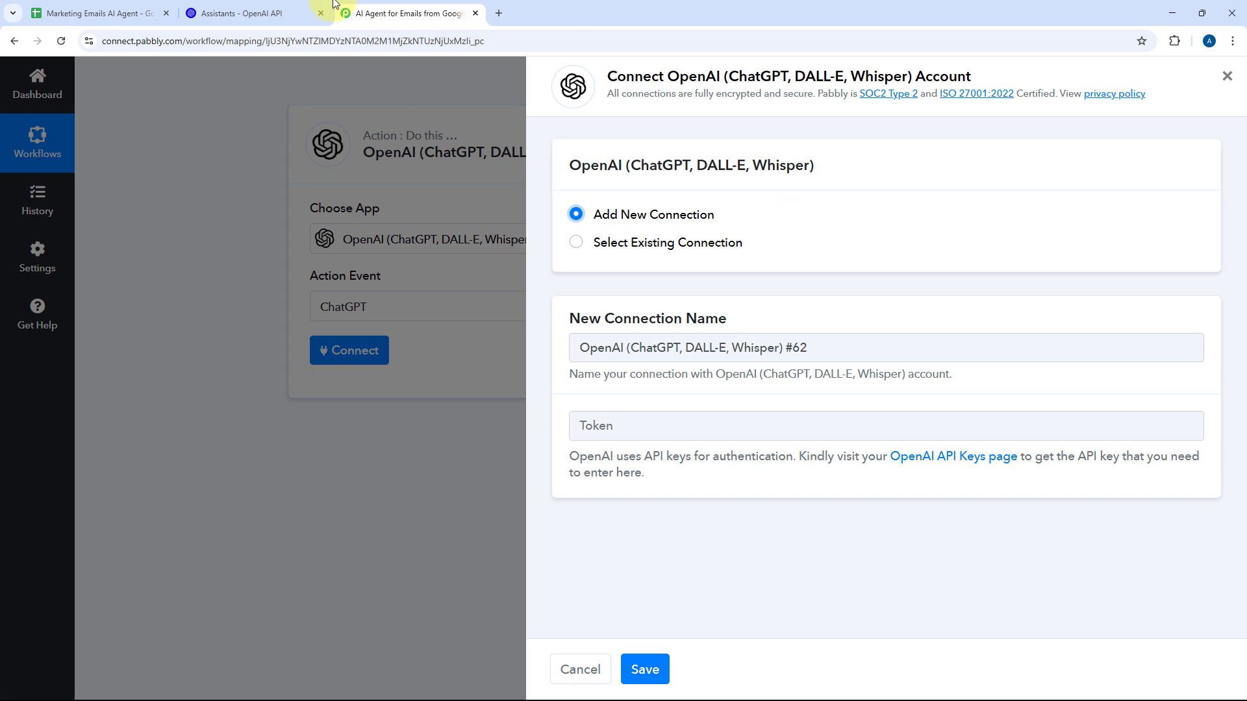
On the OpenAI platform, create a new secret API key named Emails with All permissions and copy it
left_click(247, 13)
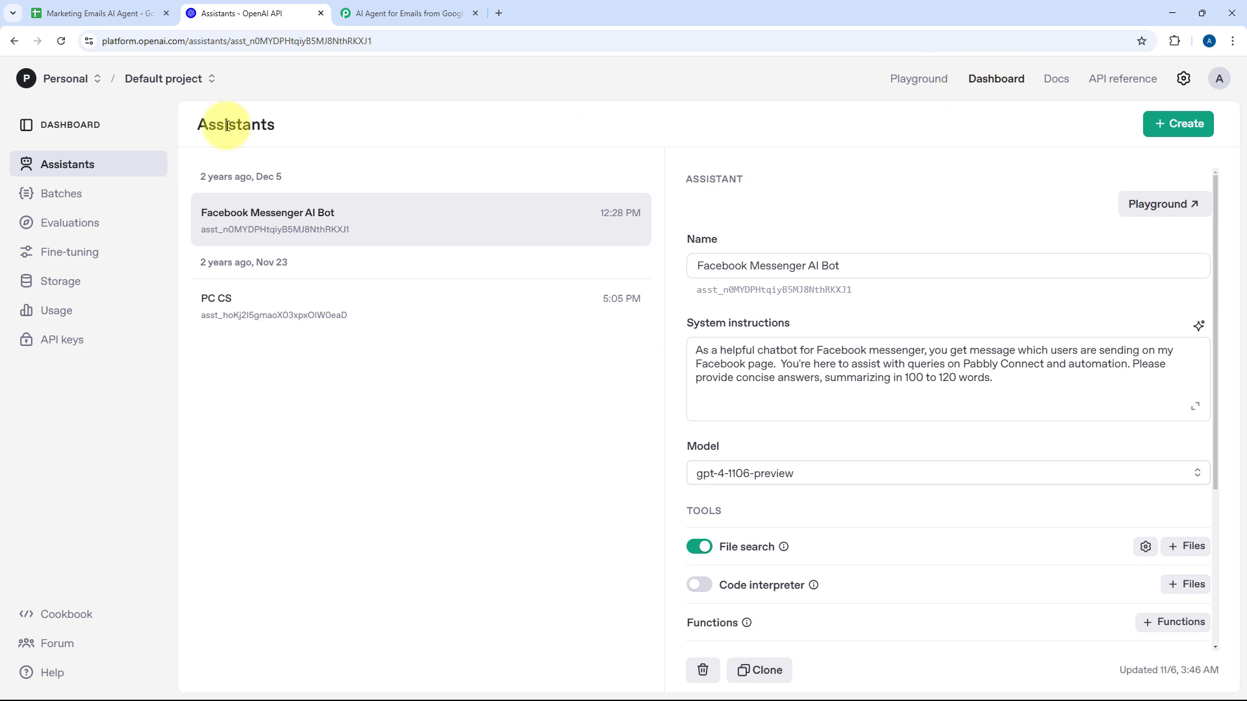
left_click(57, 340)
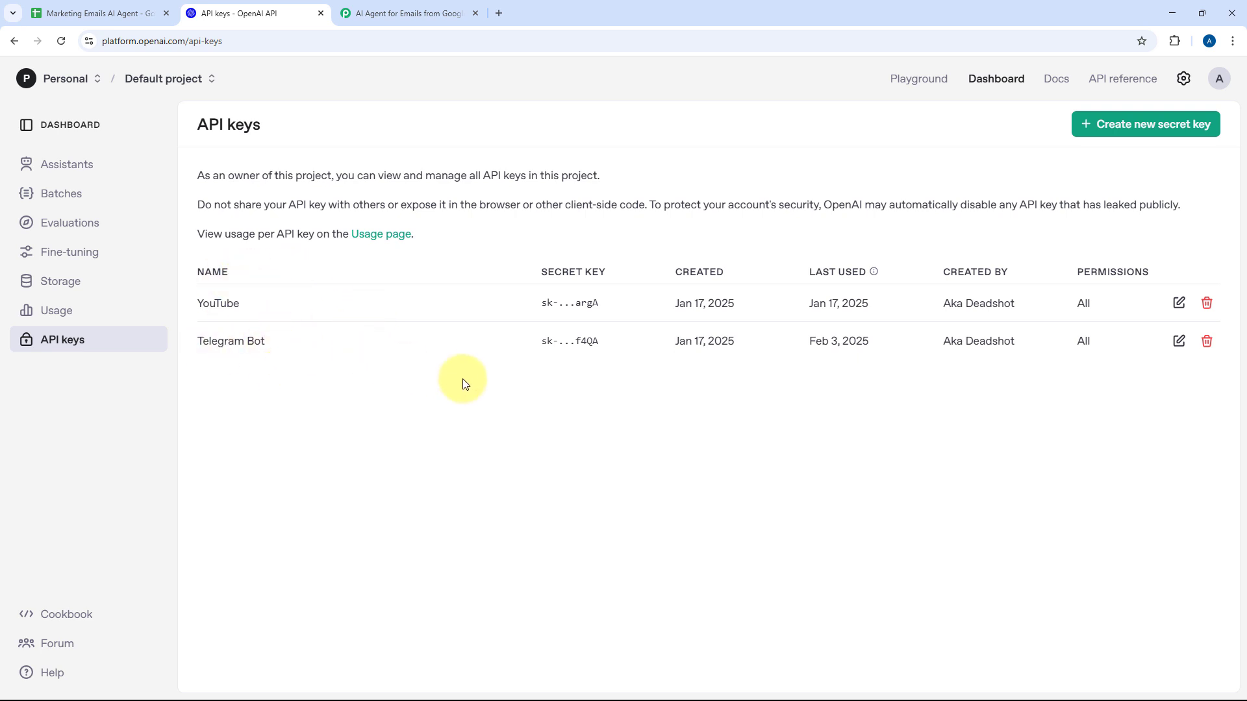
left_click(1134, 134)
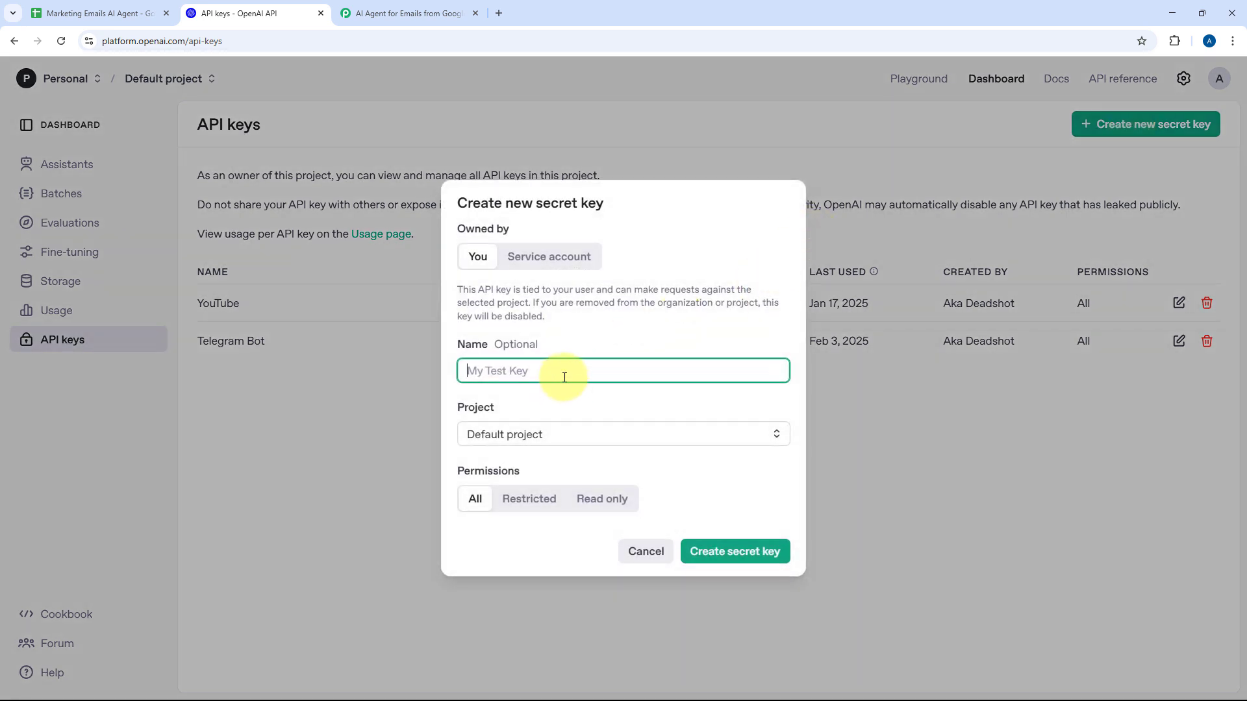
type("Emails")
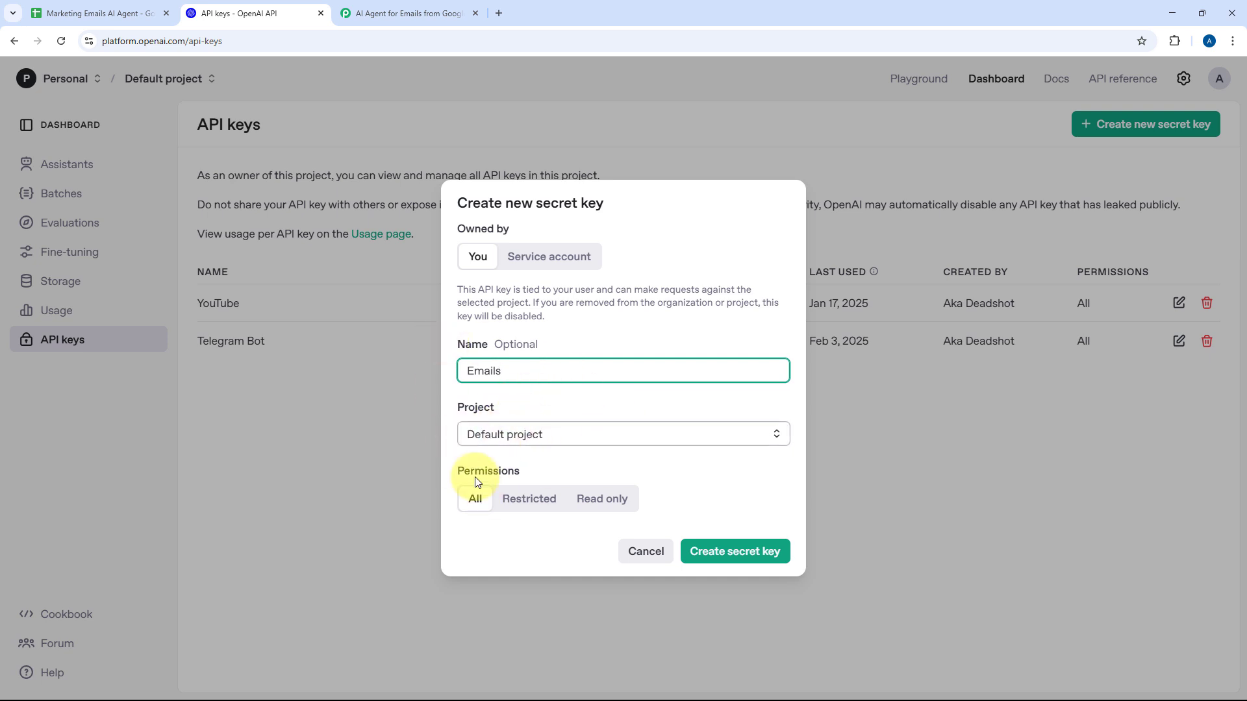
left_click(750, 557)
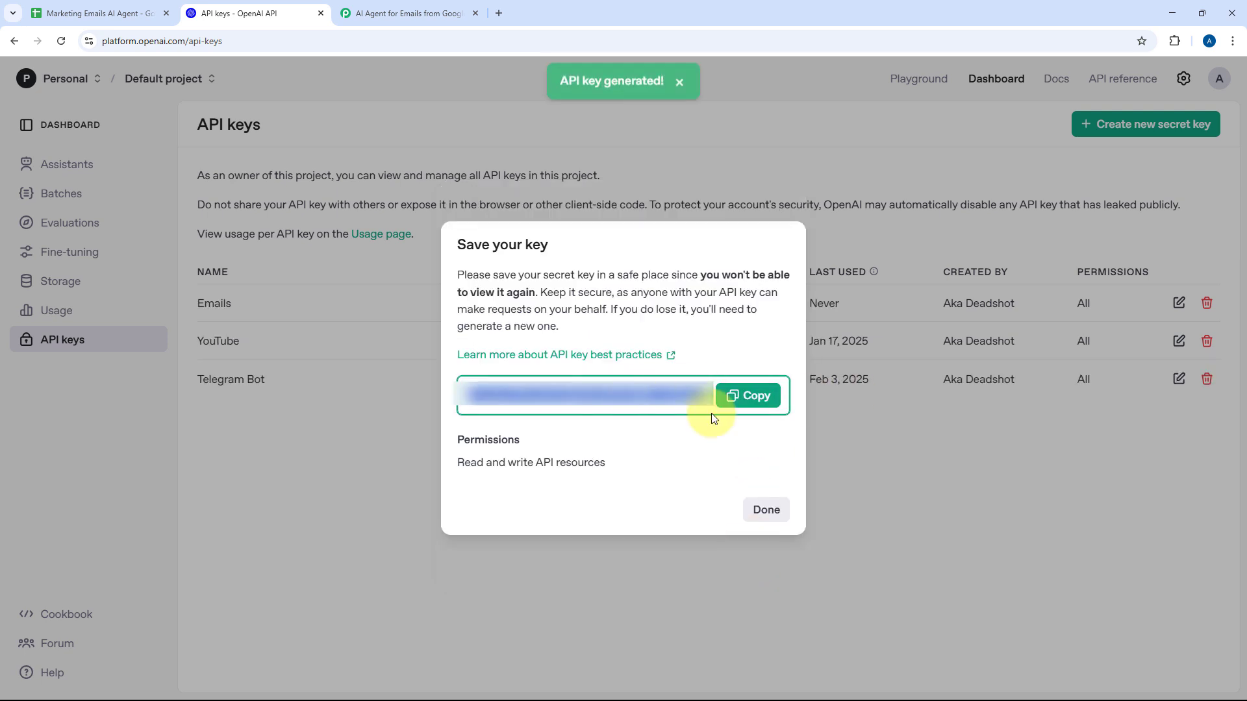
left_click(749, 397)
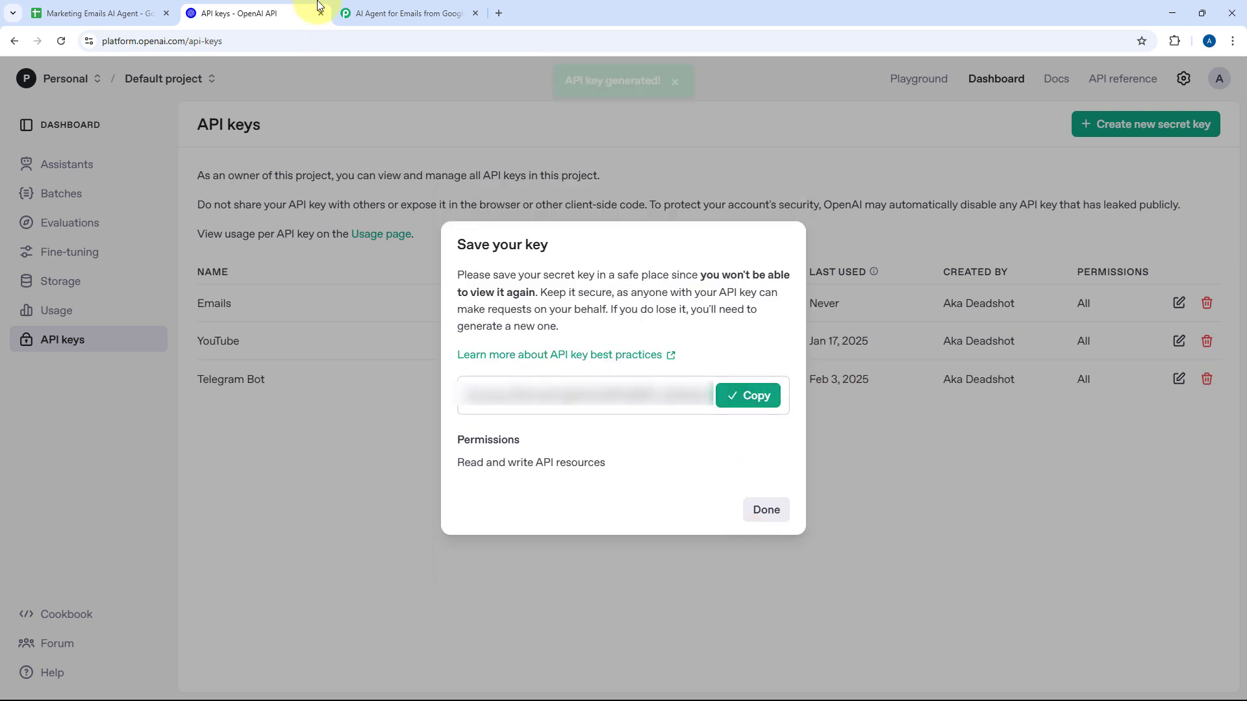
Back in Pabbly Connect, paste the OpenAI API key as the connection's token and save the connection
left_click(403, 14)
left_click(634, 426)
right_click(627, 425)
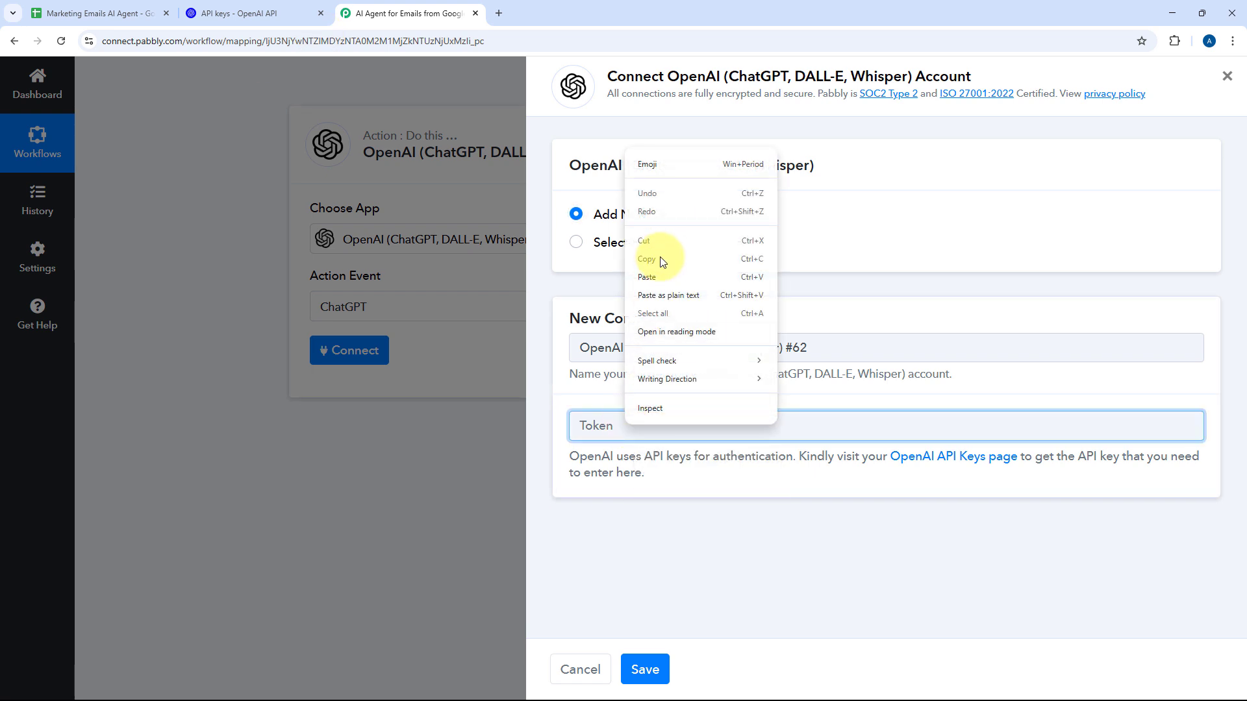
left_click(657, 278)
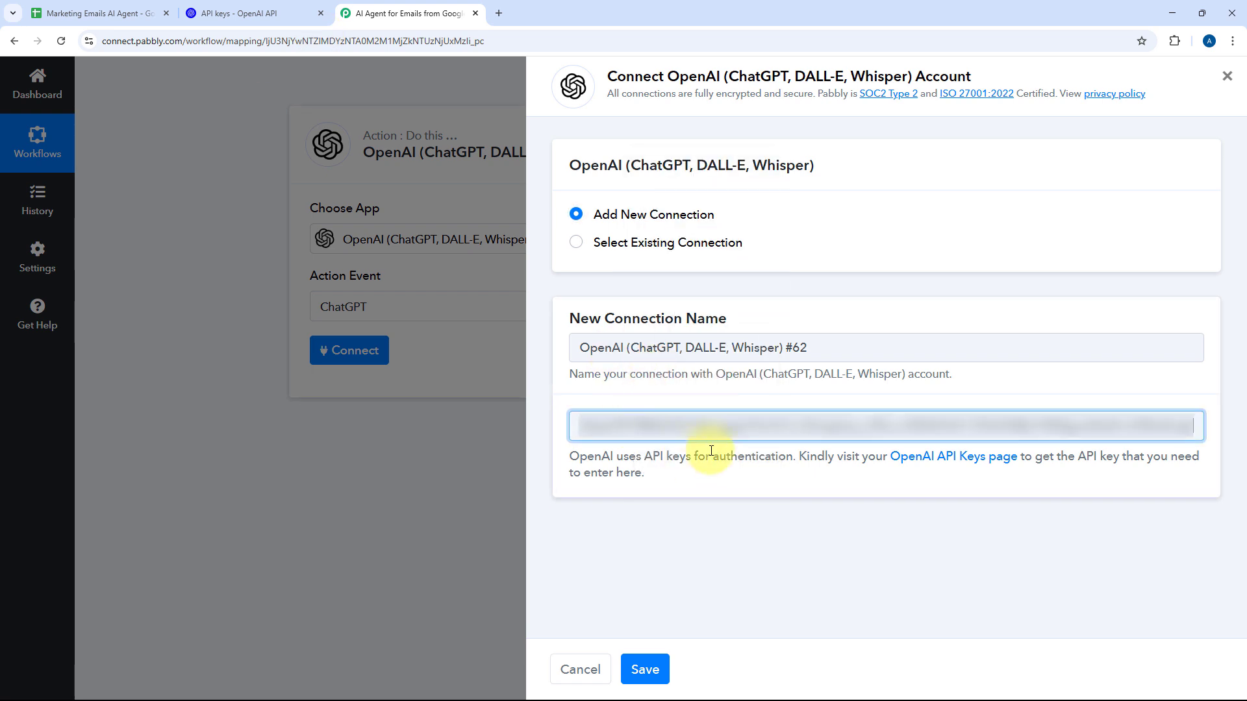
left_click(652, 674)
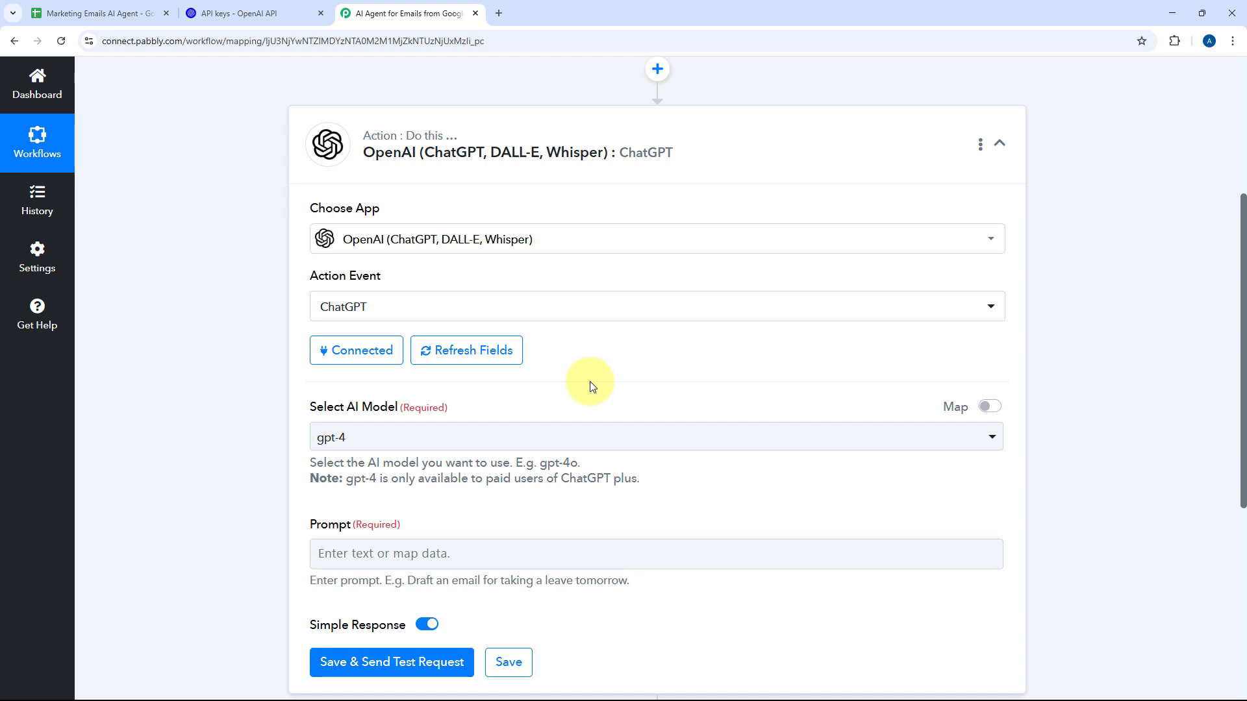
Dismiss the saved-key dialog on the OpenAI platform and return to the Pabbly Connect workflow
left_click(260, 13)
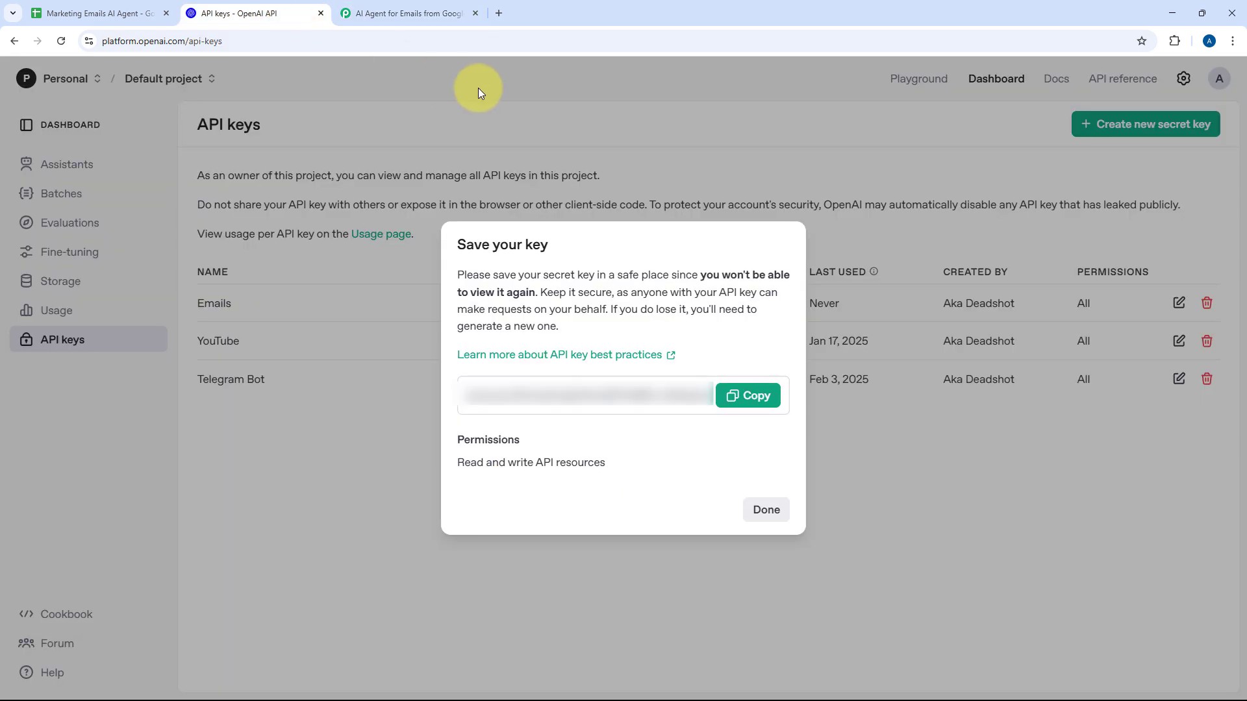
left_click(766, 510)
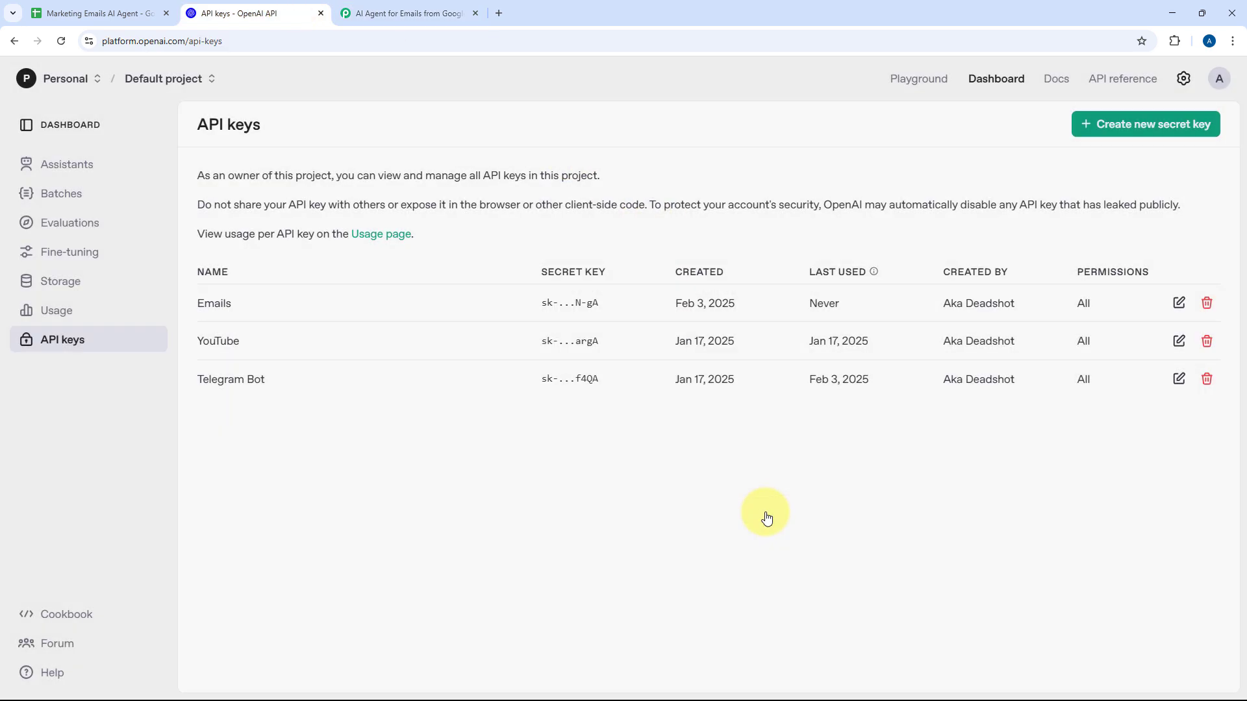
left_click(369, 8)
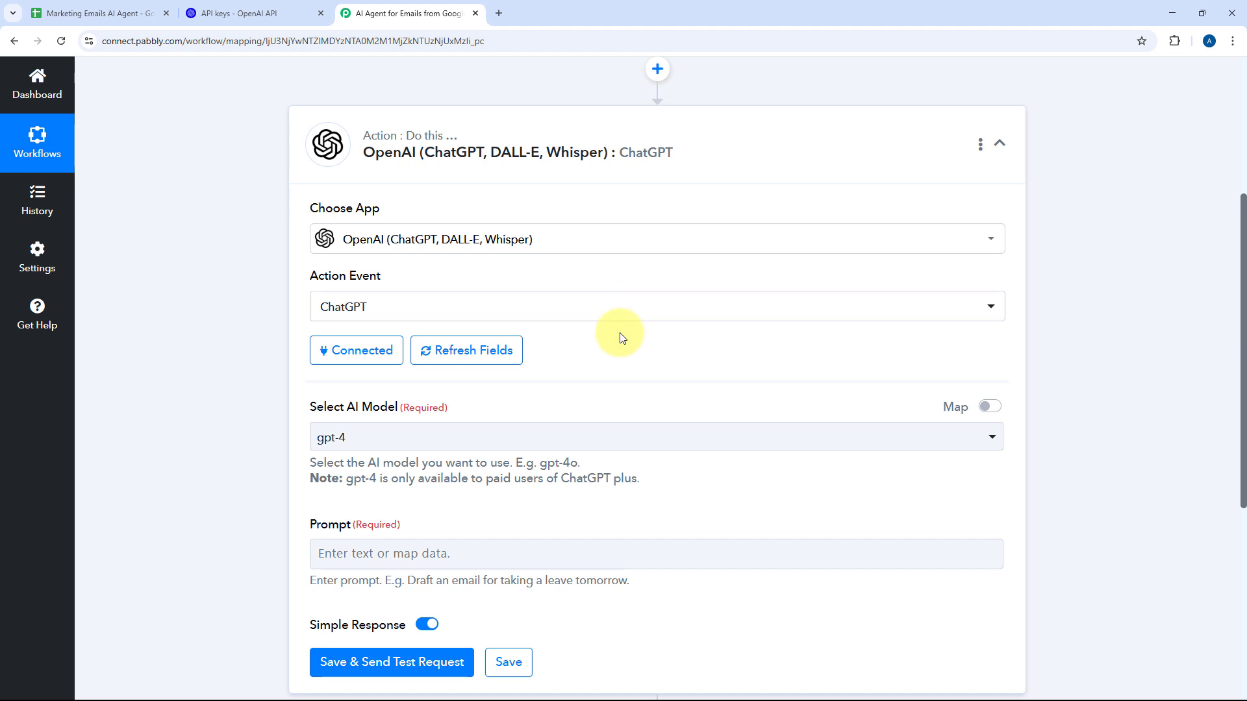
Set the AI model of the ChatGPT action to gpt-4o
scroll(621, 343, "down", 1)
scroll(620, 343, "down", 1)
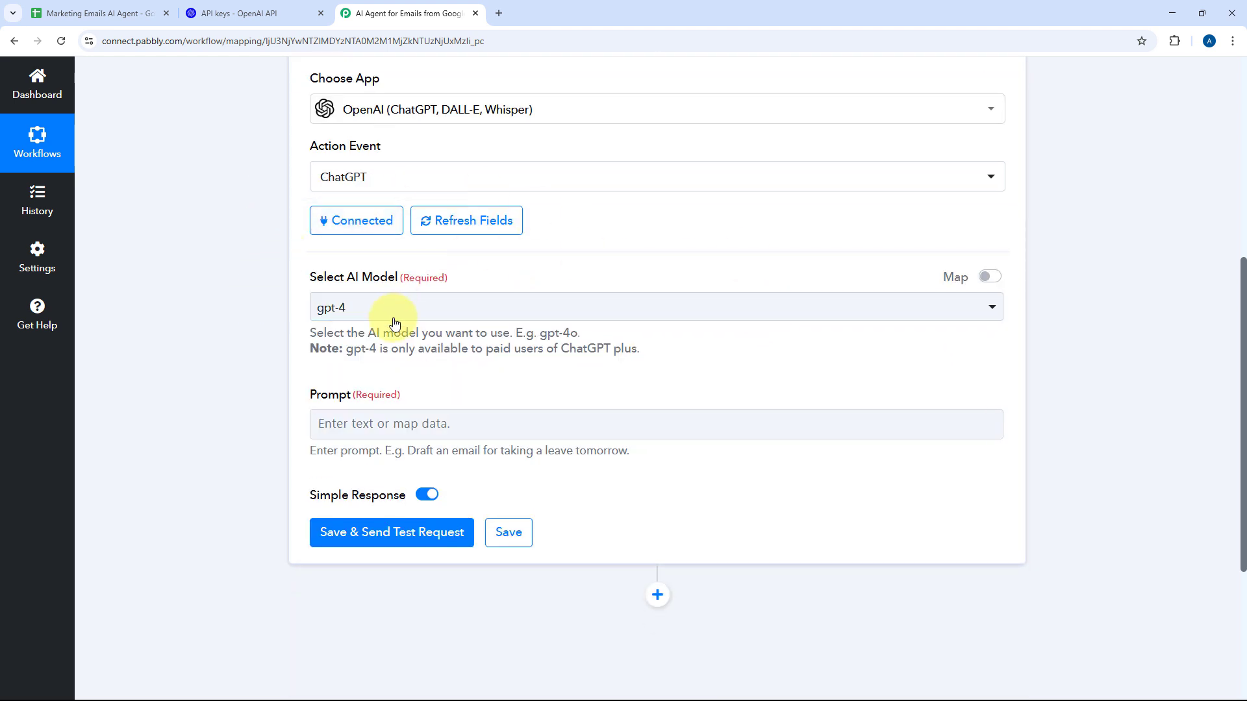
left_click(489, 307)
scroll(431, 334, "down", 3)
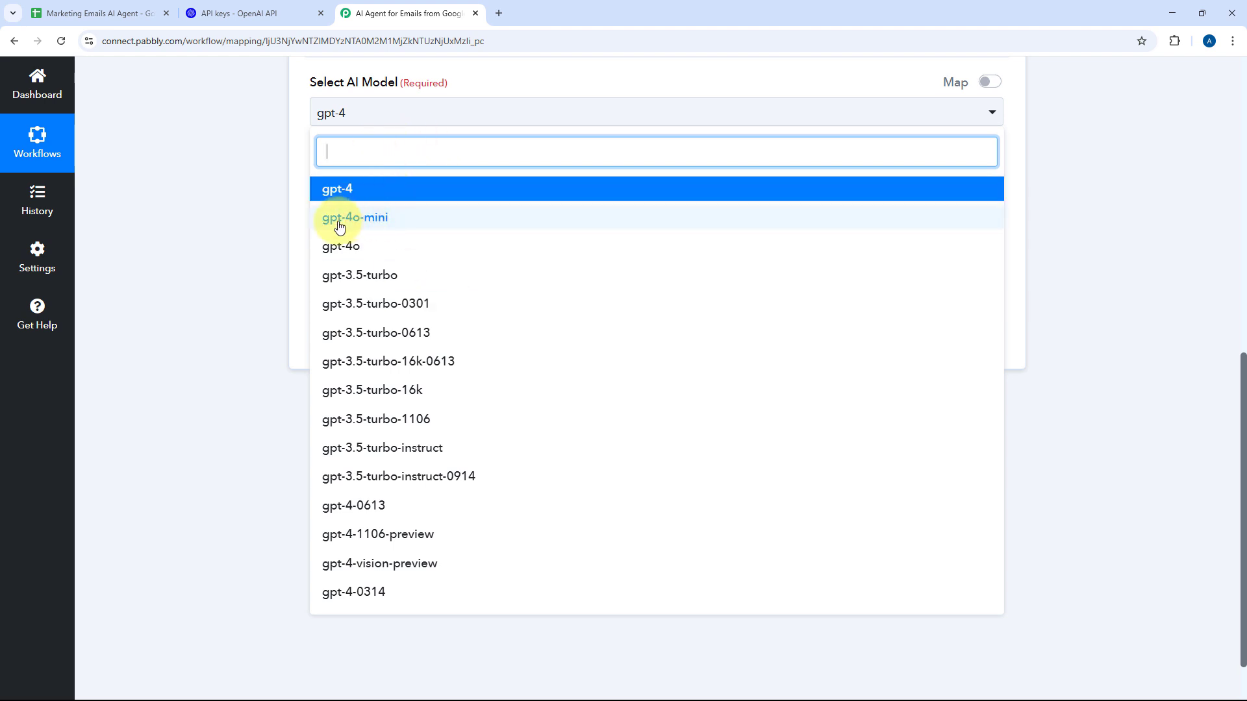
left_click(337, 245)
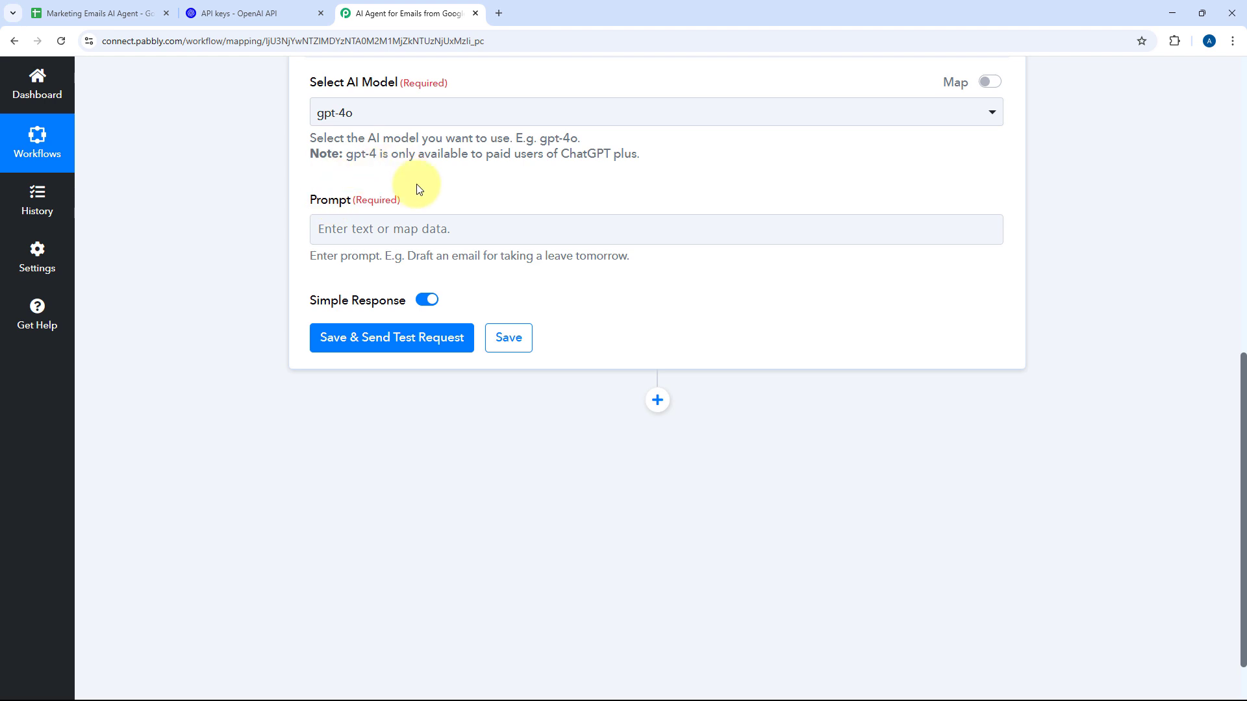
left_click(417, 116)
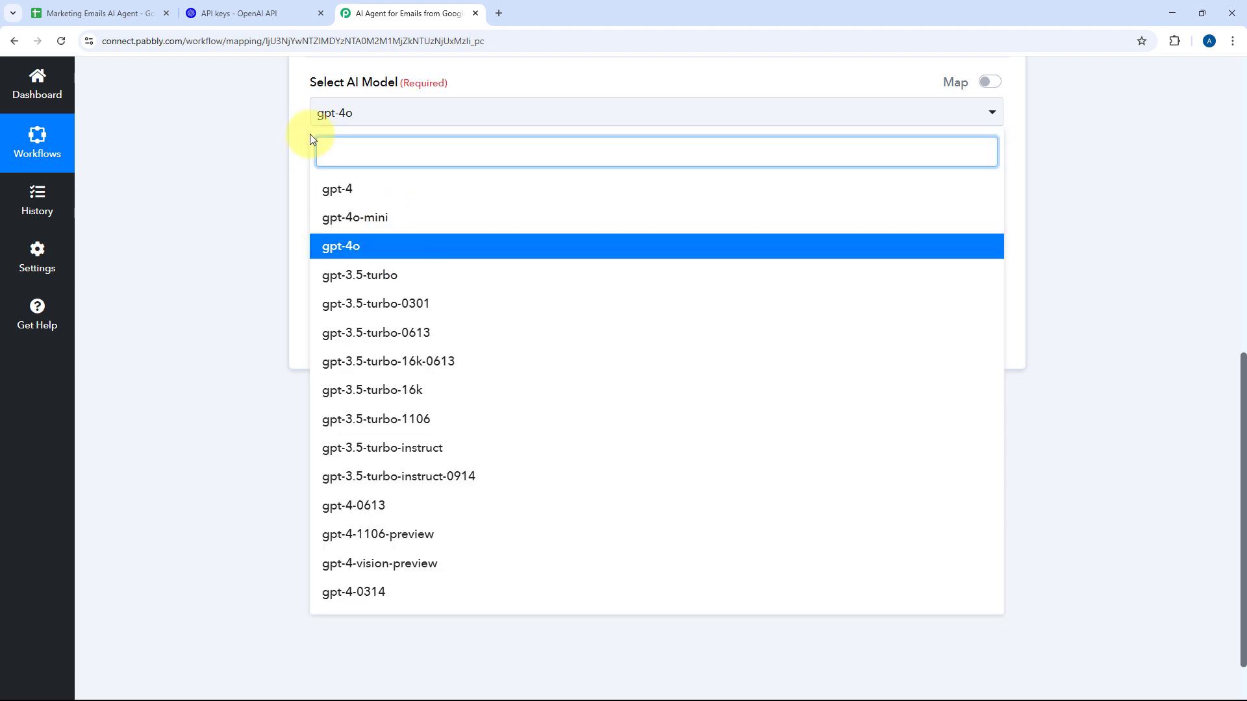
left_click(311, 139)
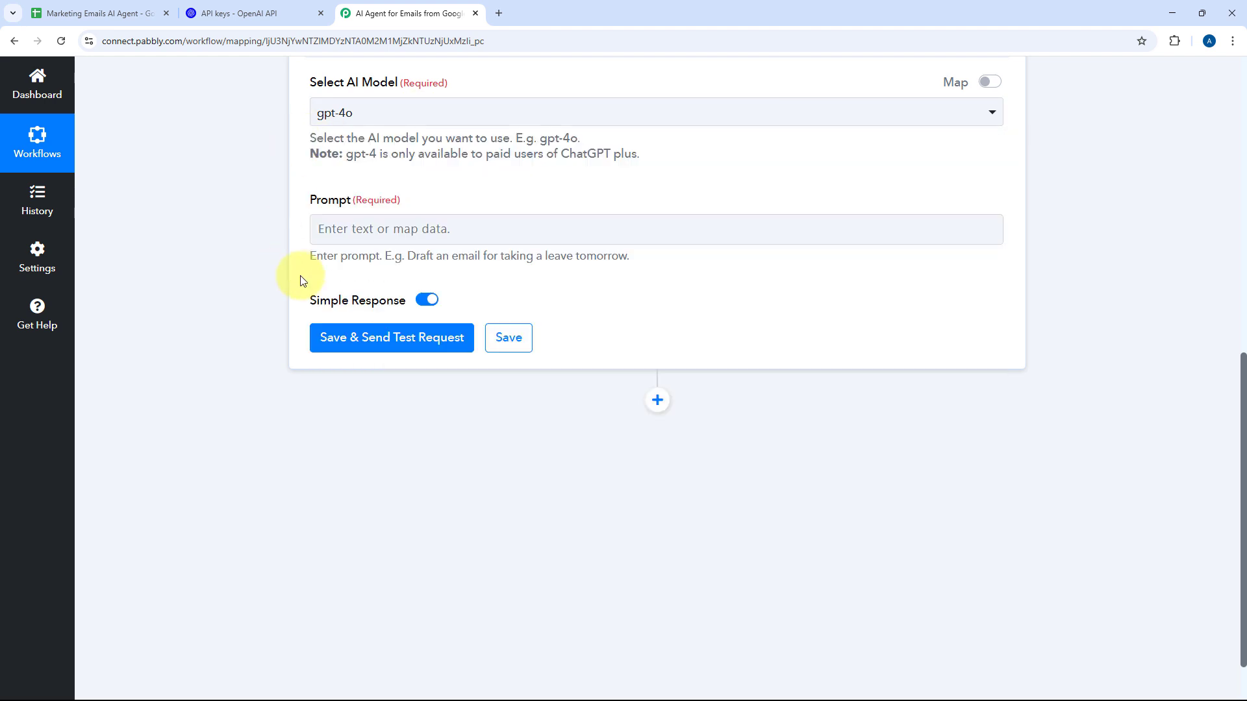
Check the Prompt, Email Subject, Email Header and Email Body columns in the Google Sheets spreadsheet to plan the ChatGPT prompt
left_click(386, 231)
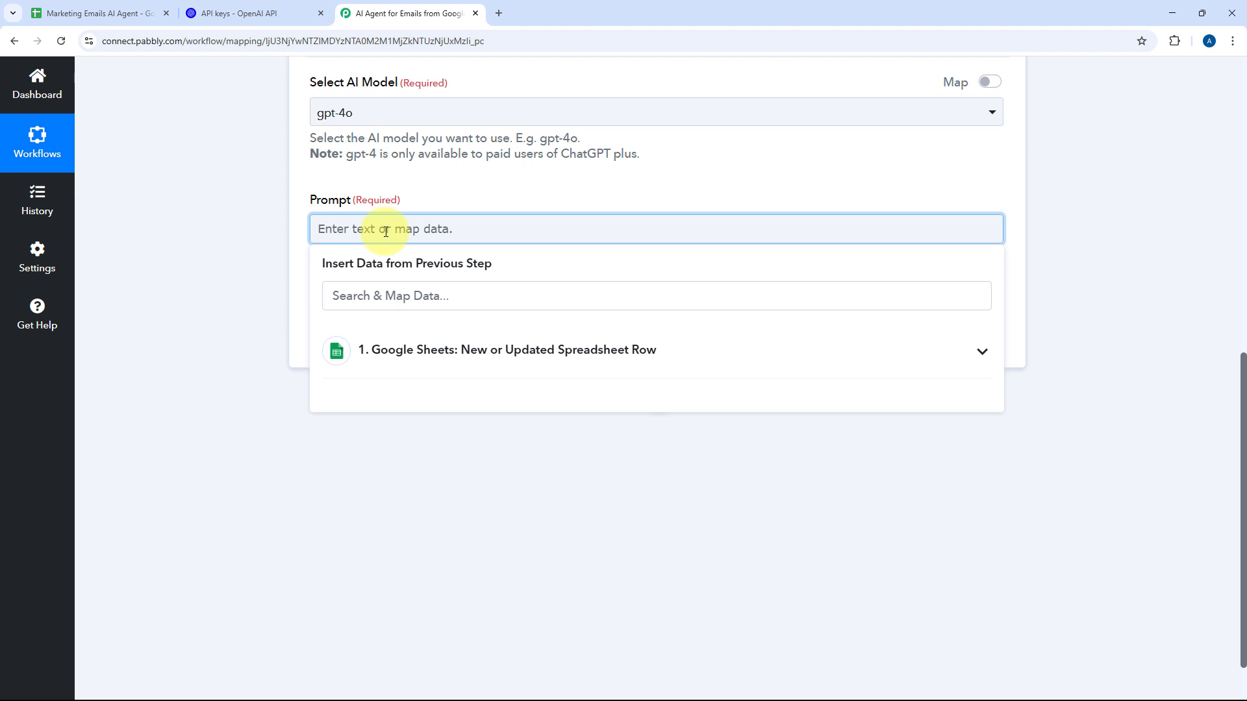
left_click(138, 13)
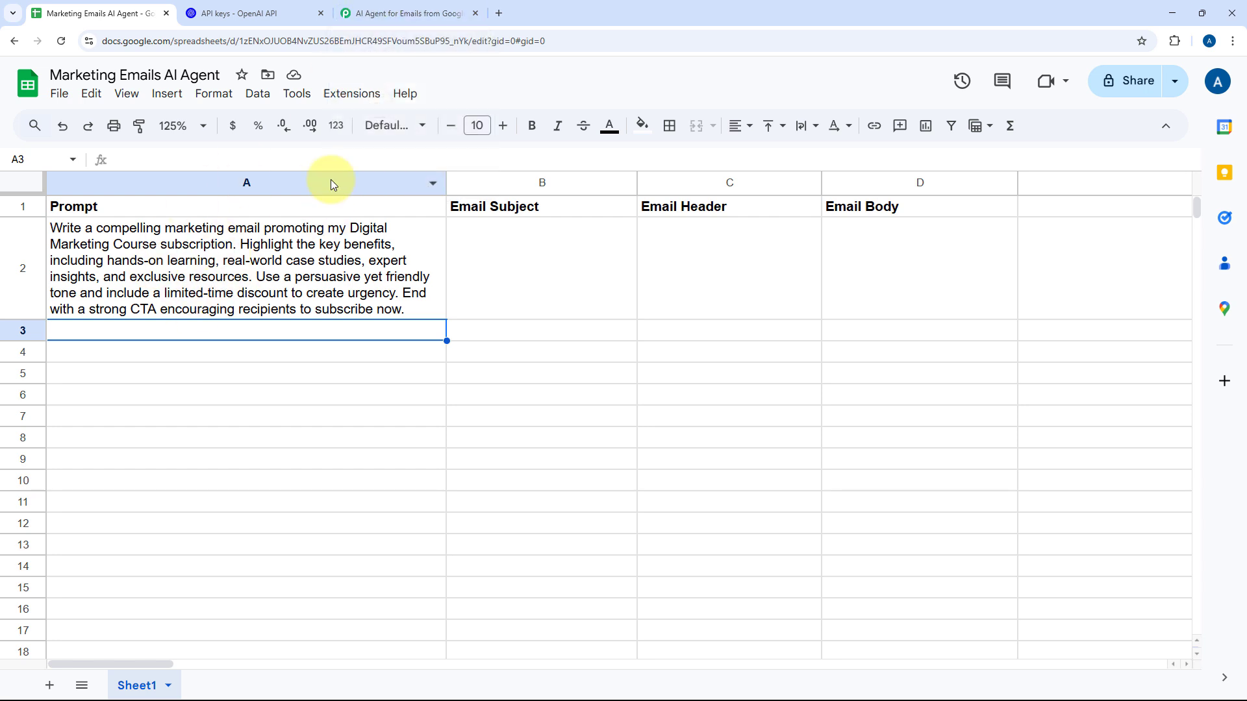
left_click(376, 12)
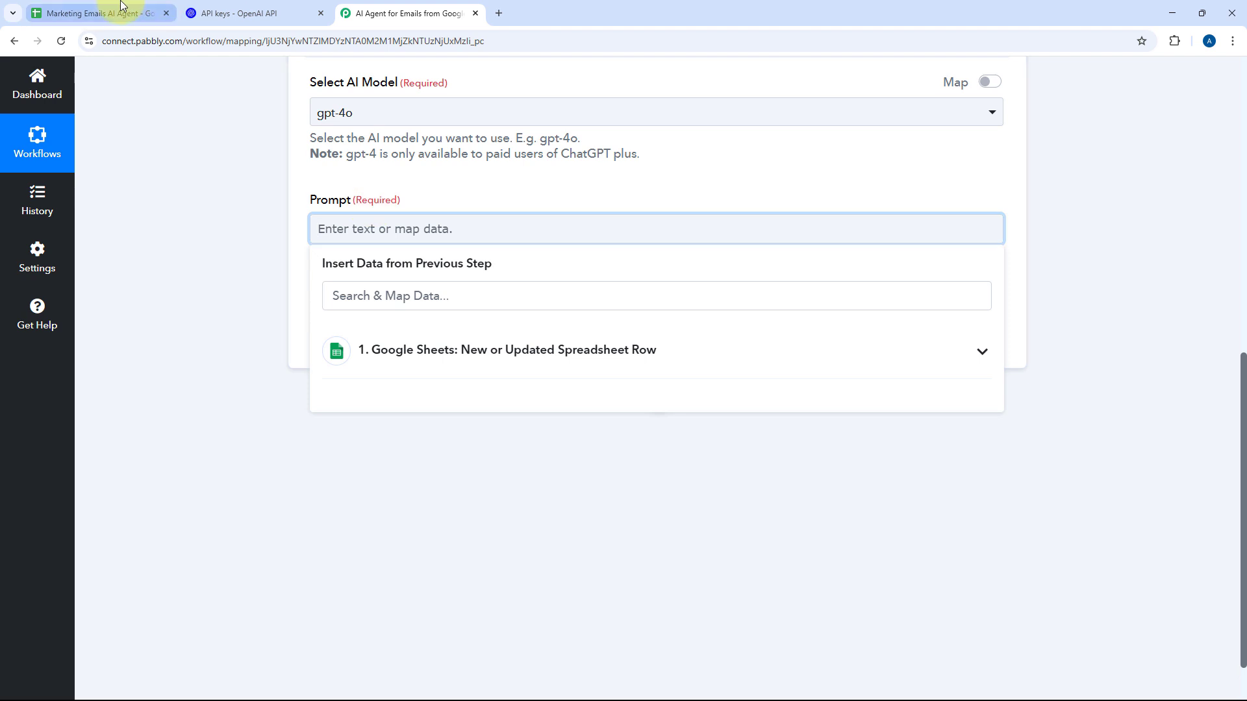
left_click(104, 13)
left_click(561, 252)
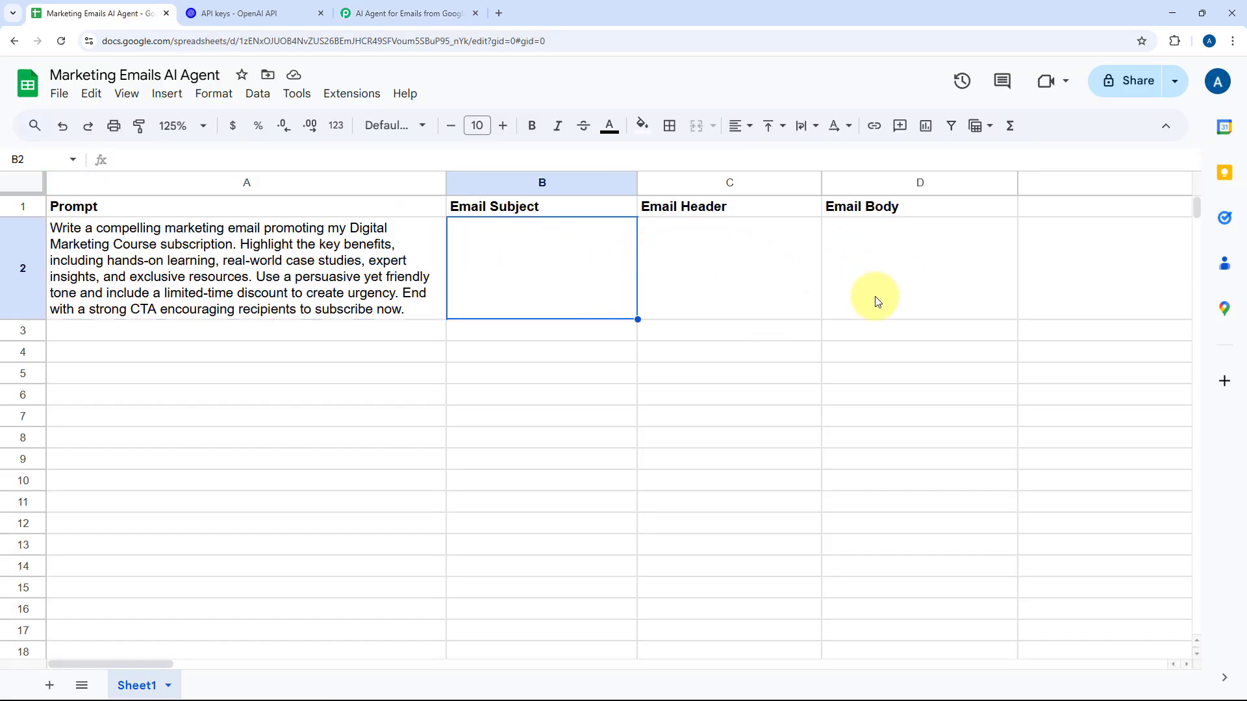
In Pabbly Connect, enter a prompt requesting an email as JSON with Subject, Header and Body, with a blank line before "Example JSON:"
left_click(428, 10)
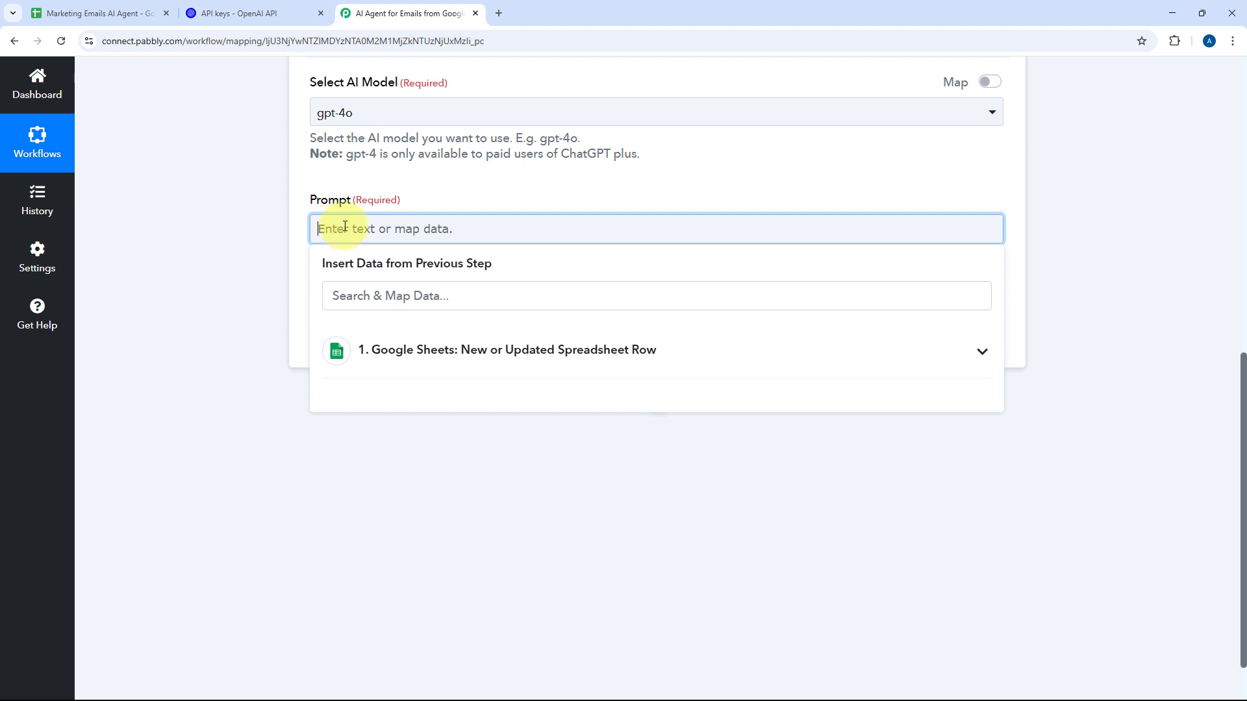
type("Write an email for the prompt I am giving. I want the response in JSON format. Refer to the example JSON provided below. Use the exact same format and and do not add anything extra.Example JSON: {\"Subject\":\"Email Subject Line\",\"Header\":\"Email Header Text\",\"Body\":\"Email Body\"}Email prompt:")
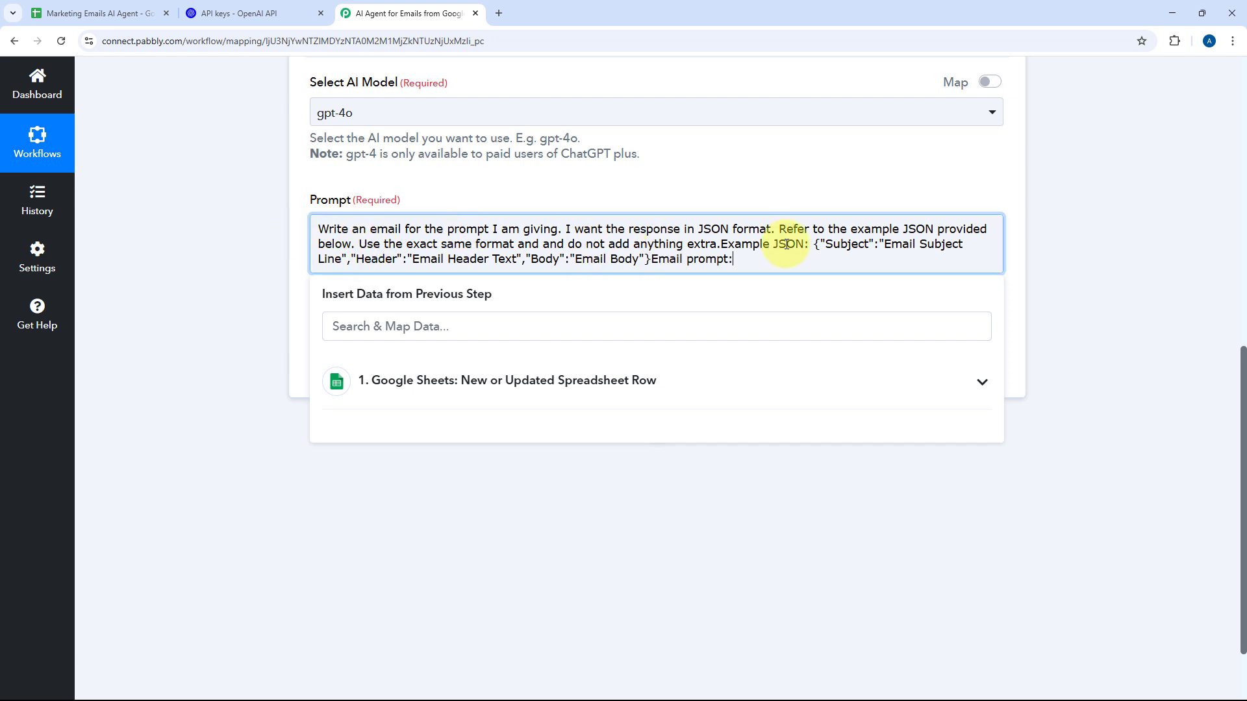
left_click(722, 243)
key("Return")
key("Return")
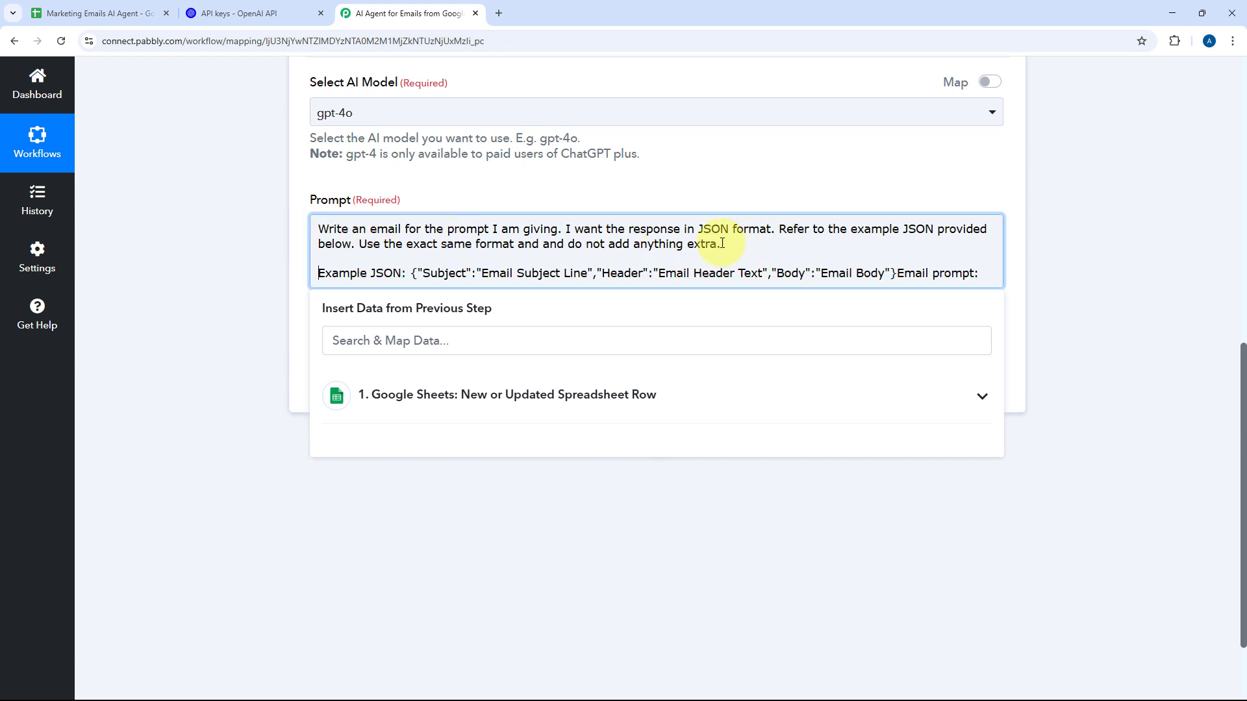
Separate "Email prompt:" from the example JSON with a blank line and remove the duplicate "and" from the instruction text
left_click(897, 272)
key("Return")
key("Return")
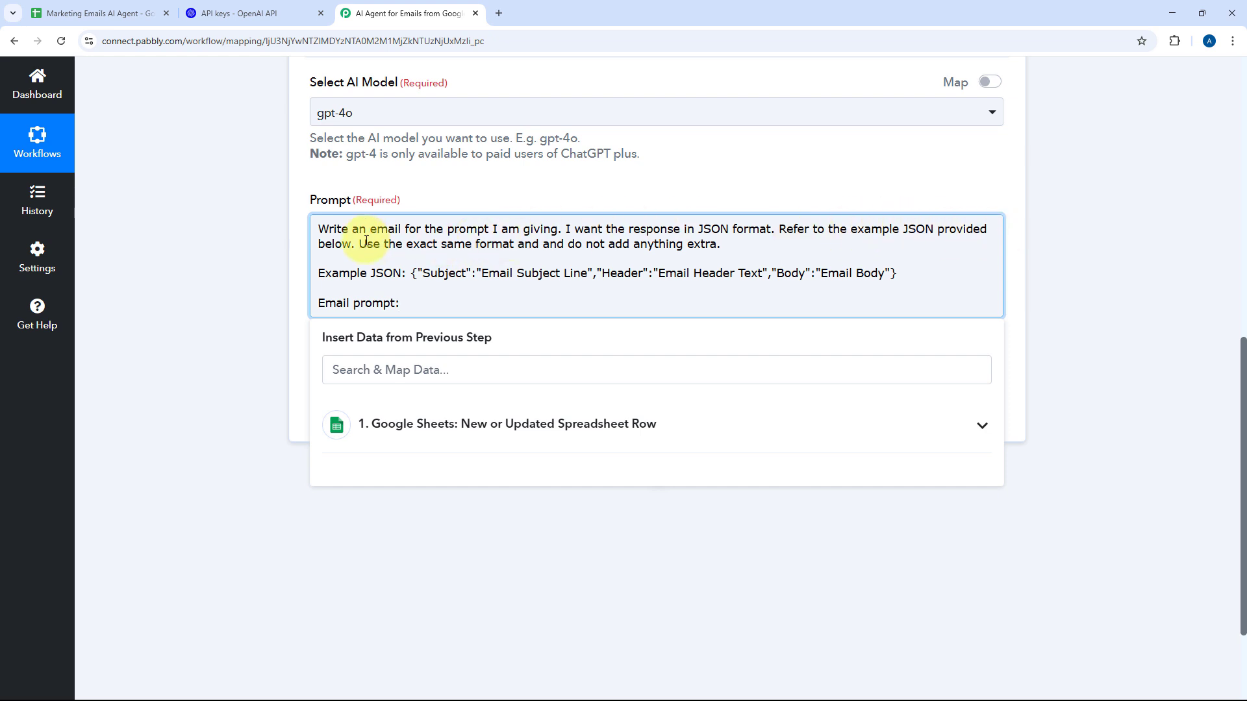
double_click(553, 245)
key("BackSpace")
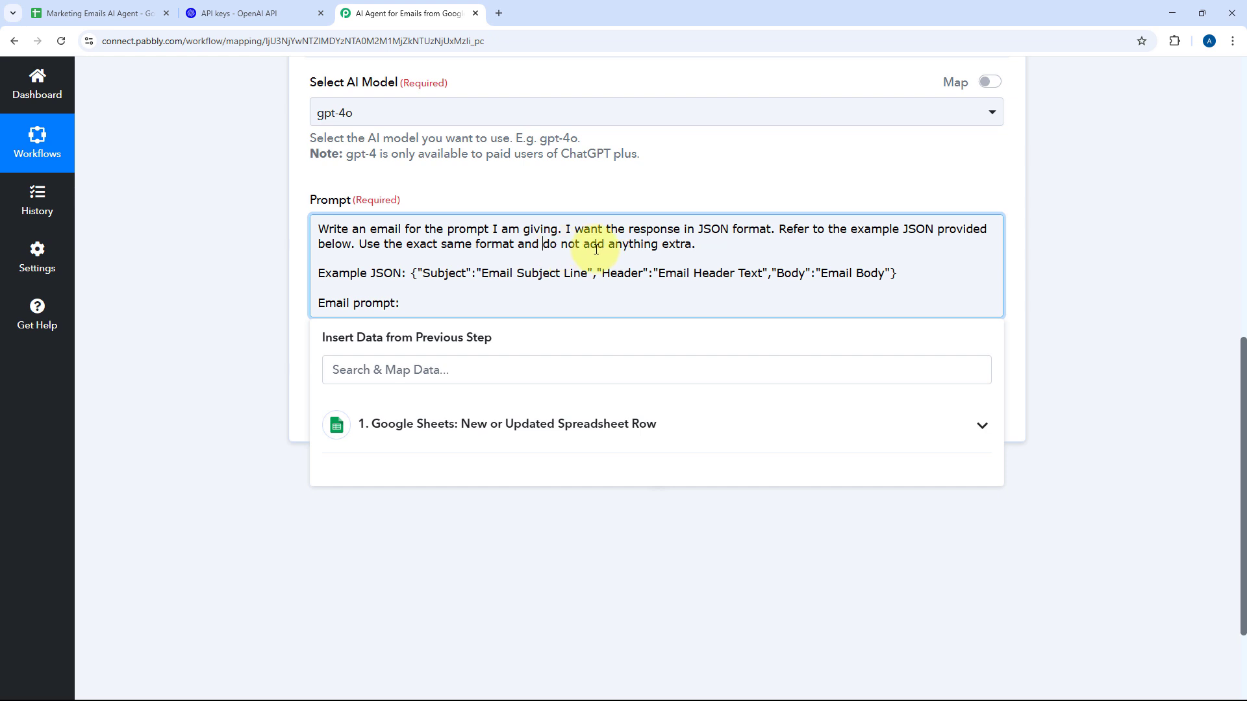
left_click(697, 245)
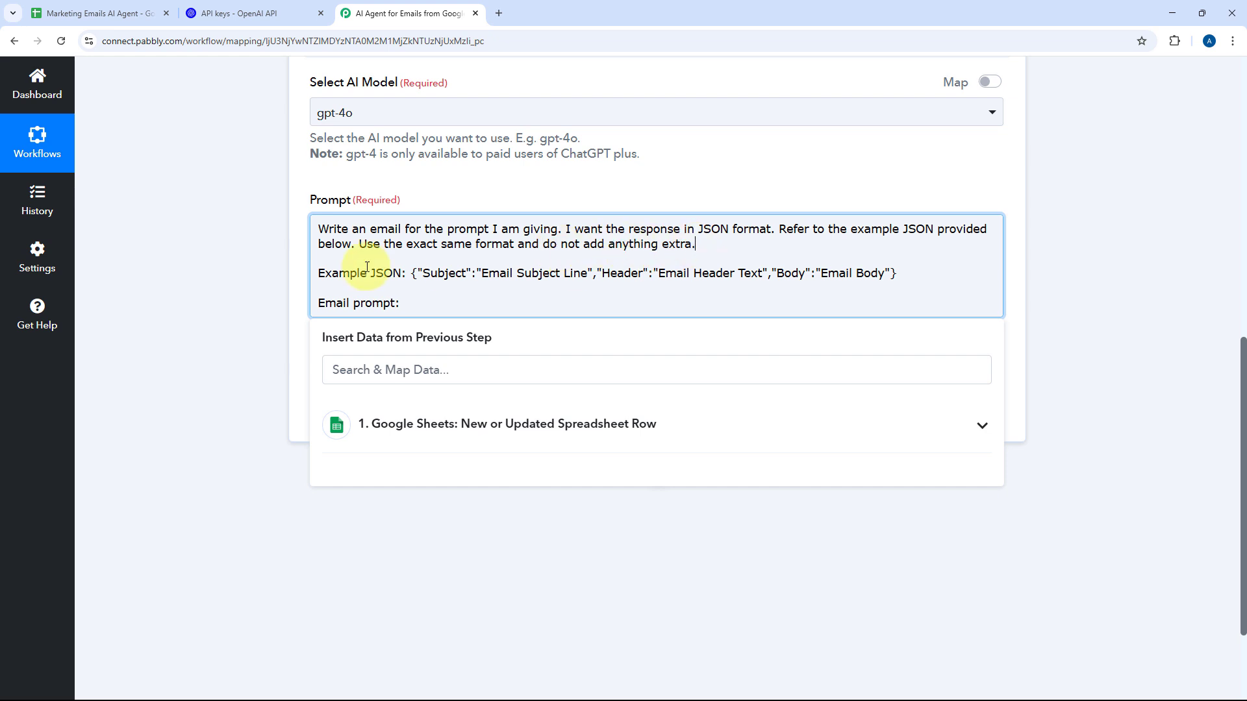
Check the Subject, Header and Body keys in the example JSON and change the final label to "Email Prompt:"
left_click_drag(411, 274, 554, 274)
left_click(423, 274)
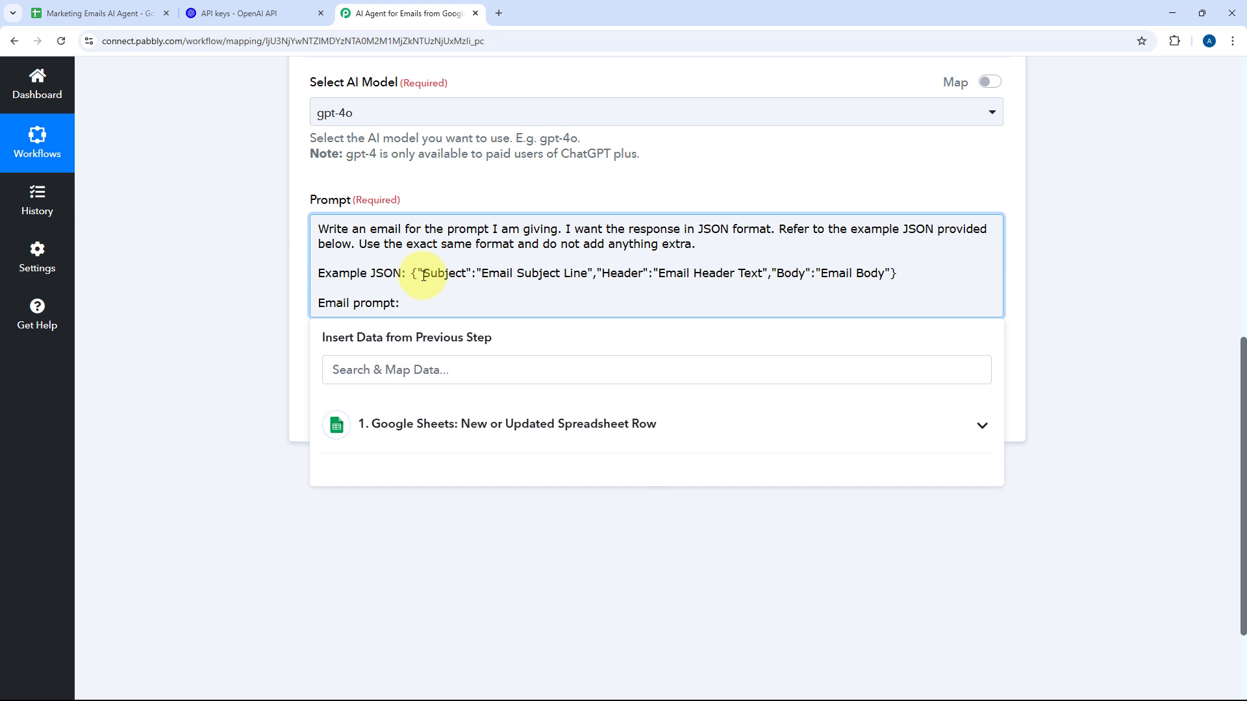
left_click_drag(424, 276, 643, 275)
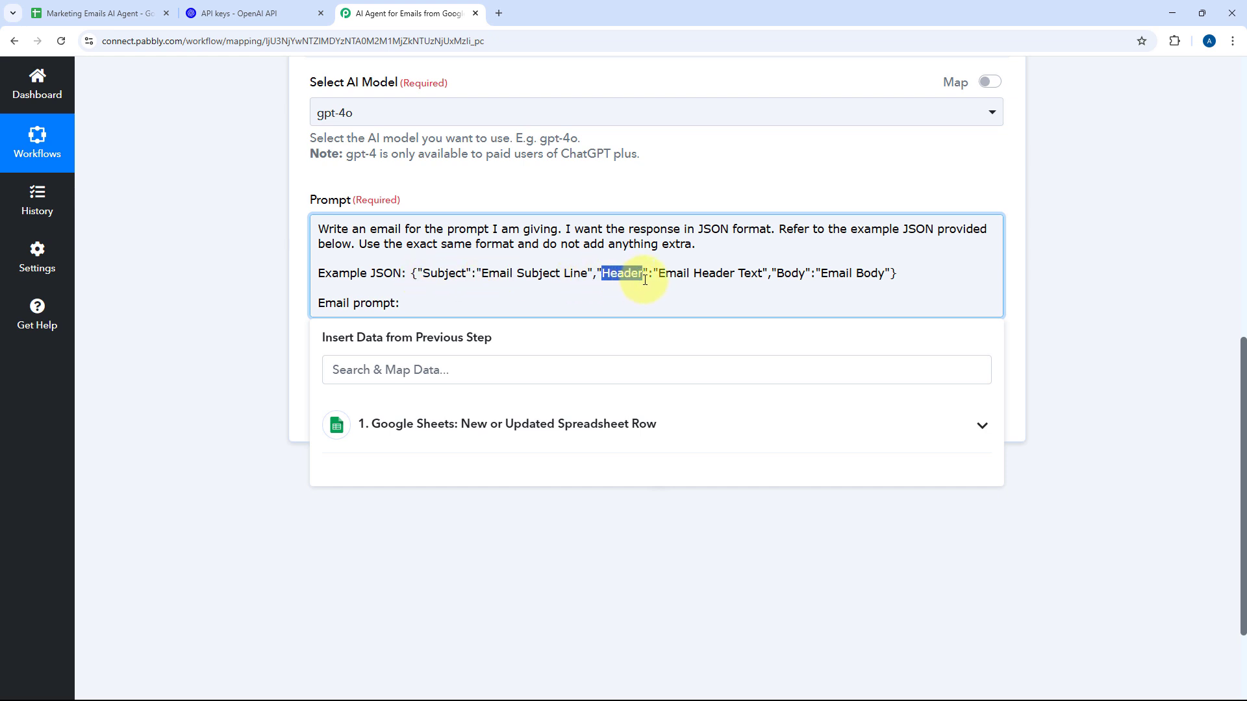
left_click_drag(777, 273, 806, 273)
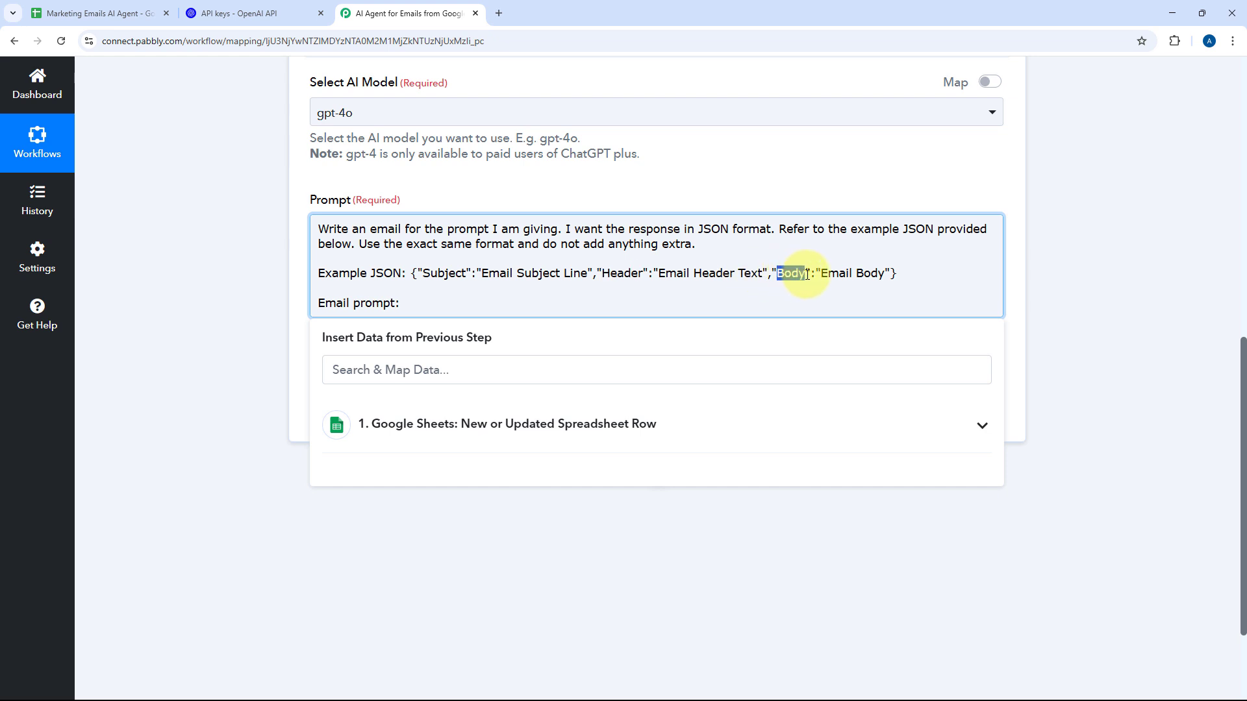
left_click(901, 273)
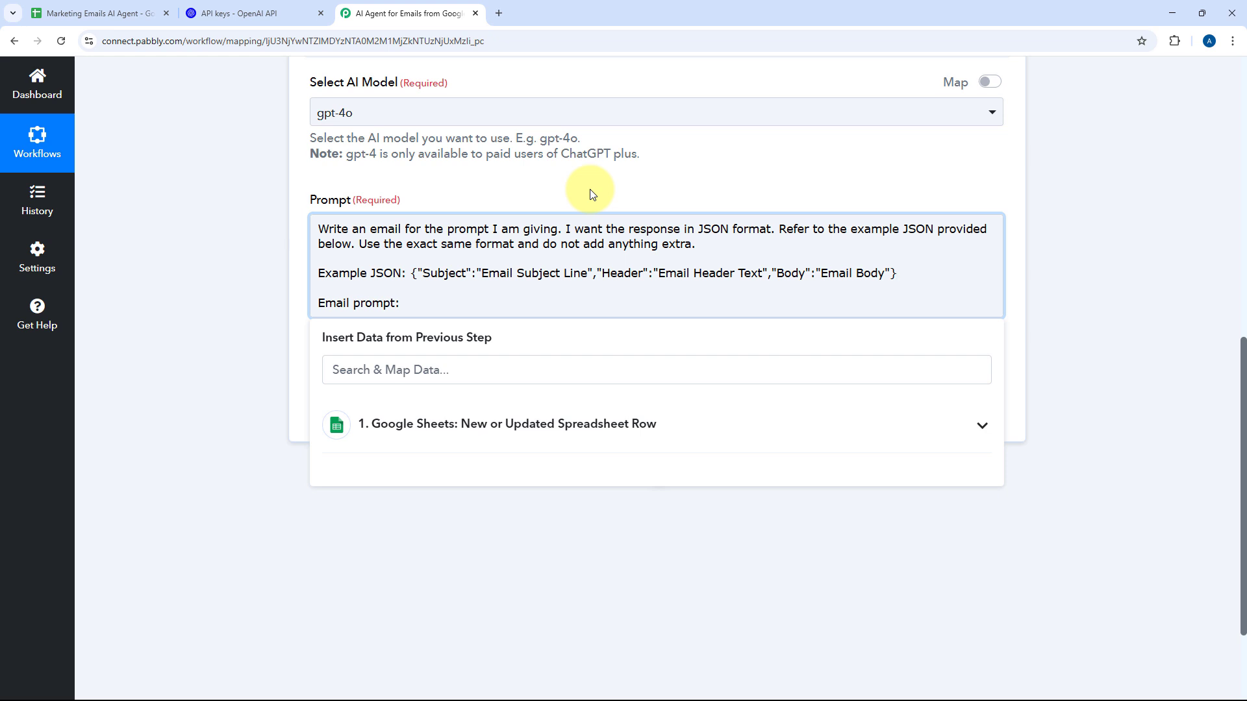
left_click_drag(407, 273, 944, 269)
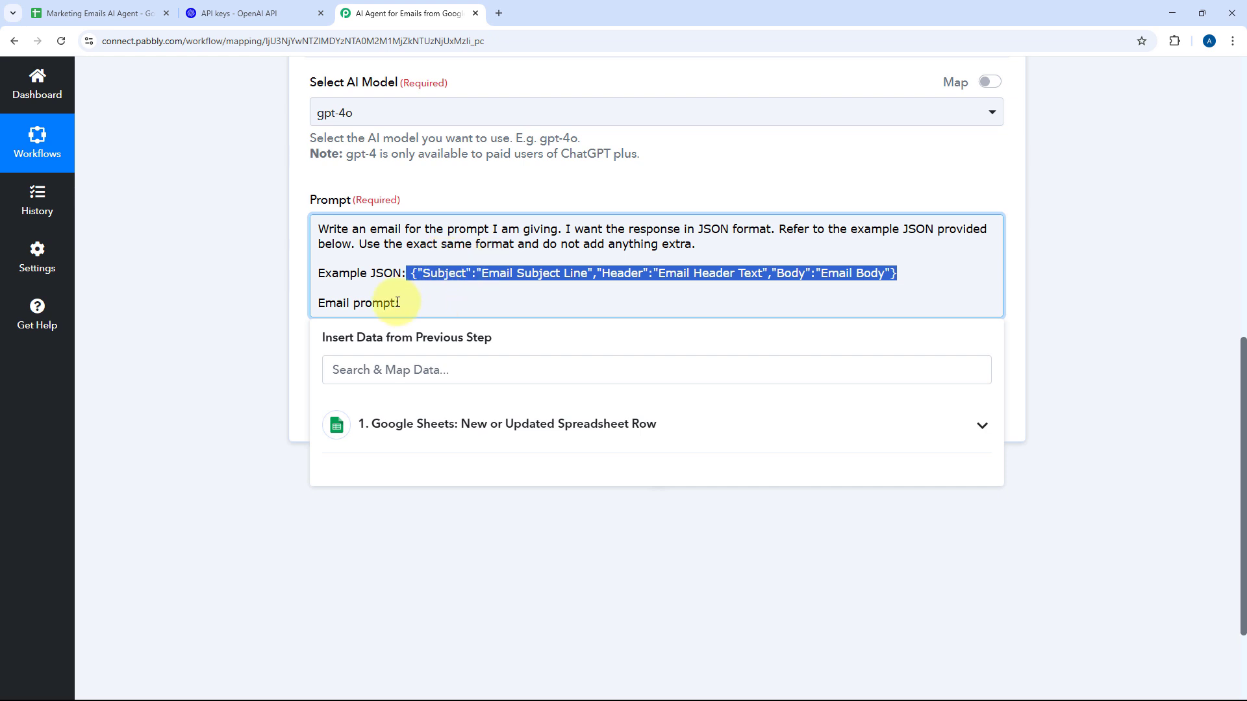
left_click(359, 304)
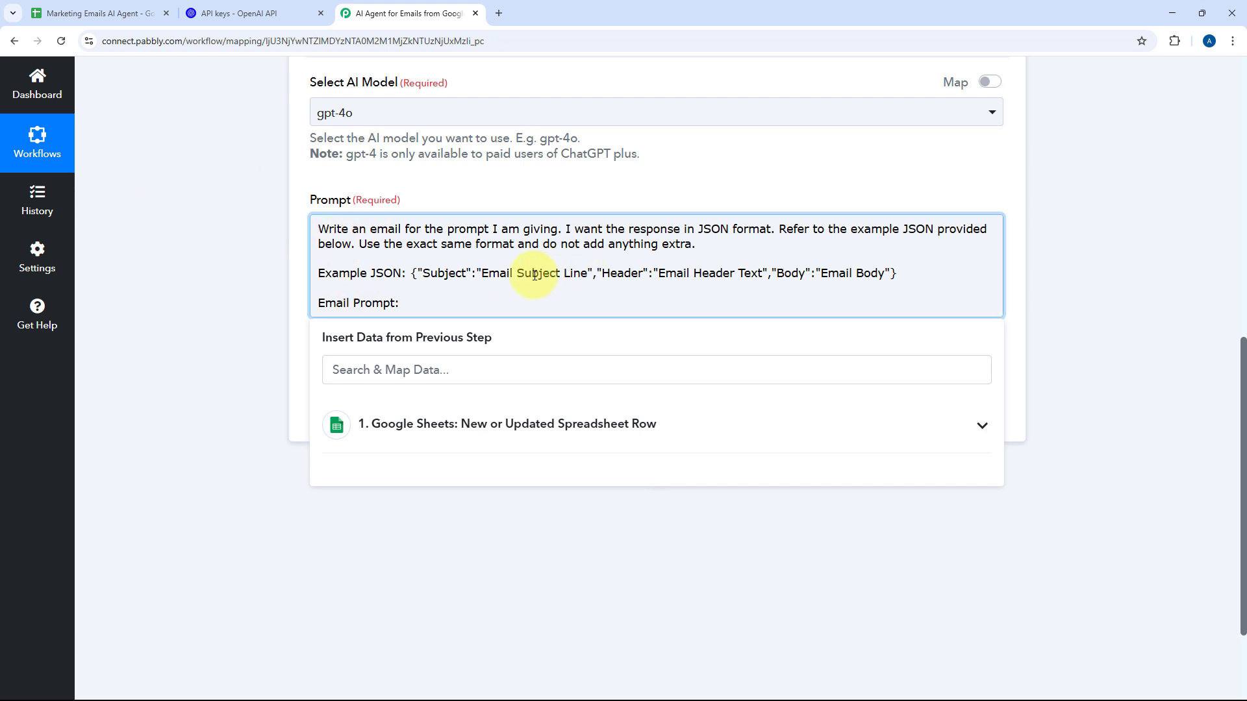
left_click(409, 304)
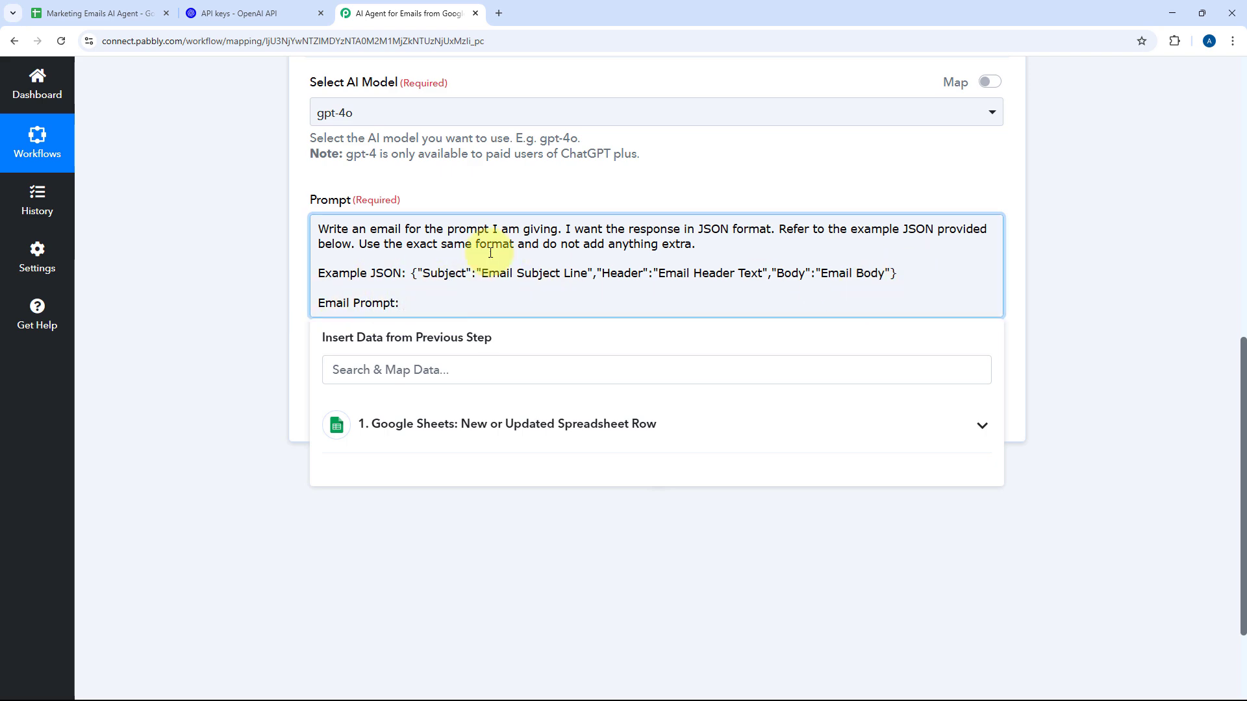
Compare the prompt text in cell A2 of the spreadsheet with the Prompt value in the Google Sheets trigger's received response
scroll(320, 173, "up", 8)
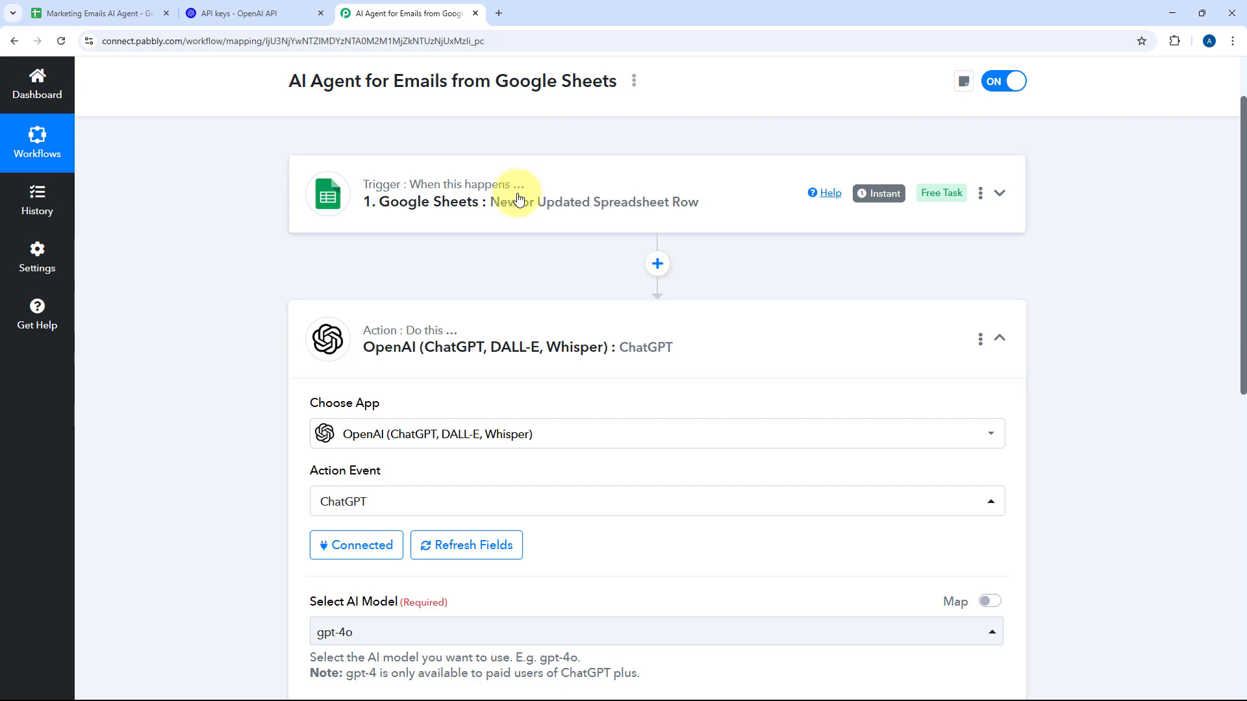
left_click(494, 194)
left_click(123, 13)
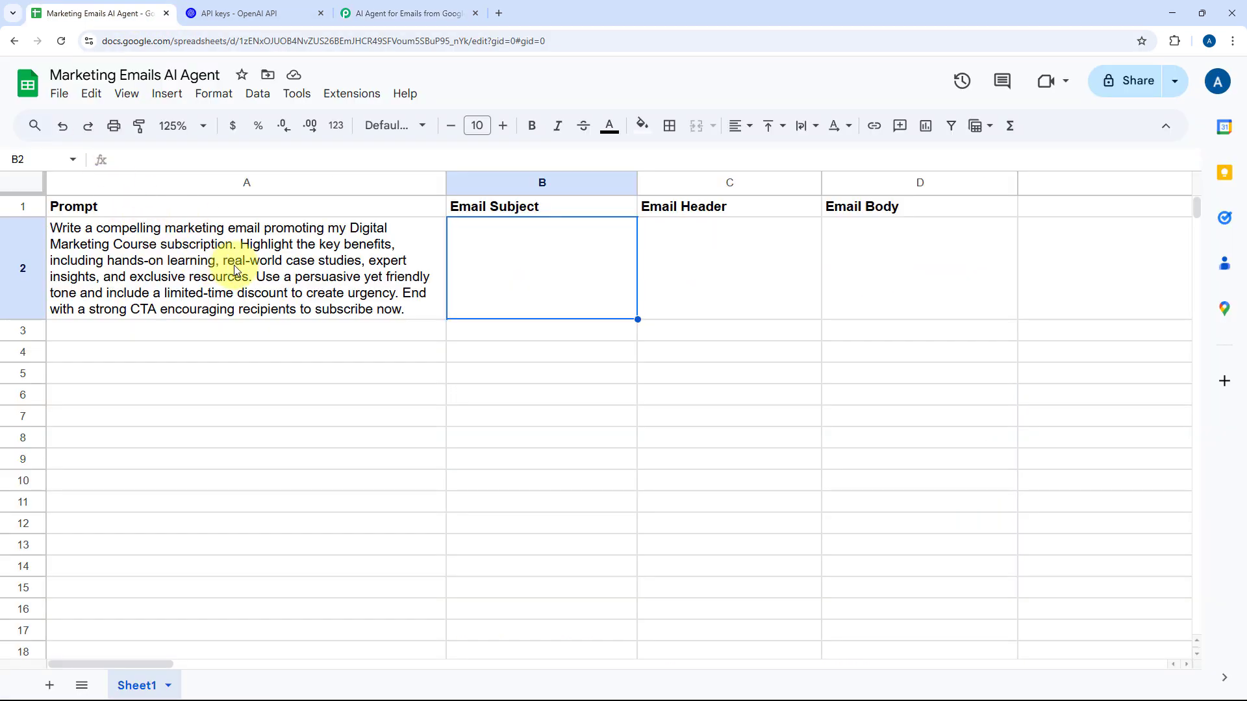
left_click(198, 263)
left_click(409, 13)
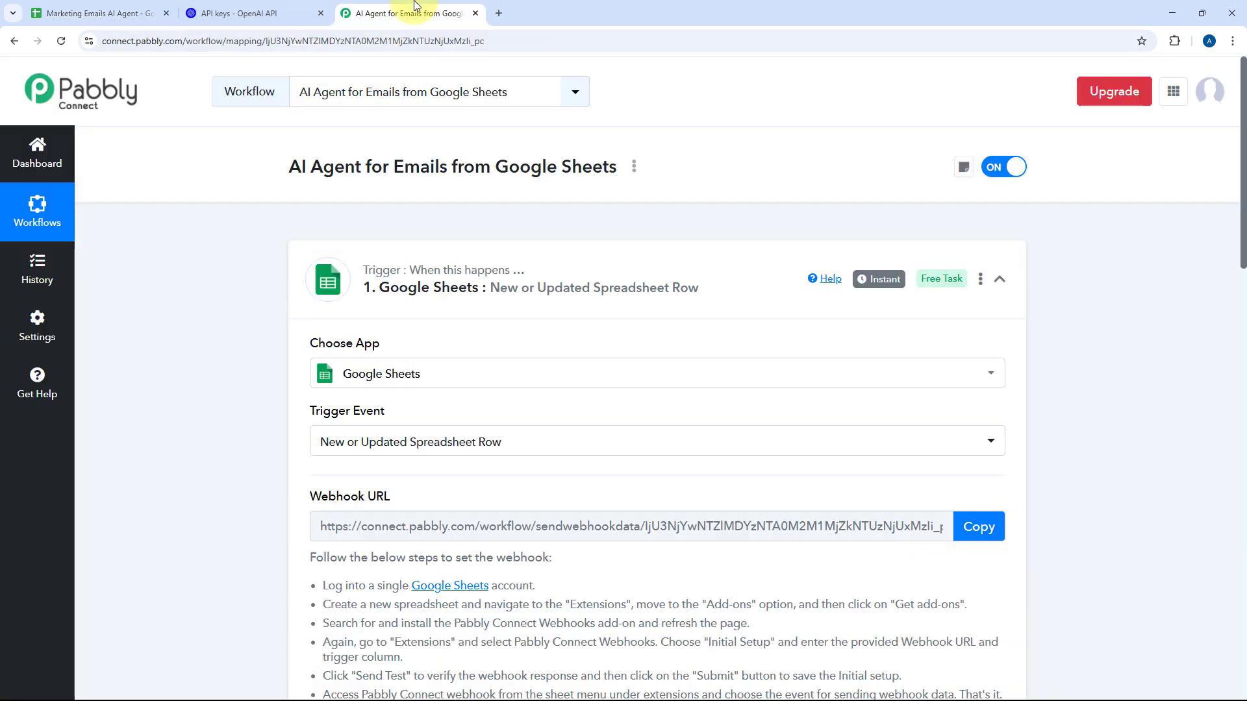
scroll(260, 263, "down", 5)
scroll(259, 263, "down", 8)
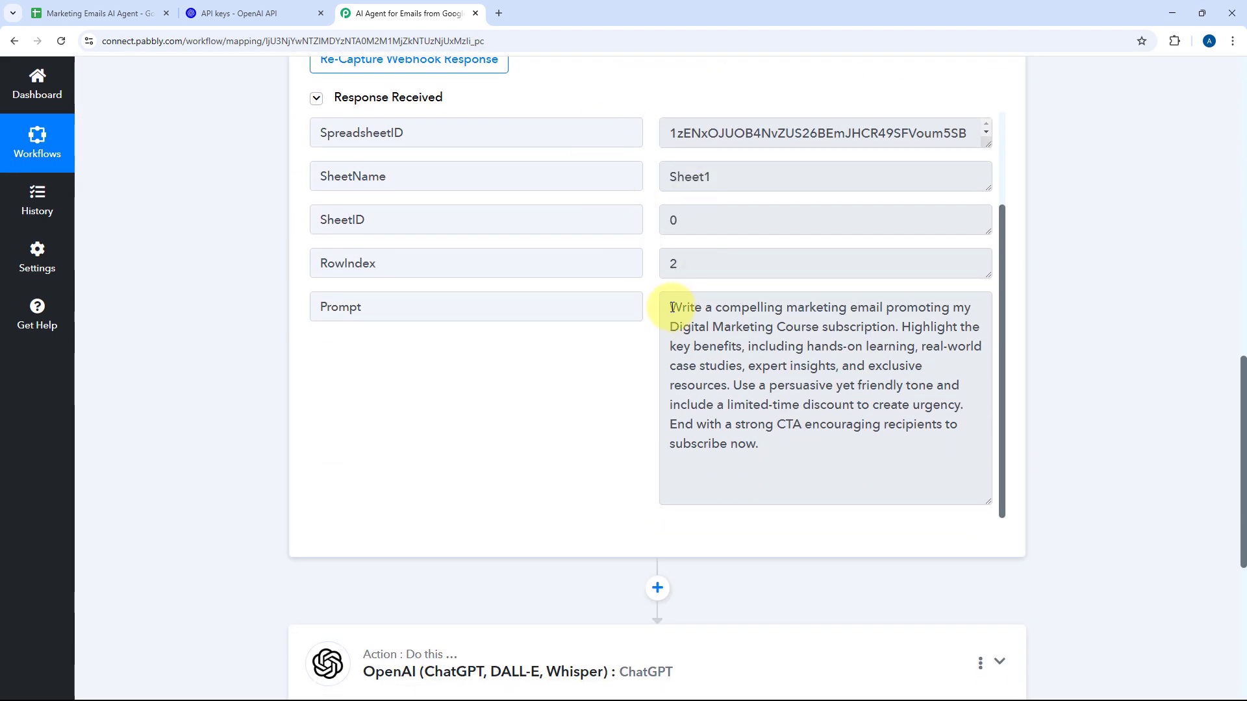
left_click_drag(677, 308, 751, 462)
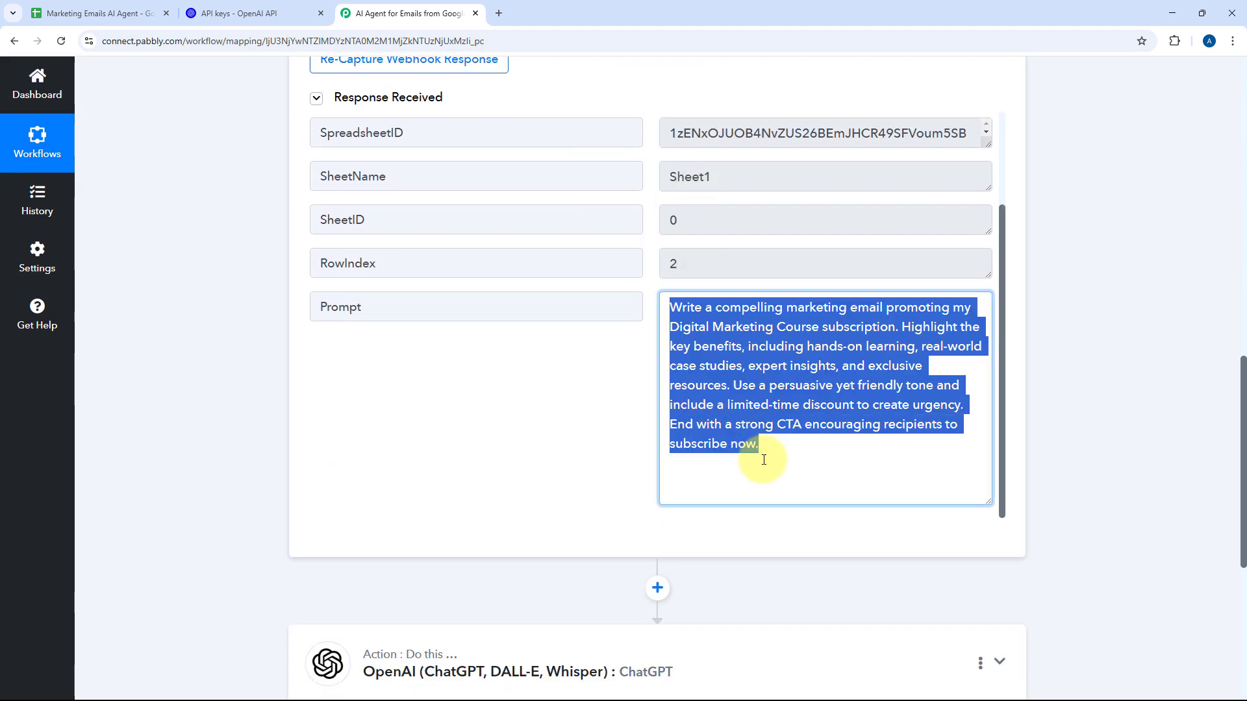
left_click(640, 356)
scroll(656, 354, "down", 5)
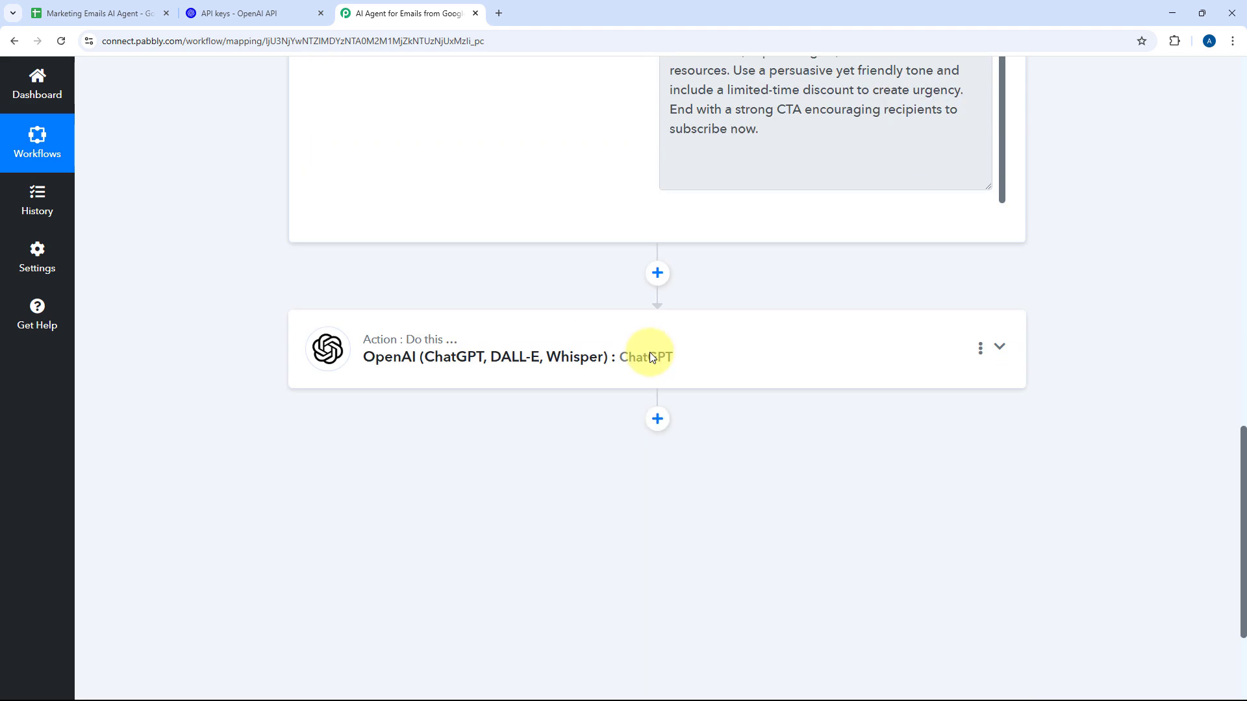
Reopen the ChatGPT action and map the Prompt value from the Google Sheets trigger after "Email Prompt:"
left_click(650, 357)
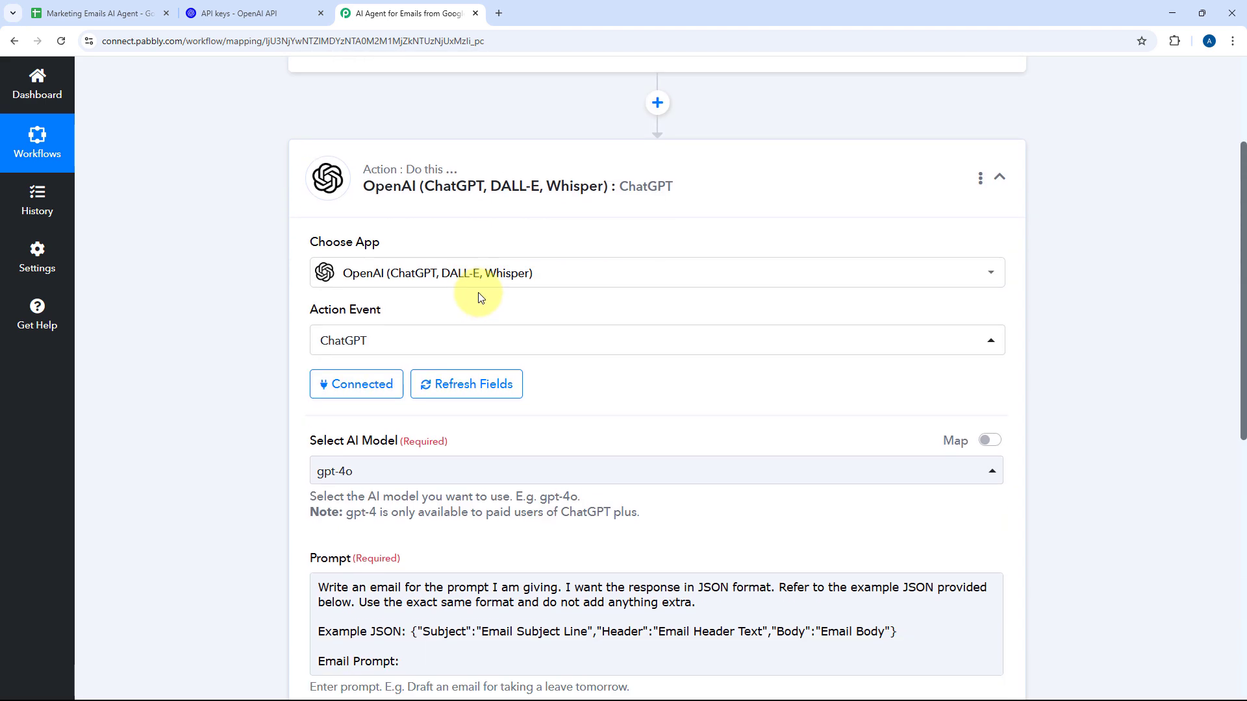
scroll(407, 375, "down", 4)
scroll(422, 392, "down", 2)
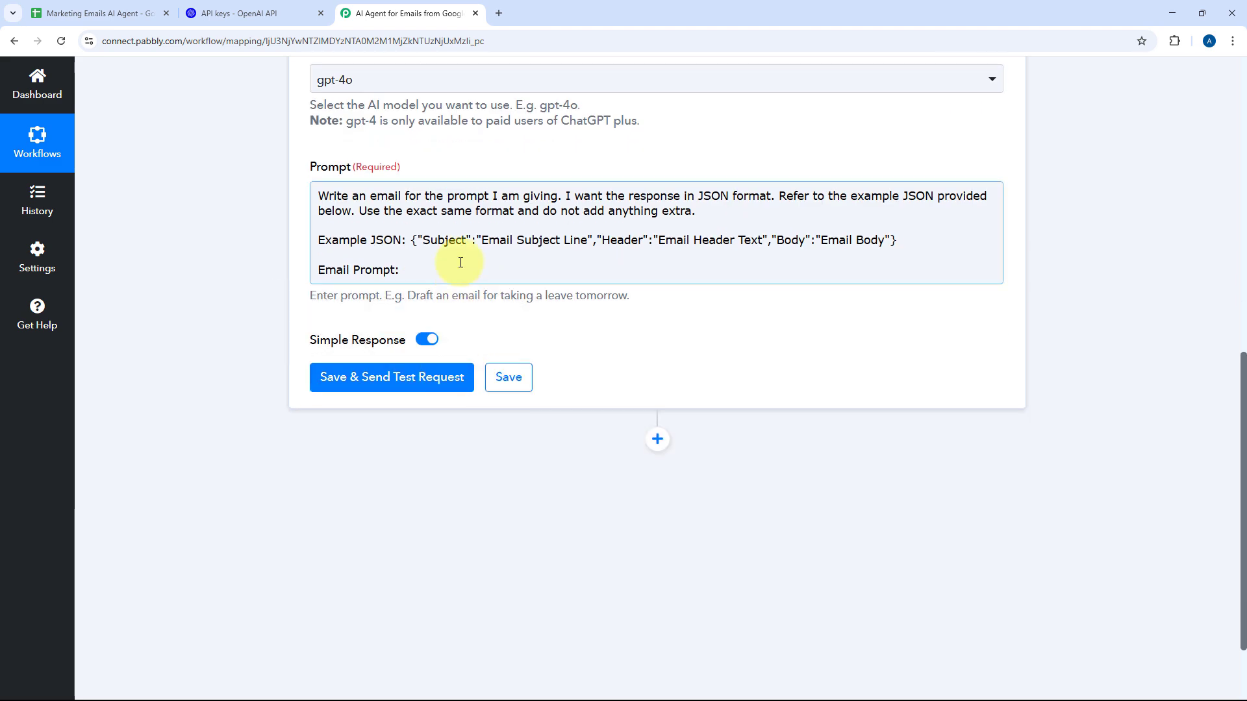
scroll(453, 258, "up", 7)
scroll(462, 356, "down", 5)
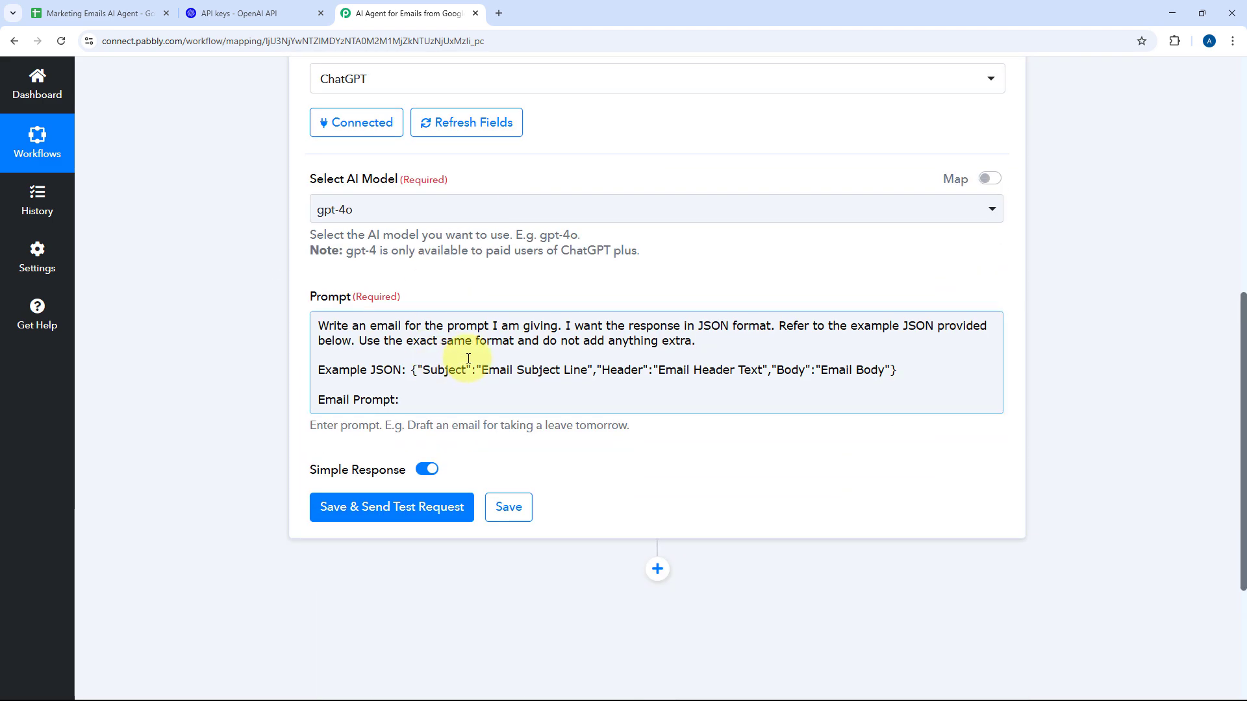
left_click(419, 398)
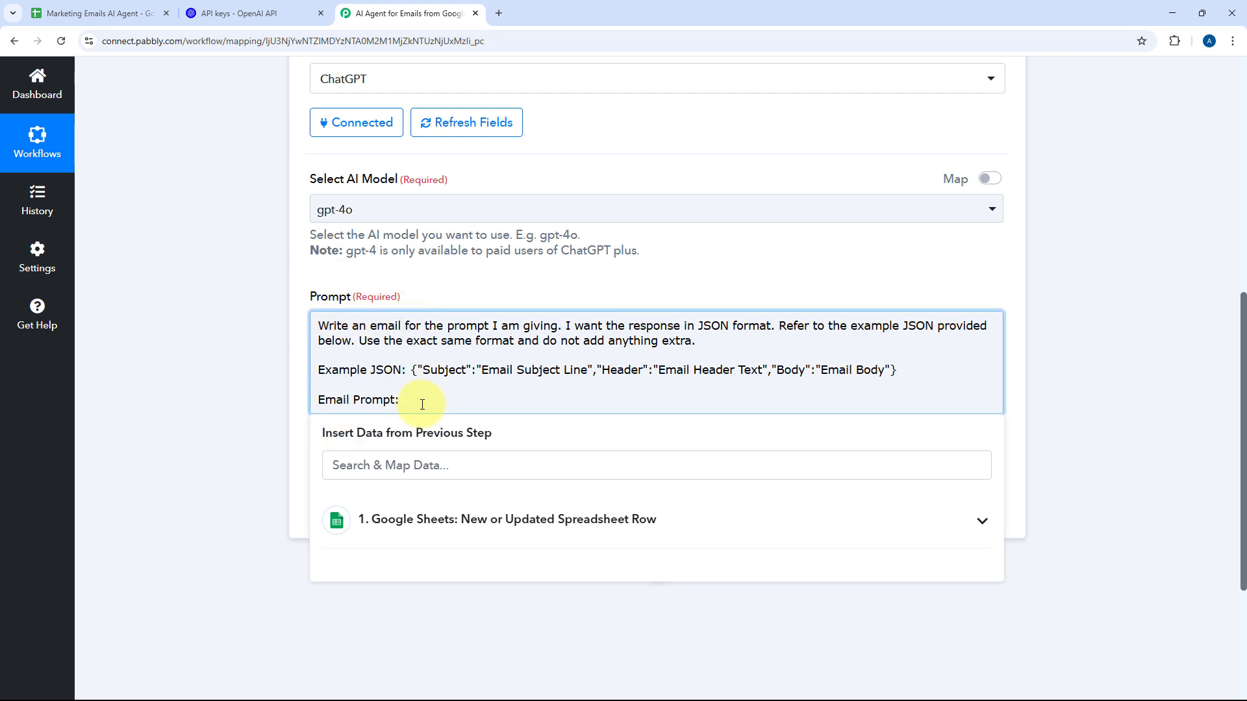
scroll(324, 419, "down", 2)
left_click(465, 401)
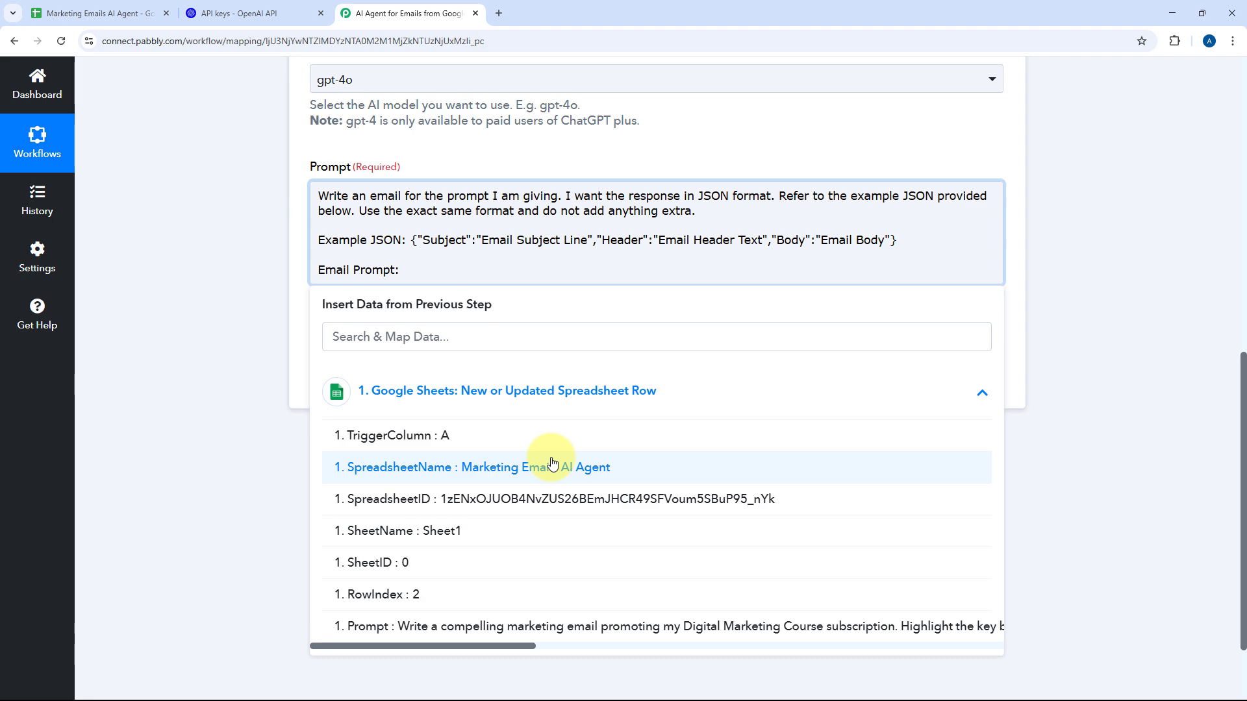
scroll(550, 463, "down", 2)
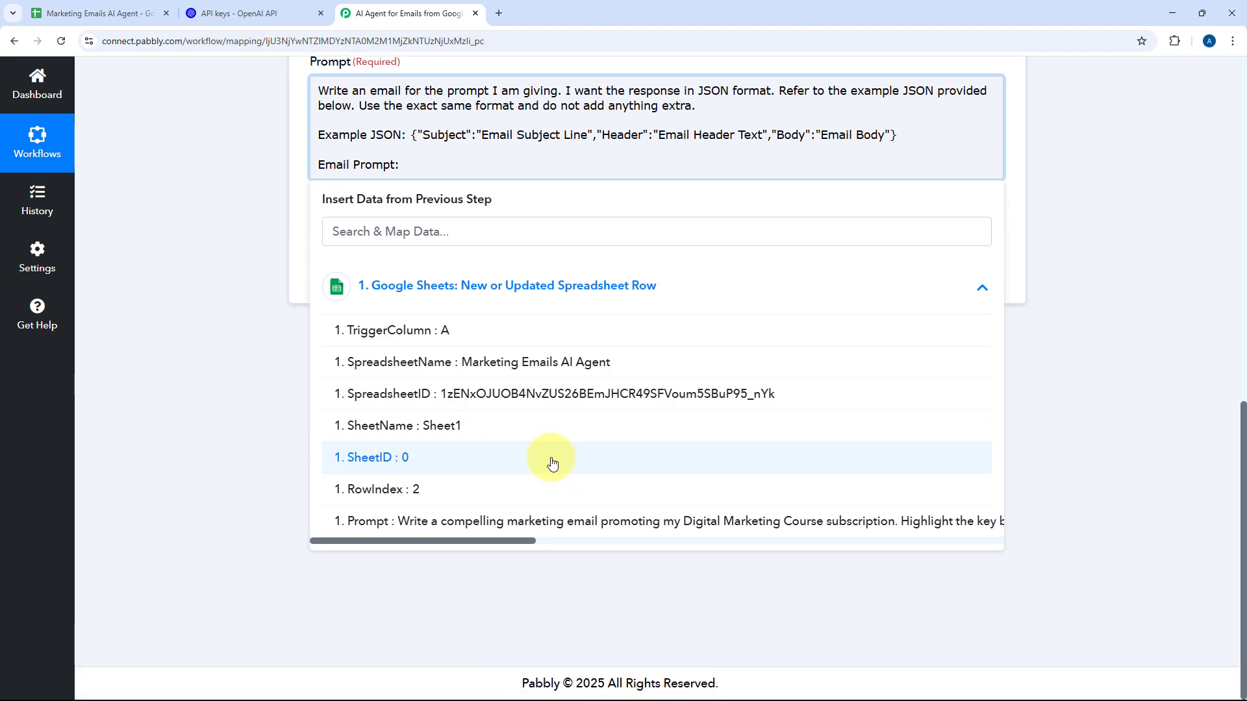
left_click(489, 523)
scroll(214, 221, "up", 2)
left_click(244, 270)
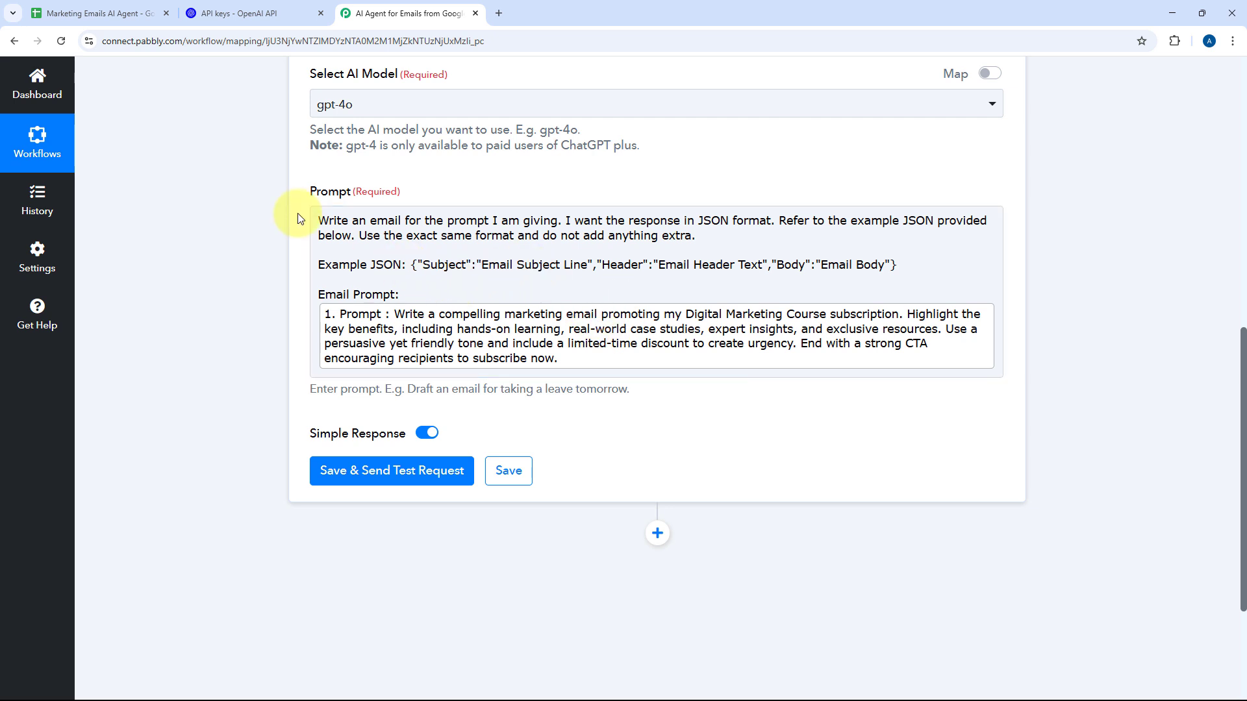
Review the completed prompt, then save the ChatGPT action and send a test request
left_click_drag(316, 220, 559, 269)
left_click(468, 291)
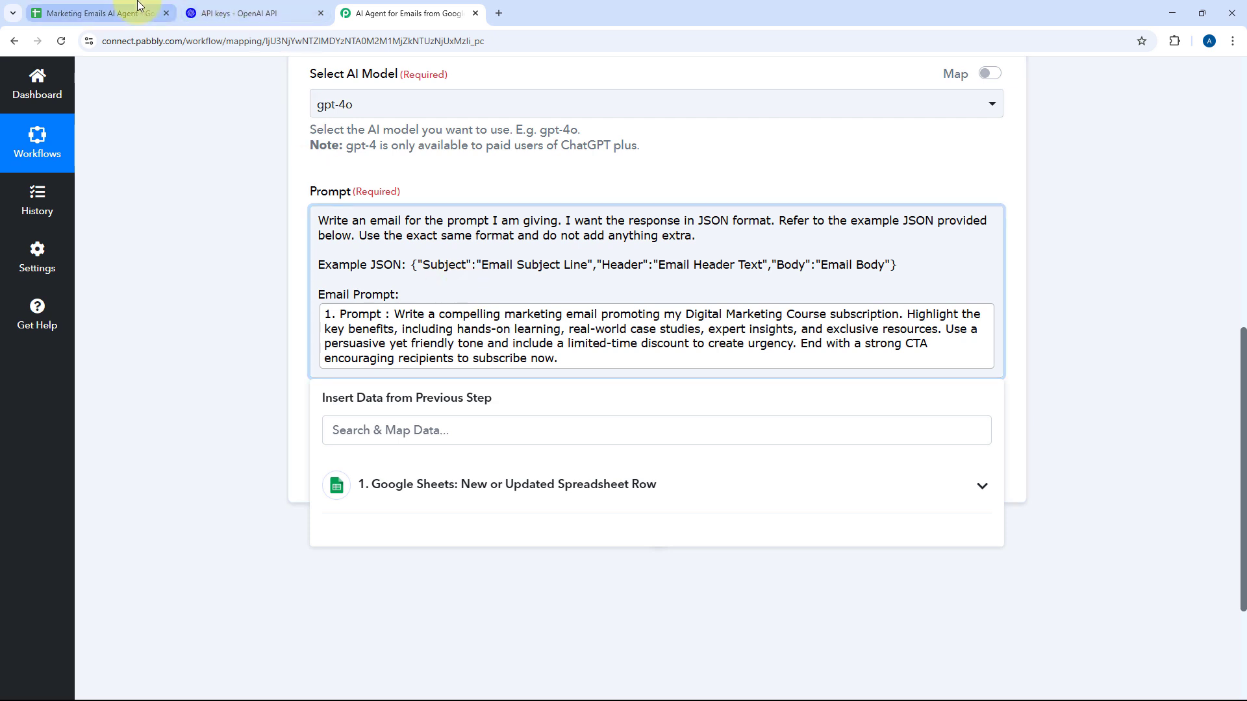
left_click(279, 228)
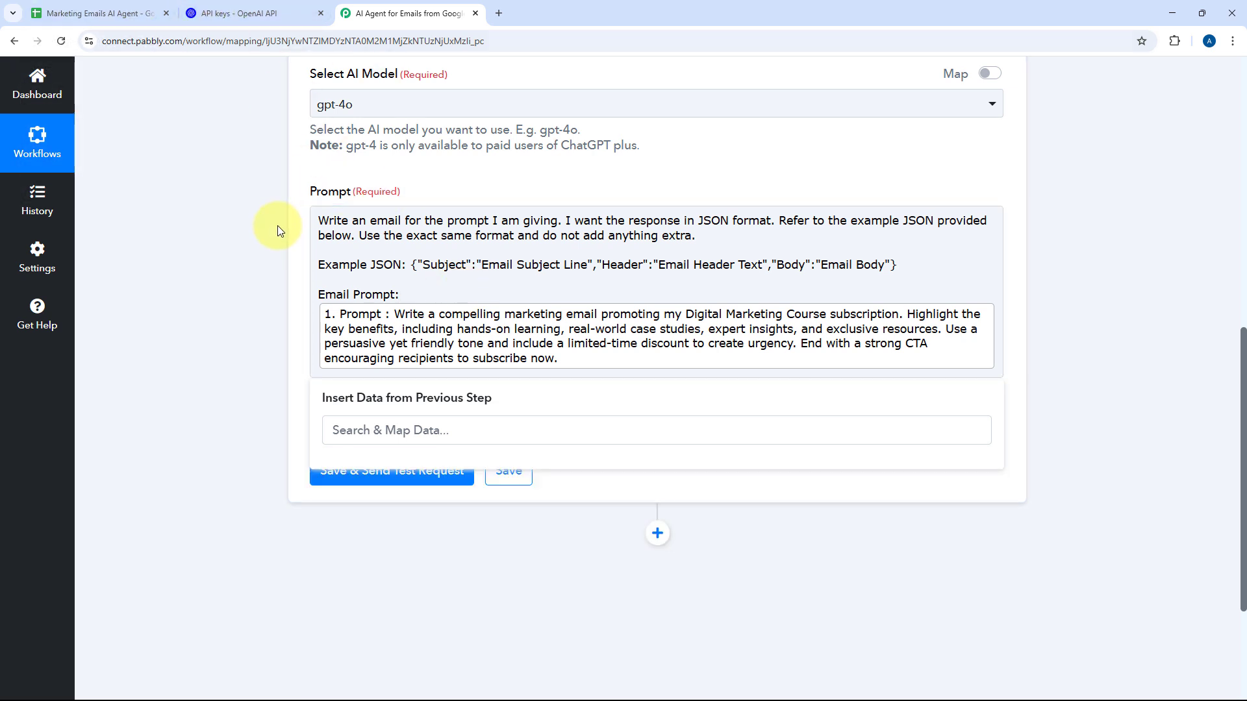
scroll(403, 267, "down", 2)
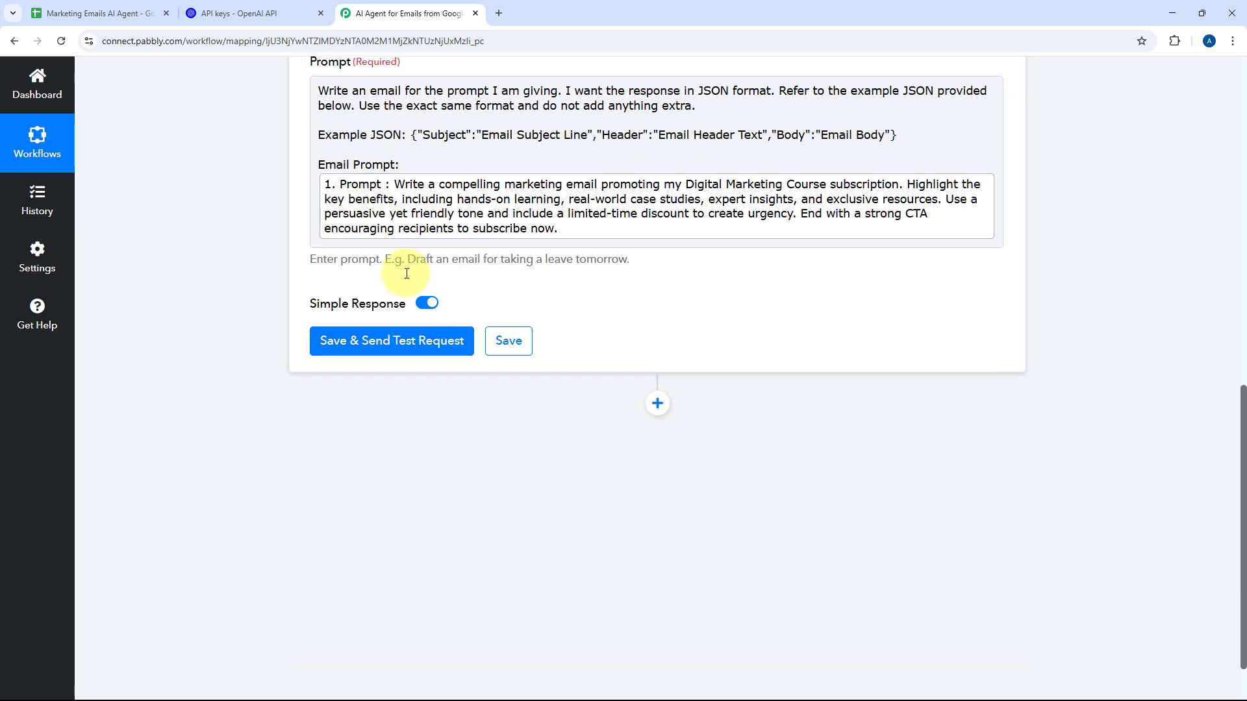
left_click(400, 344)
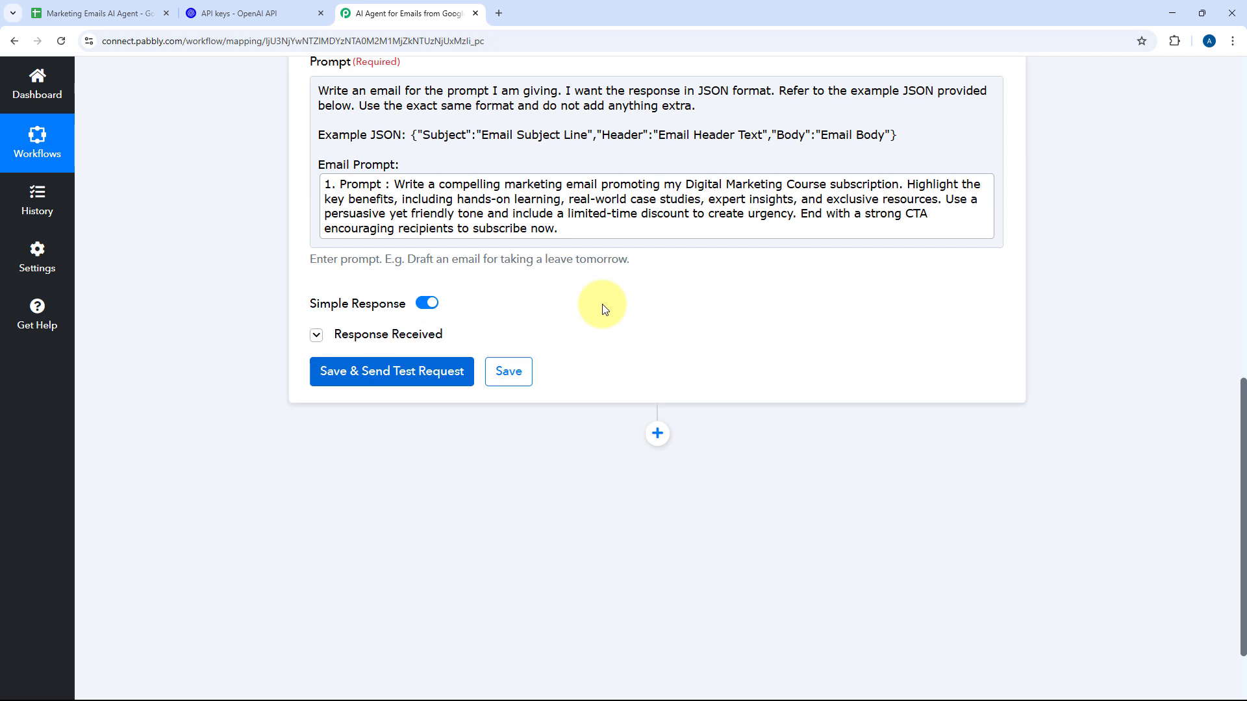
Examine the Subject, Header and Body fields in the ChatGPT response, enlarging the subject value to read it in full
scroll(611, 311, "down", 3)
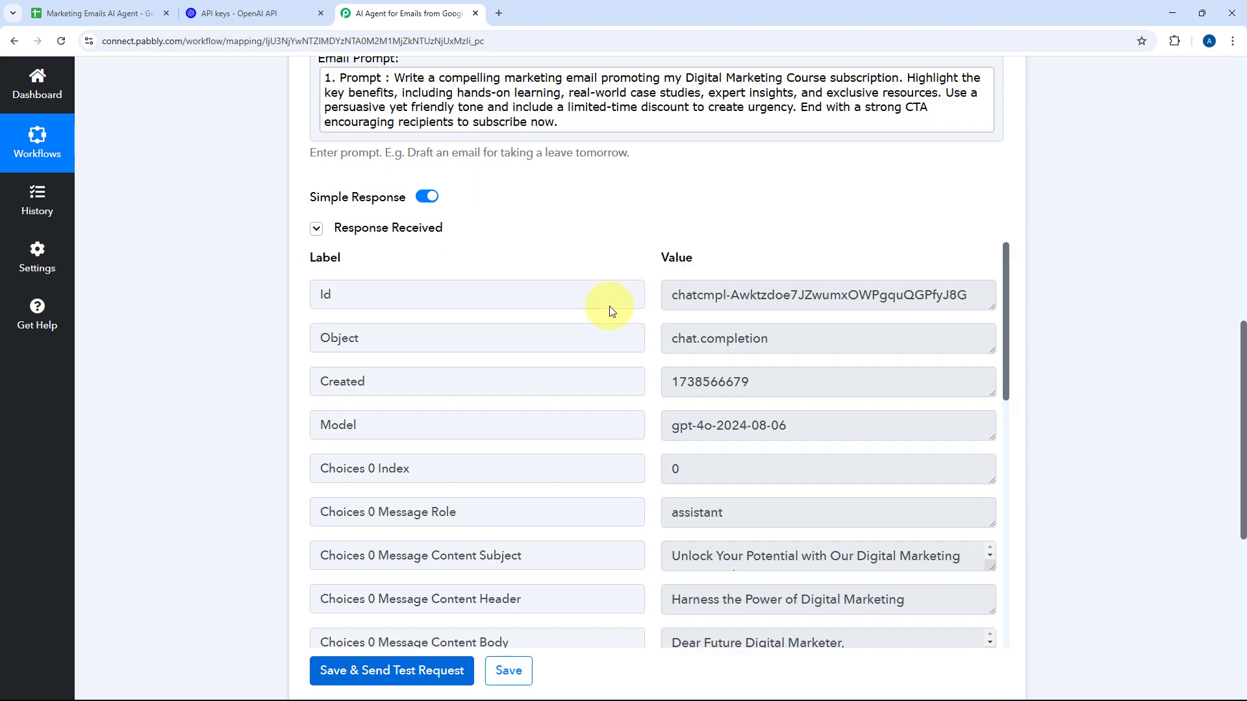
scroll(636, 240, "down", 2)
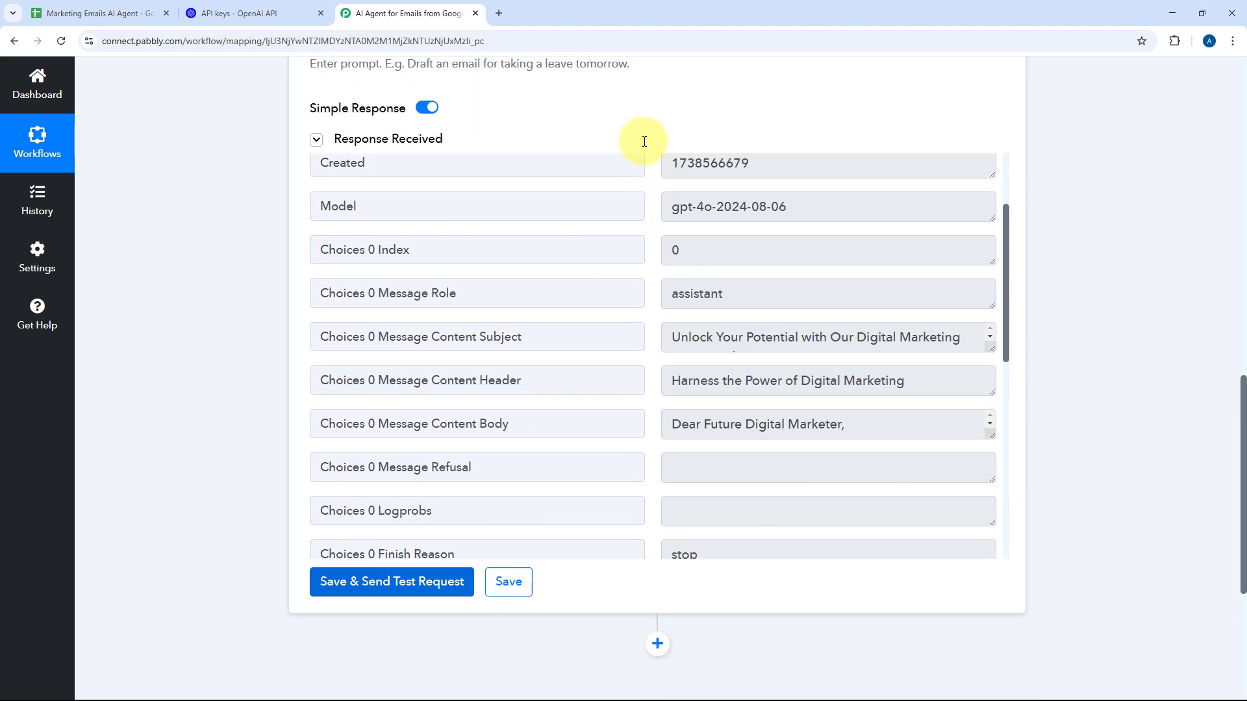
scroll(643, 139, "down", 1)
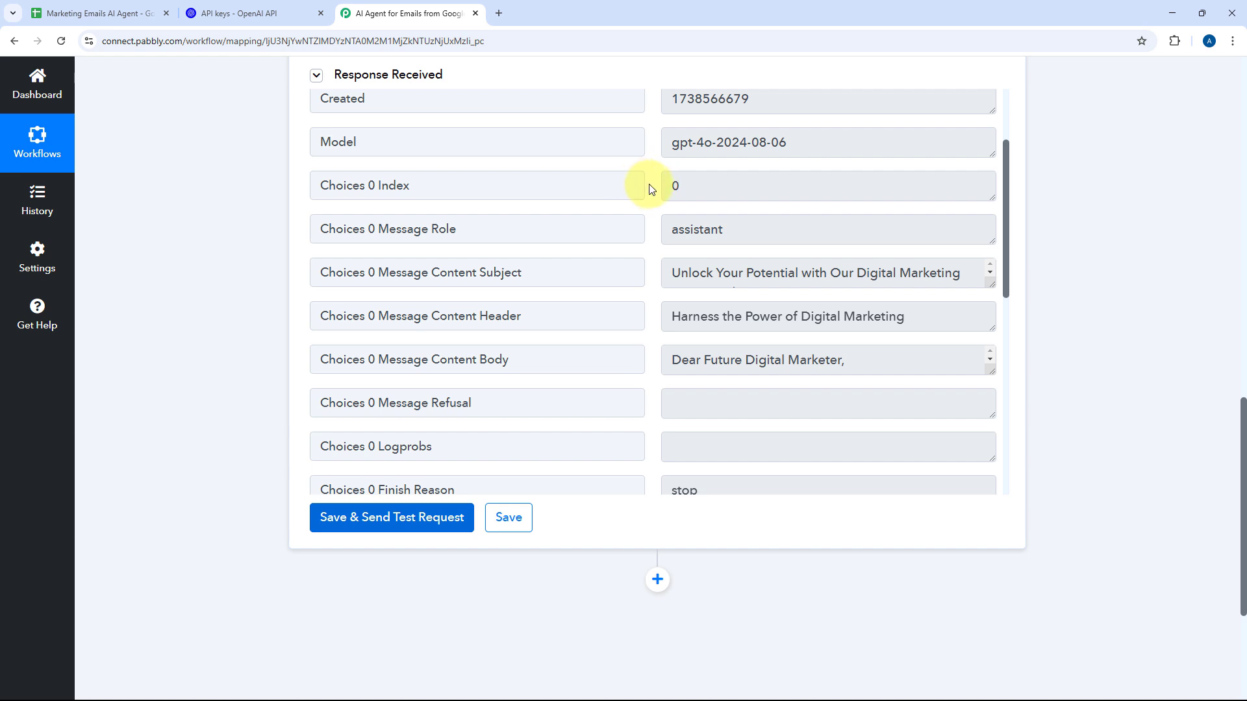
left_click_drag(547, 269, 484, 277)
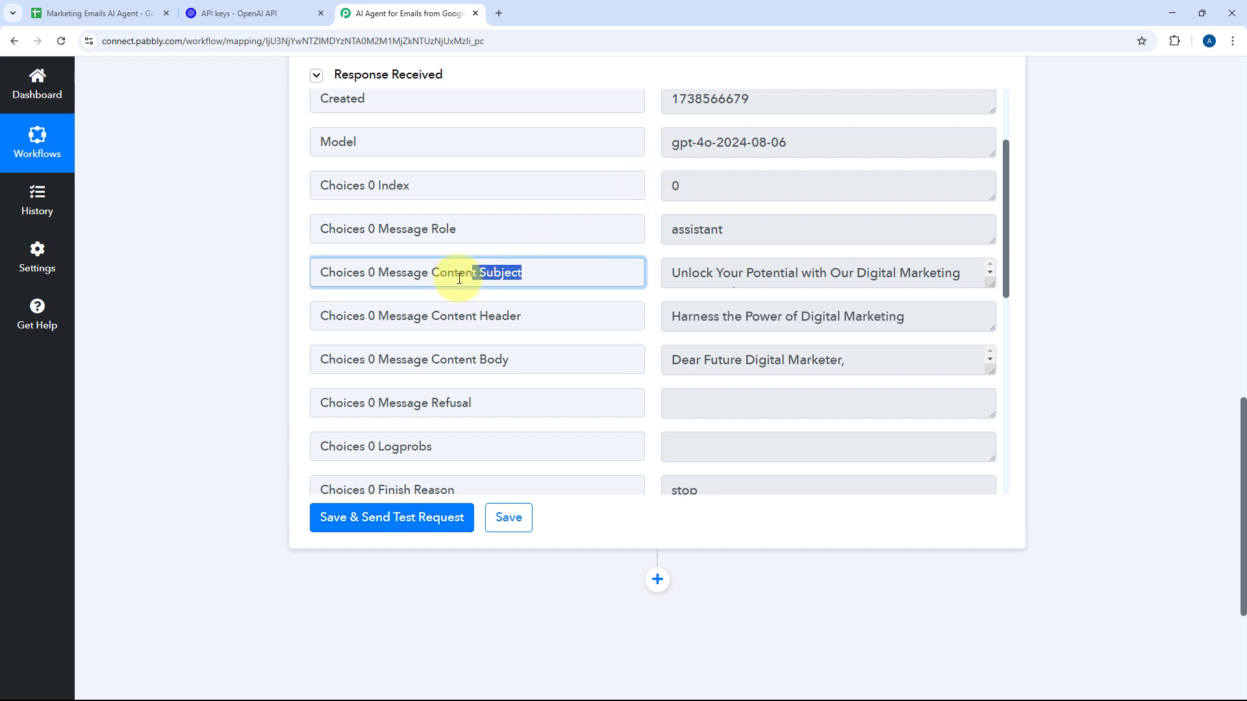
left_click_drag(539, 318, 477, 319)
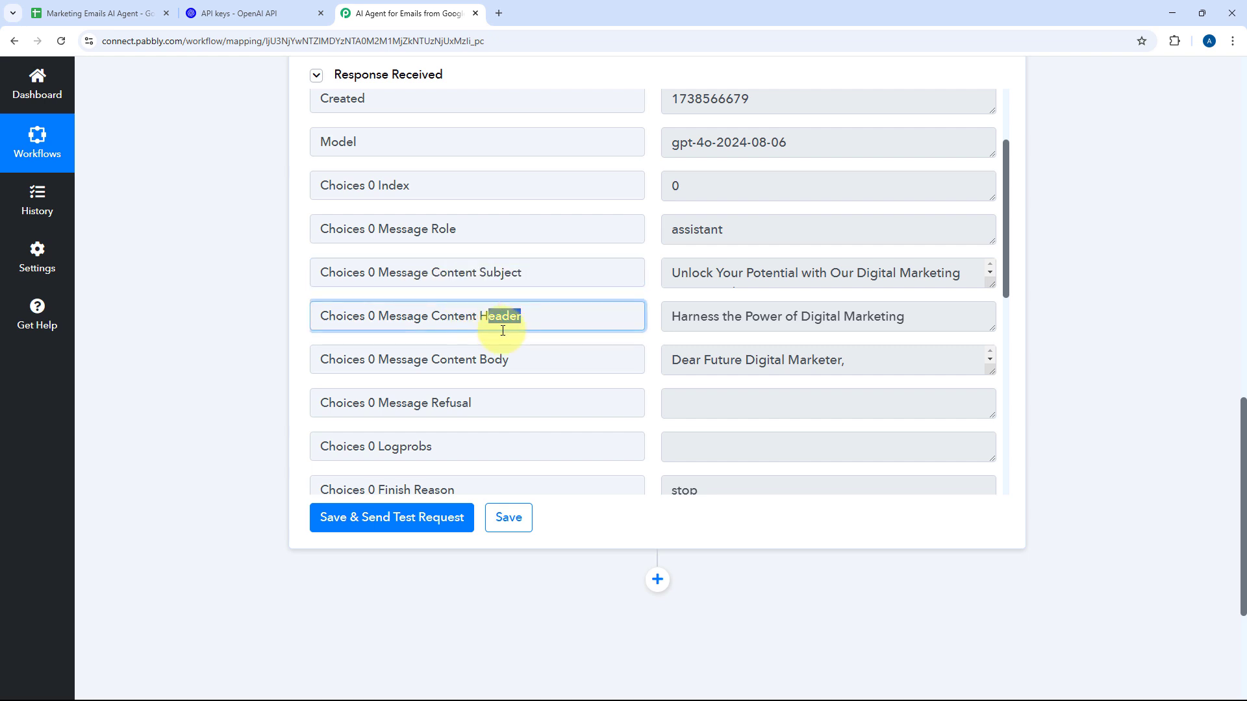
left_click_drag(511, 361, 480, 364)
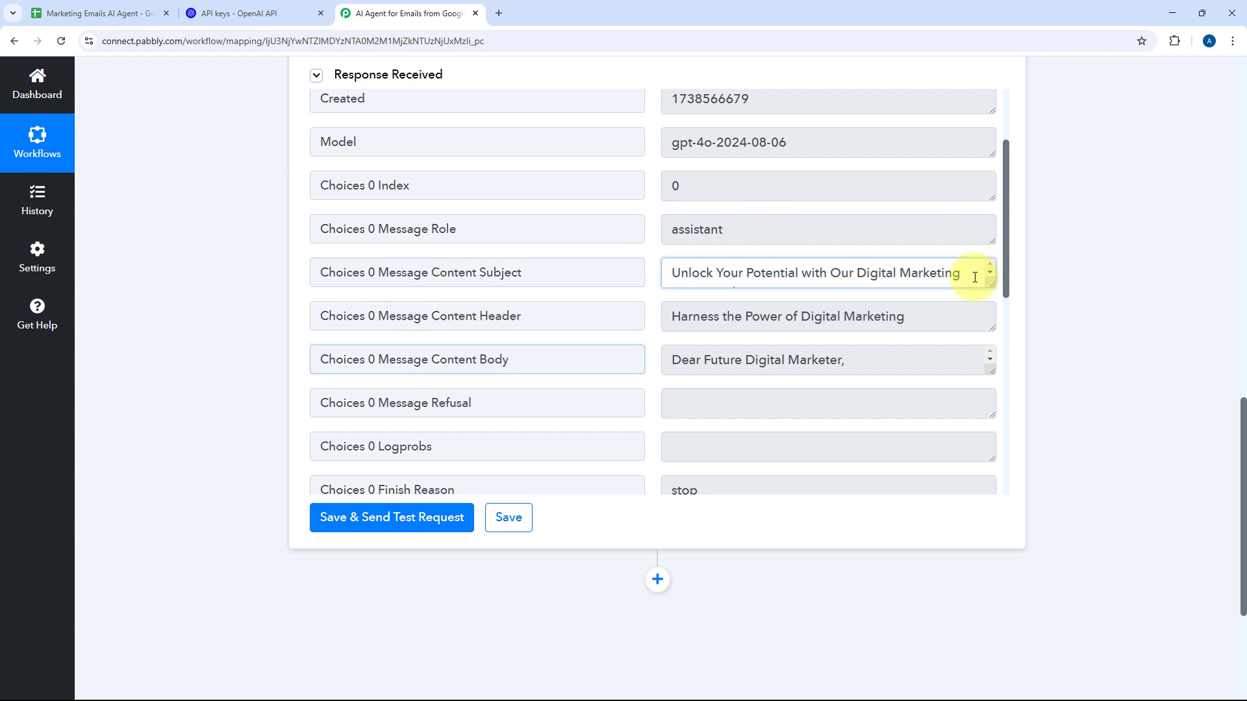
left_click_drag(992, 283, 991, 362)
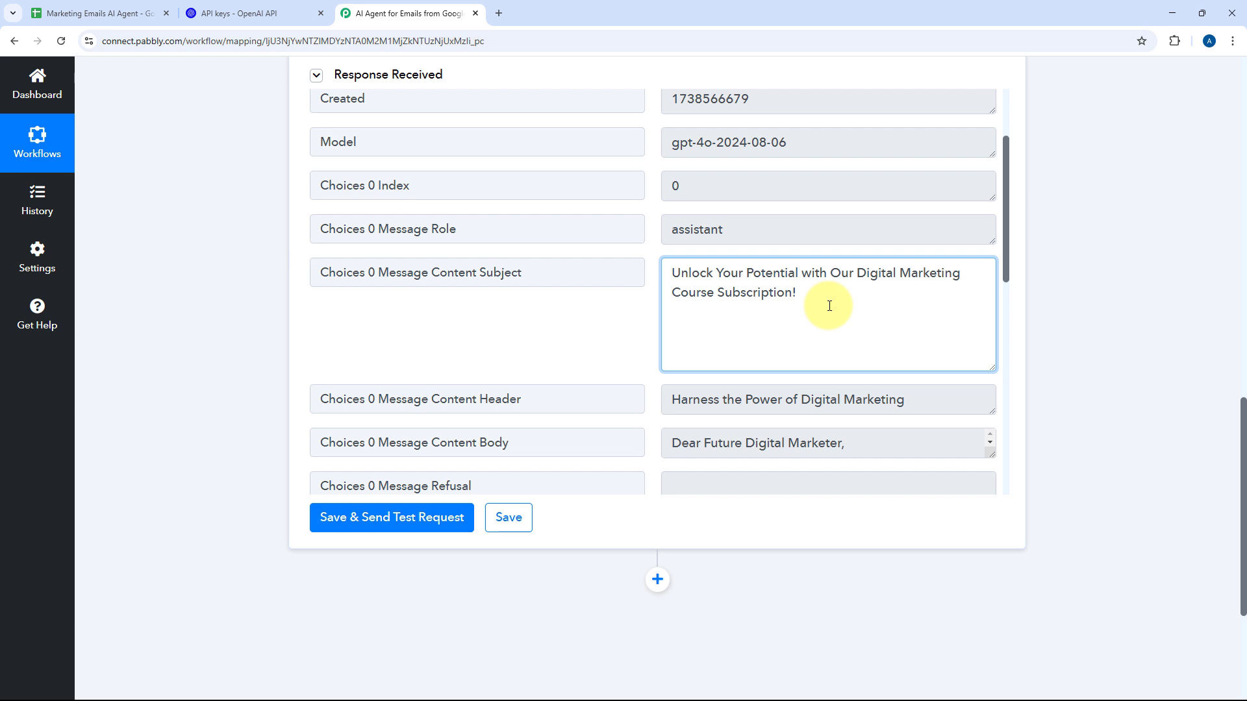
left_click_drag(802, 298, 656, 267)
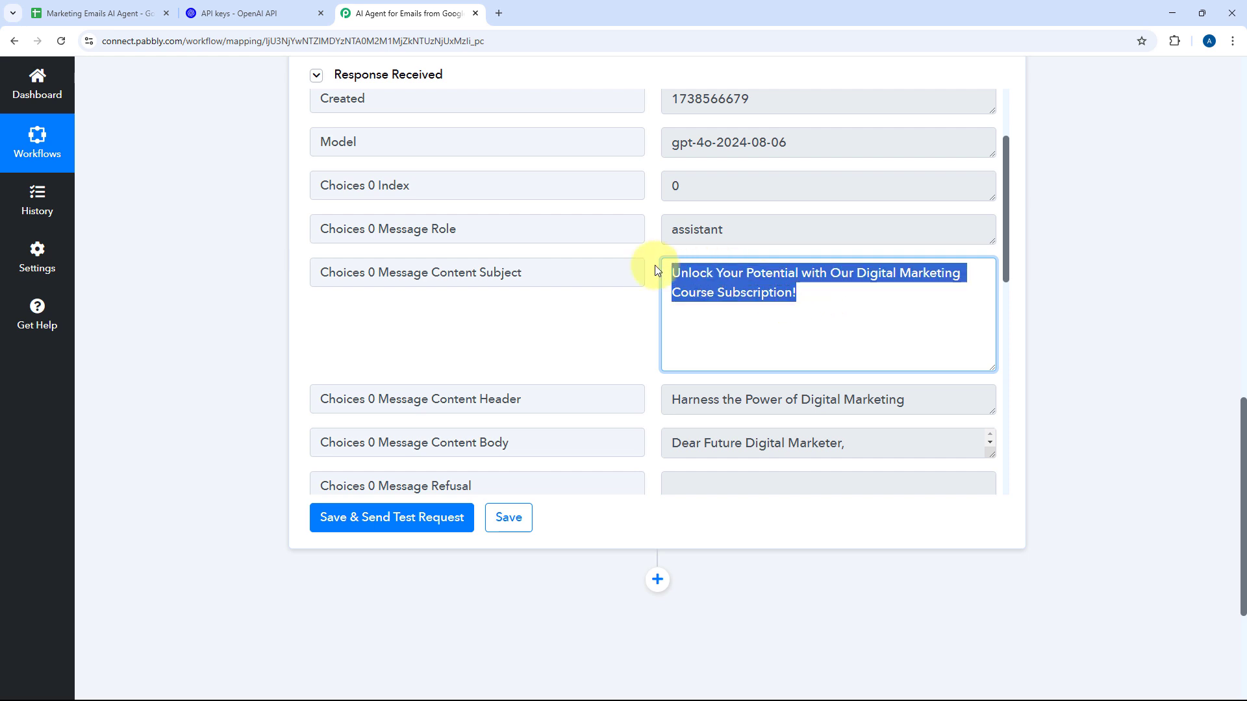
Enlarge the Header and Body values in the ChatGPT response to read them in full, checking the spreadsheet's email columns
scroll(657, 281, "down", 1)
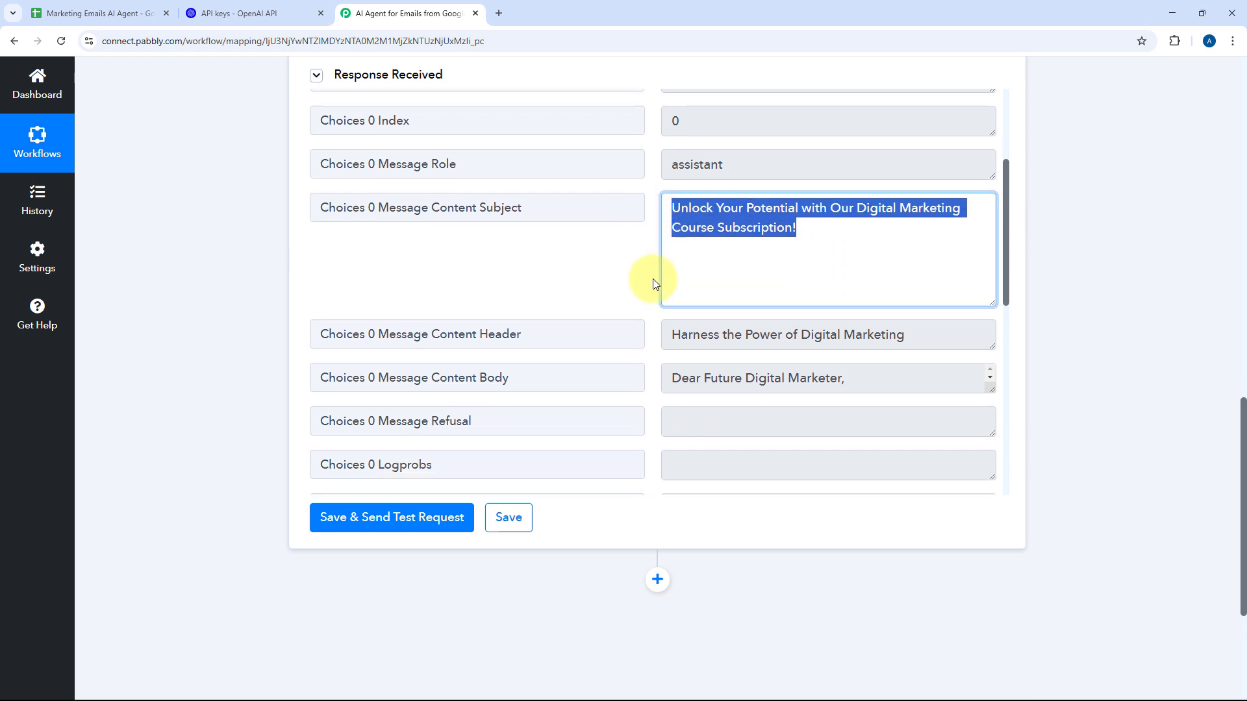
left_click(128, 6)
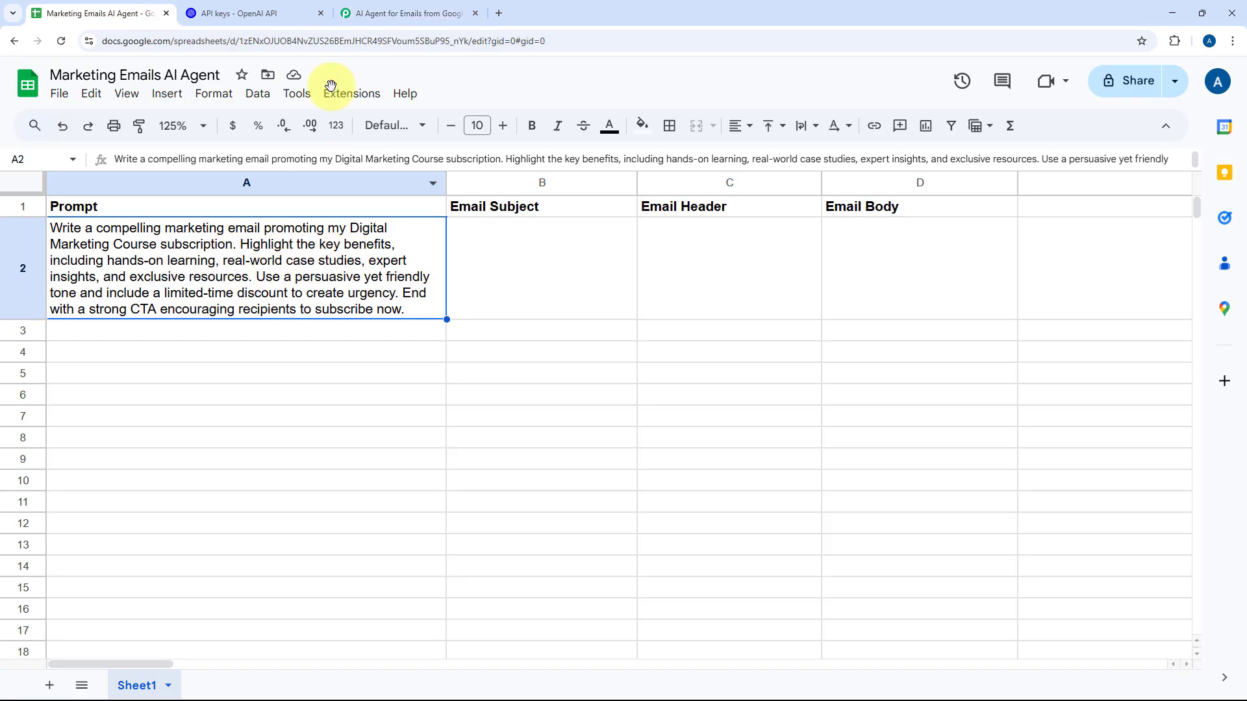
left_click(380, 6)
left_click_drag(994, 347, 991, 409)
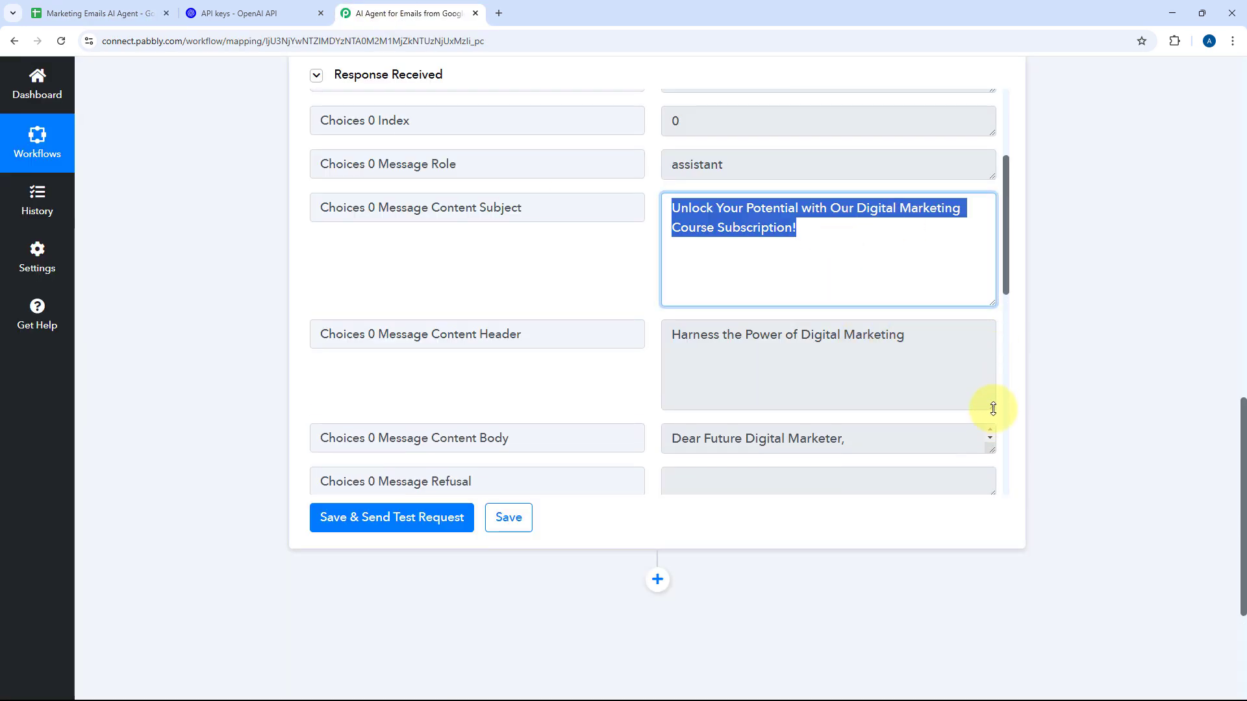
left_click(944, 337)
scroll(745, 279, "down", 3)
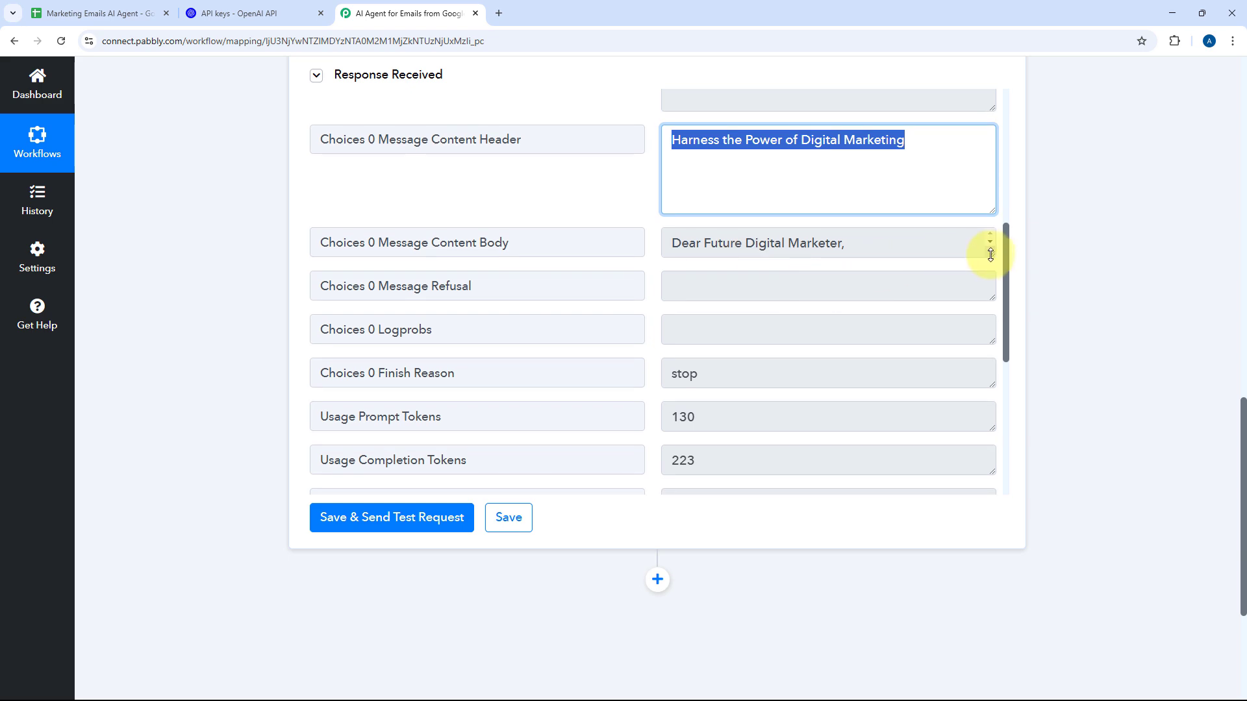
left_click_drag(997, 252, 993, 494)
scroll(740, 292, "down", 5)
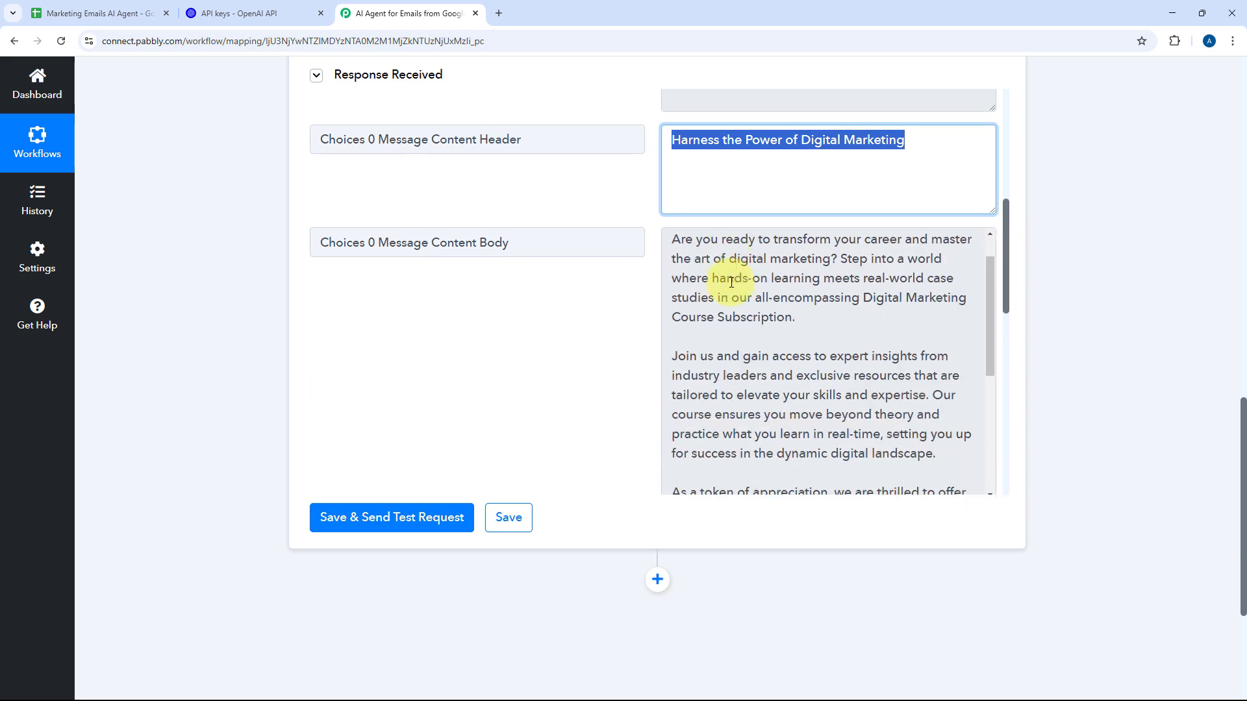
scroll(768, 280, "down", 3)
scroll(788, 318, "up", 6)
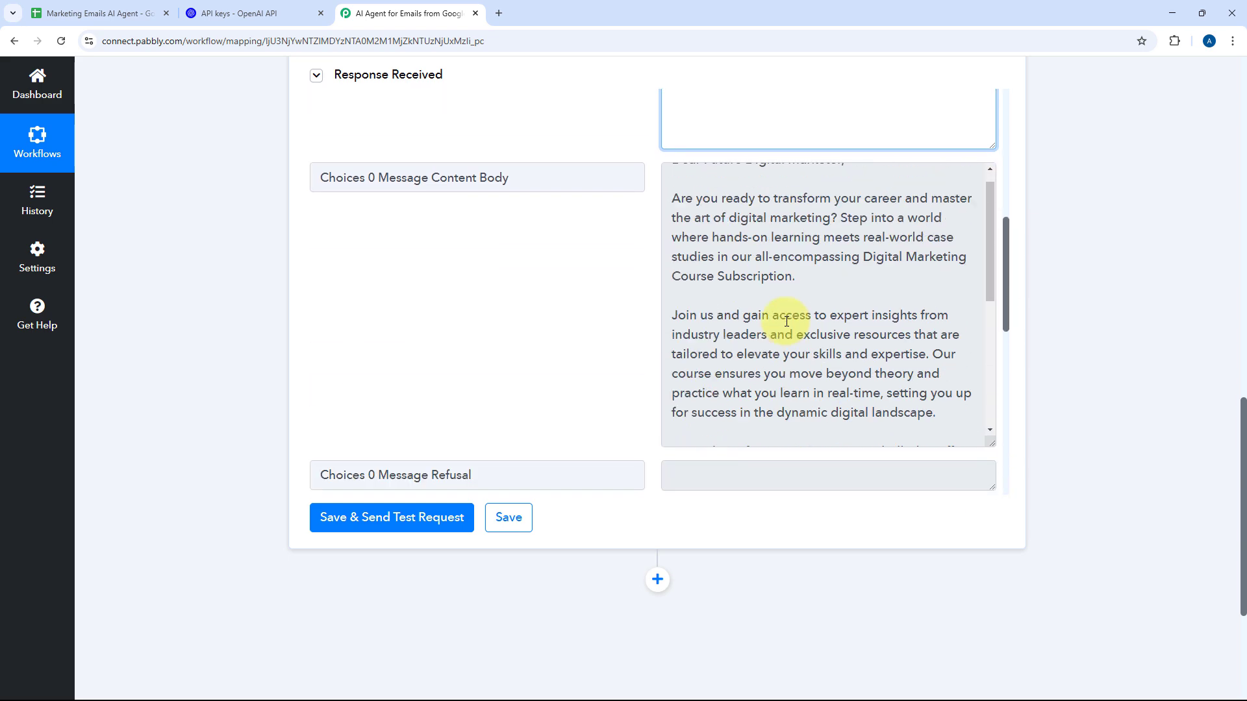
scroll(653, 260, "up", 5)
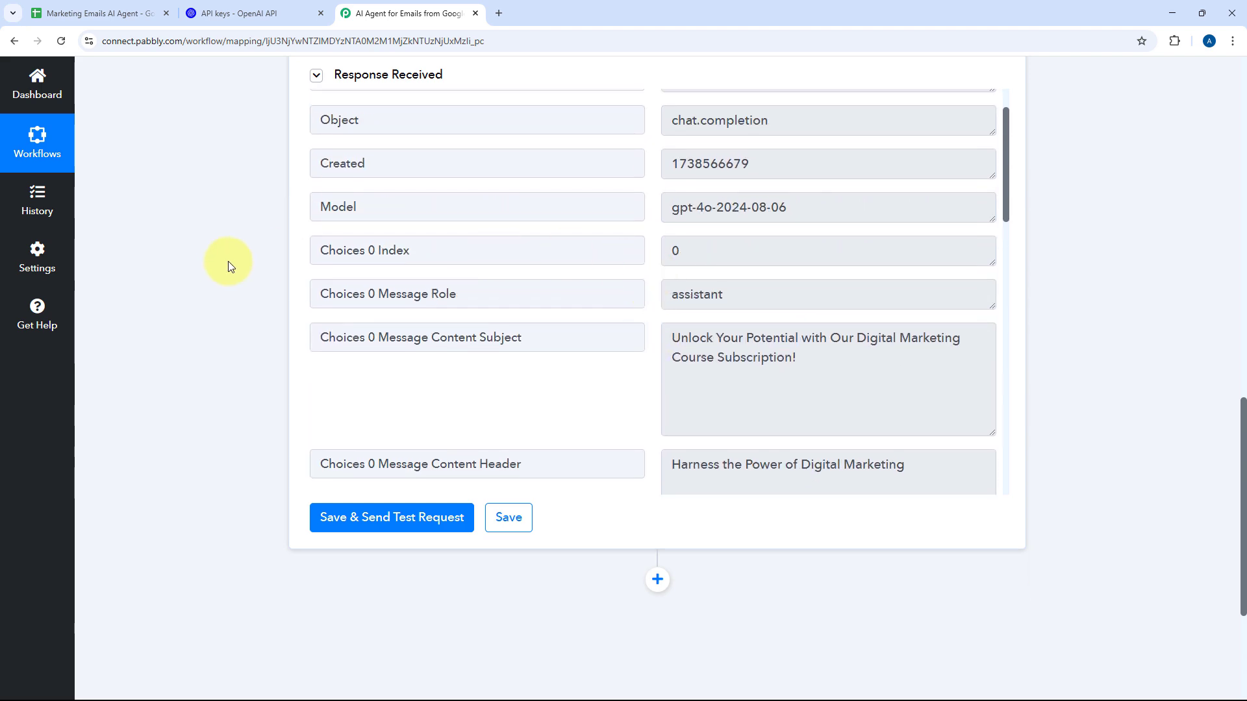
Review the ChatGPT action's prompt, then collapse and reopen the action and expand its received response
scroll(228, 261, "up", 8)
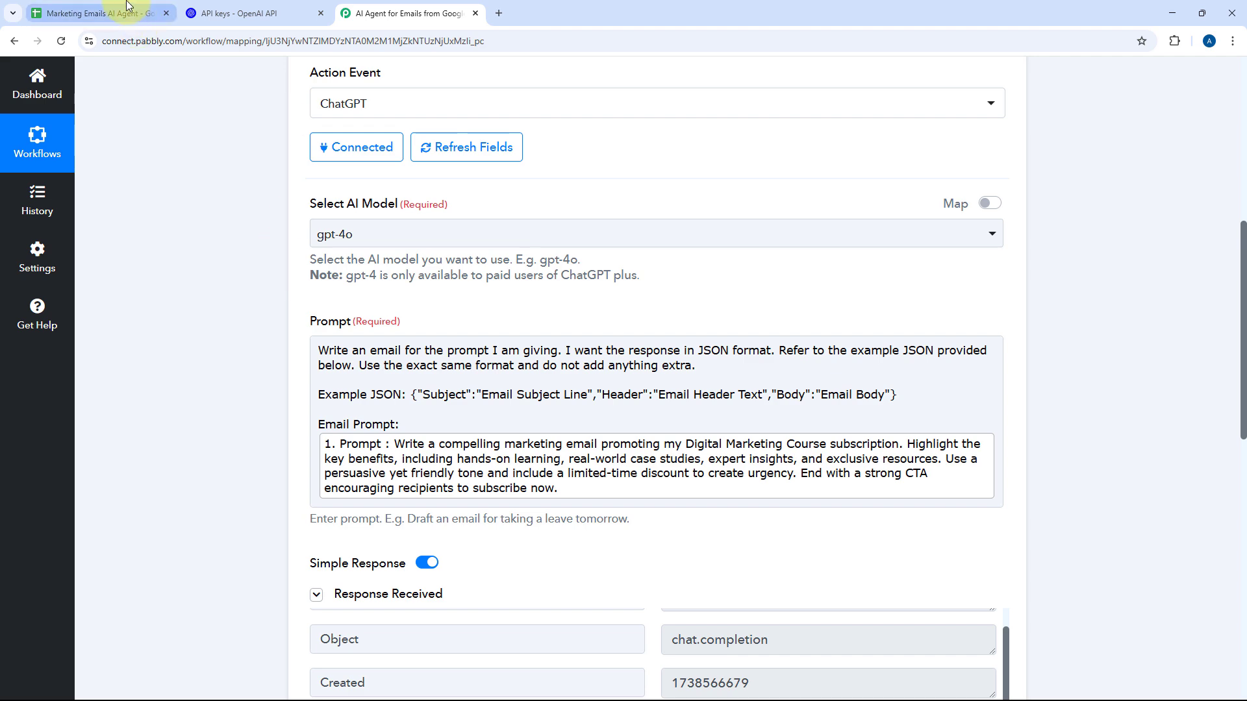
left_click(126, 6)
left_click(396, 13)
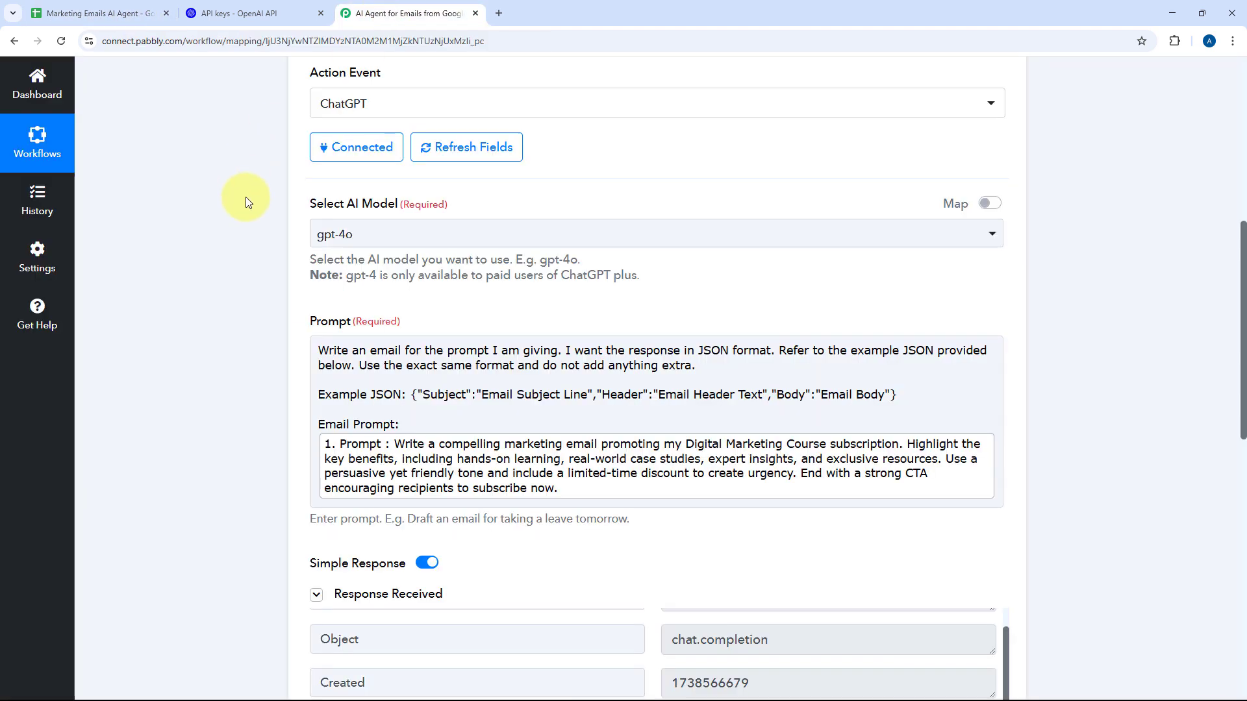
scroll(272, 260, "up", 3)
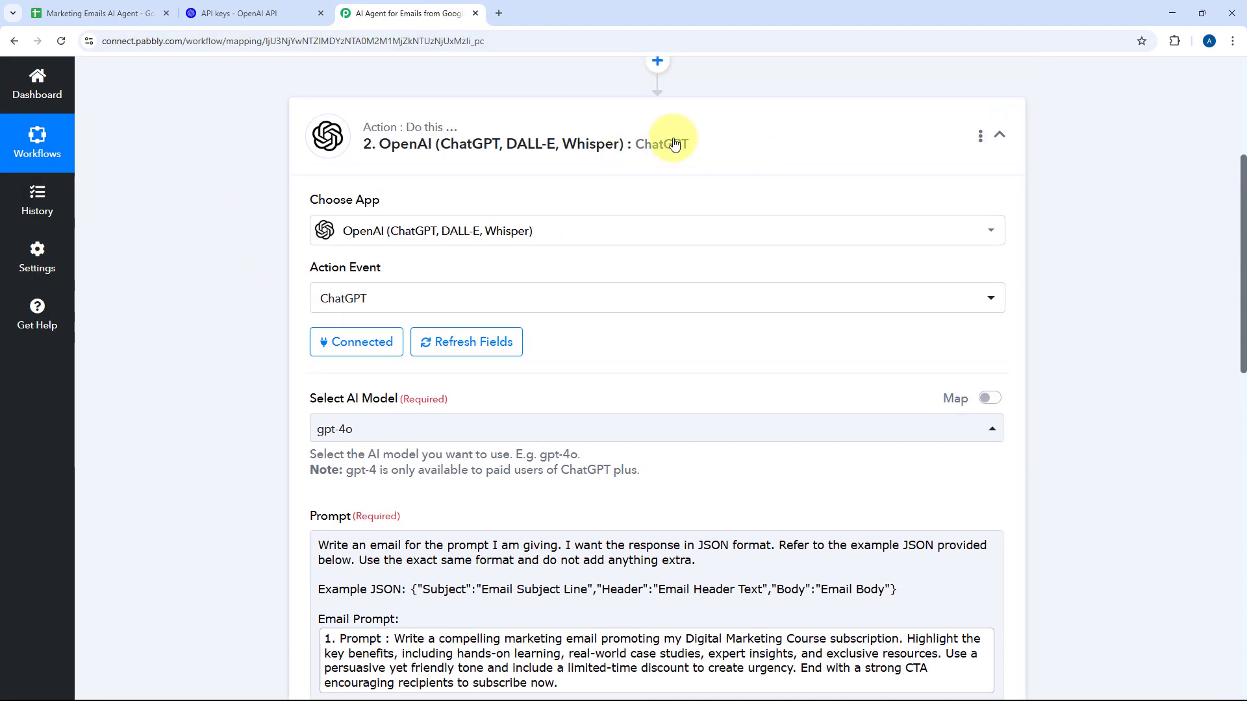
left_click(661, 134)
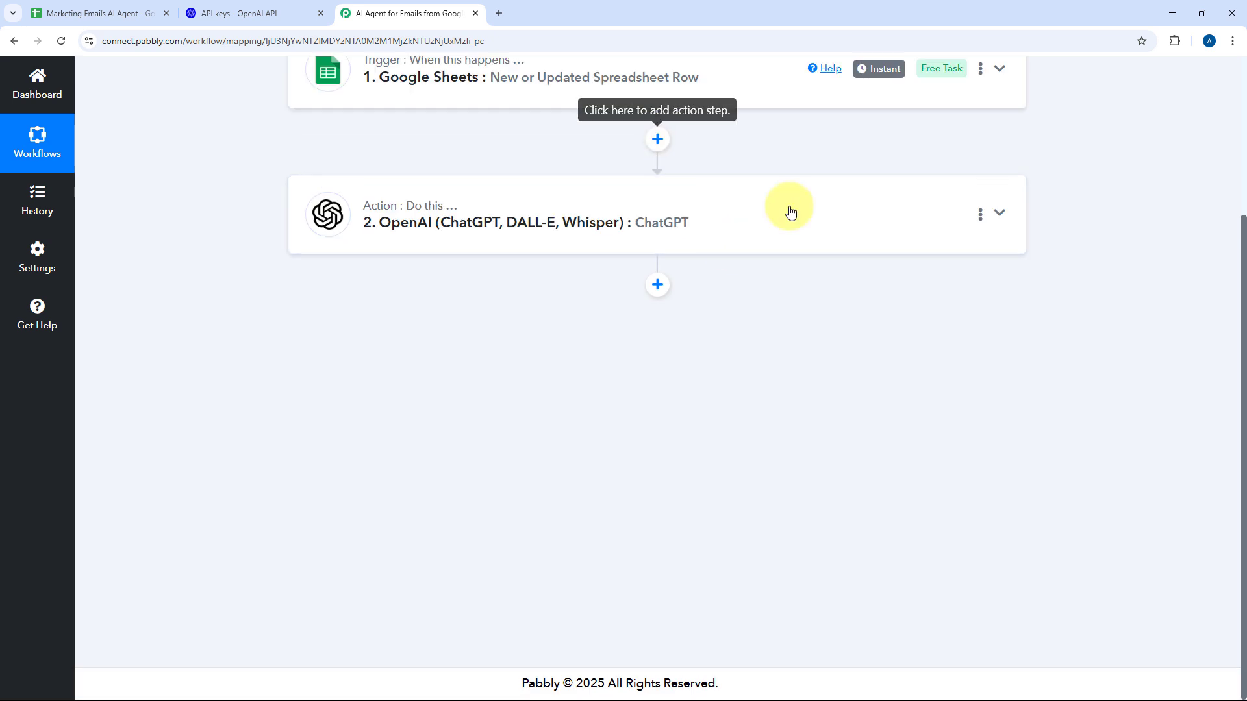
left_click(682, 209)
scroll(660, 312, "down", 10)
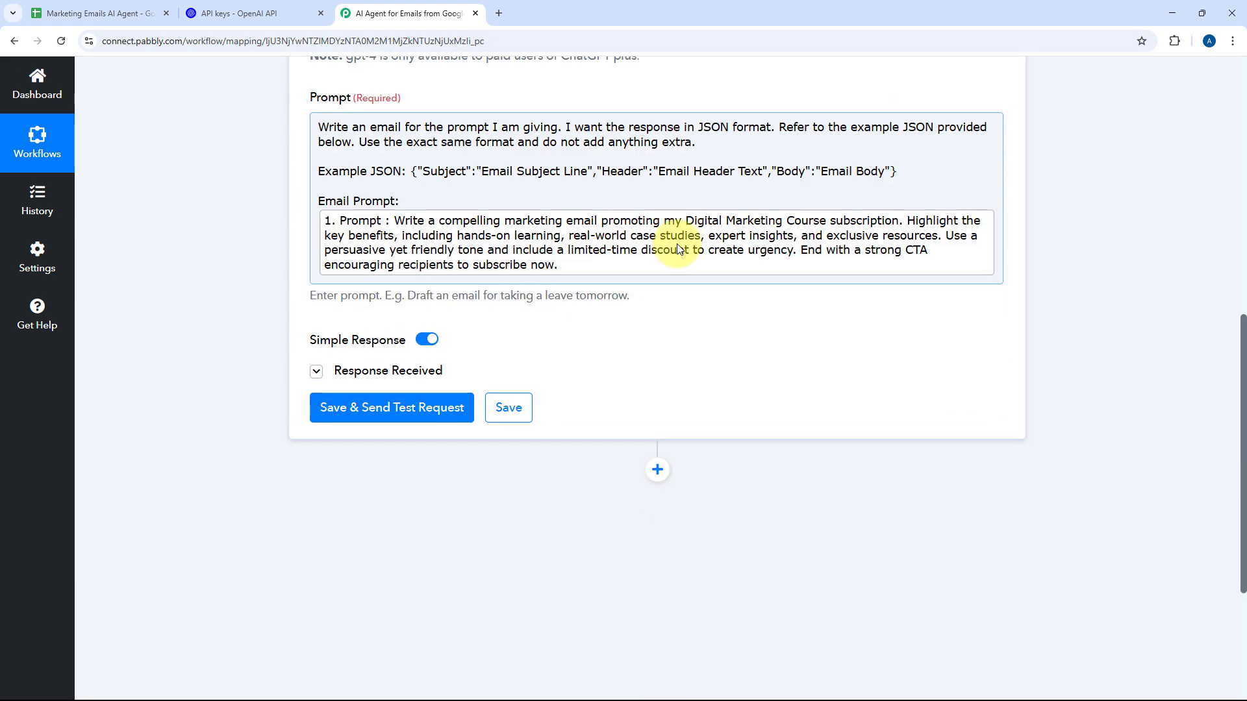
left_click(402, 235)
scroll(669, 286, "down", 3)
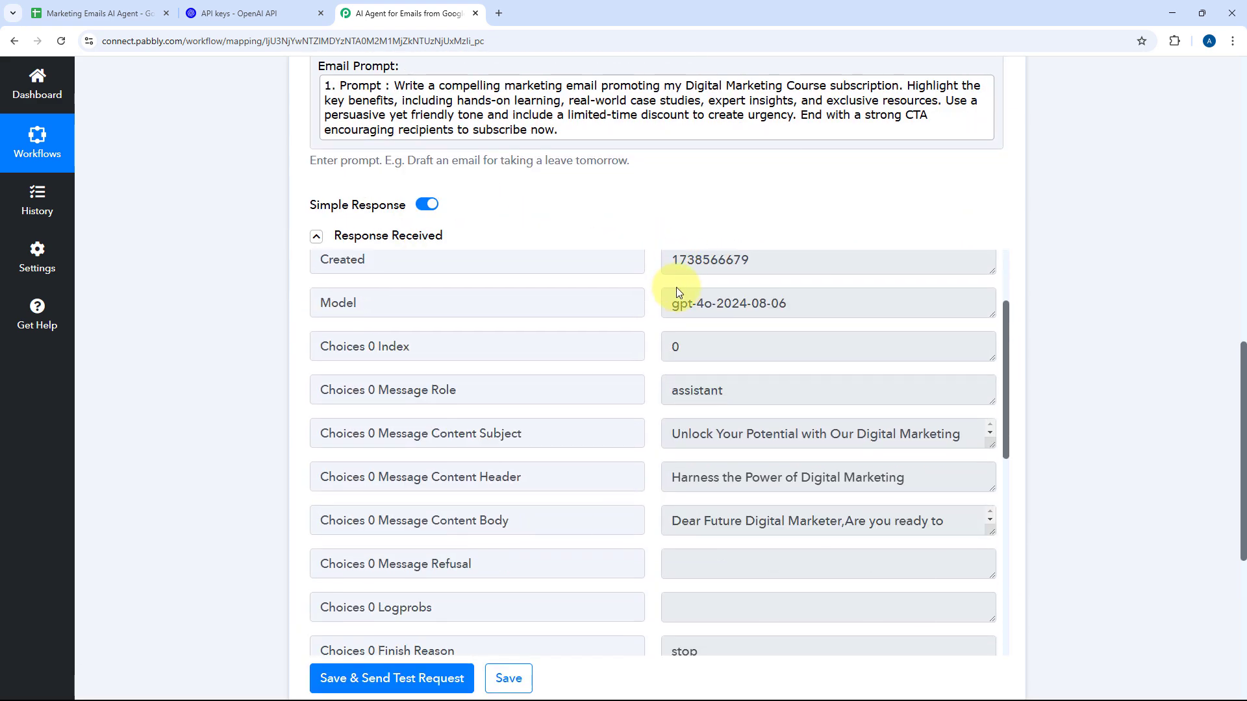
Check the Email Subject, Email Header and Email Body cells B2:D2 in the spreadsheet, then return to the workflow
left_click(128, 8)
left_click_drag(585, 252, 927, 265)
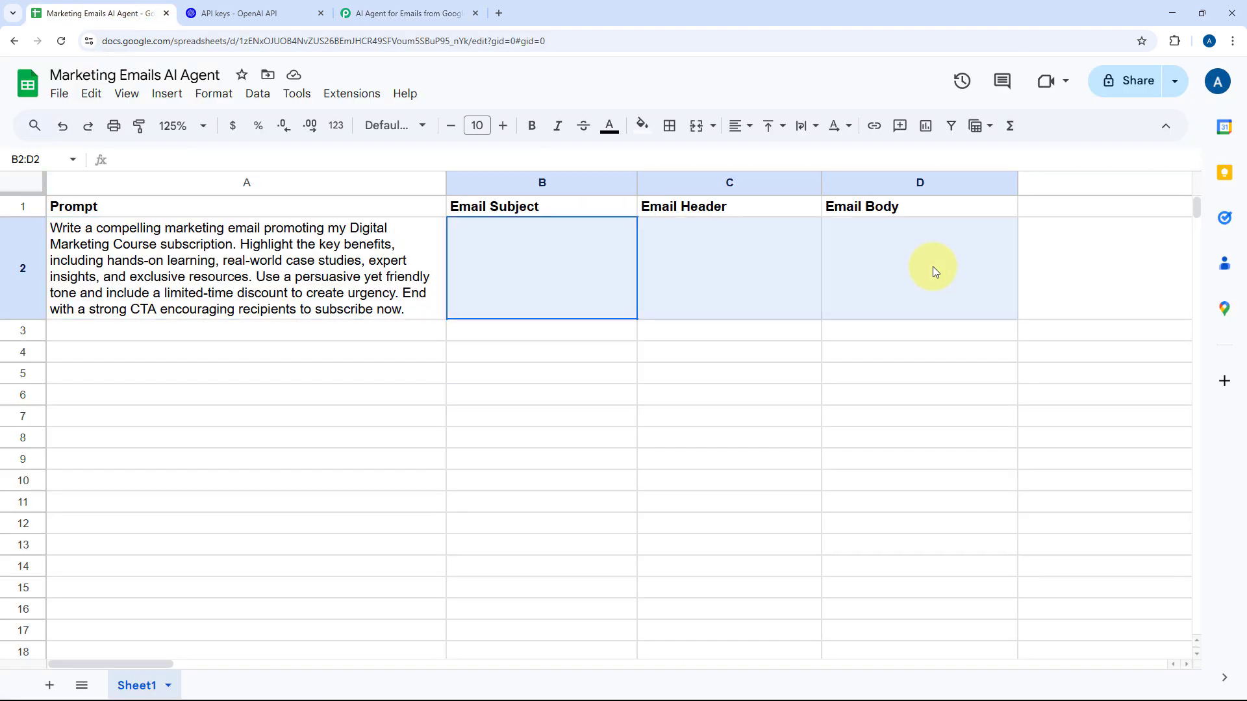
left_click(428, 7)
Add a Google Sheets action after the ChatGPT action and set its action event to Update Row
scroll(178, 293, "down", 5)
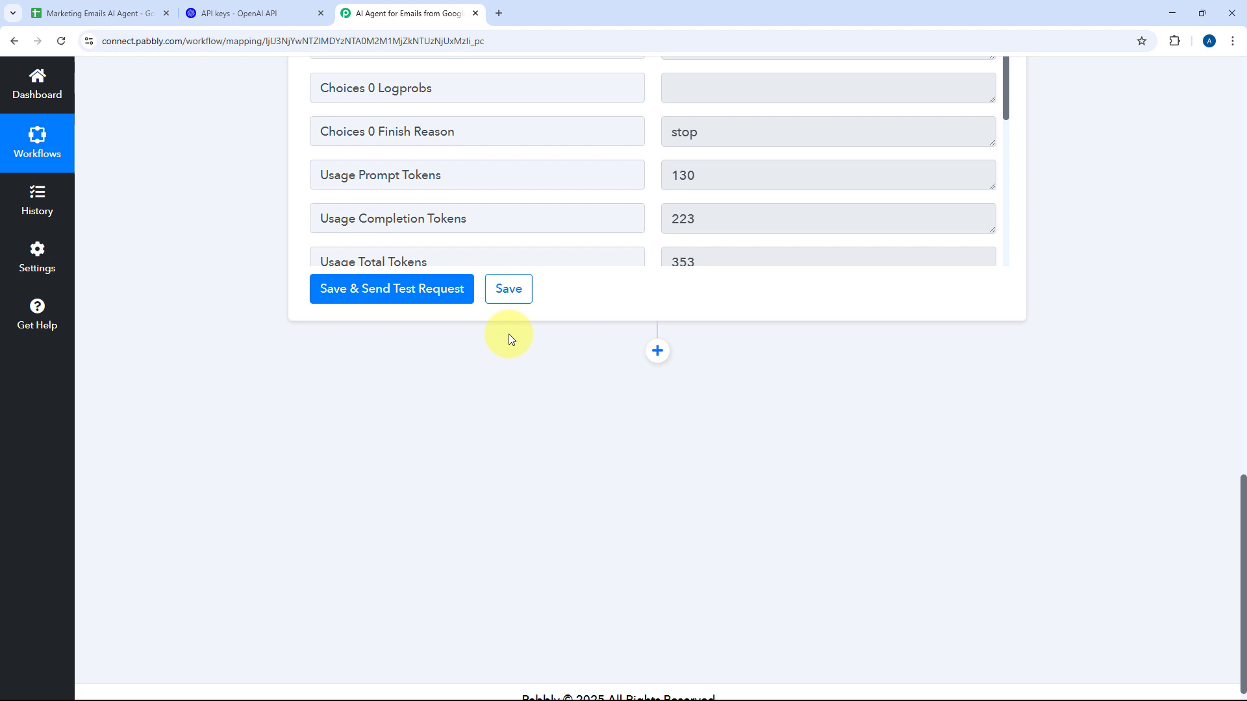
left_click(656, 351)
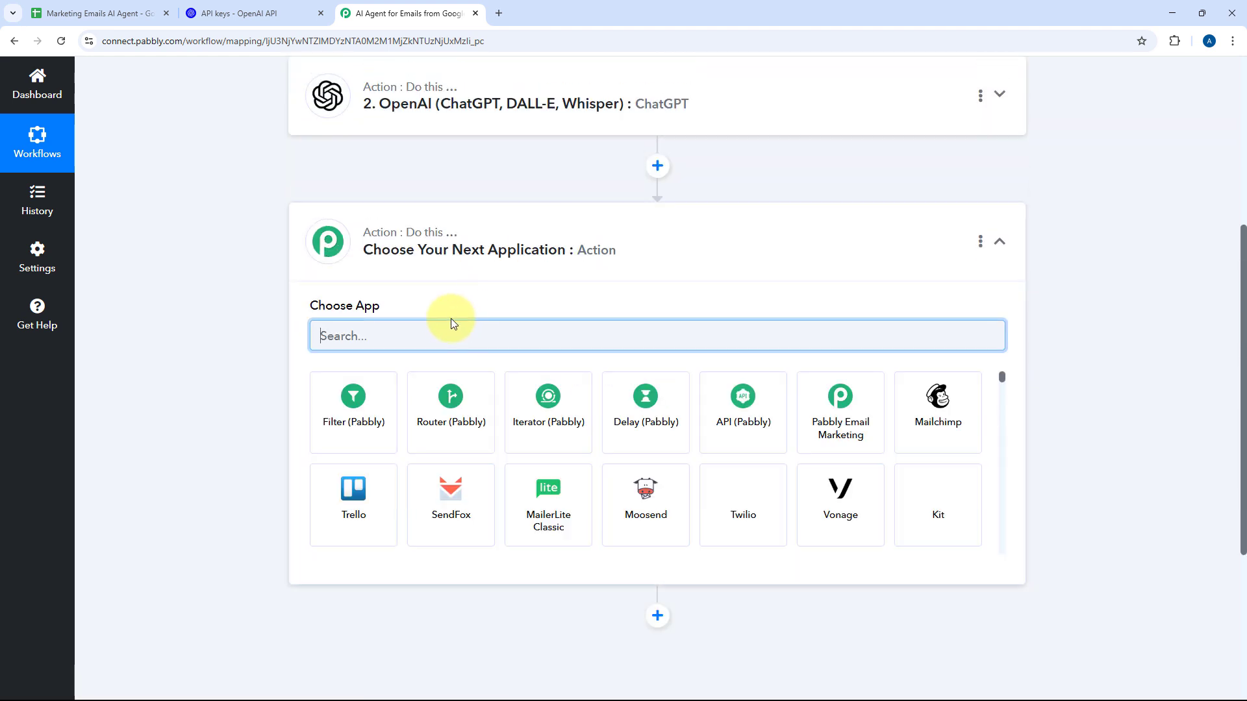
type("Google Sheets")
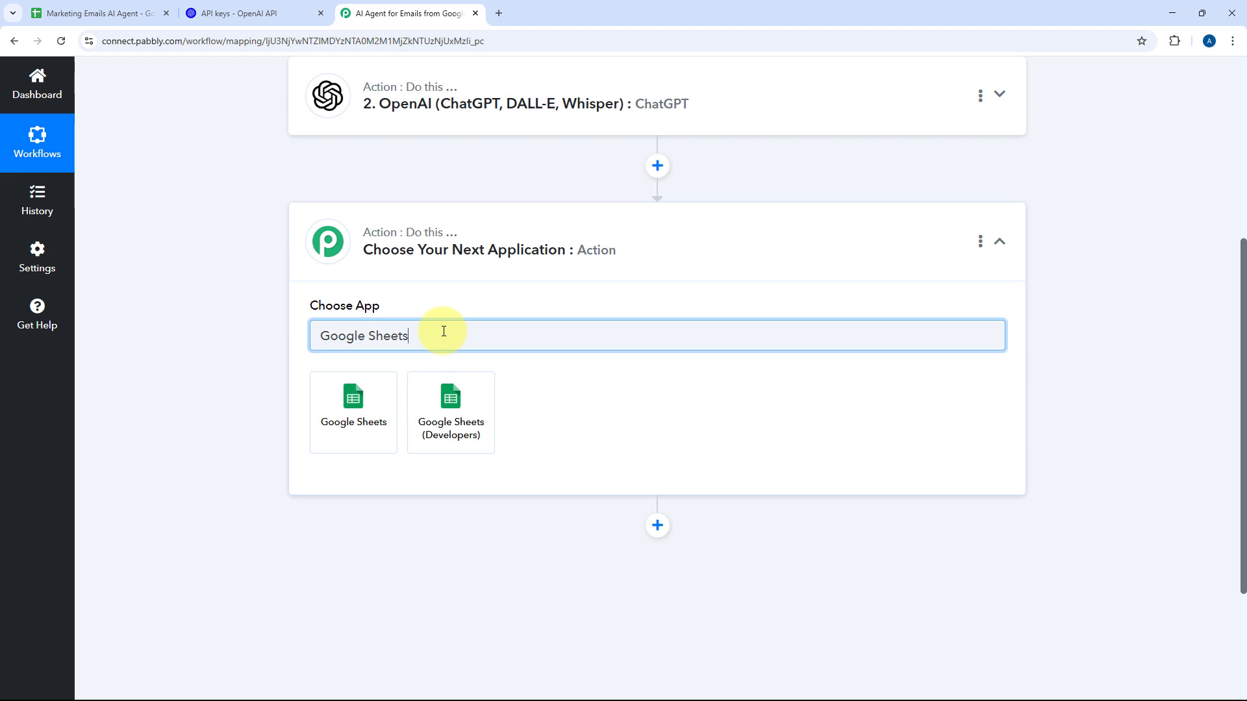
left_click(335, 396)
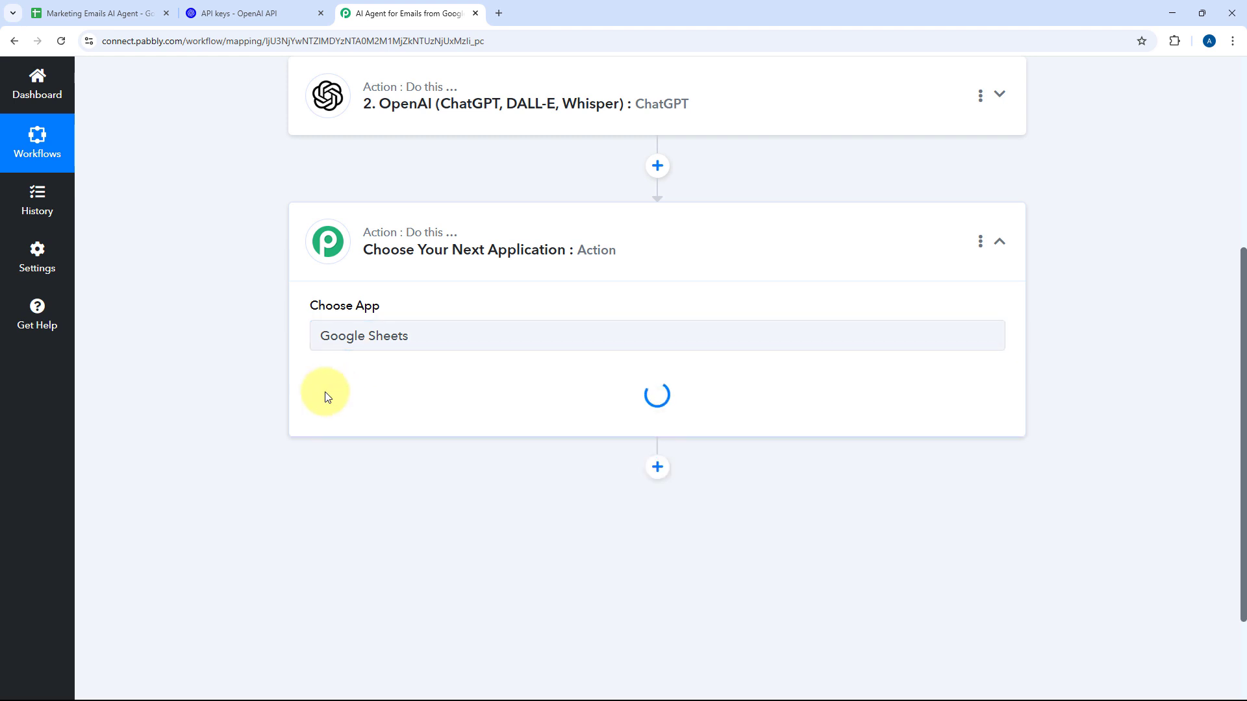
left_click(381, 405)
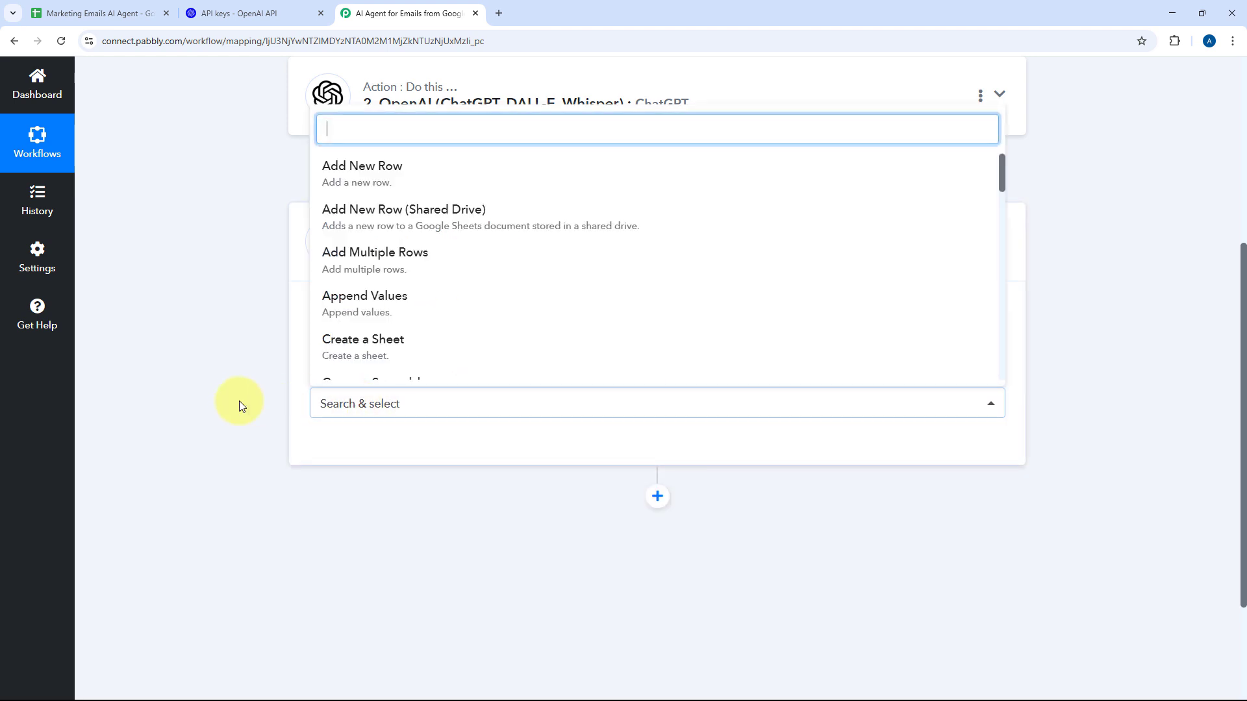
scroll(445, 368, "down", 6)
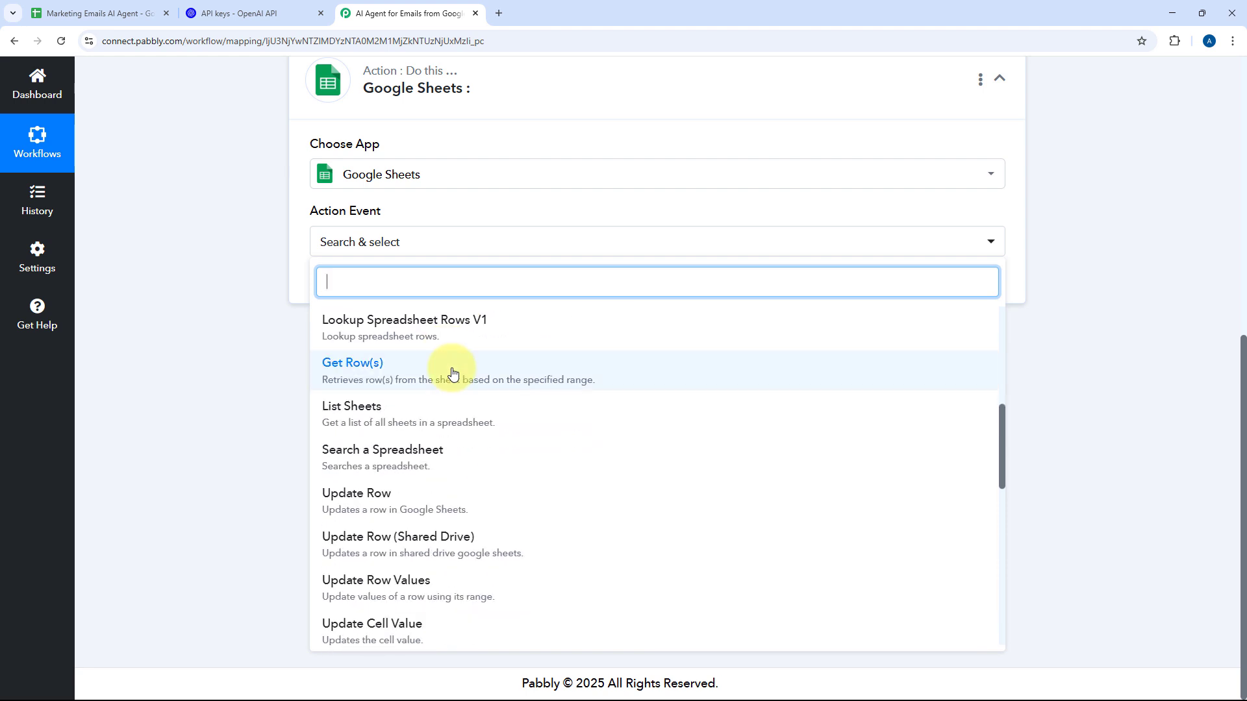
scroll(453, 374, "down", 1)
left_click(354, 428)
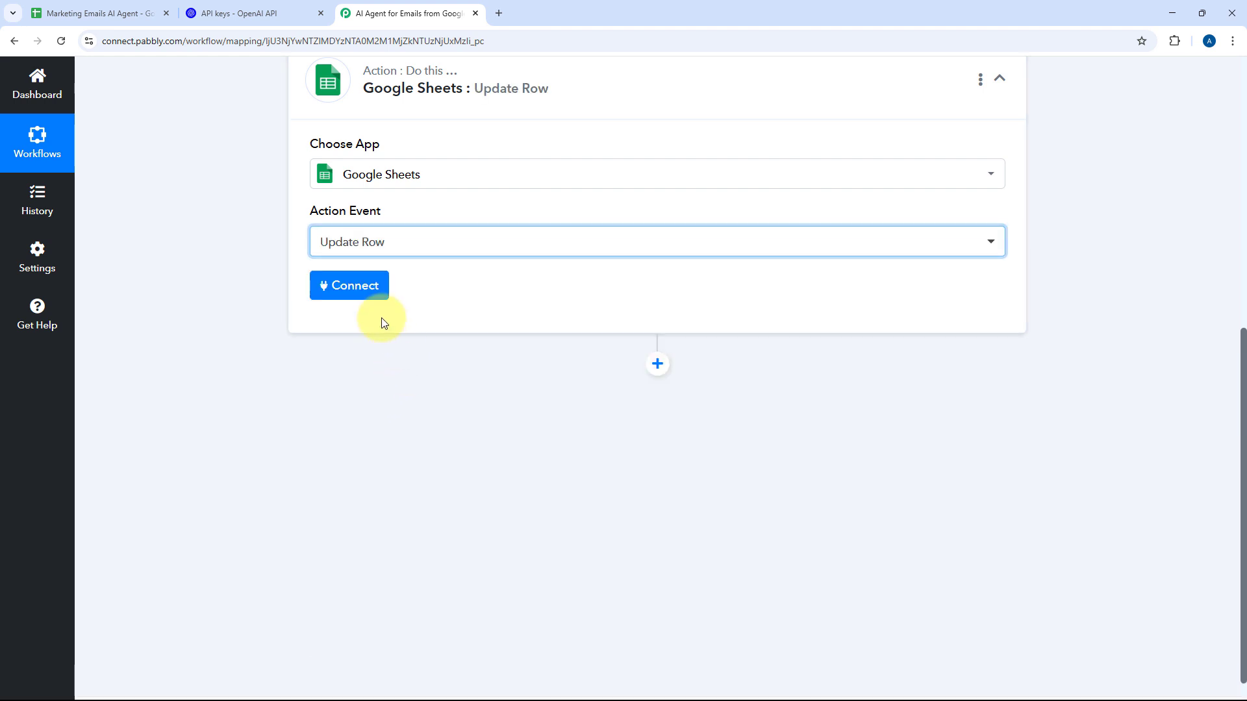
Connect the Update Row action through a new Google Sheets connection, signing in with the Google account and granting access
left_click(353, 295)
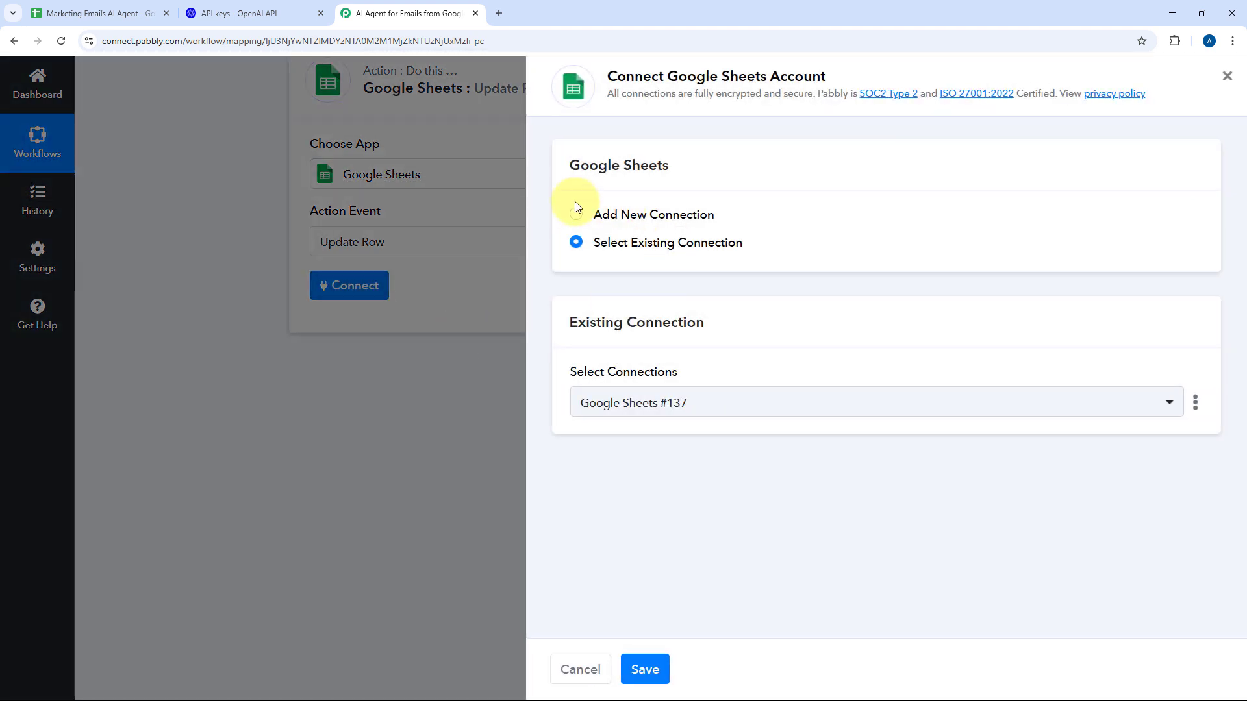
left_click(576, 215)
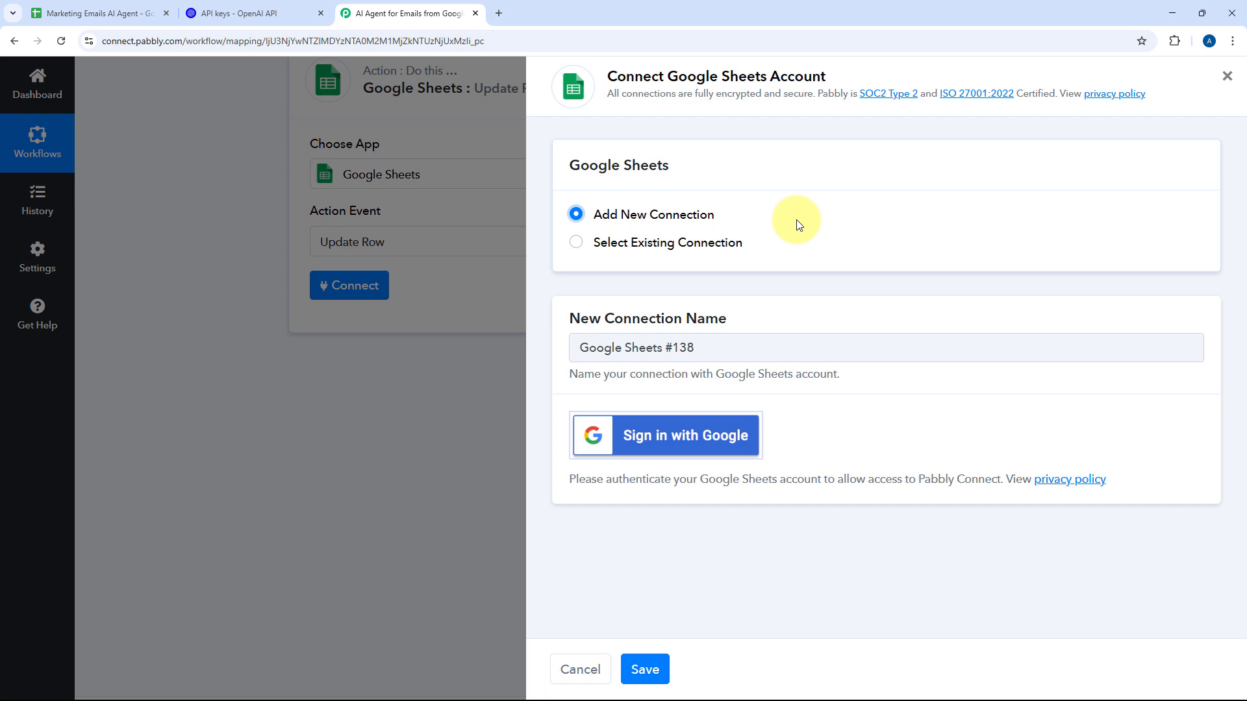
left_click(678, 439)
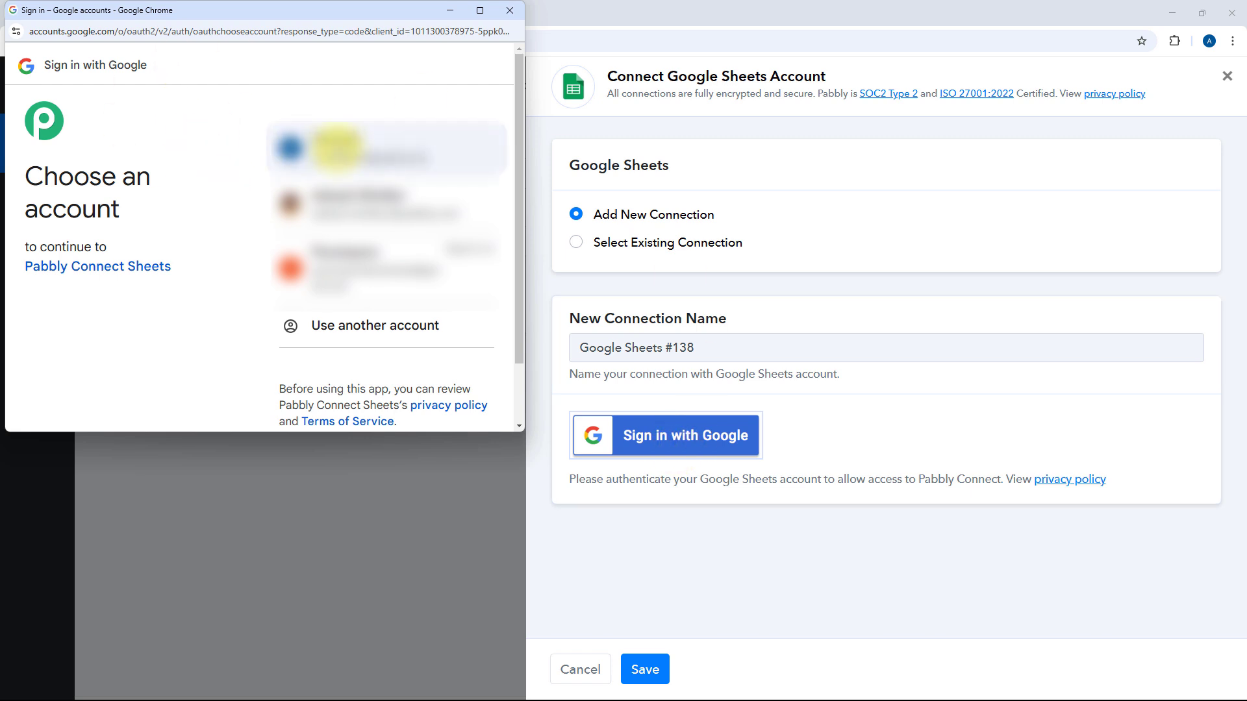
left_click(337, 149)
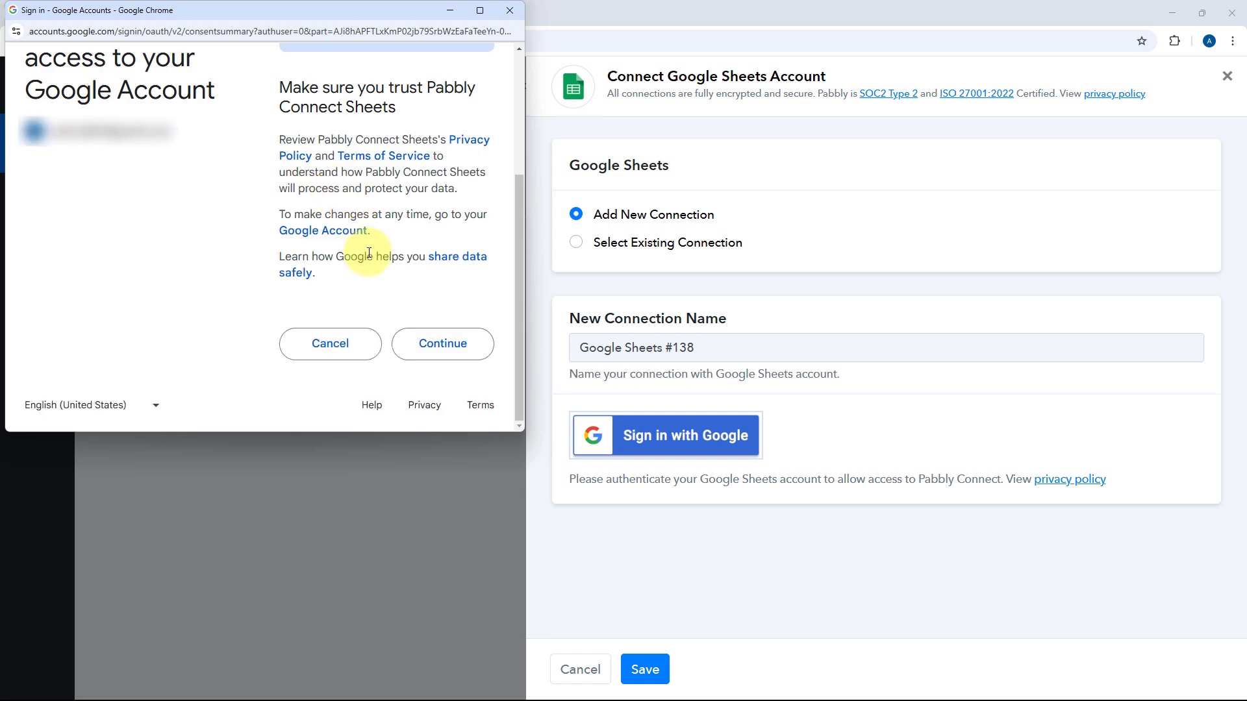
left_click(469, 337)
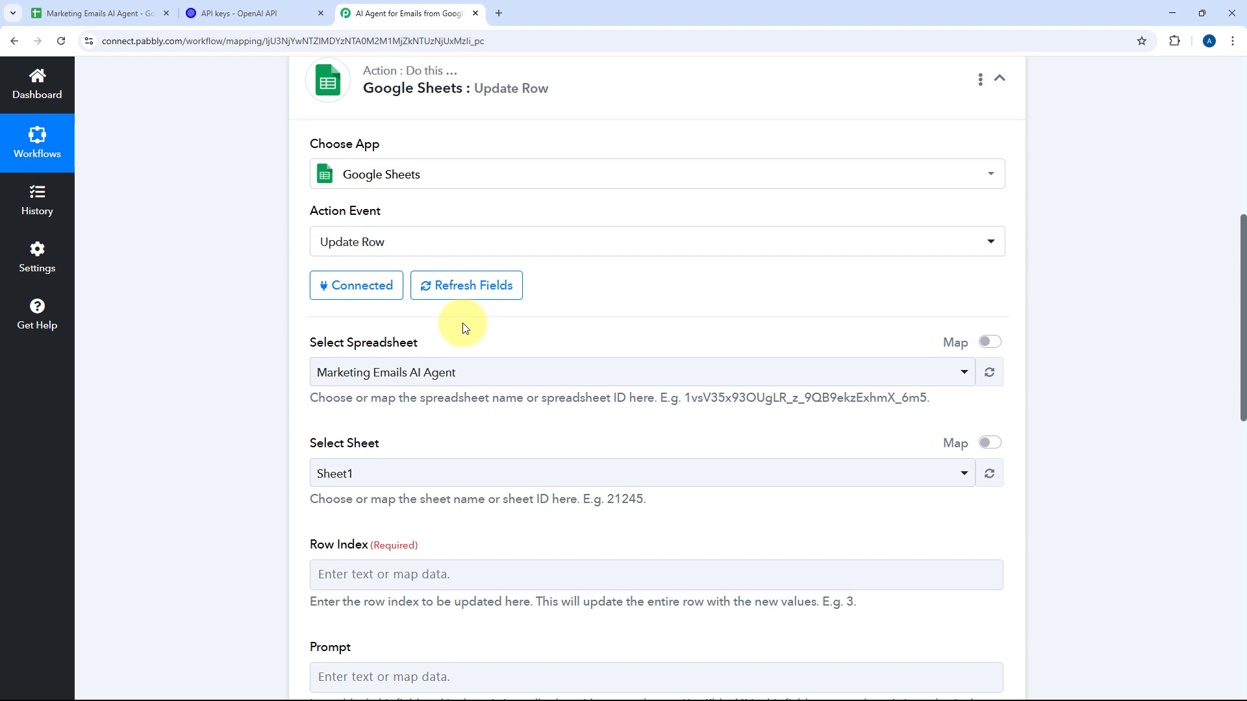
Browse the available spreadsheets and select Marketing Emails AI Agent for the Update Row action
scroll(463, 327, "down", 1)
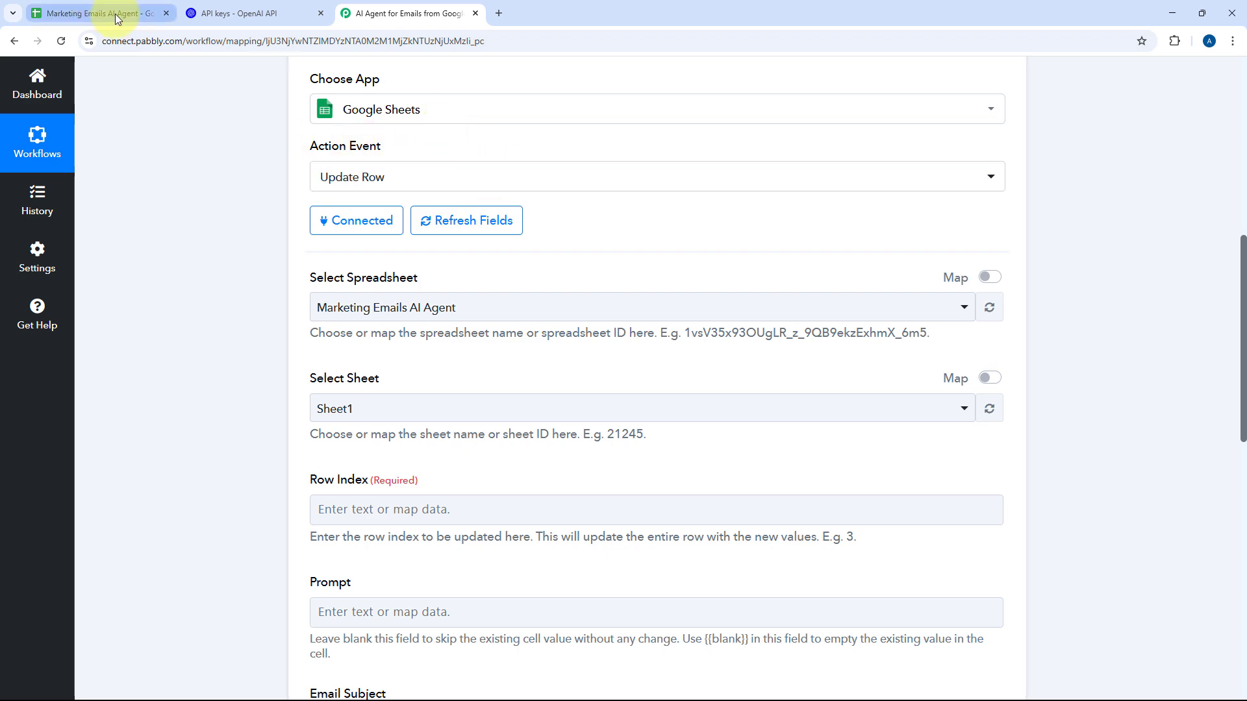
left_click(390, 307)
scroll(279, 289, "down", 4)
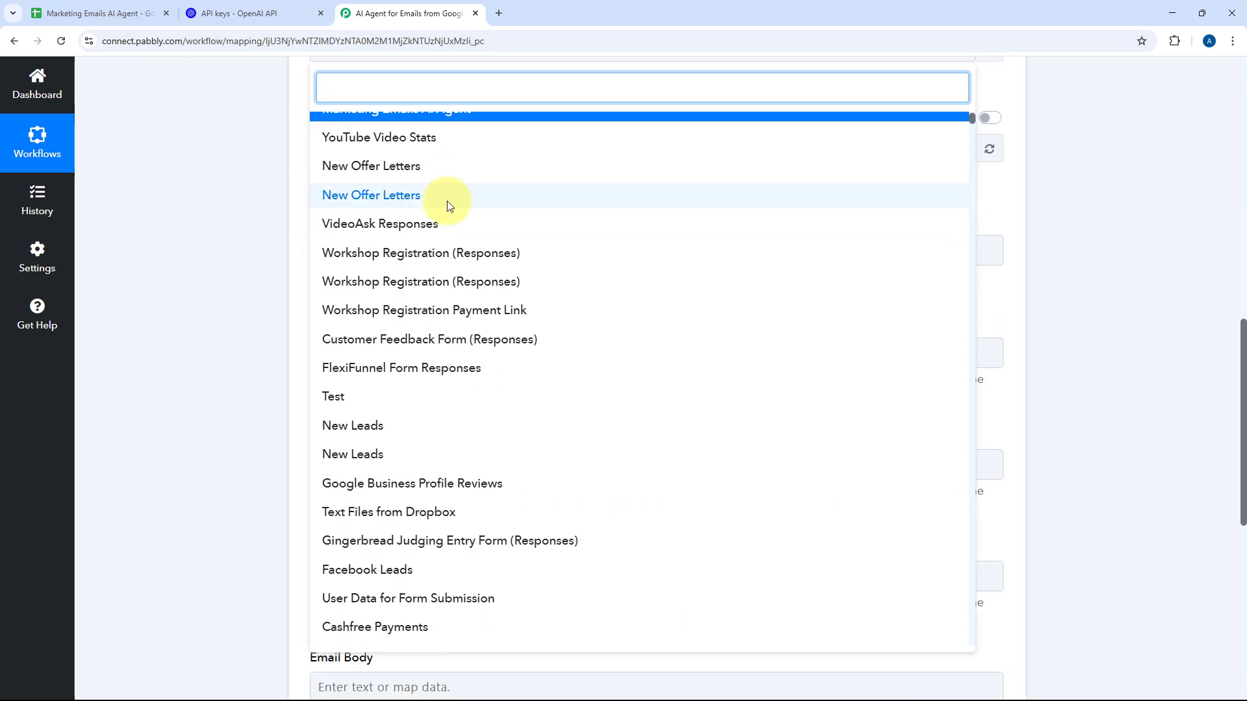
scroll(450, 206, "down", 16)
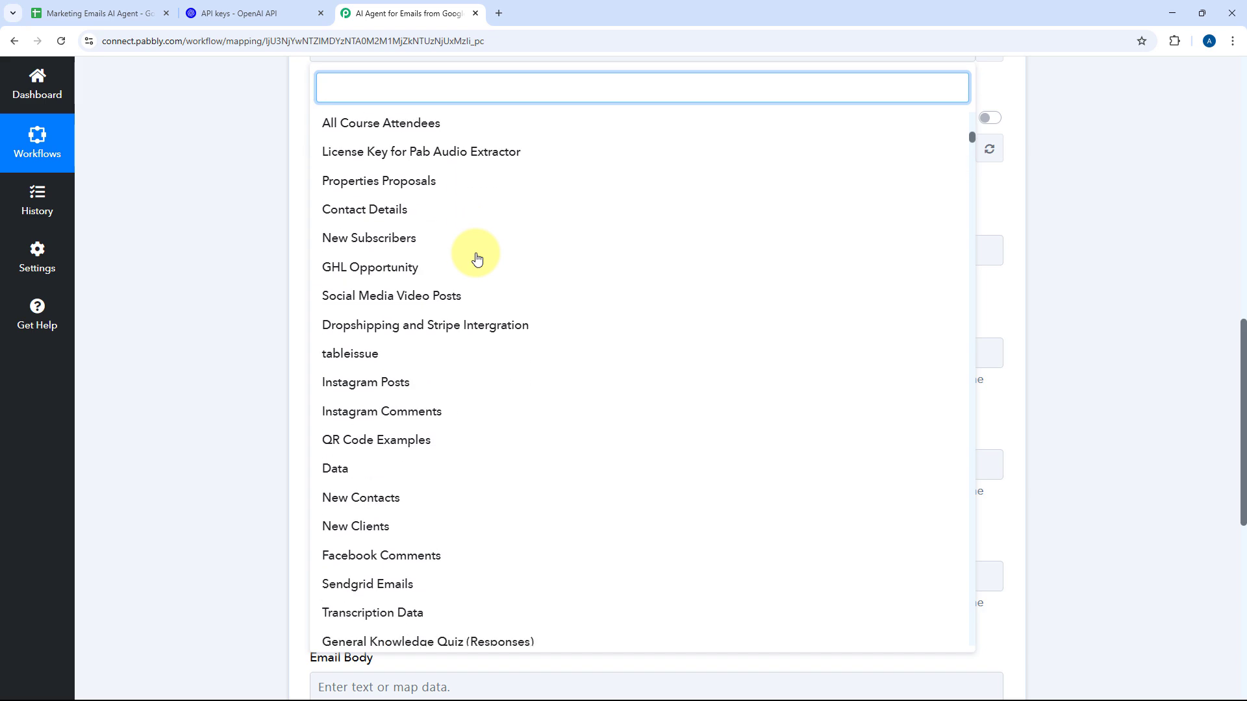
scroll(477, 259, "up", 13)
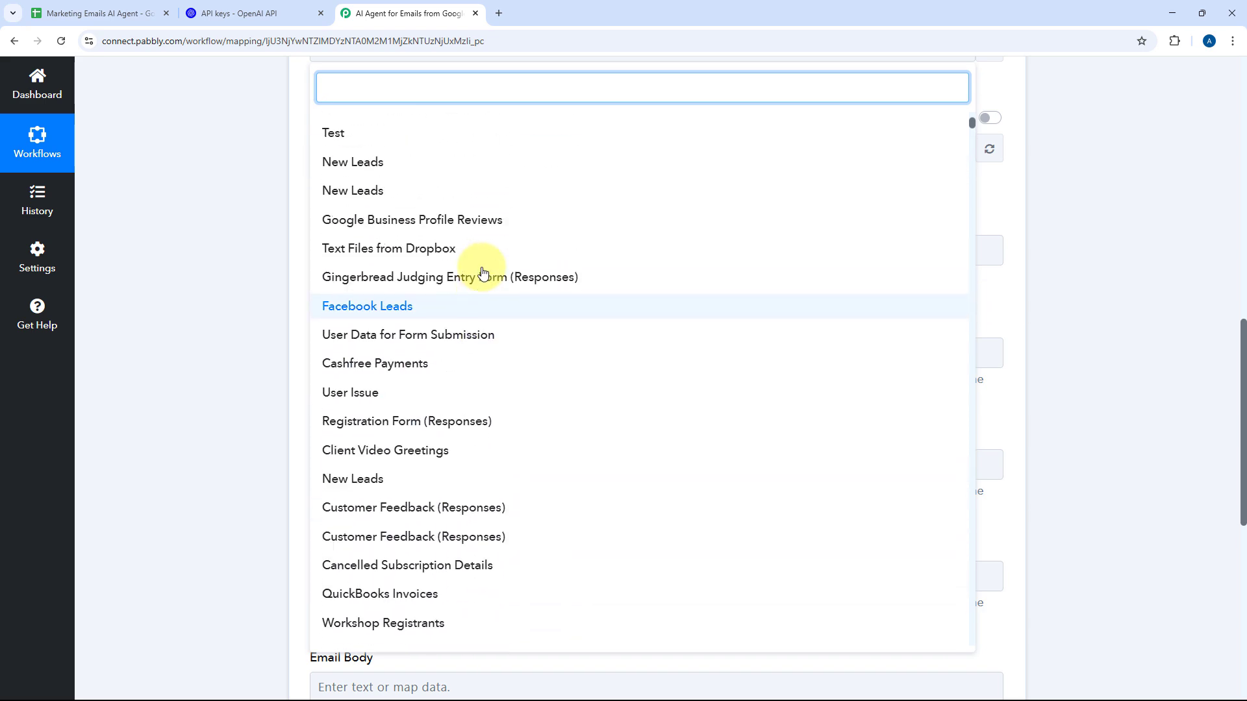
scroll(483, 271, "up", 7)
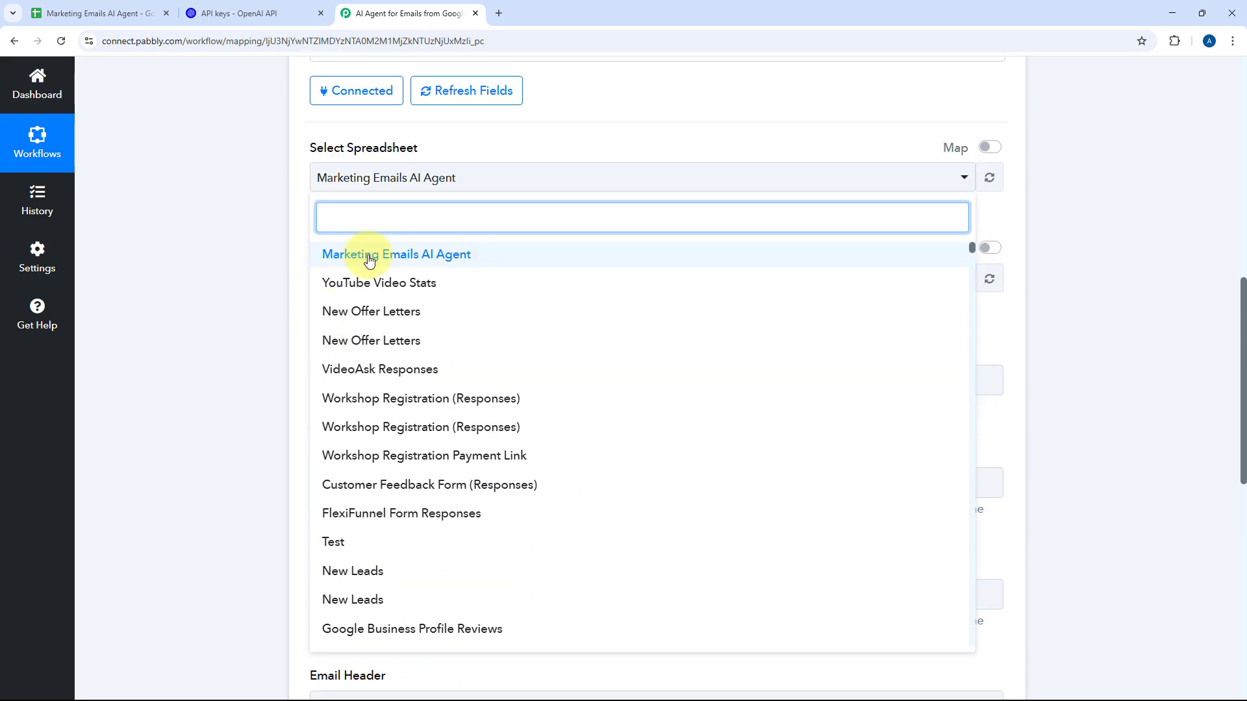
left_click(369, 259)
Check the row 2 cells under the email columns in the Marketing Emails AI Agent spreadsheet, then return to the workflow
left_click(101, 13)
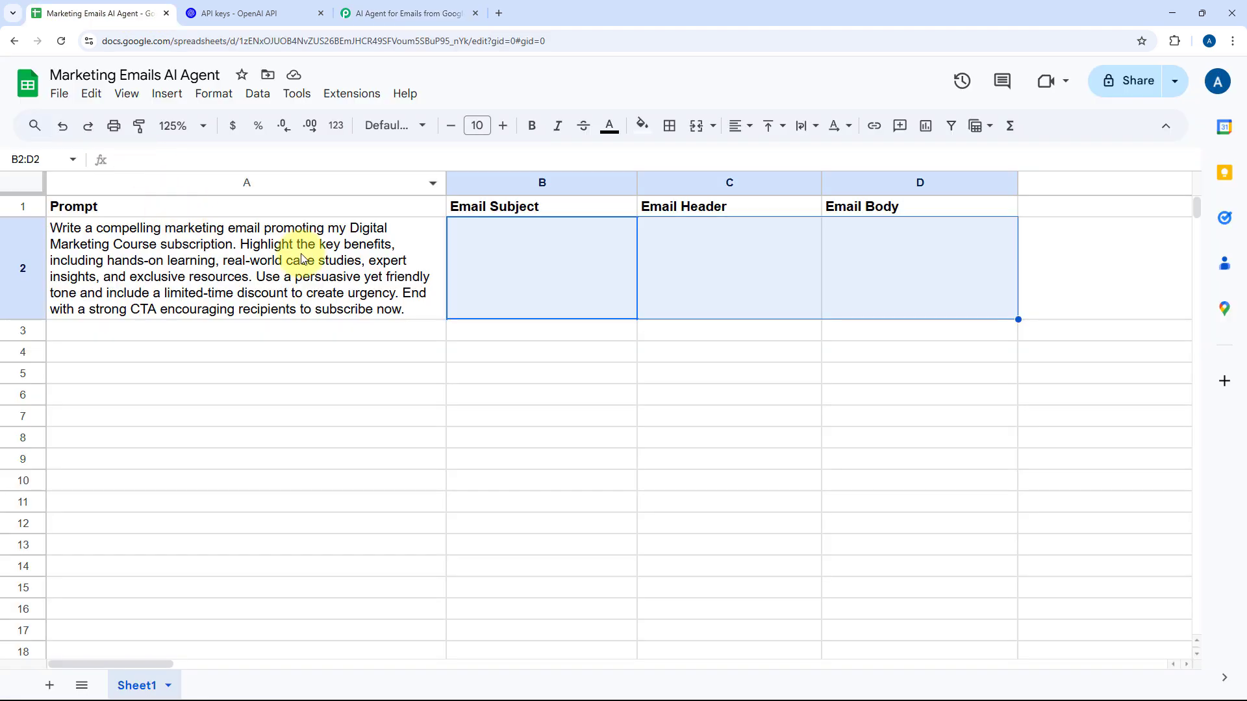
left_click(528, 255)
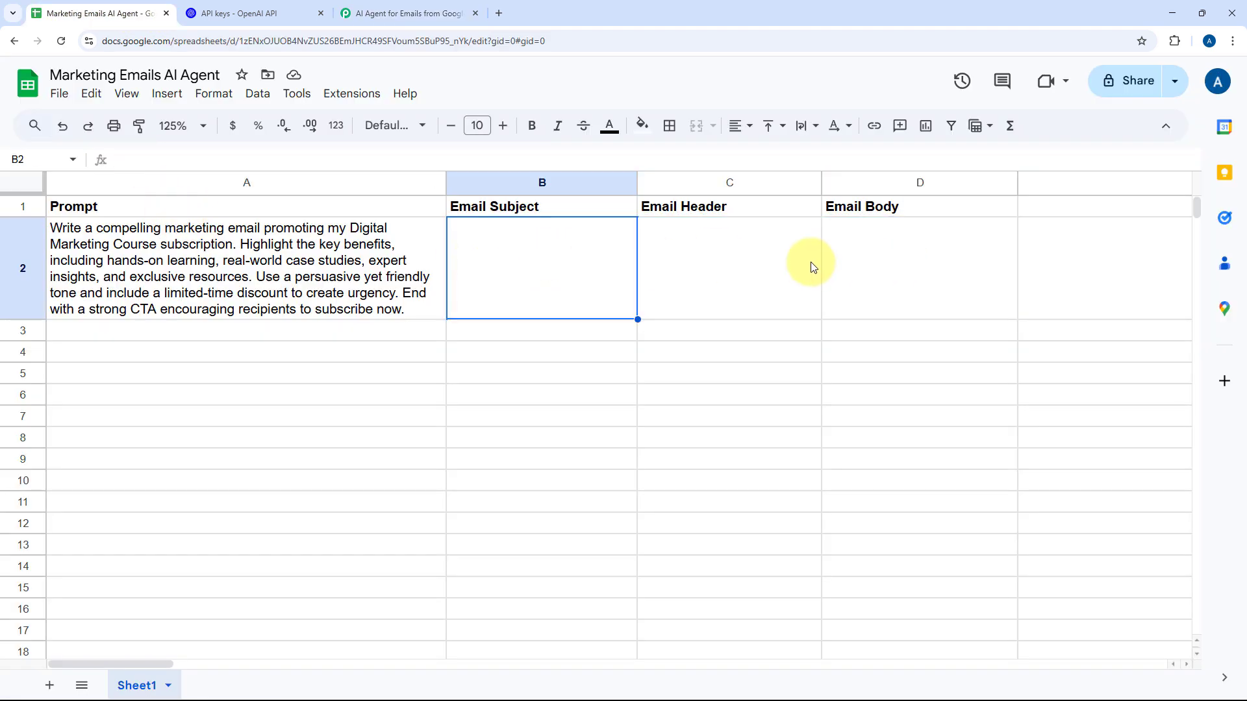
left_click(354, 13)
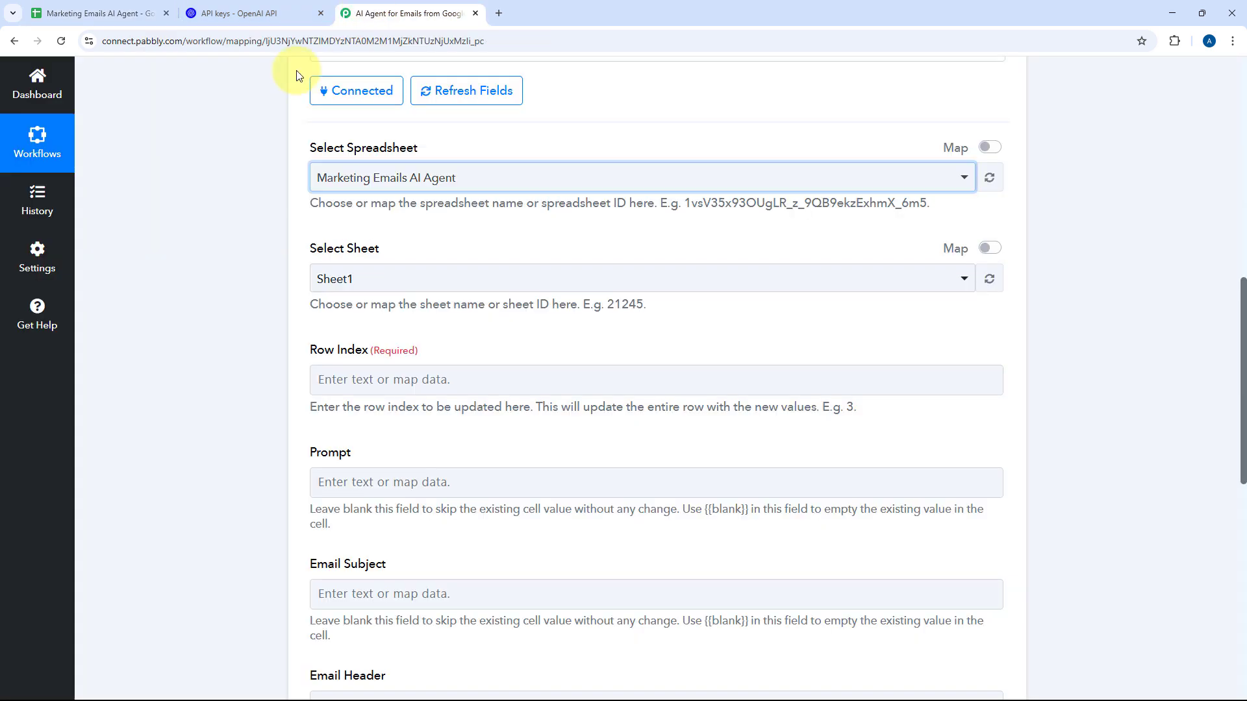
Choose Sheet1 as the Update Row action's sheet, checking it against the sheet name in the spreadsheet
left_click(361, 278)
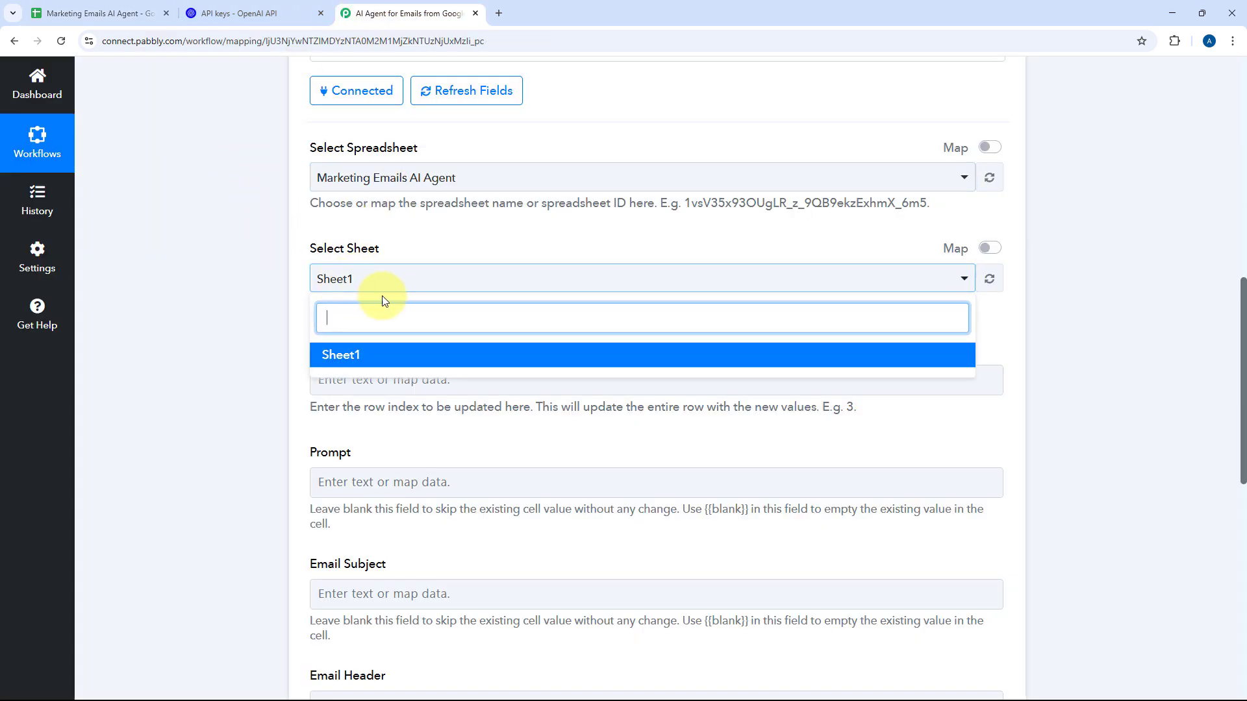
left_click(127, 5)
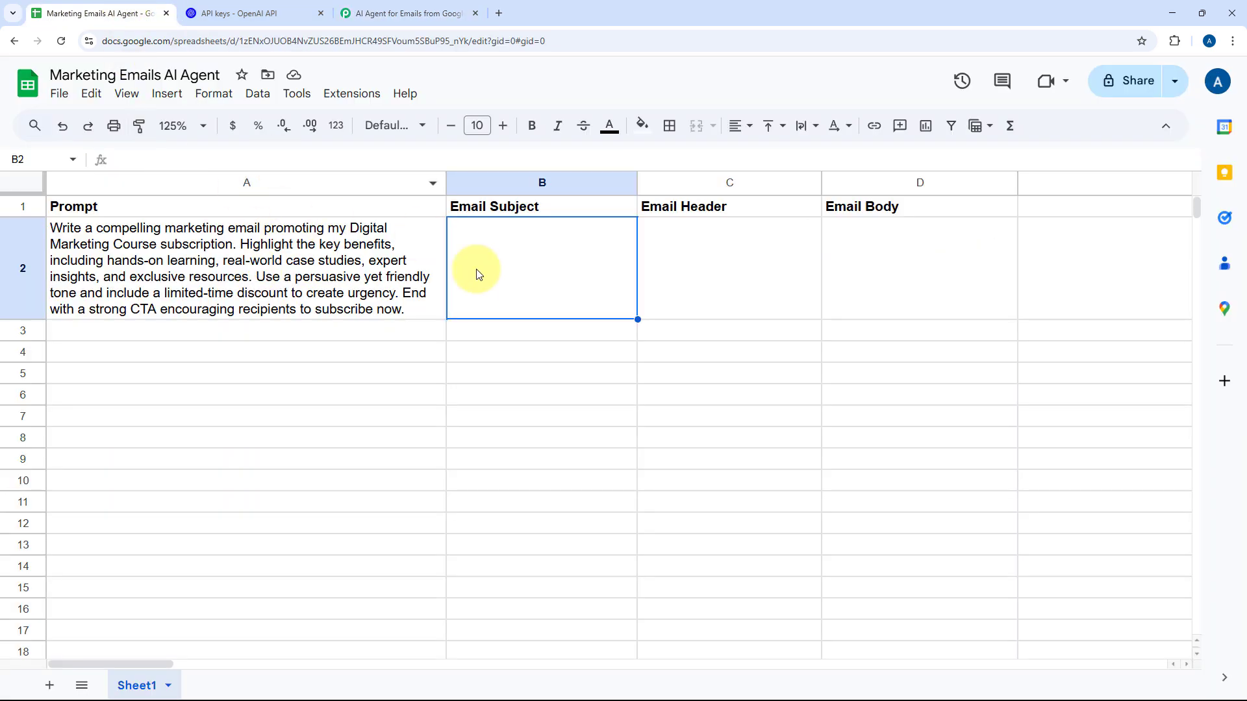
left_click(416, 13)
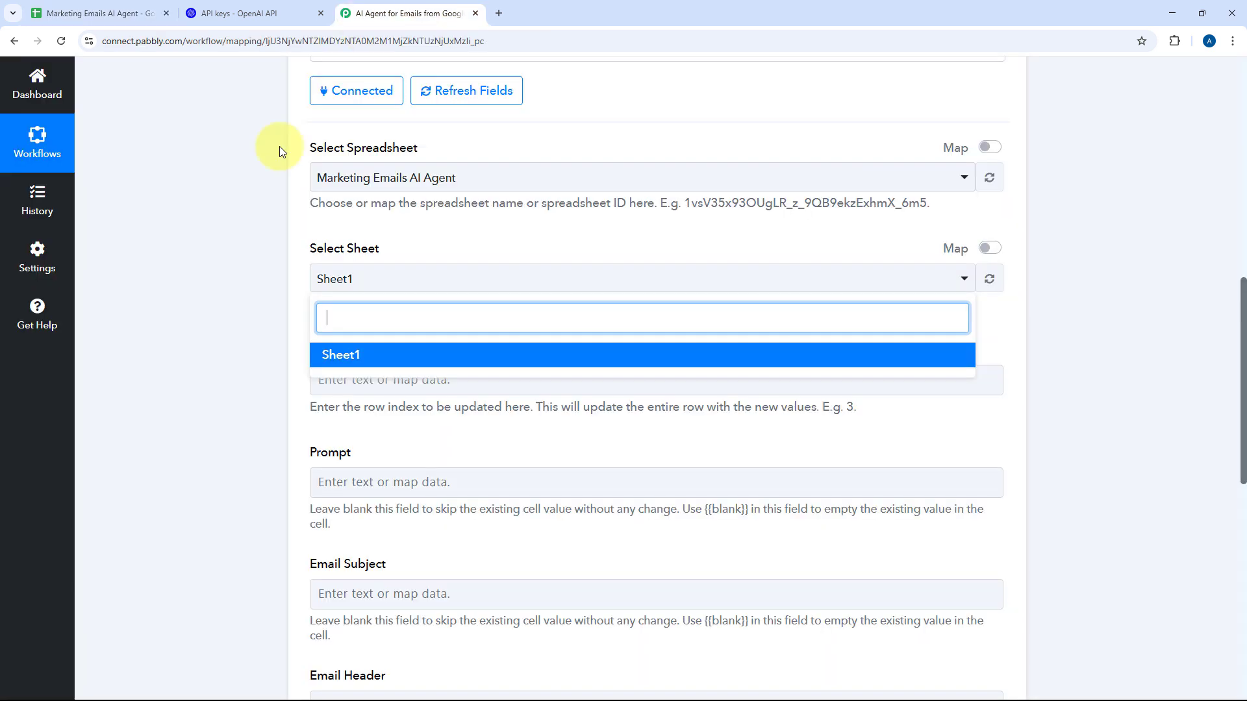
left_click(362, 368)
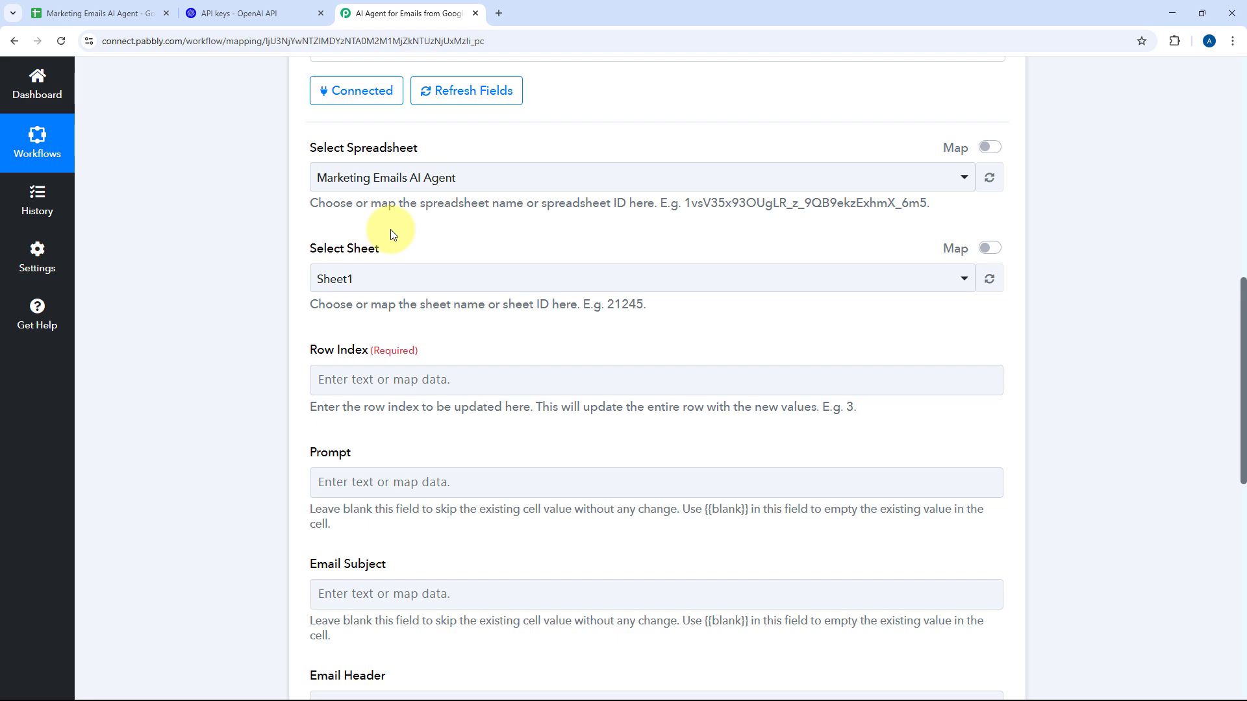
left_click(107, 13)
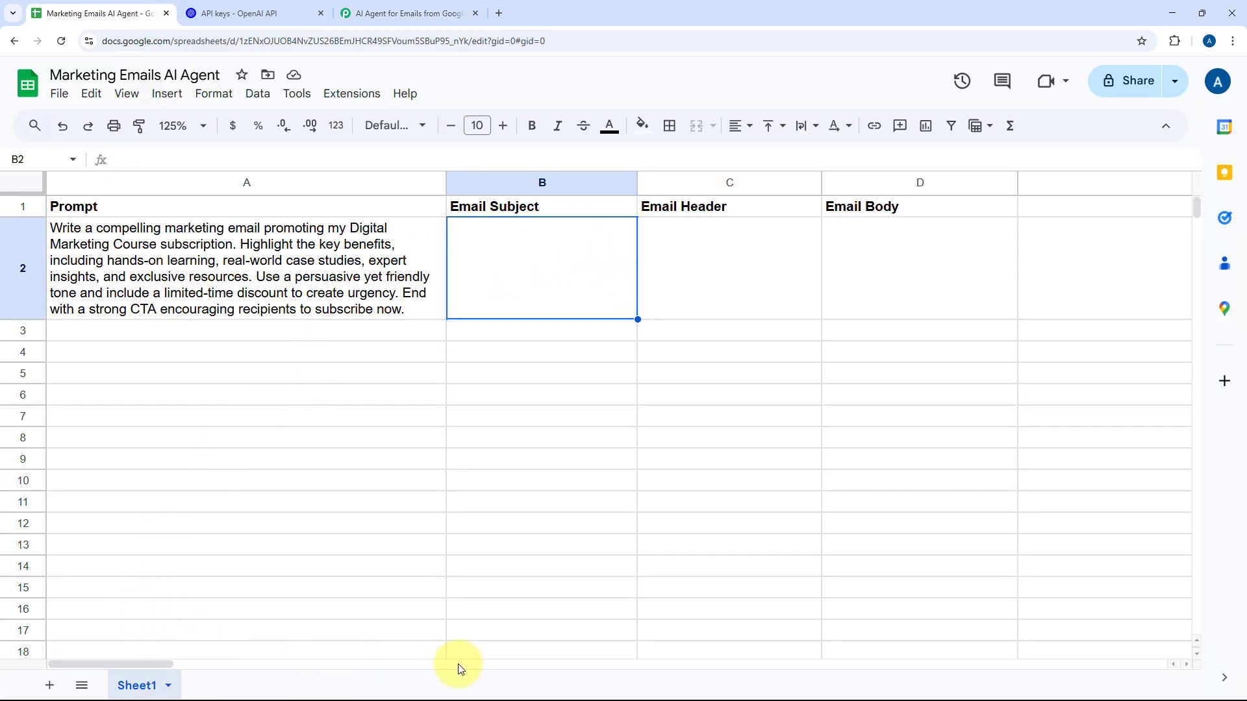
left_click(415, 15)
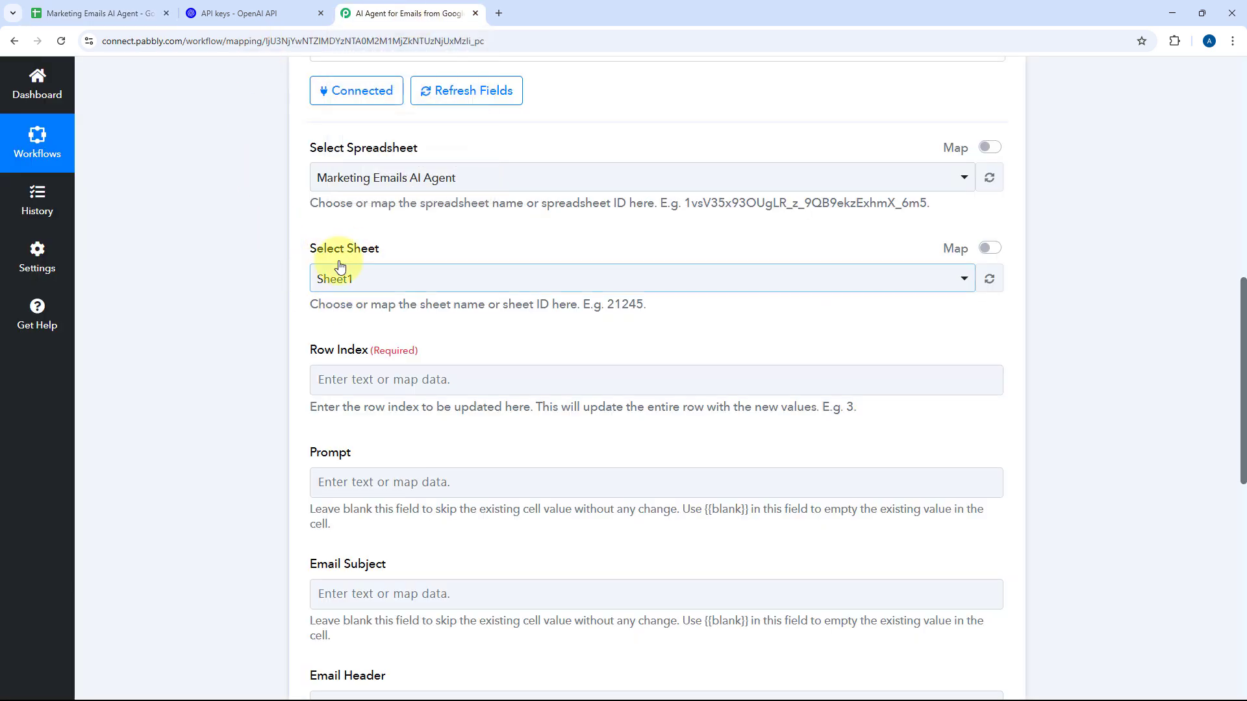
Check which spreadsheet row holds the prompt for the required Row Index field, then return to the workflow
scroll(431, 314, "down", 2)
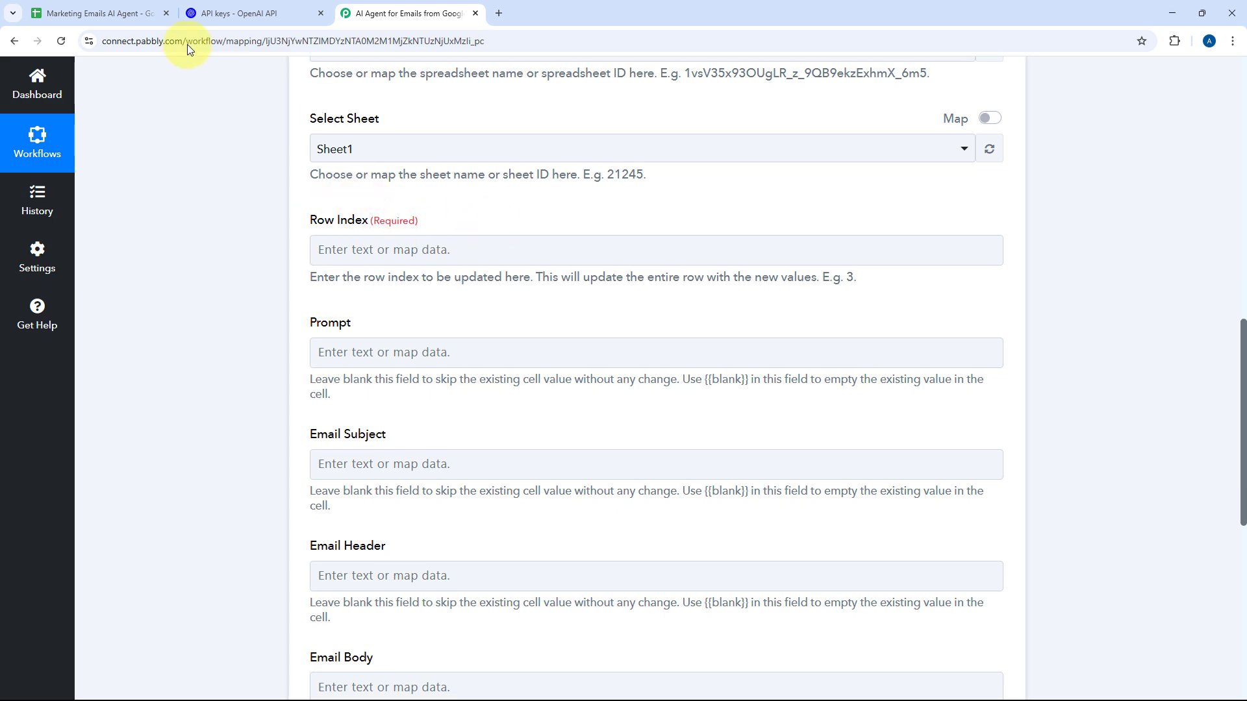
left_click(104, 13)
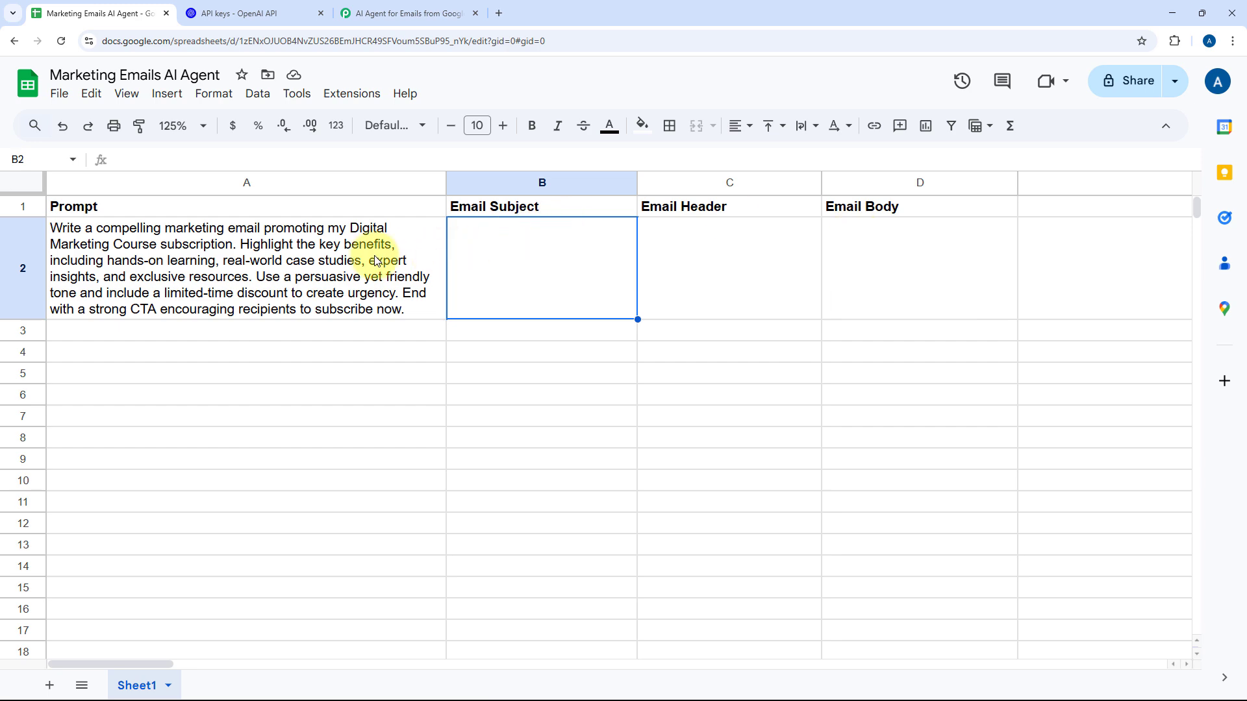
left_click(187, 252)
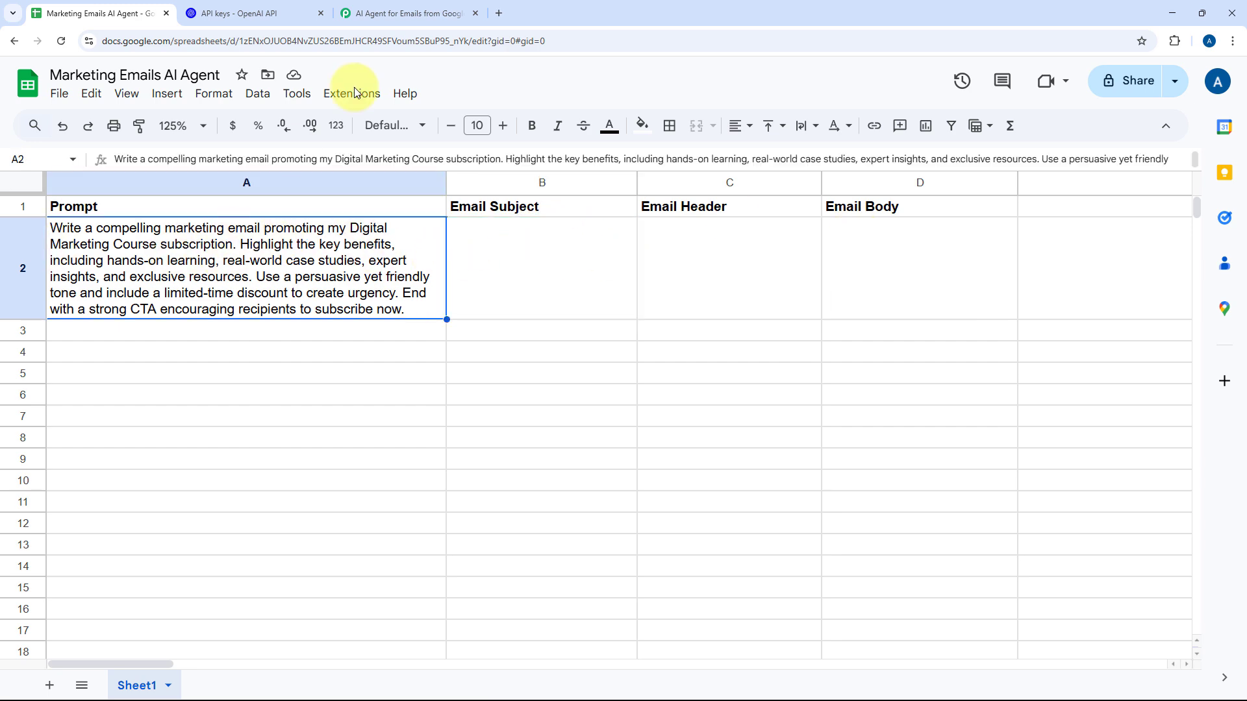
left_click(419, 14)
Expand the Google Sheets trigger and examine the RowIndex value in its received response
scroll(273, 215, "up", 7)
scroll(247, 260, "up", 5)
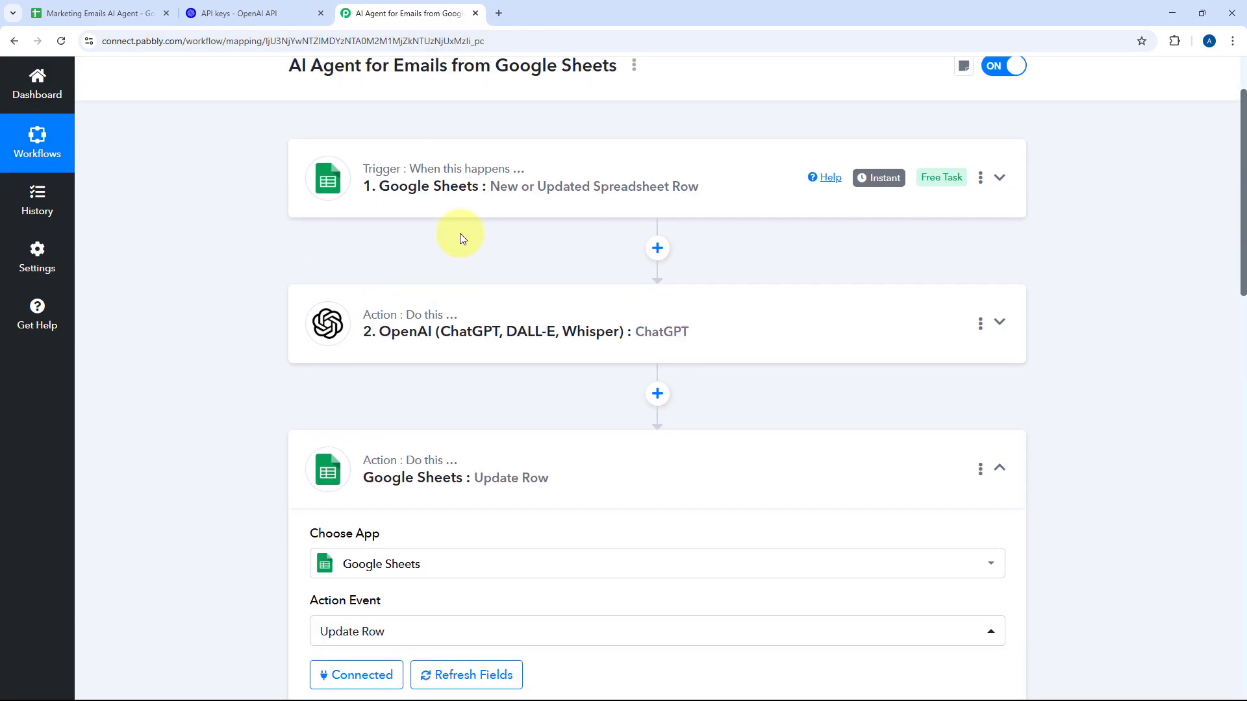
left_click(495, 170)
scroll(223, 297, "up", 2)
scroll(224, 292, "down", 12)
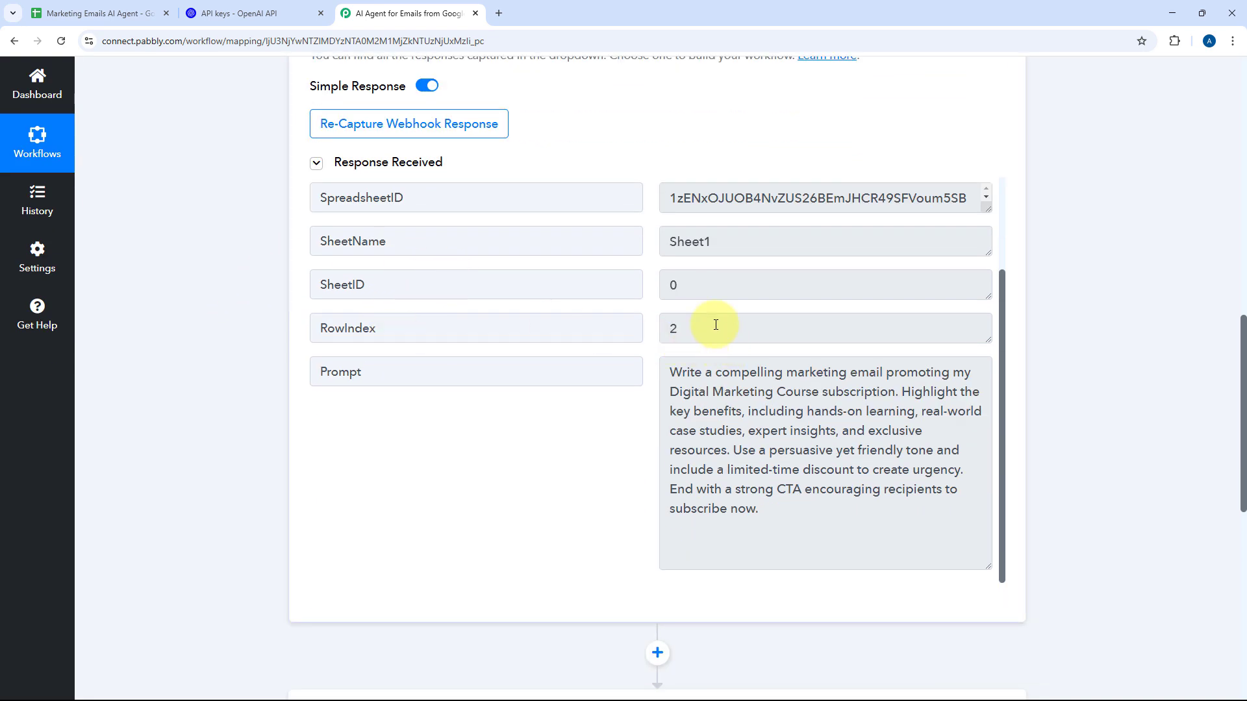
left_click_drag(716, 324, 653, 332)
left_click(653, 329)
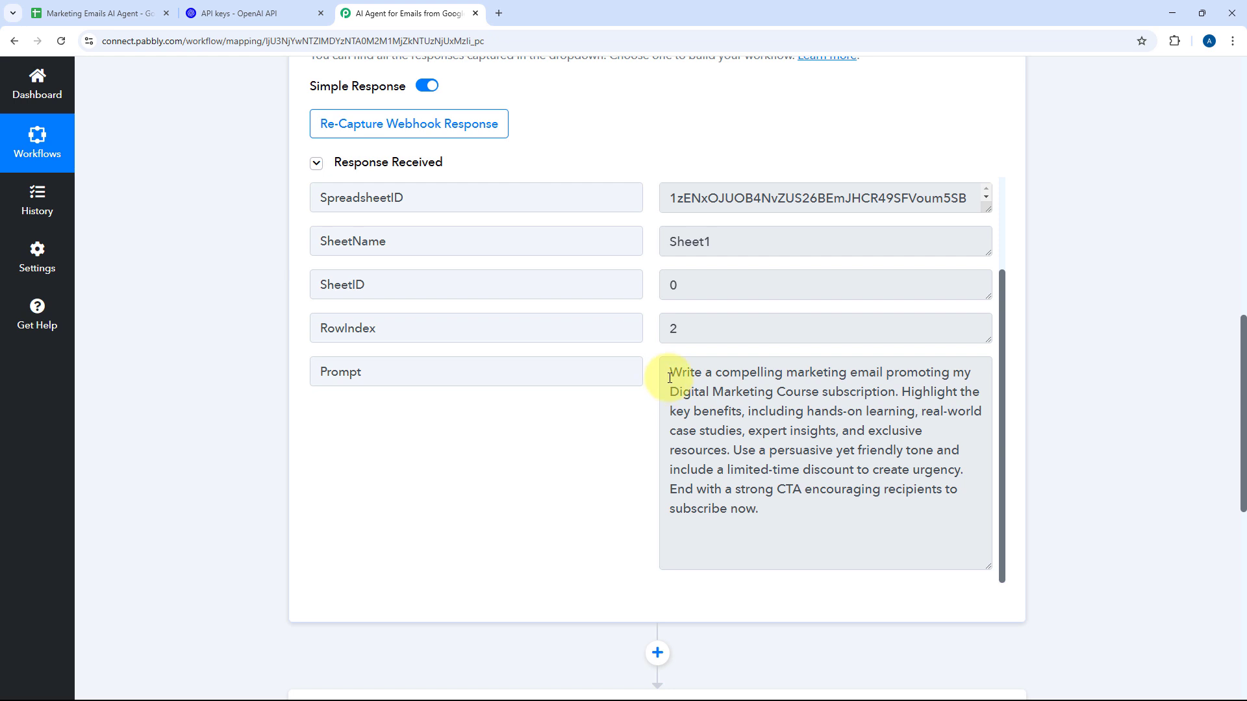
left_click_drag(989, 568, 987, 598)
scroll(682, 429, "down", 1)
scroll(712, 450, "down", 1)
left_click_drag(686, 398, 656, 400)
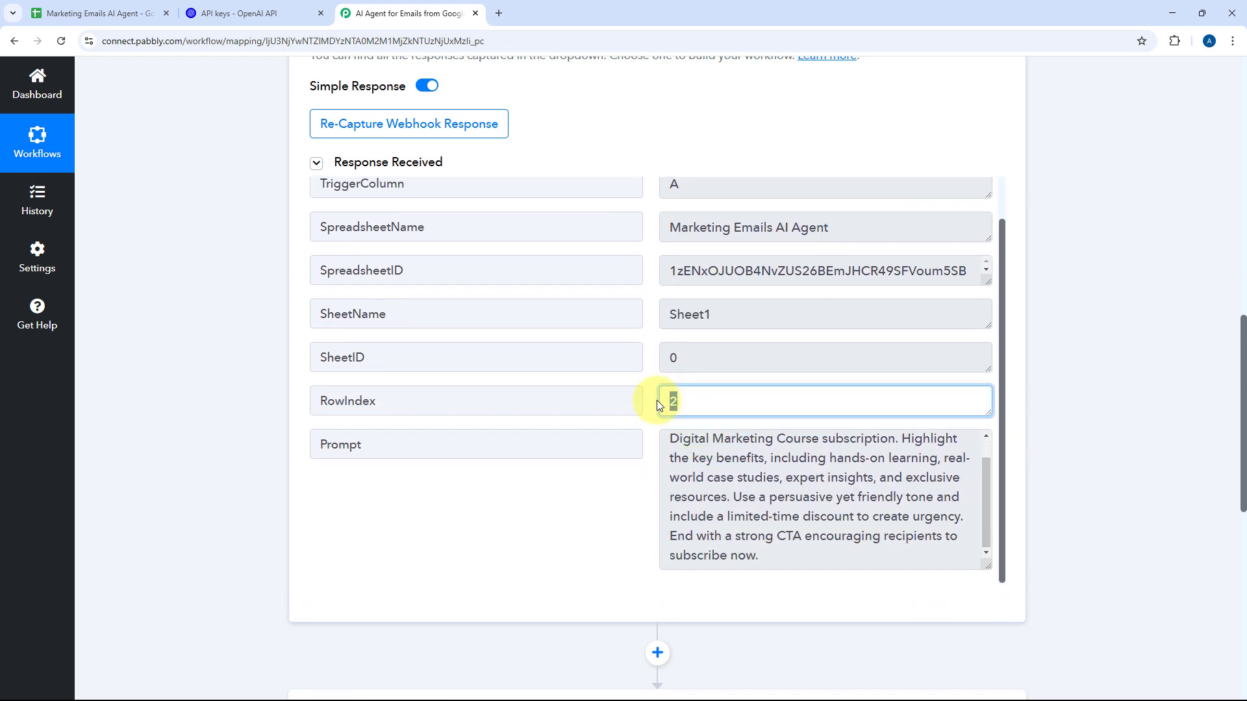
left_click(653, 399)
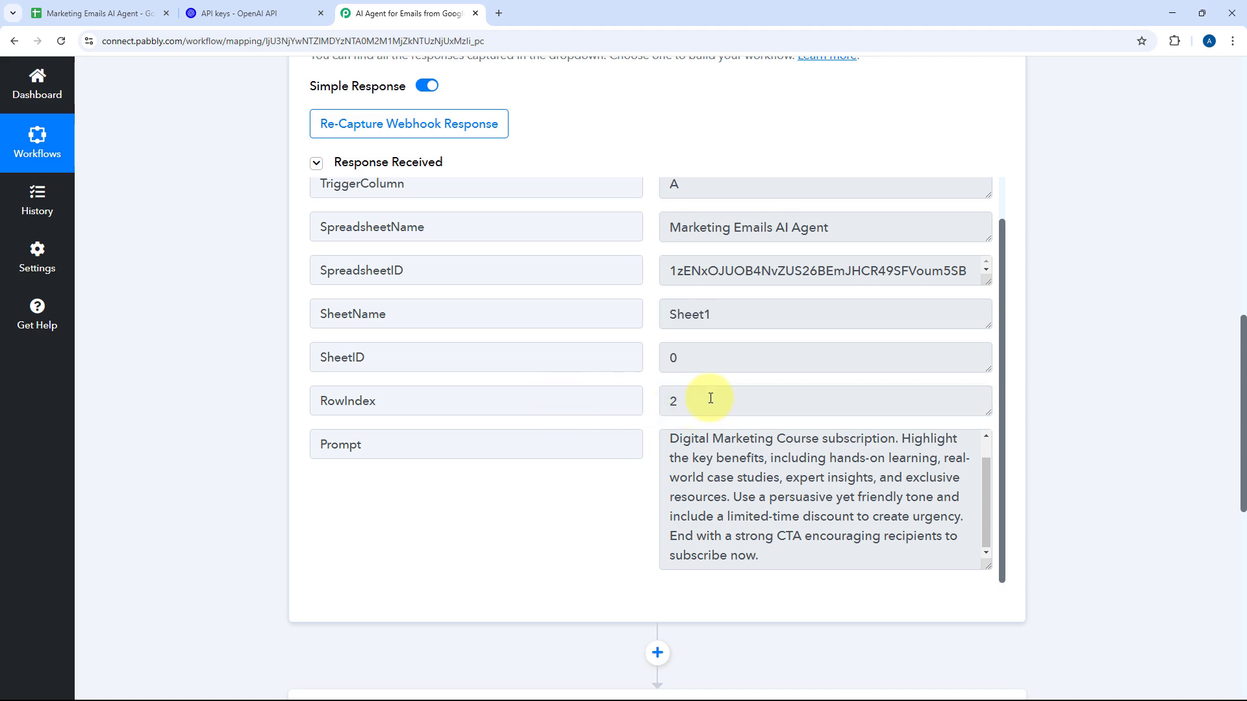
Reopen the Update Row action and map its Row Index field to RowIndex from the Google Sheets trigger
scroll(223, 333, "down", 6)
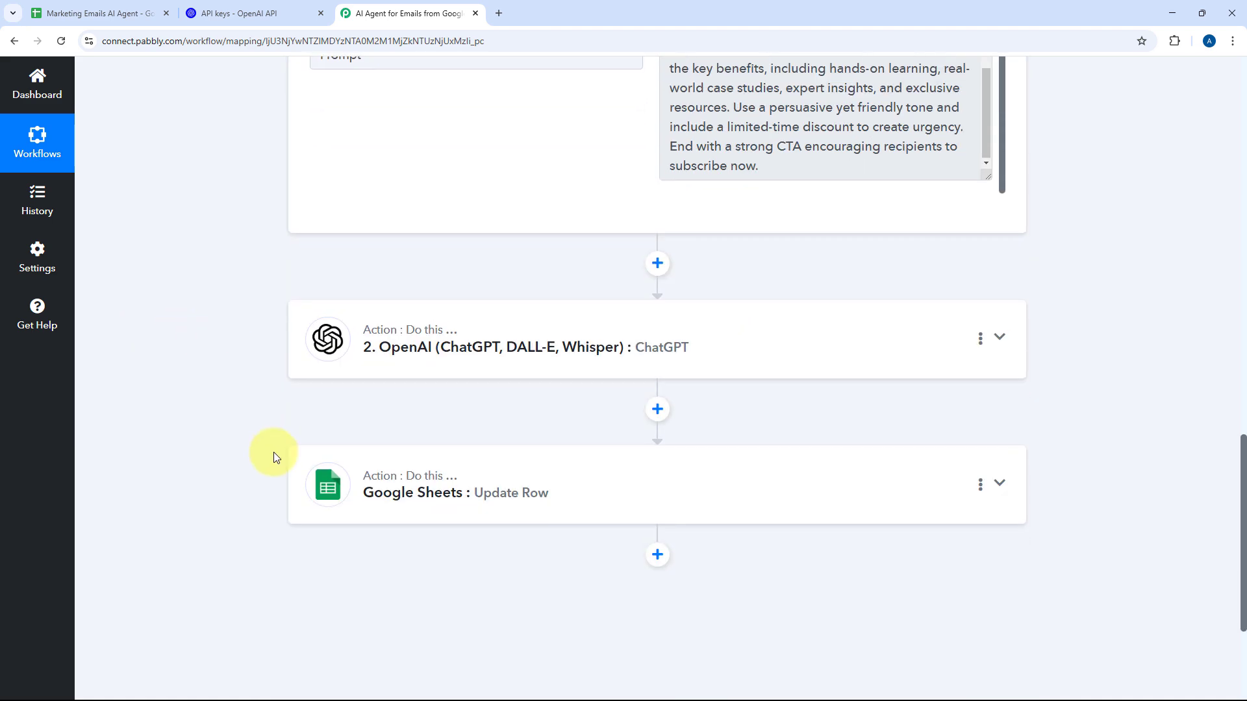
left_click(571, 475)
scroll(212, 355, "up", 13)
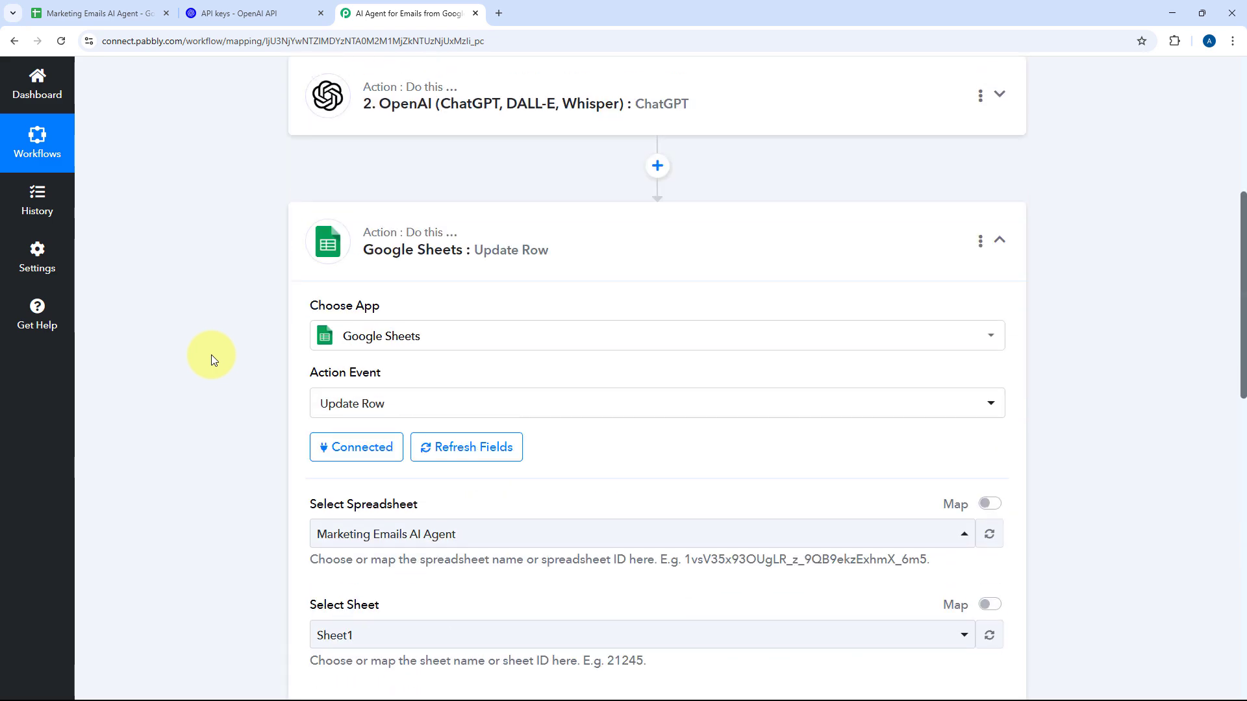
scroll(212, 355, "down", 4)
scroll(212, 354, "down", 3)
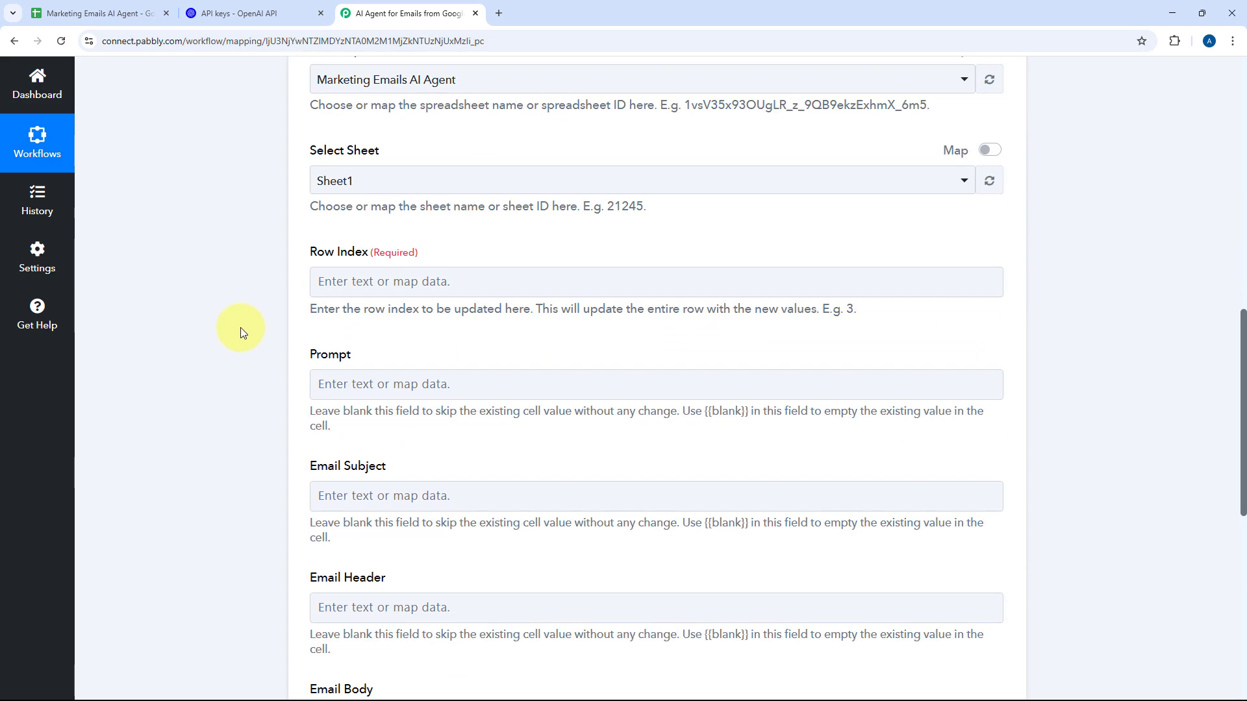
left_click(367, 282)
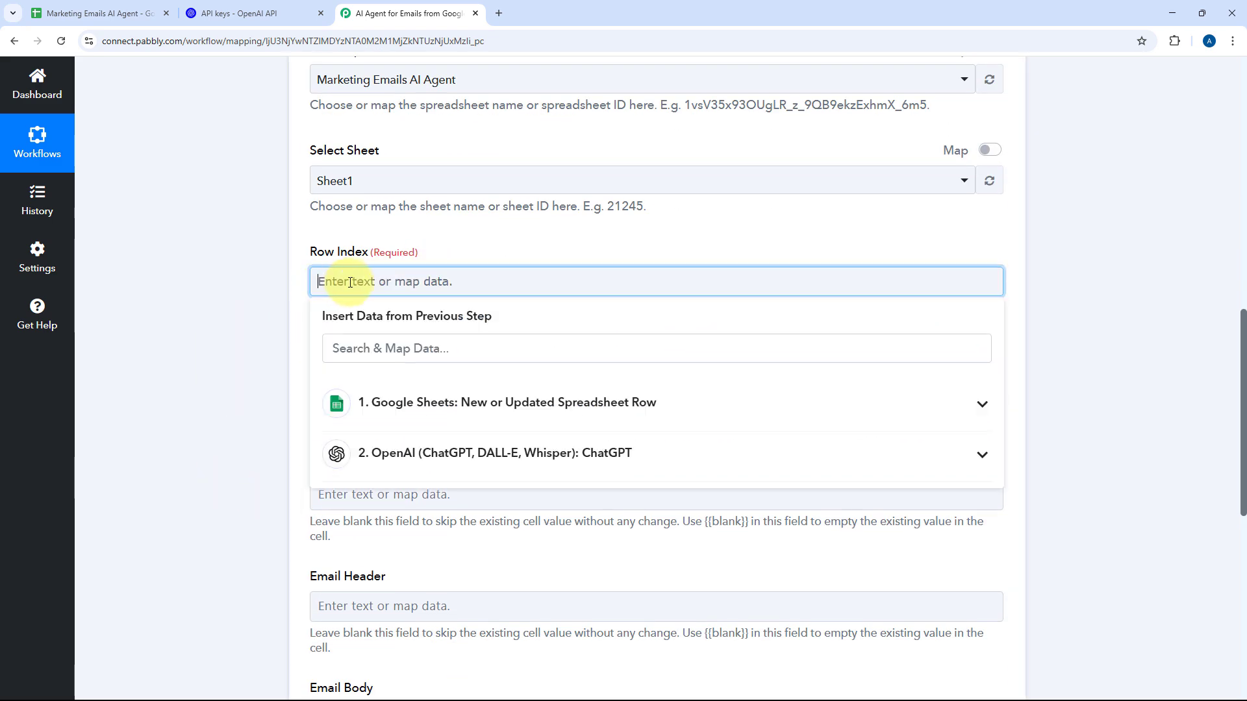
left_click(444, 407)
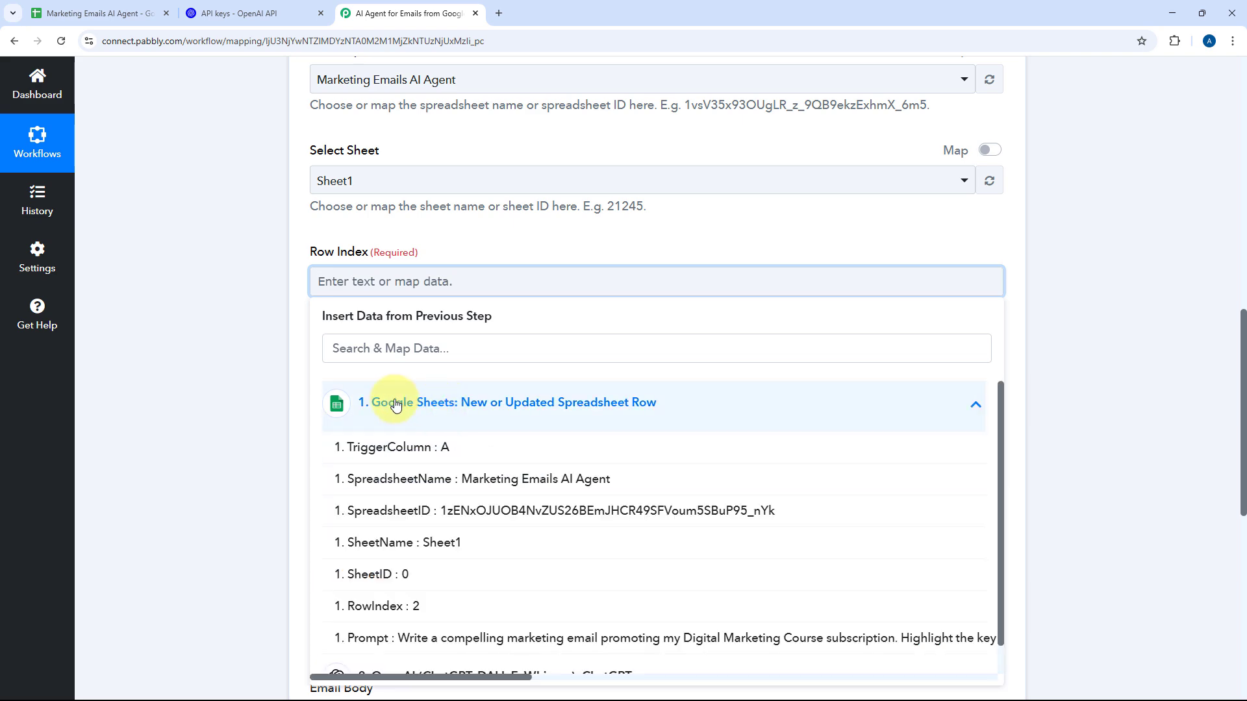
scroll(266, 389, "down", 2)
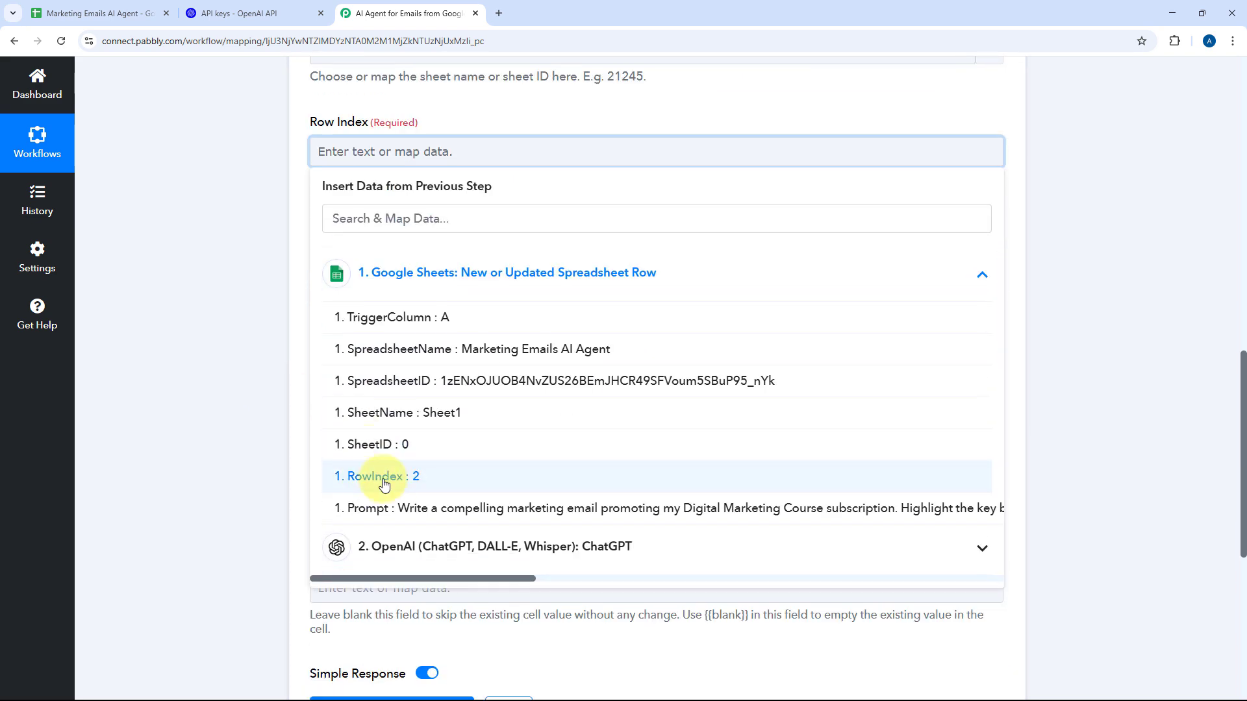
left_click(385, 479)
left_click(275, 197)
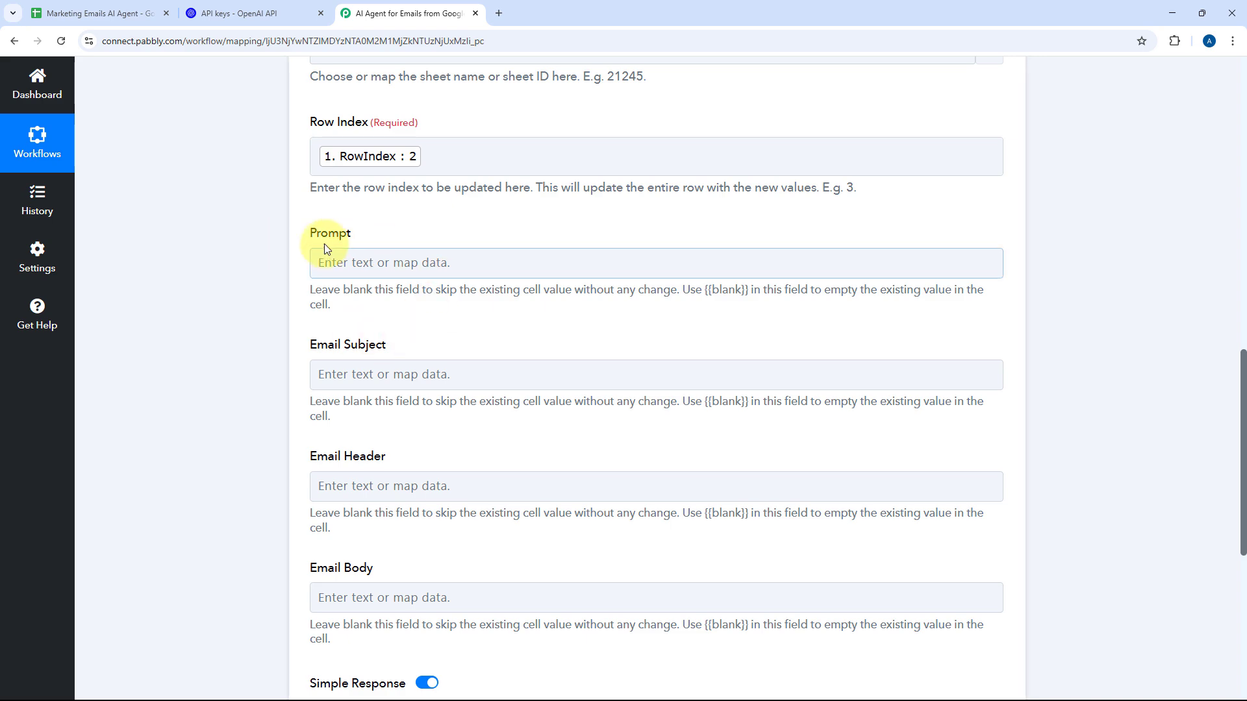
Compare the Update Row action's Prompt, Email Subject, Email Header and Email Body fields with the spreadsheet columns
scroll(306, 256, "down", 2)
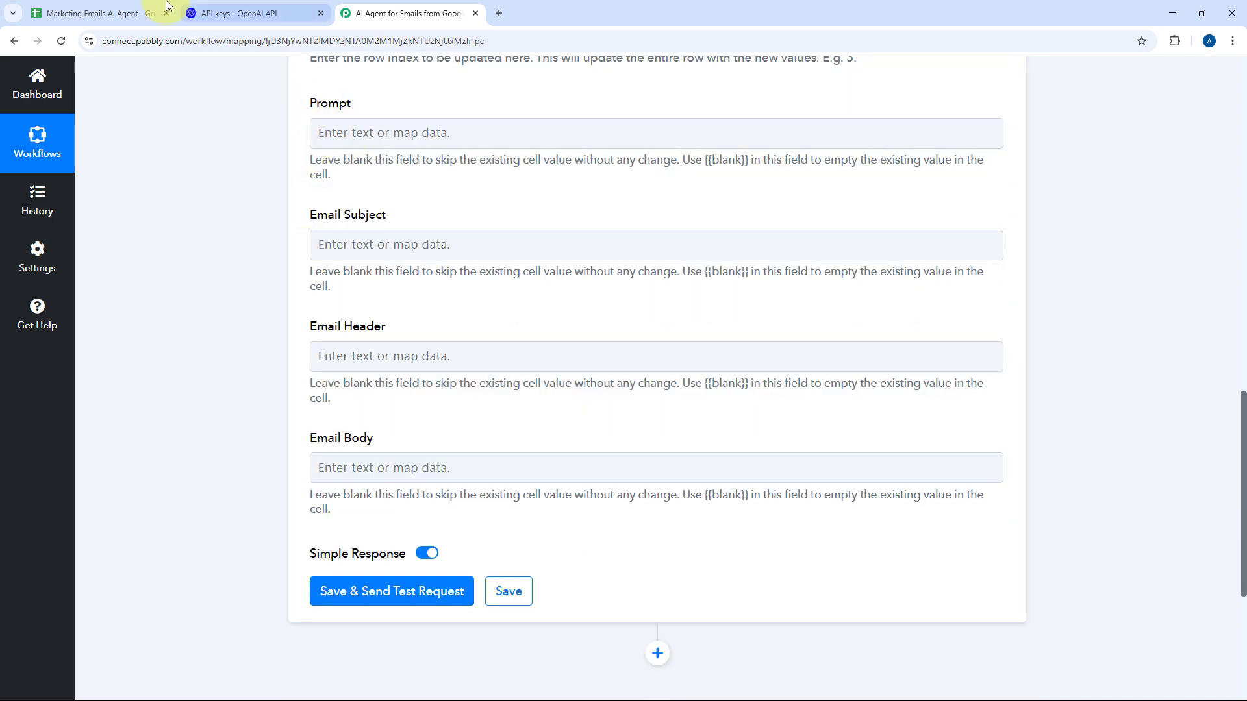
left_click(103, 14)
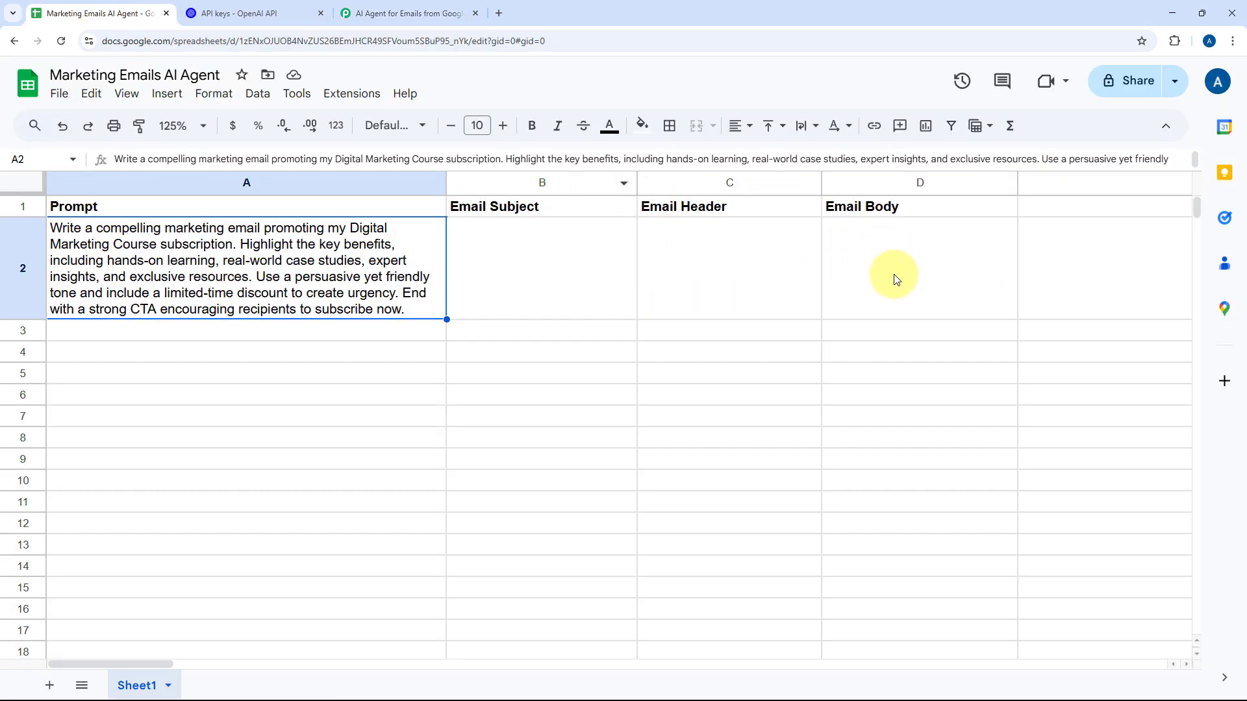
left_click(410, 13)
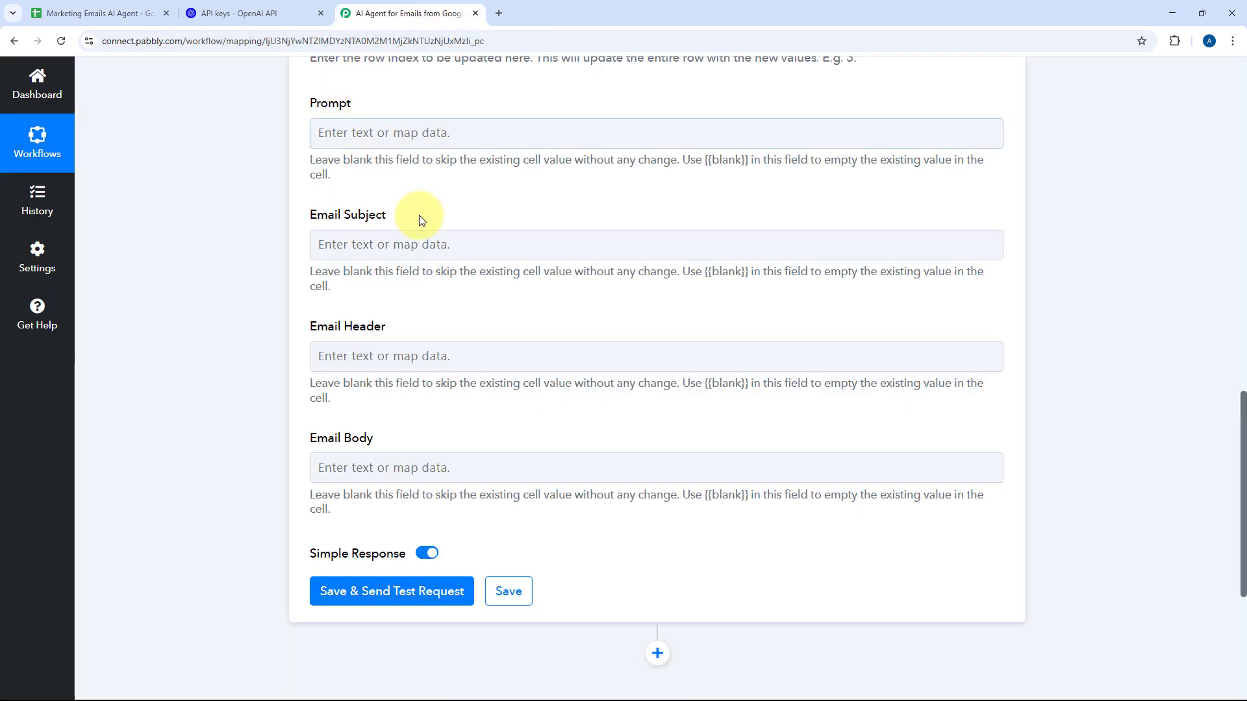
left_click(374, 469)
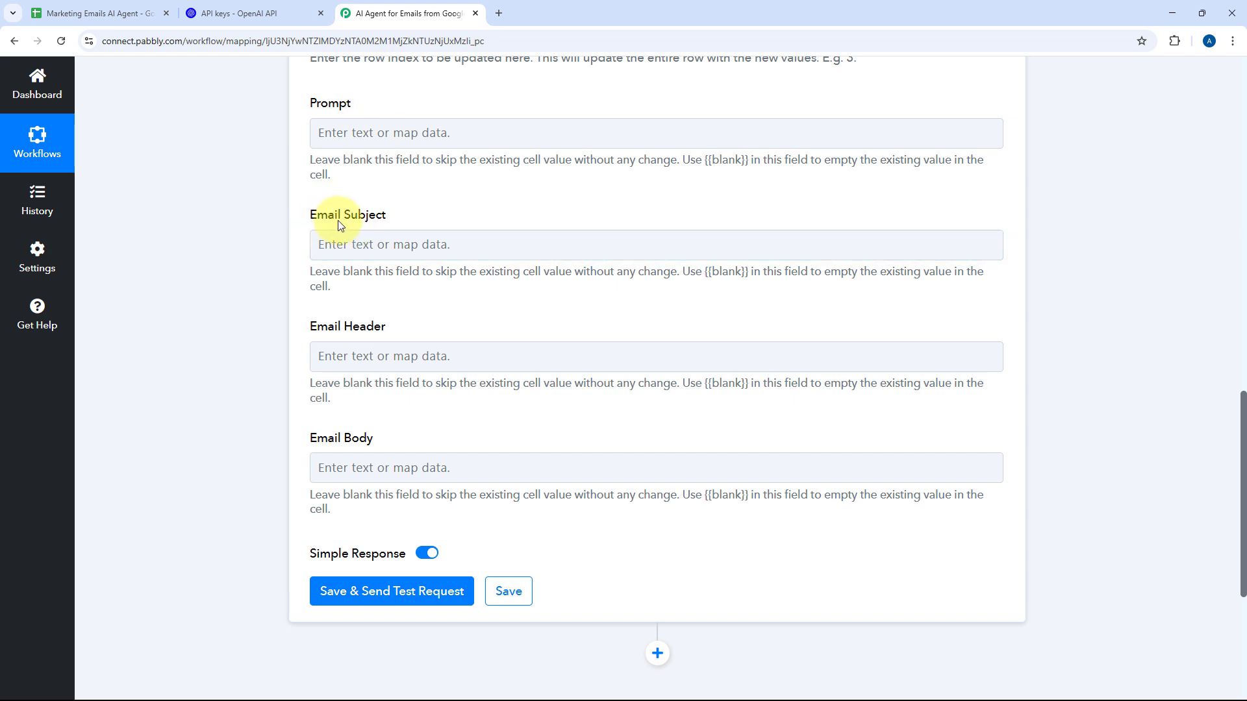
Map the Email Subject field to Choices 0 Message Content Subject from the ChatGPT step
left_click(332, 244)
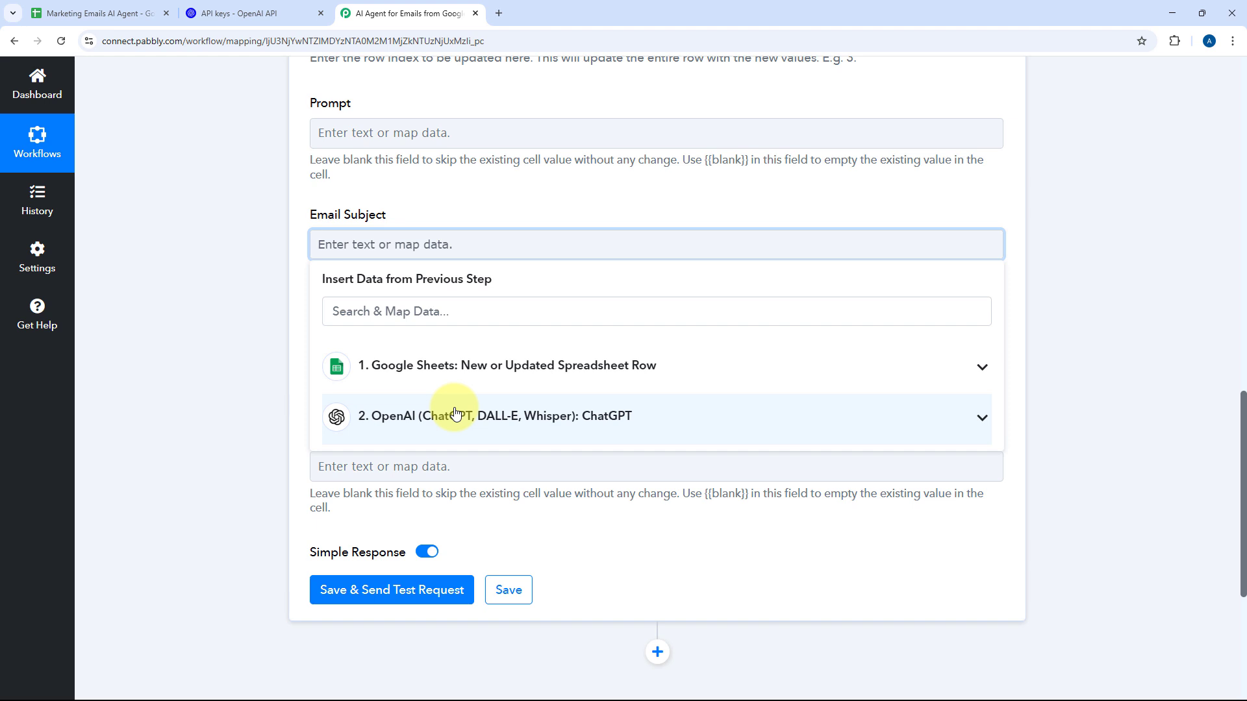
left_click(455, 416)
scroll(459, 513, "down", 2)
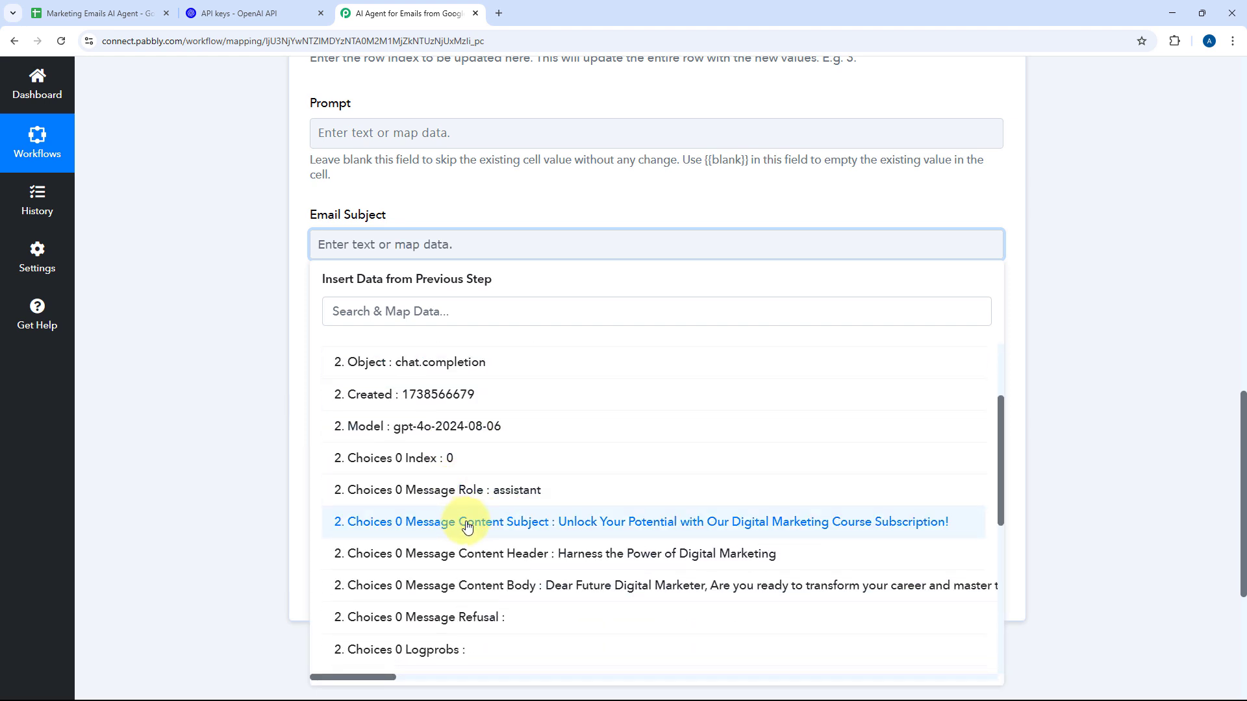
left_click(467, 525)
left_click(429, 206)
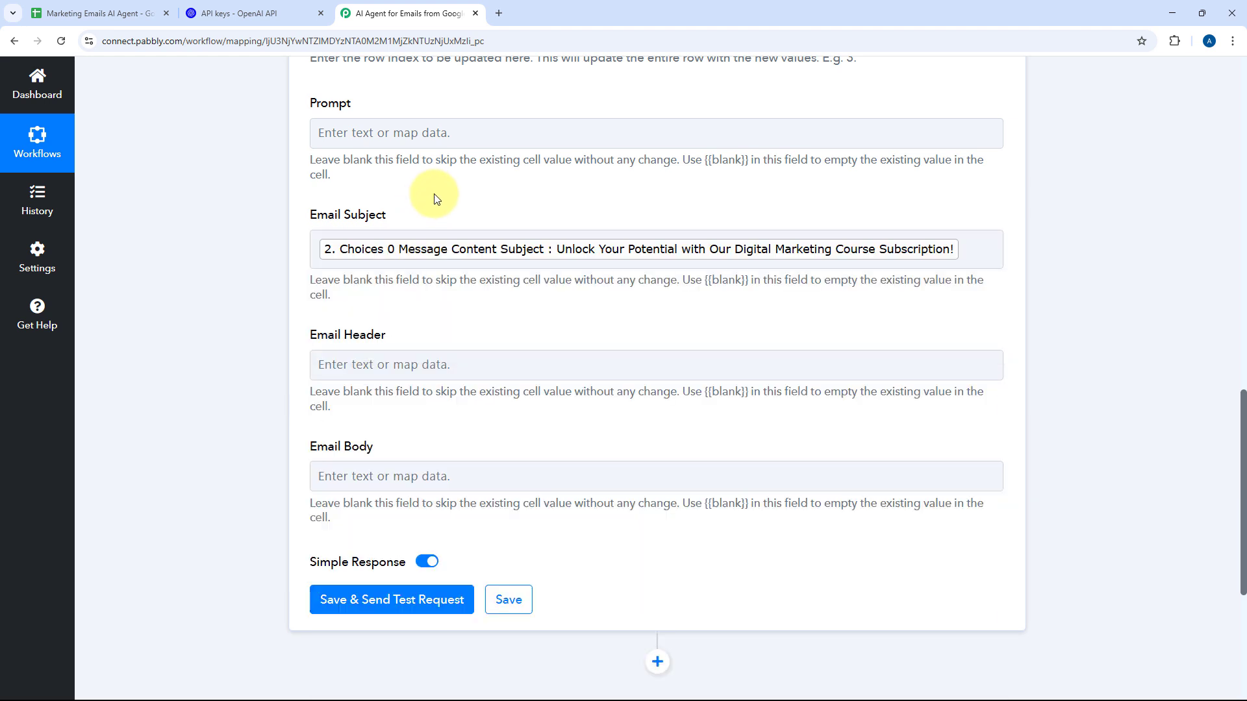
Map the Email Header field to Choices 0 Message Content Header from the ChatGPT step
scroll(429, 208, "down", 2)
left_click(356, 235)
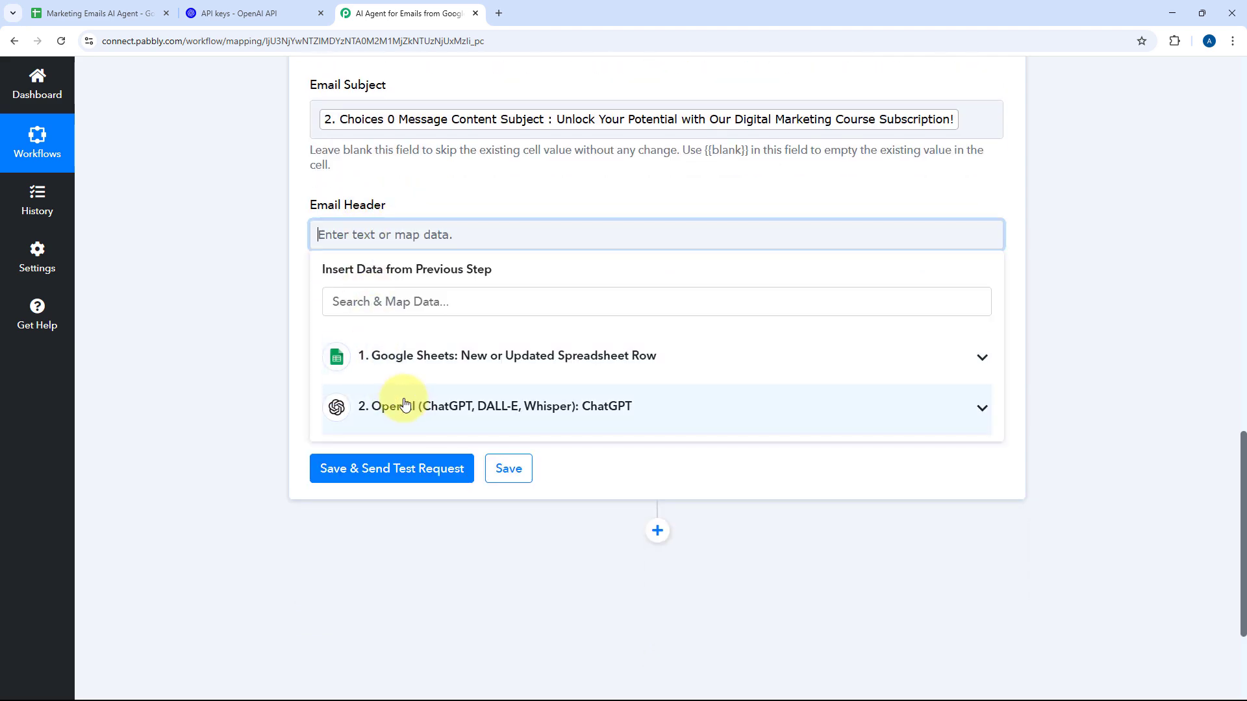
left_click(406, 407)
scroll(445, 495, "down", 2)
left_click(479, 545)
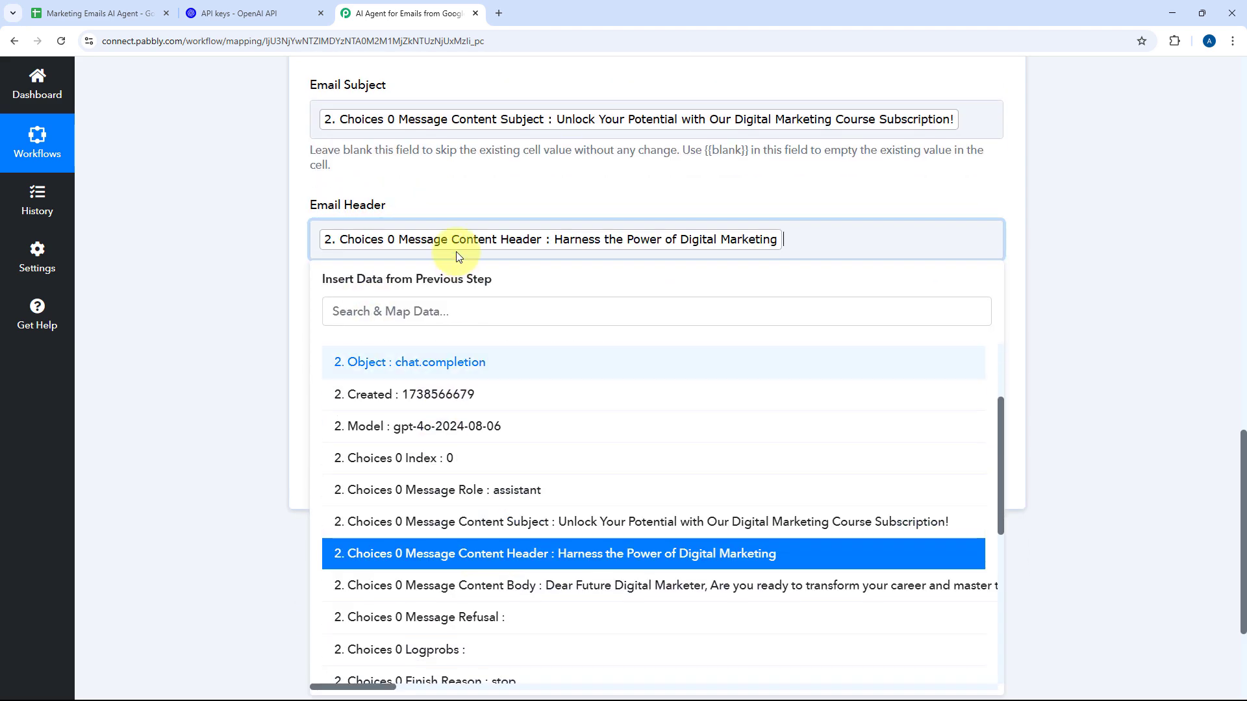
left_click(457, 200)
Map the Email Body field to Choices 0 Message Content Body from the ChatGPT step
scroll(448, 205, "down", 2)
left_click(357, 223)
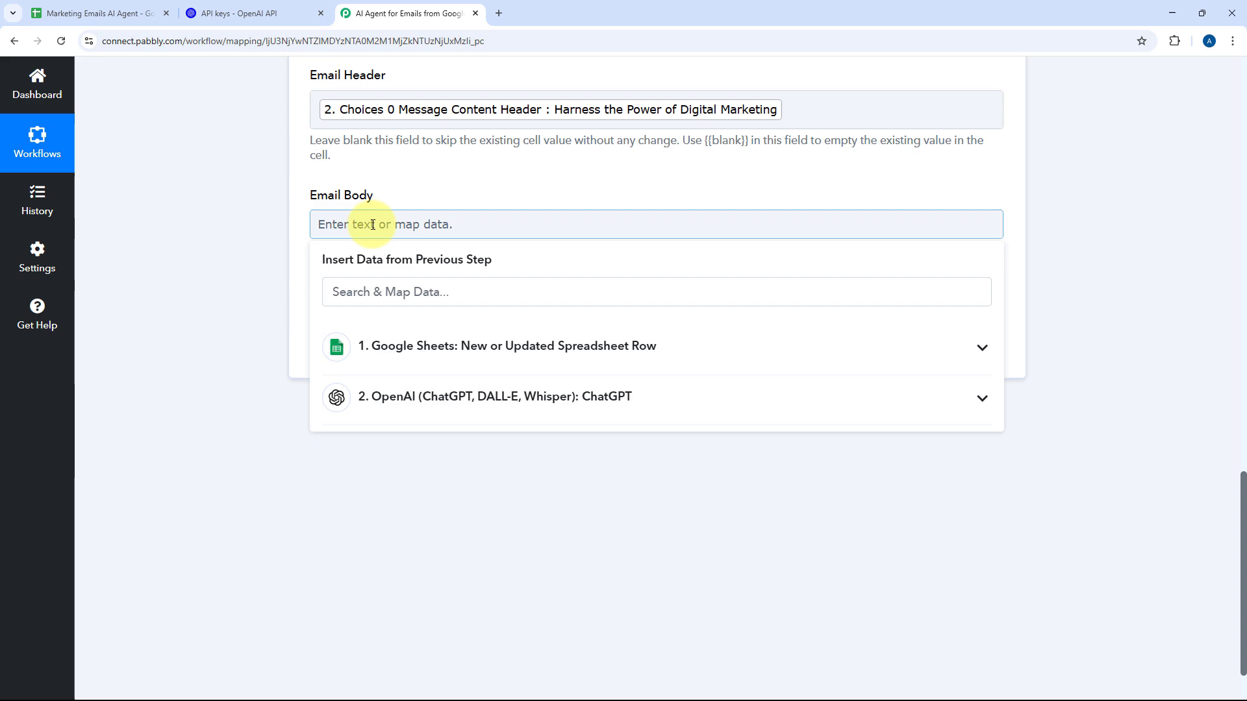
left_click(425, 346)
left_click(425, 346)
left_click(432, 393)
scroll(480, 518, "down", 3)
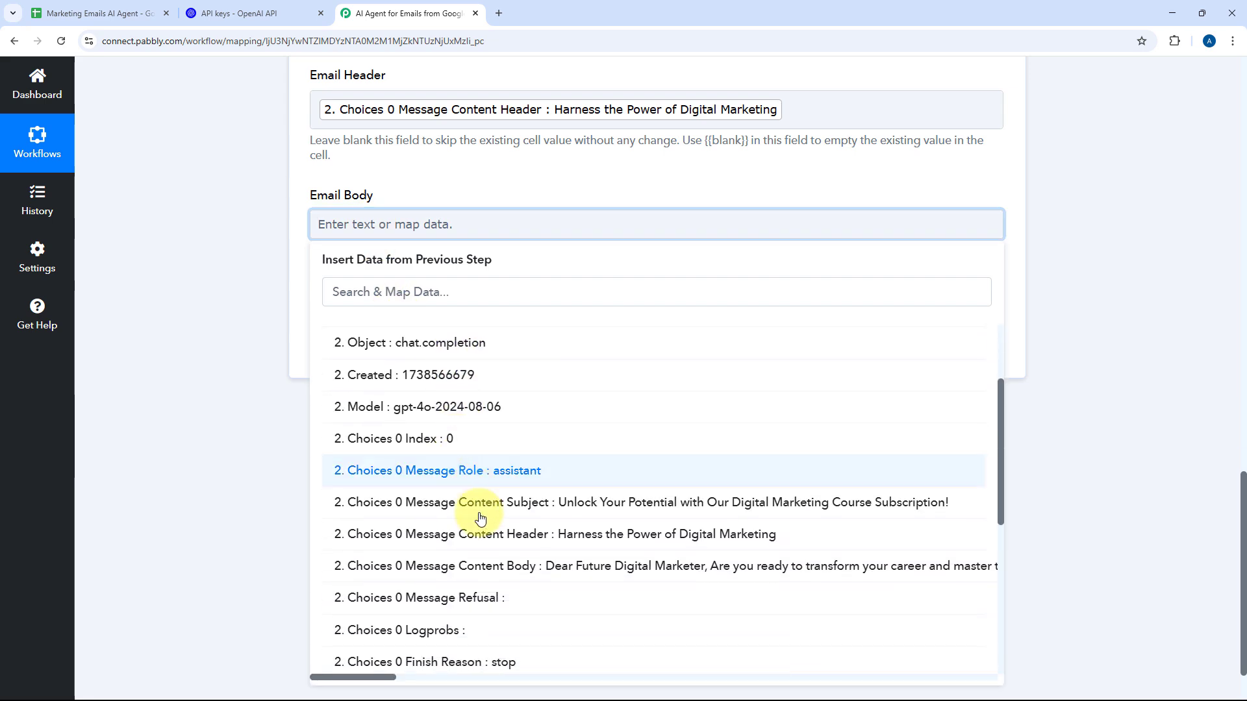
left_click(507, 561)
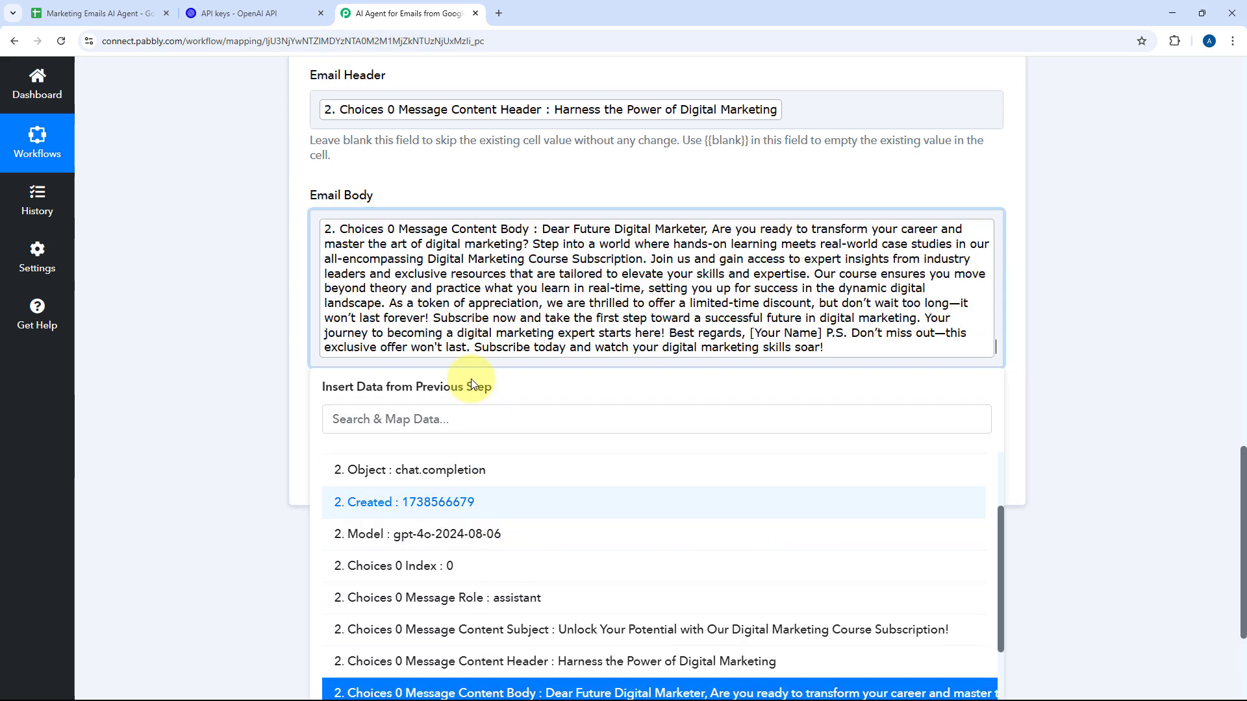
left_click(465, 185)
Save the Update Row action, send a test request and check the response against the mapped fields
scroll(458, 188, "up", 3)
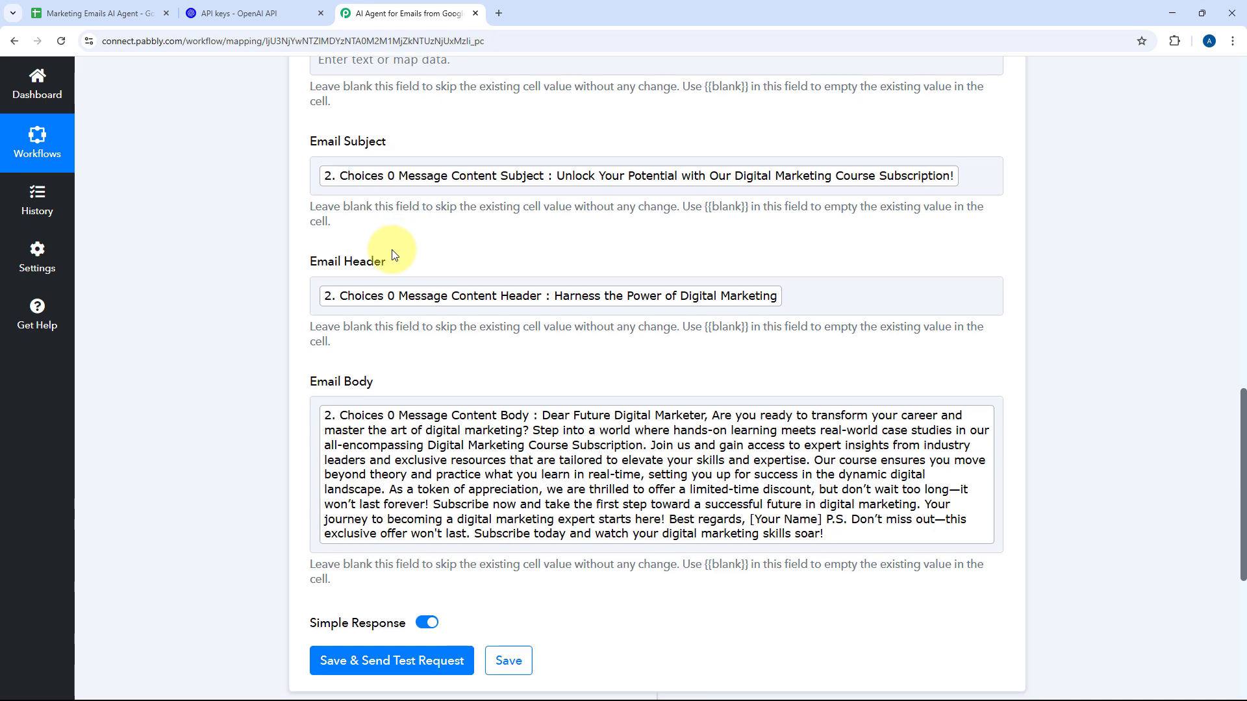
scroll(392, 253, "down", 3)
left_click(455, 473)
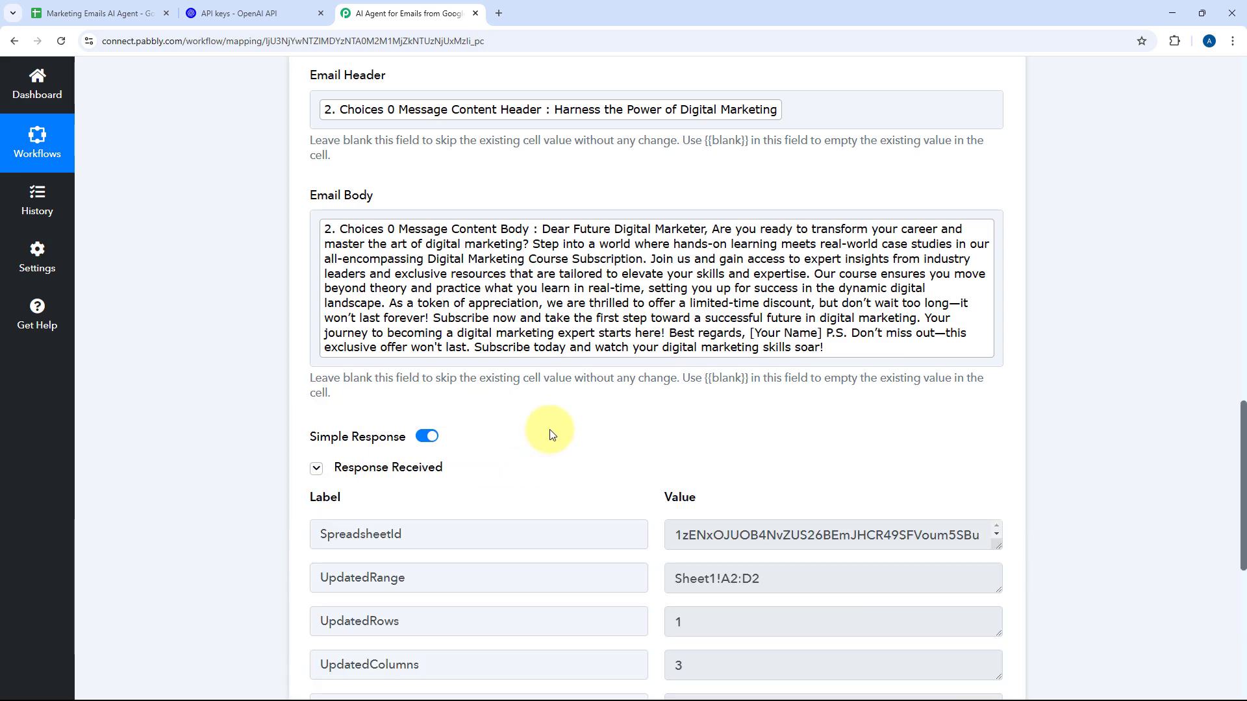
scroll(556, 431, "down", 4)
scroll(583, 254, "up", 12)
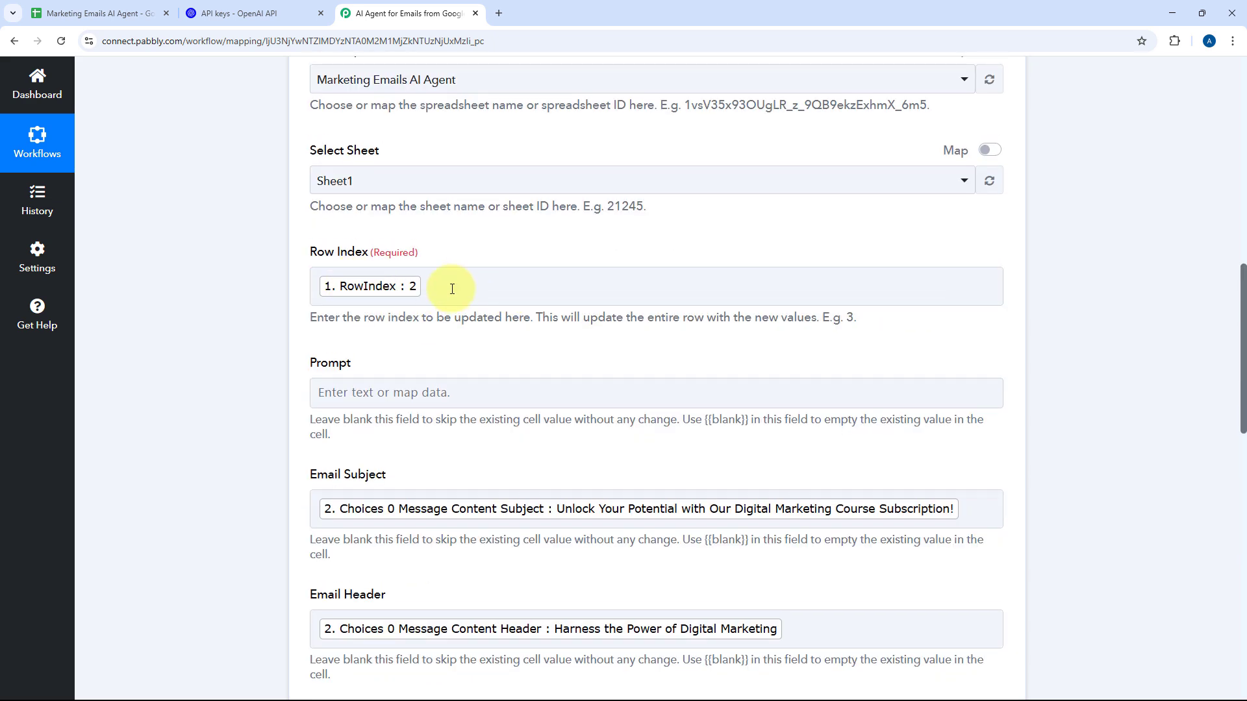
scroll(351, 278, "up", 3)
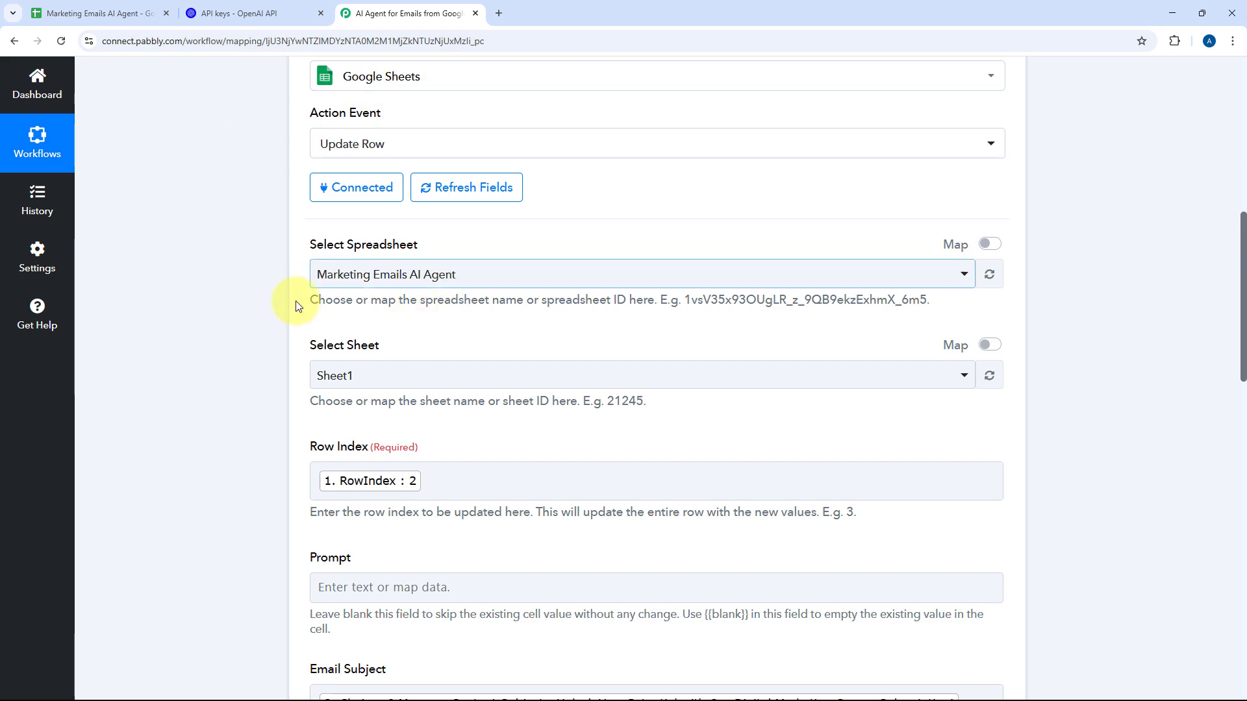
Switch to the Marketing Emails AI Agent spreadsheet, widen the Email Body column and set the whole sheet's text wrapping to Clip
left_click(104, 13)
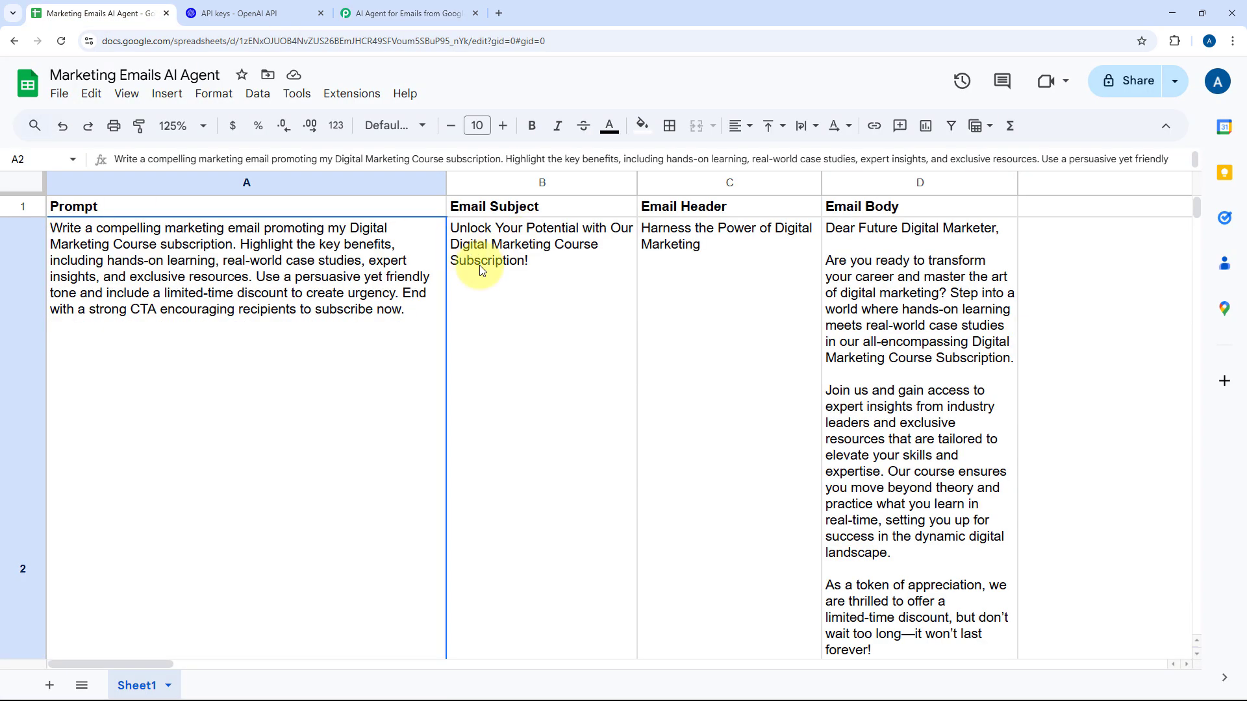
left_click_drag(1019, 184, 1234, 184)
left_click(23, 184)
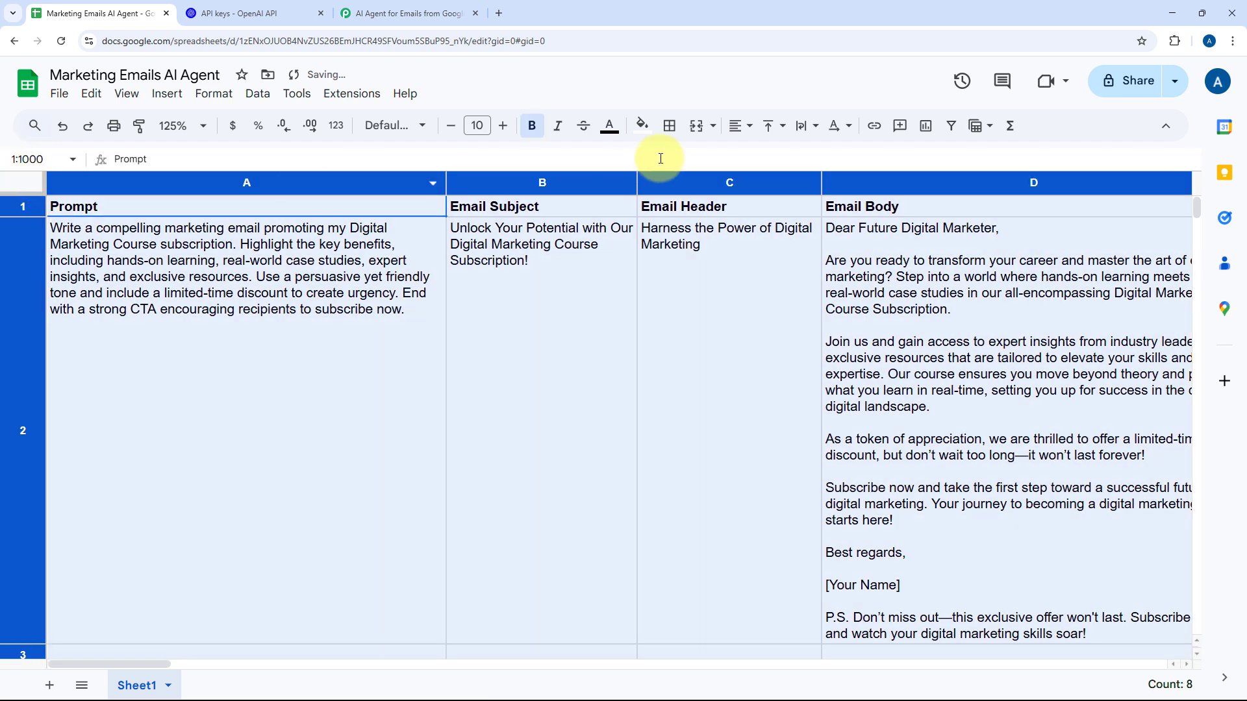
left_click(806, 134)
left_click(803, 156)
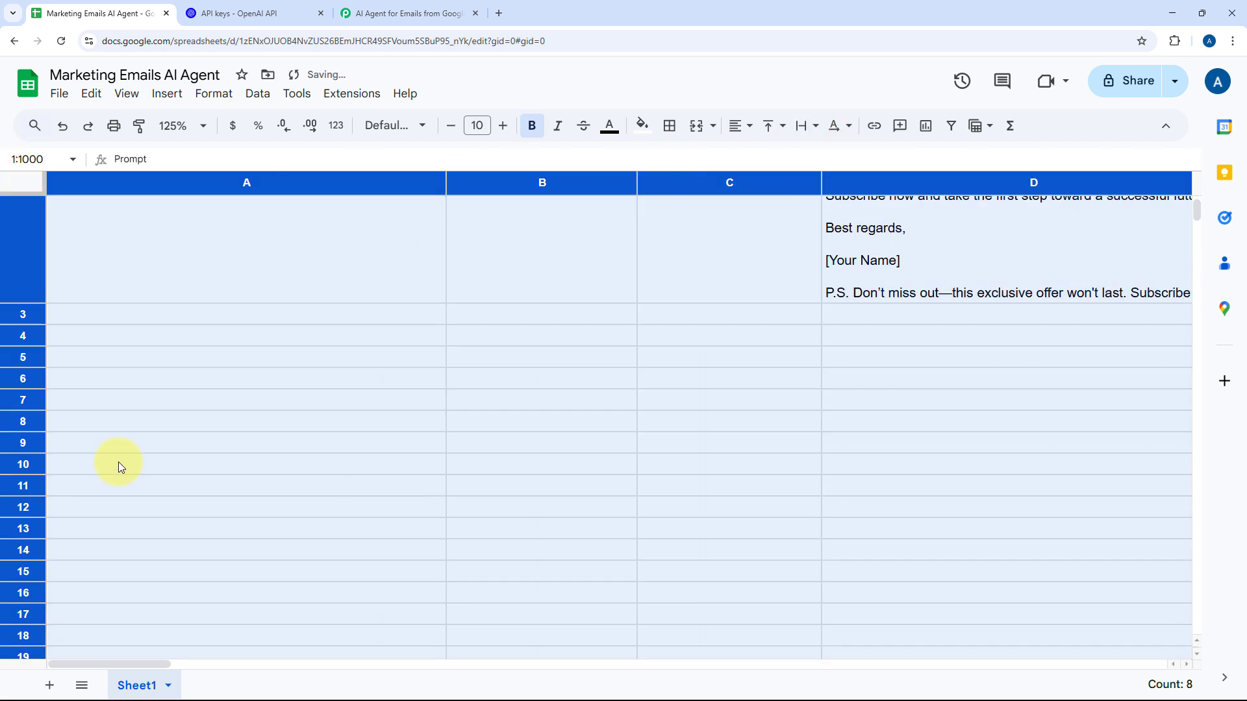
Undo the row resizing applied to the whole sheet and reduce the height of row 2 only
left_click_drag(23, 467, 36, 376)
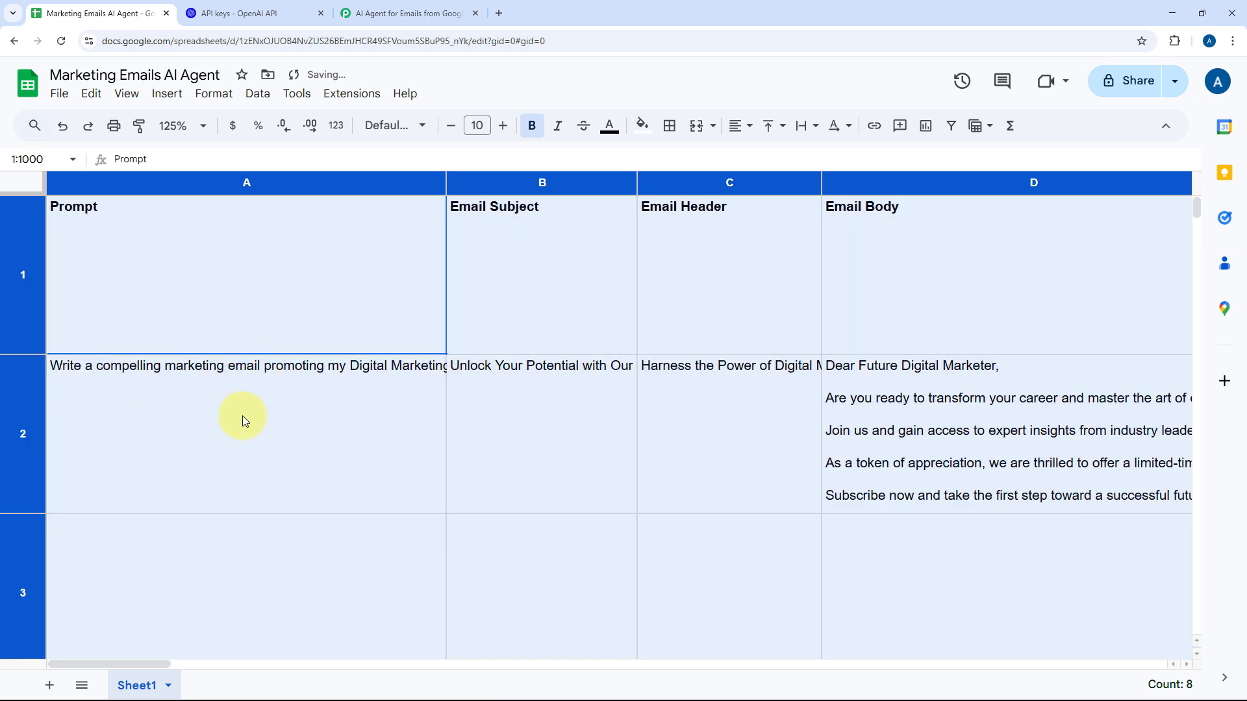
key("ctrl+z")
left_click(61, 434)
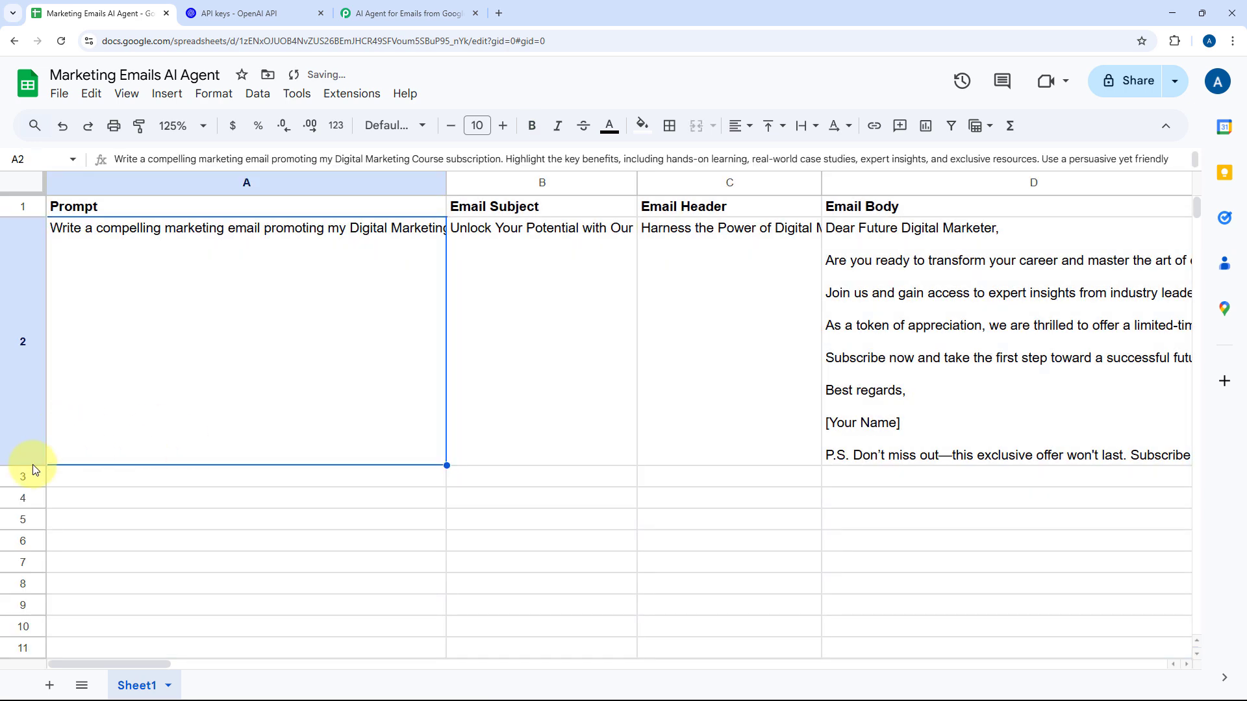
left_click_drag(23, 466, 23, 351)
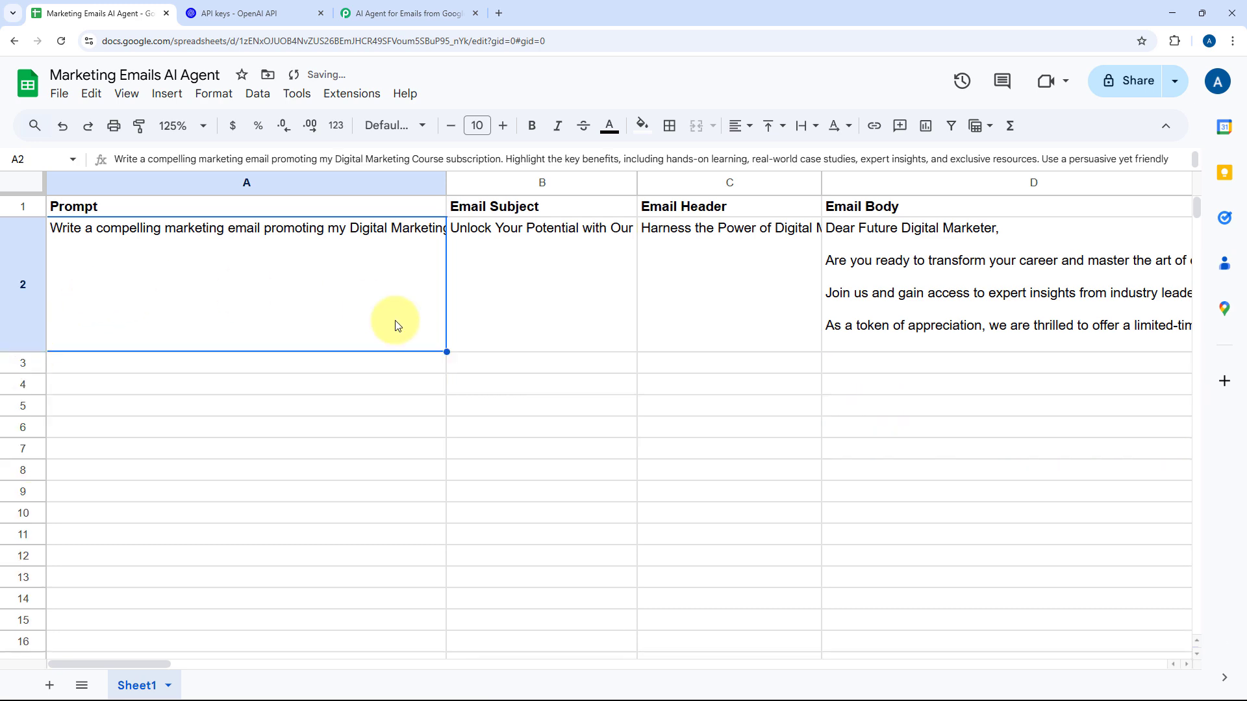
Set the text wrapping of the Prompt column to Wrap
double_click(338, 281)
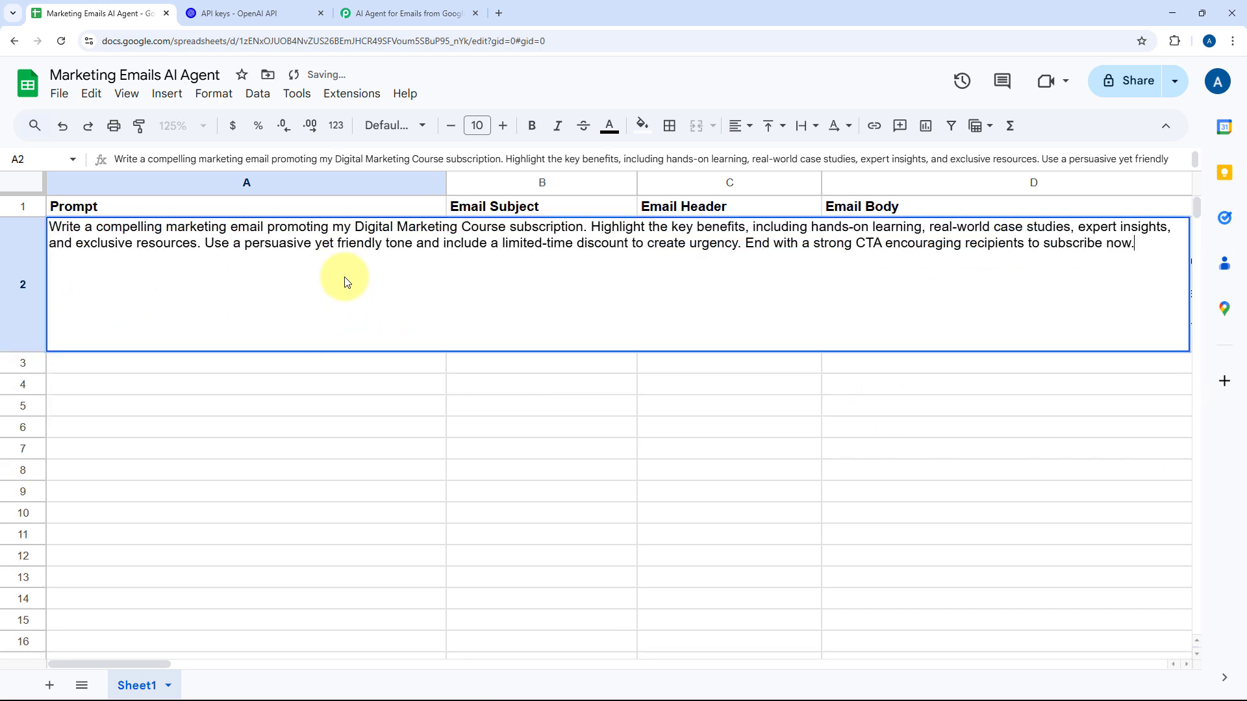
left_click(308, 182)
left_click(806, 126)
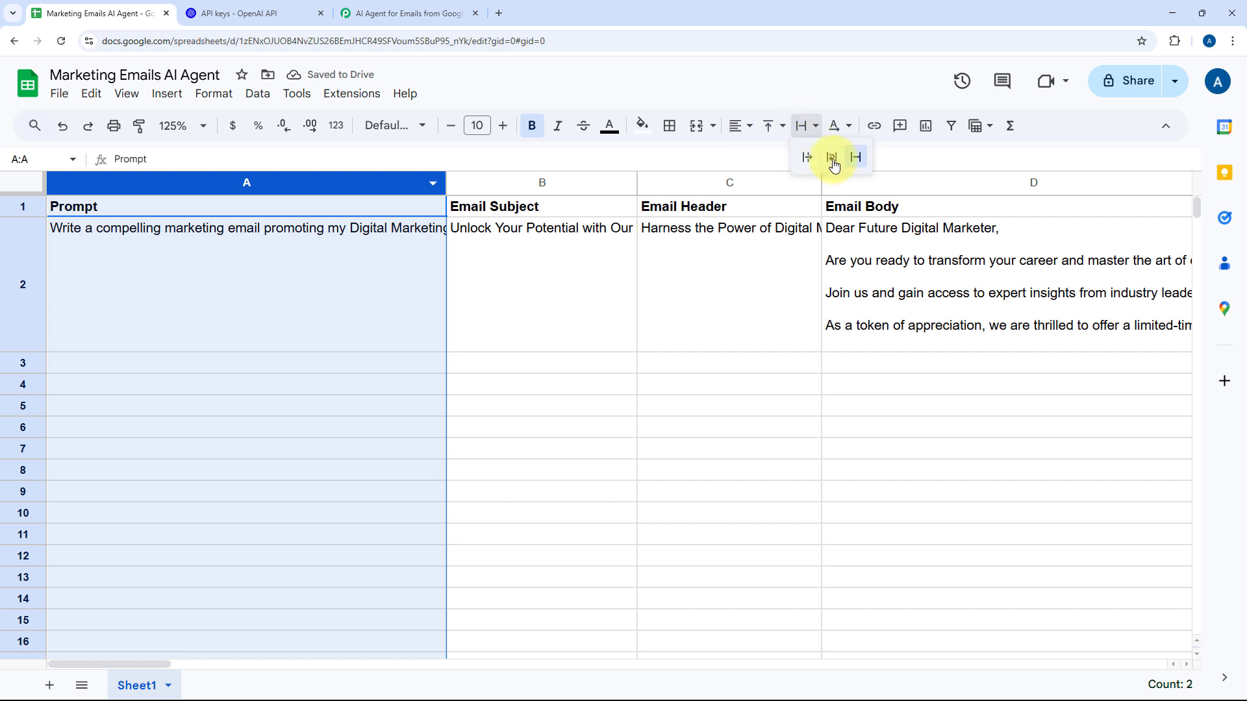
left_click(830, 159)
left_click(383, 281)
Read the full Email Subject, Email Header and Email Body contents written to row 2
left_click(604, 263)
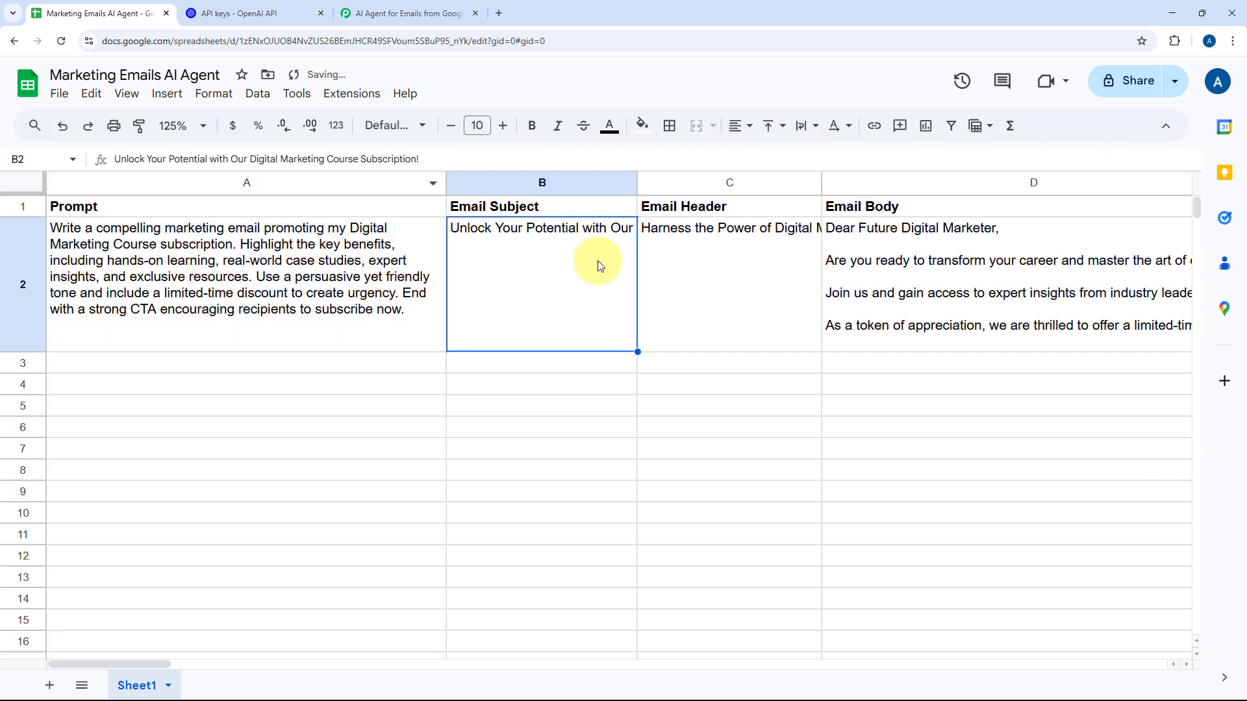
double_click(598, 264)
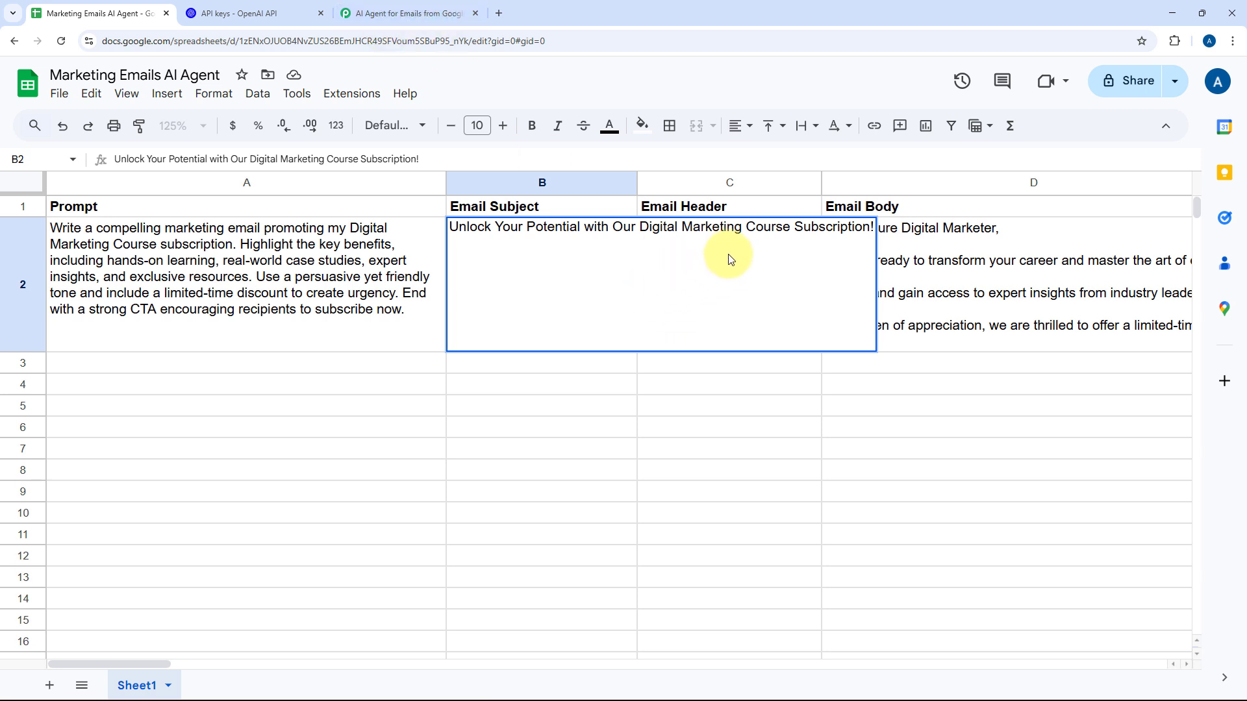
left_click(437, 254)
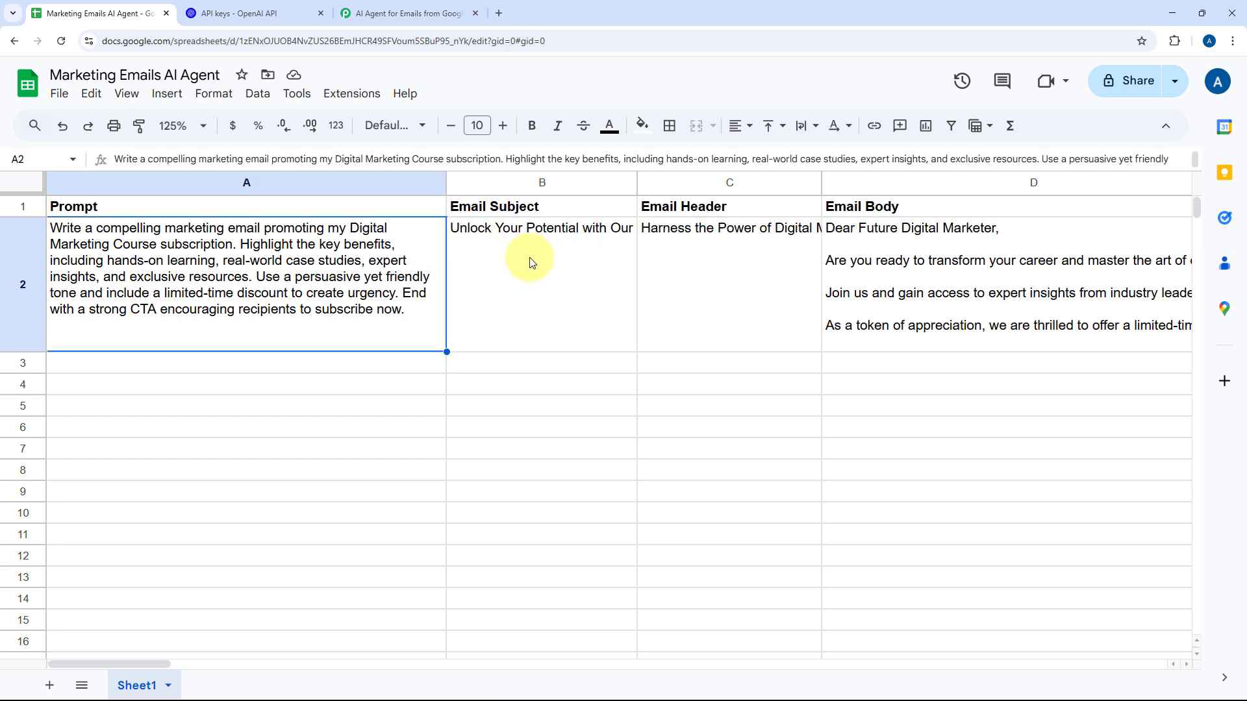
left_click(722, 274)
left_click(724, 265)
double_click(922, 253)
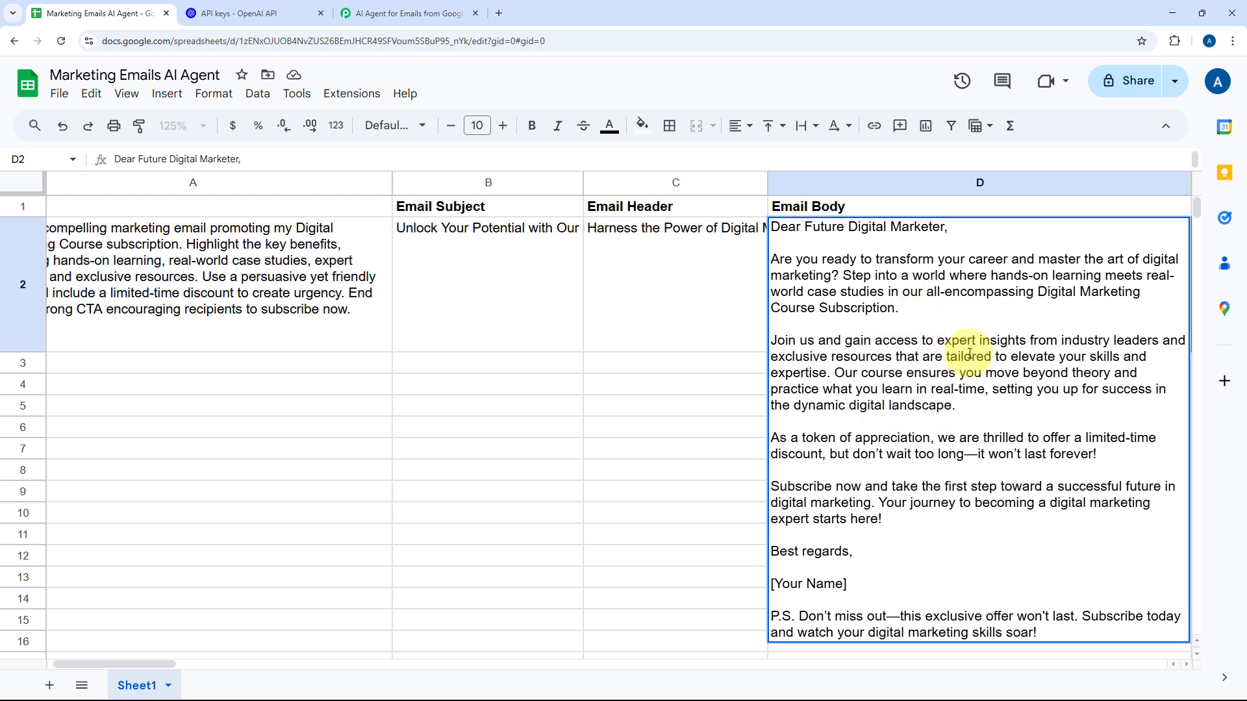
left_click(737, 290)
Return to the Pabbly Connect workflow and collapse the Update Row action to show all three steps
left_click(412, 11)
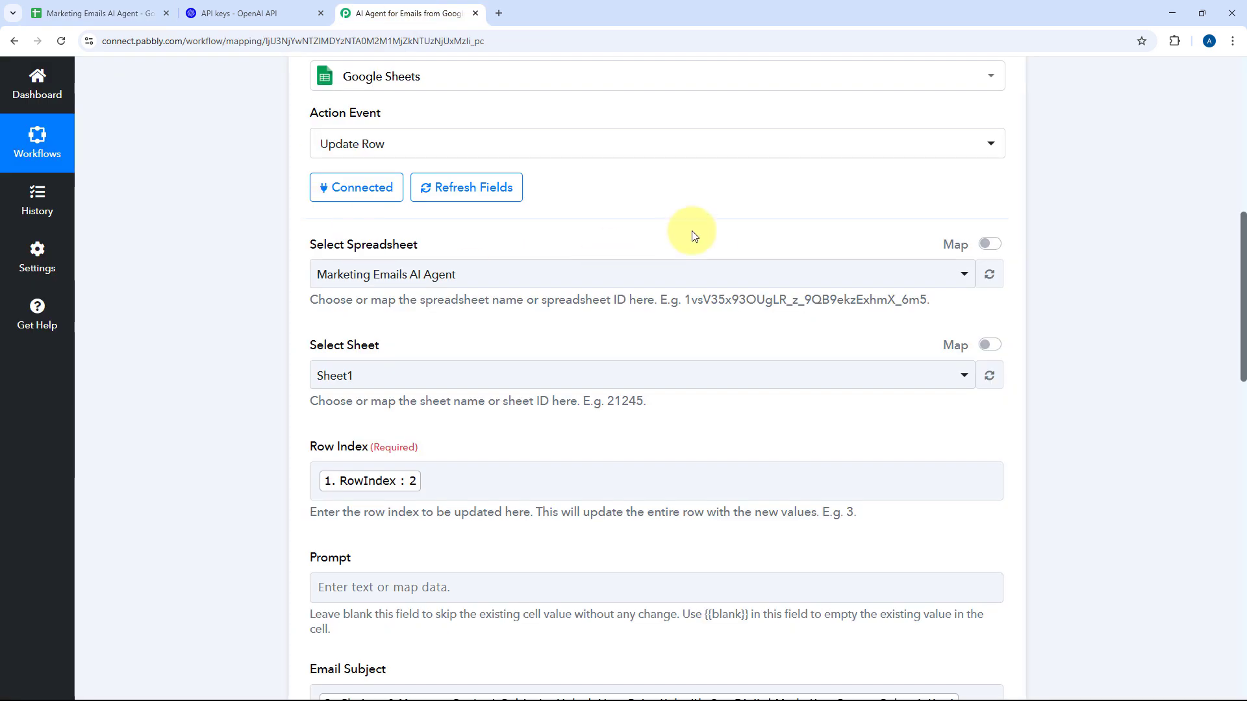
scroll(686, 240, "up", 3)
left_click(656, 139)
scroll(710, 278, "up", 6)
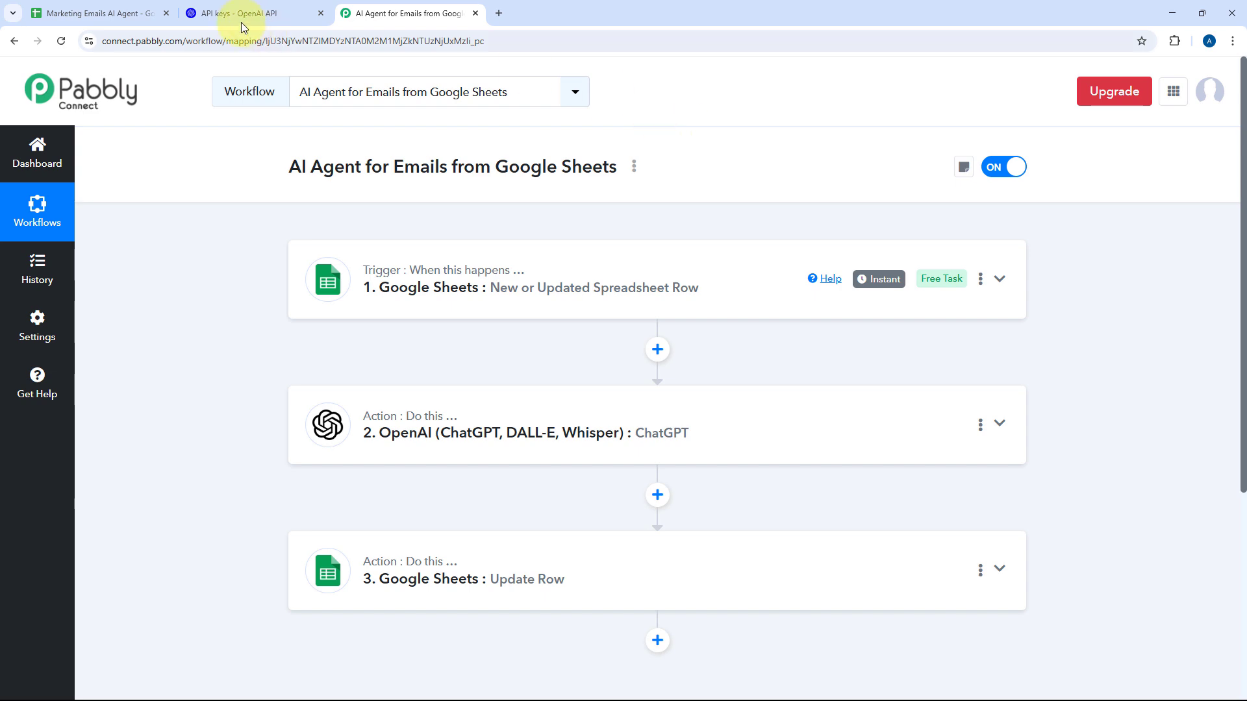
Switch back to the spreadsheet and examine the row 3 cells under Prompt, Email Subject, Email Header and Email Body
left_click(98, 13)
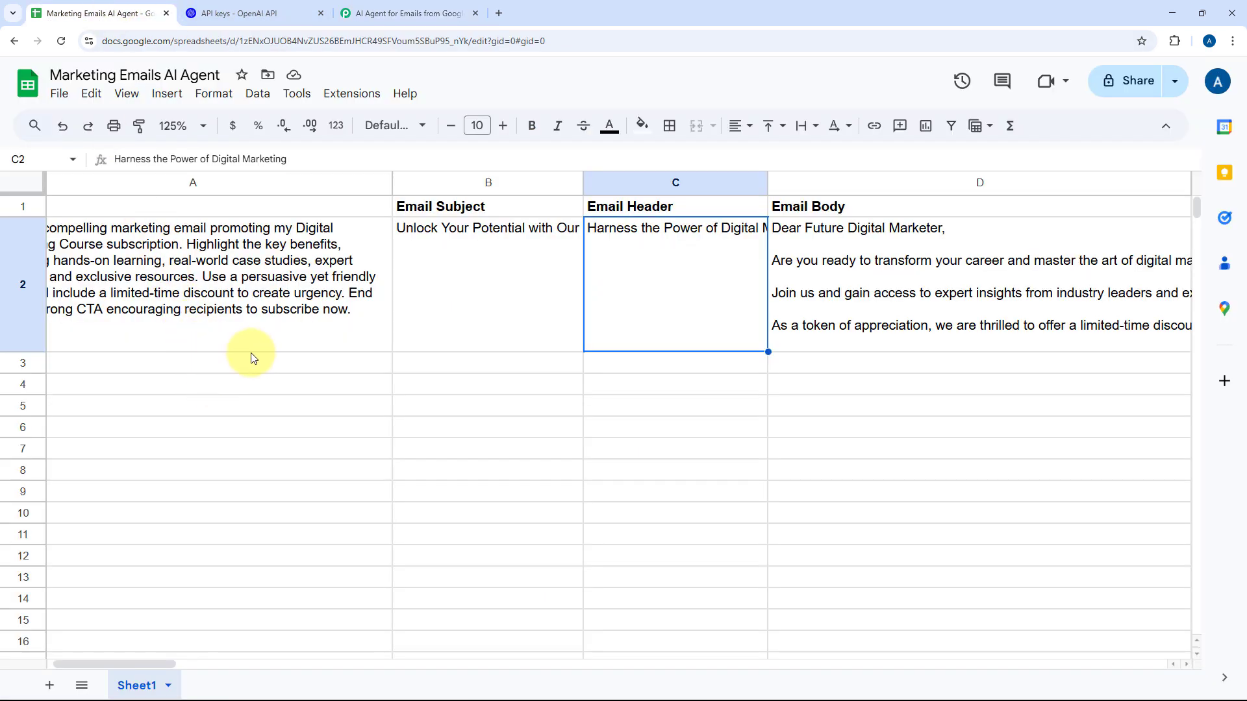
scroll(250, 353, "left", 2)
left_click(178, 362)
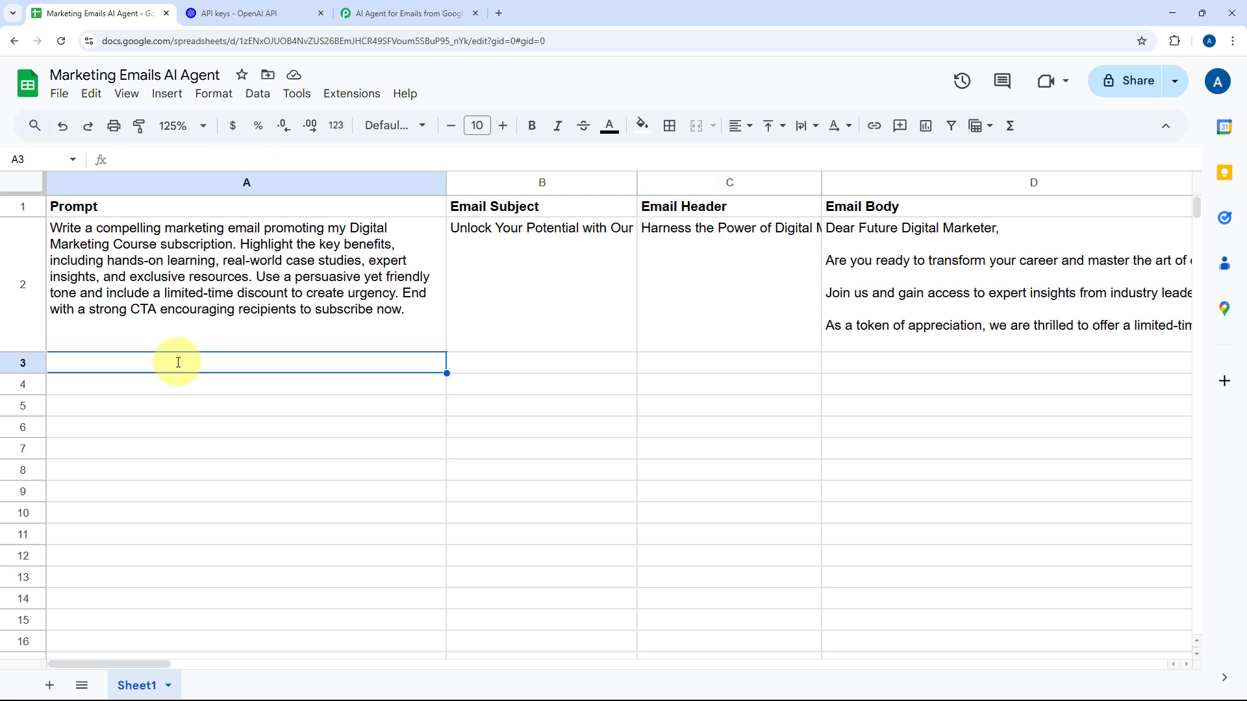
double_click(177, 362)
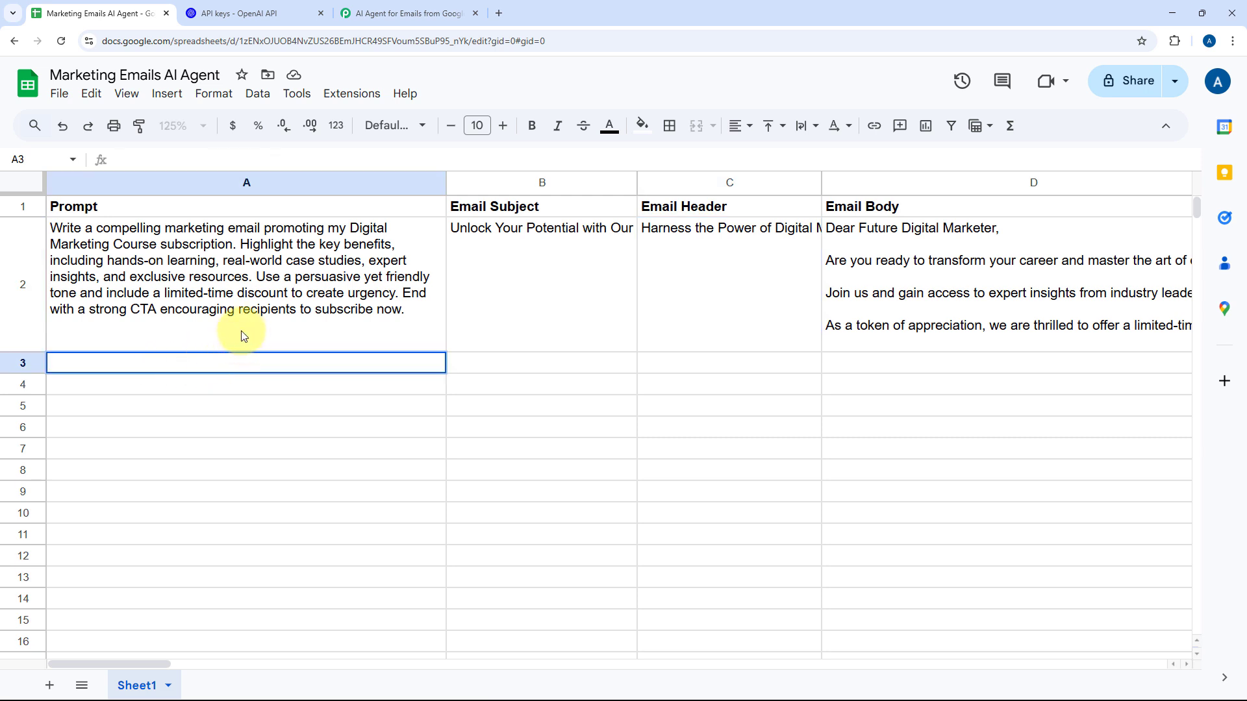
left_click(244, 336)
left_click(169, 368)
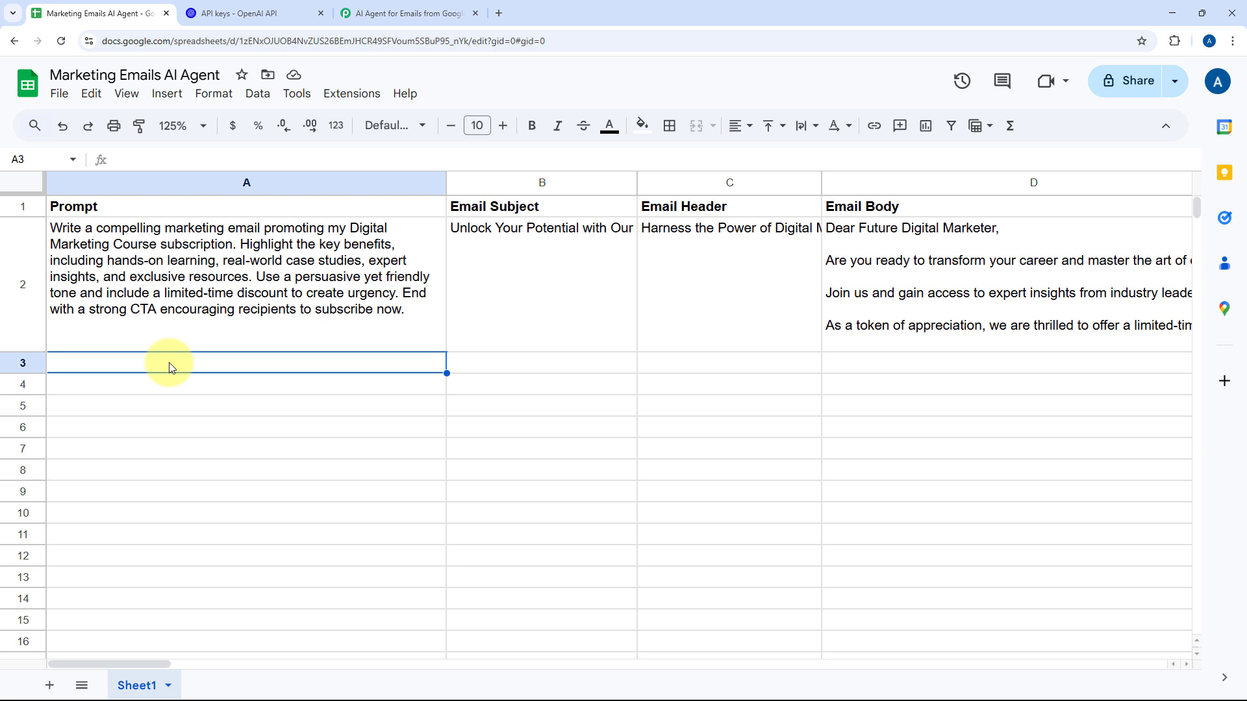
left_click(622, 373)
left_click(730, 368)
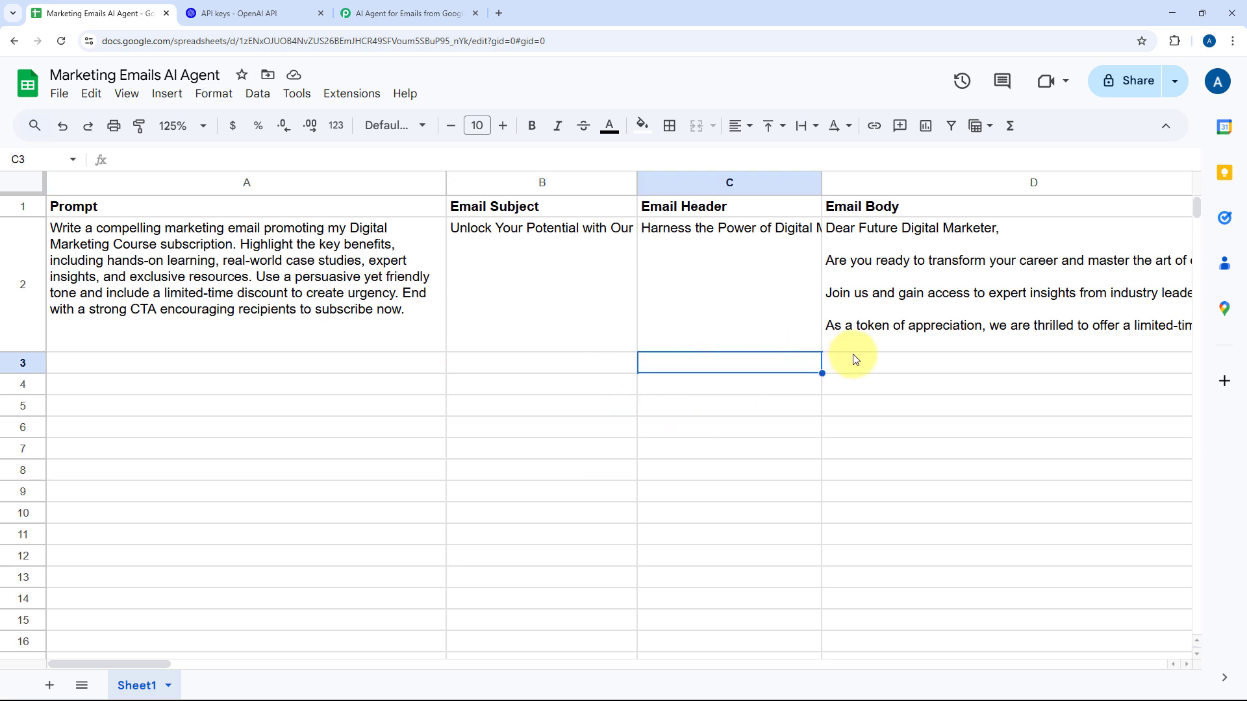
left_click(855, 361)
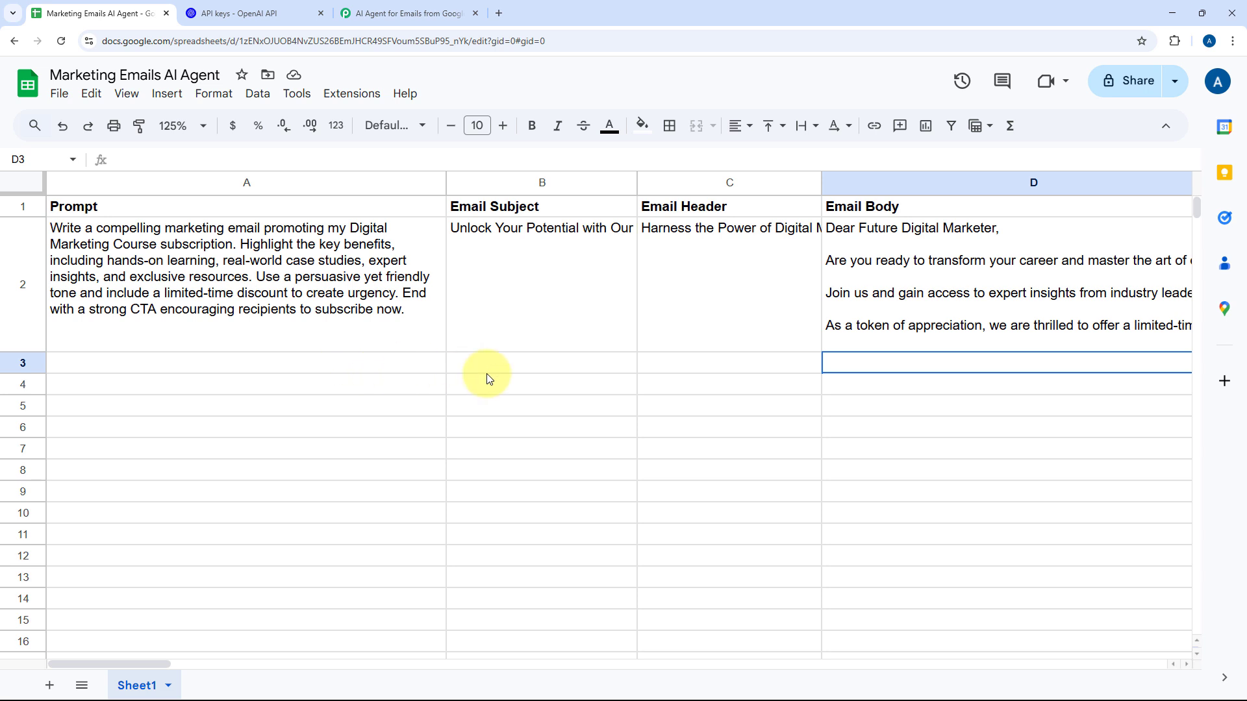
Enter a new prompt in A3 asking for a lead nurturing email for 'ABC Marketers' on automation benefits, with a success story and free-consultation CTA
left_click(340, 367)
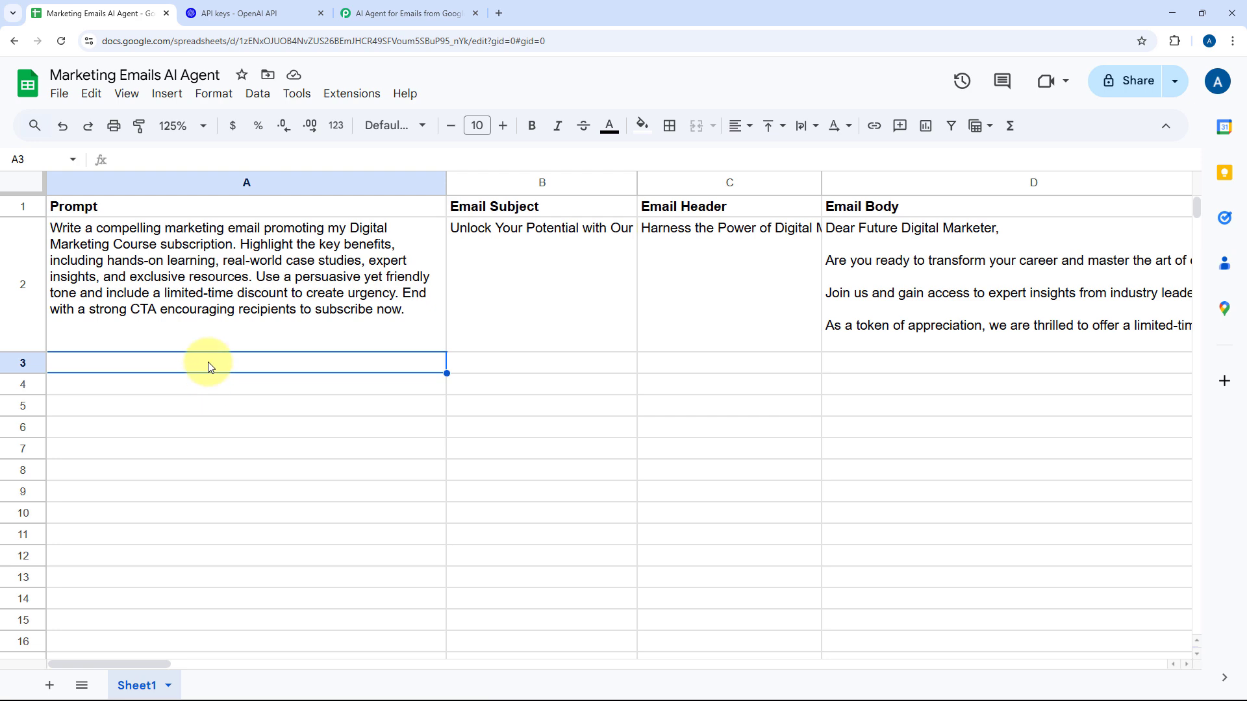
double_click(254, 364)
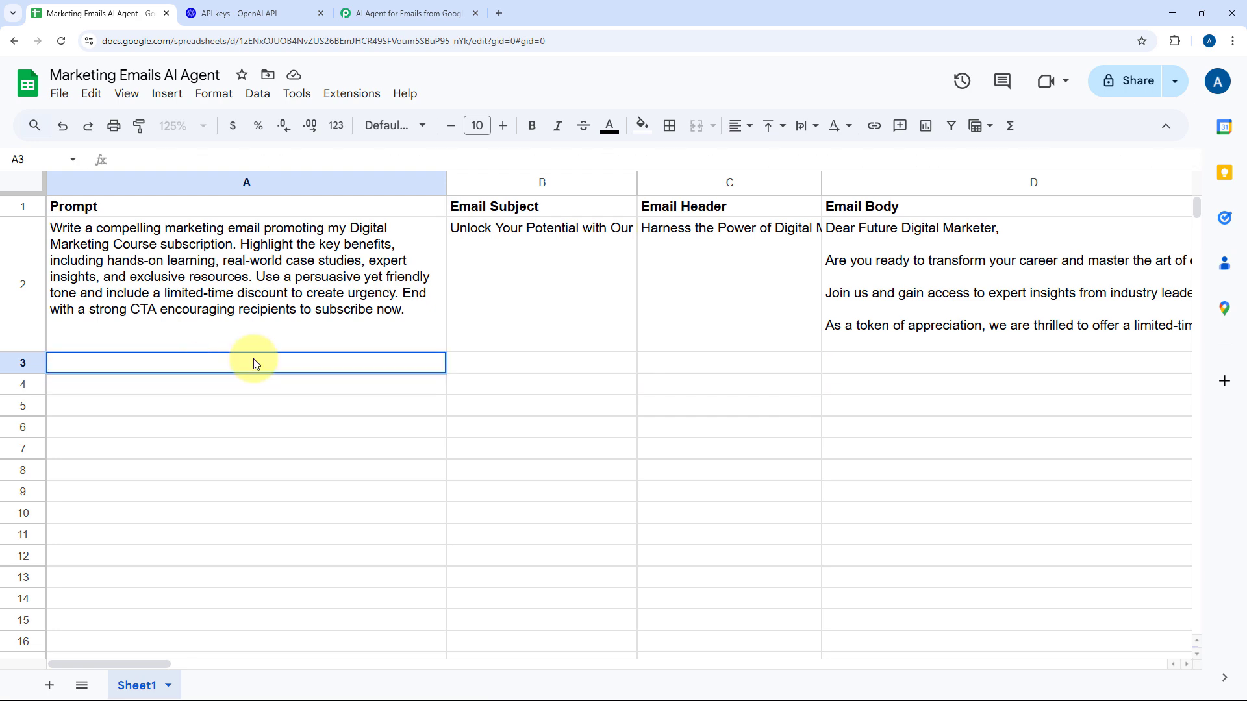
type("Create a lead nurturing email for my marketing and automation agency, 'ABC Marketers' The email should educate potential clients on how automation can save them time and boost efficiency. Provide a brief success story or case study of a business that benefited from automation. End with a CTA inviting them to book a free consultation.")
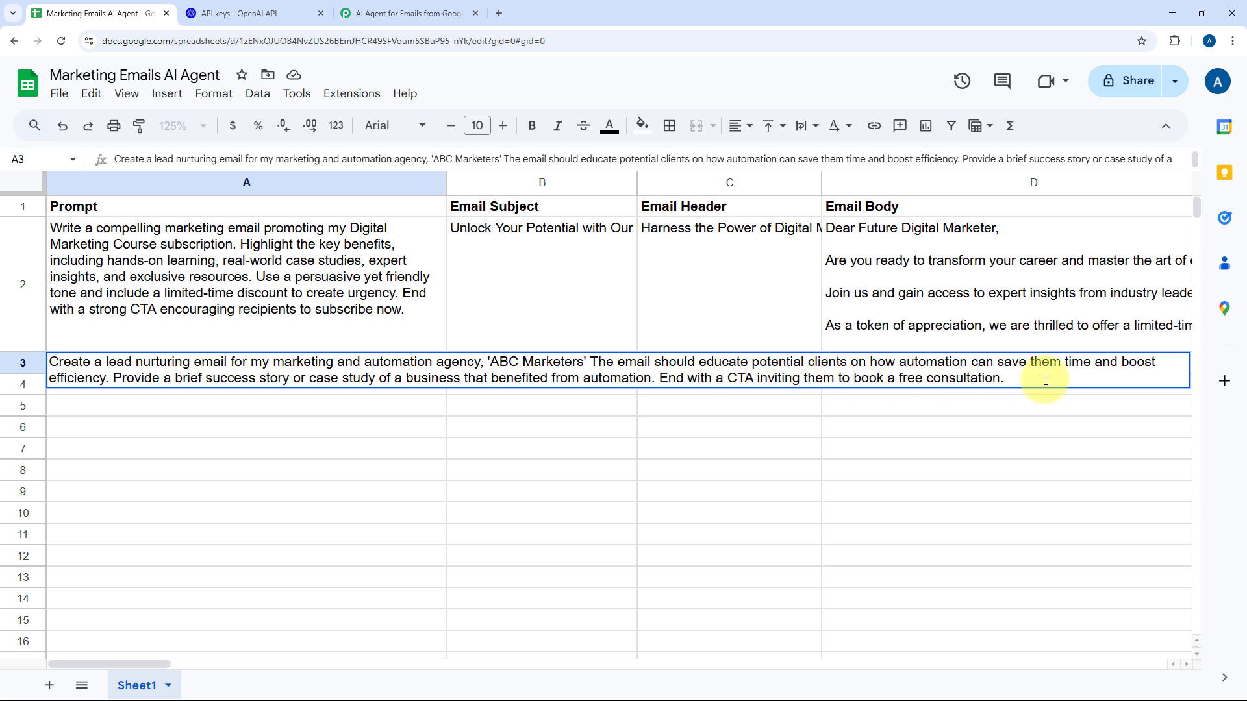
left_click(373, 339)
left_click(325, 398)
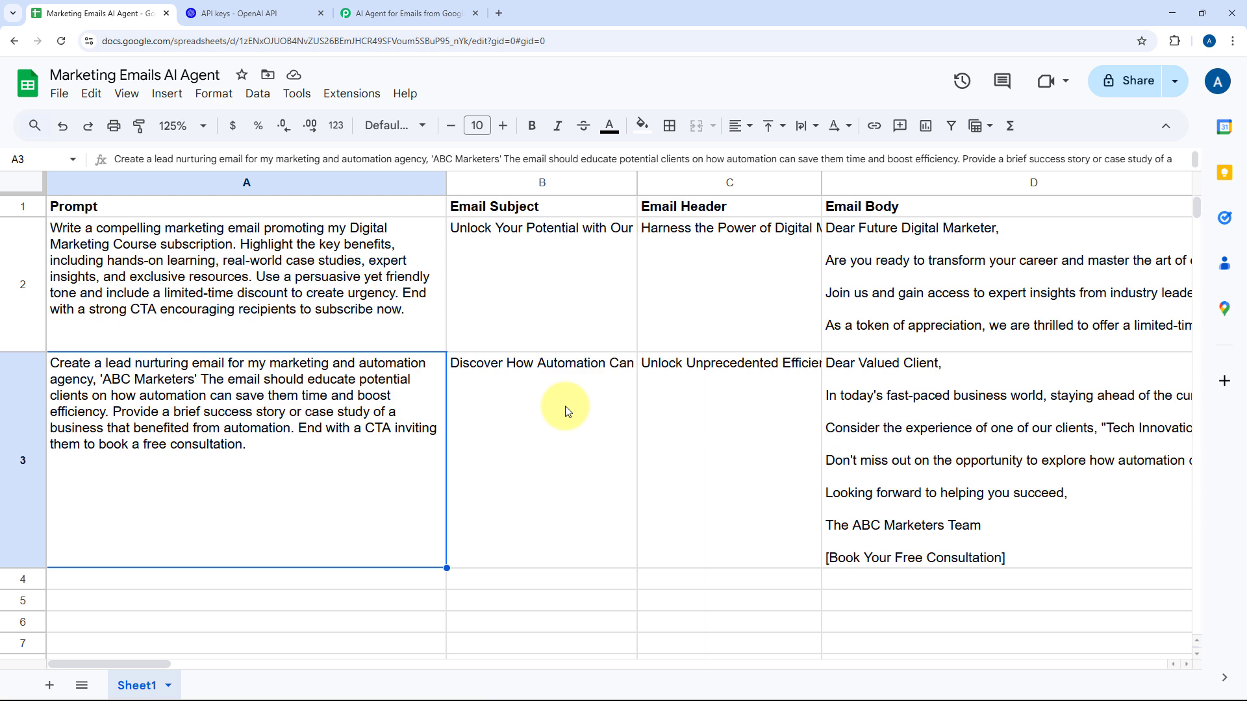
Read the full Email Subject, Email Header and Email Body contents in row 3, and return to the Pabbly Connect workflow
double_click(566, 410)
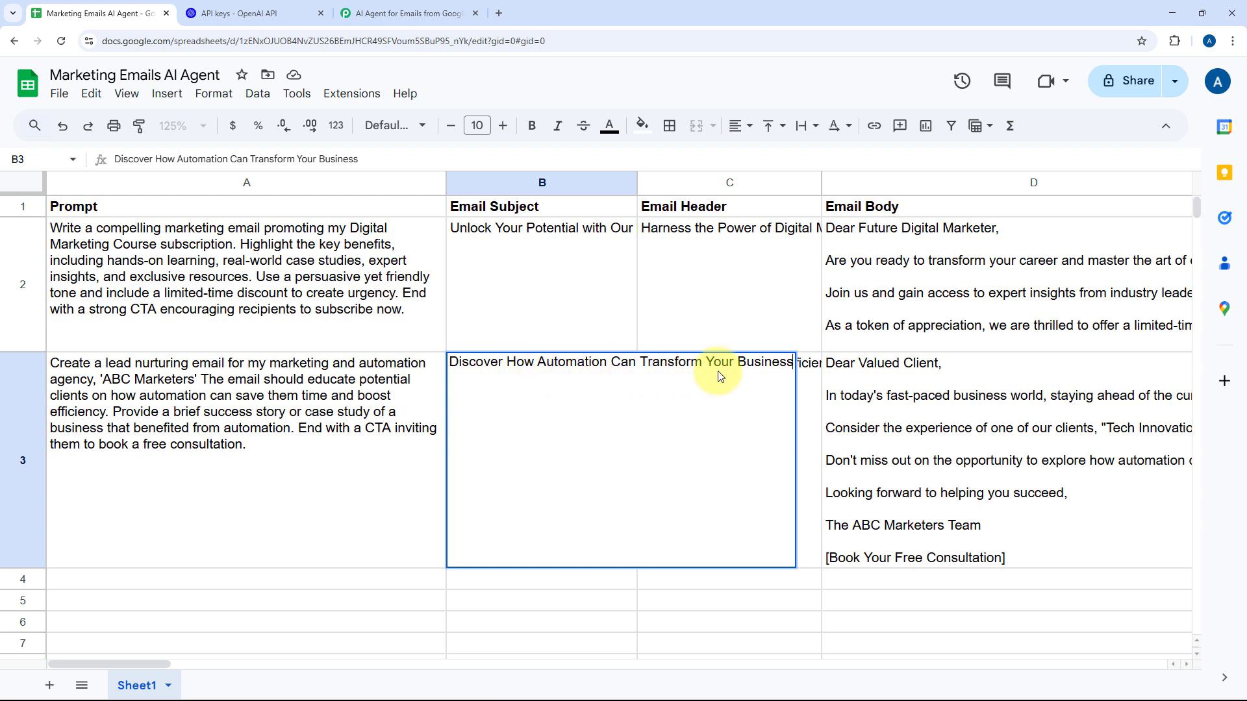
double_click(805, 389)
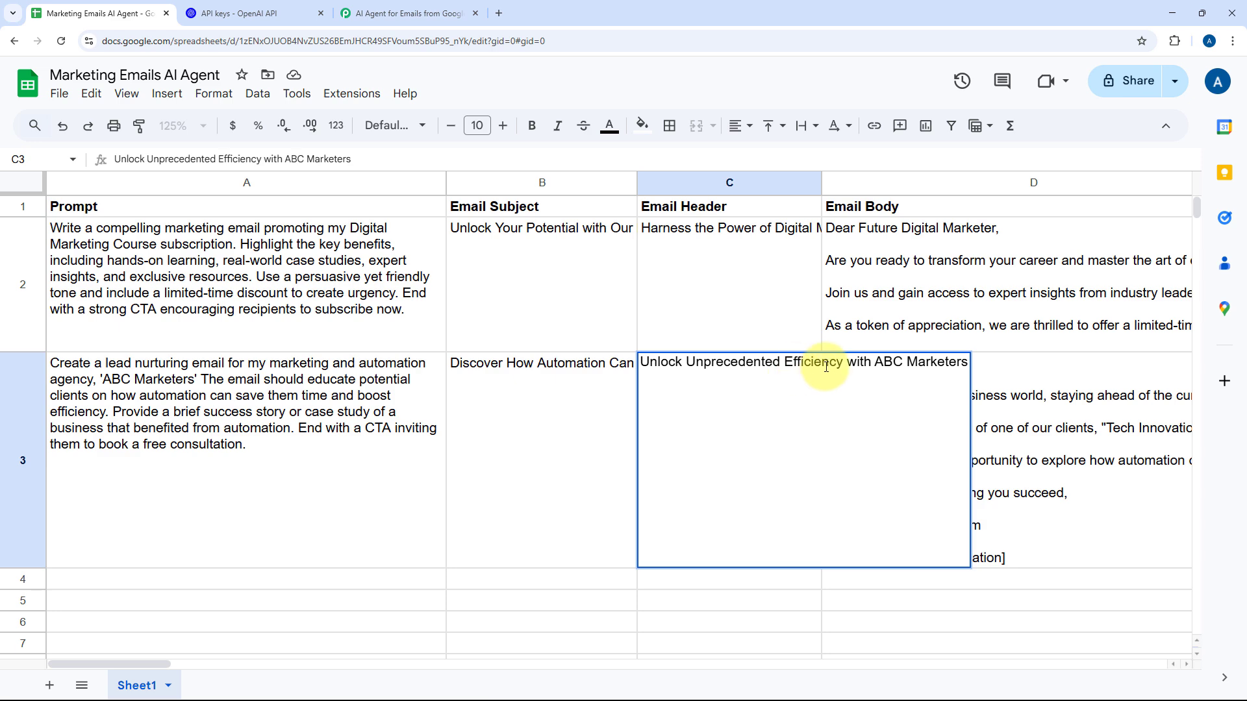
double_click(987, 385)
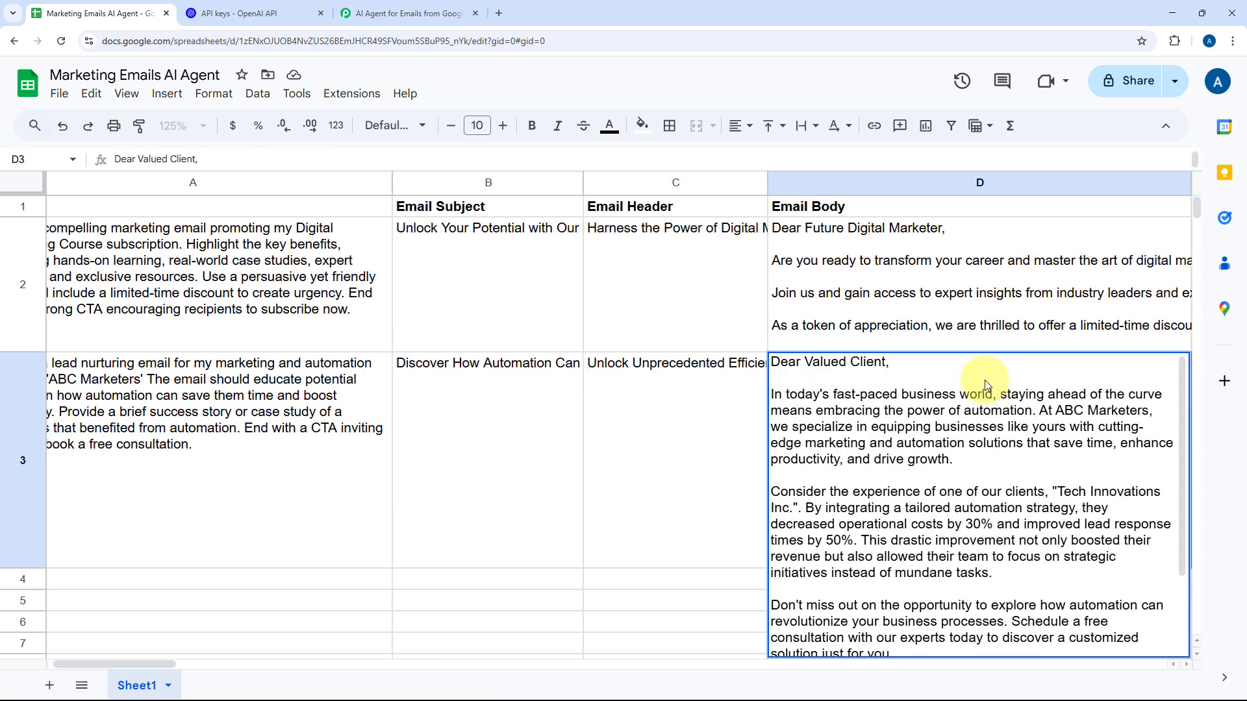
scroll(934, 403, "down", 3)
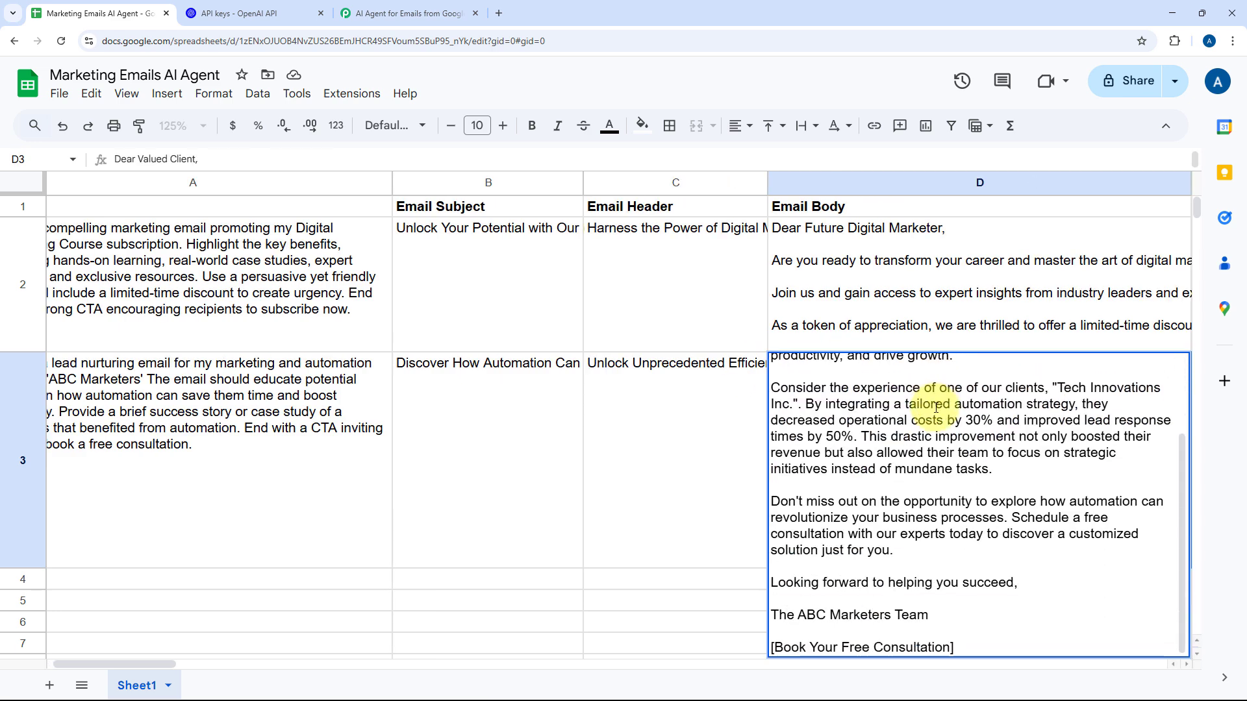
left_click(739, 468)
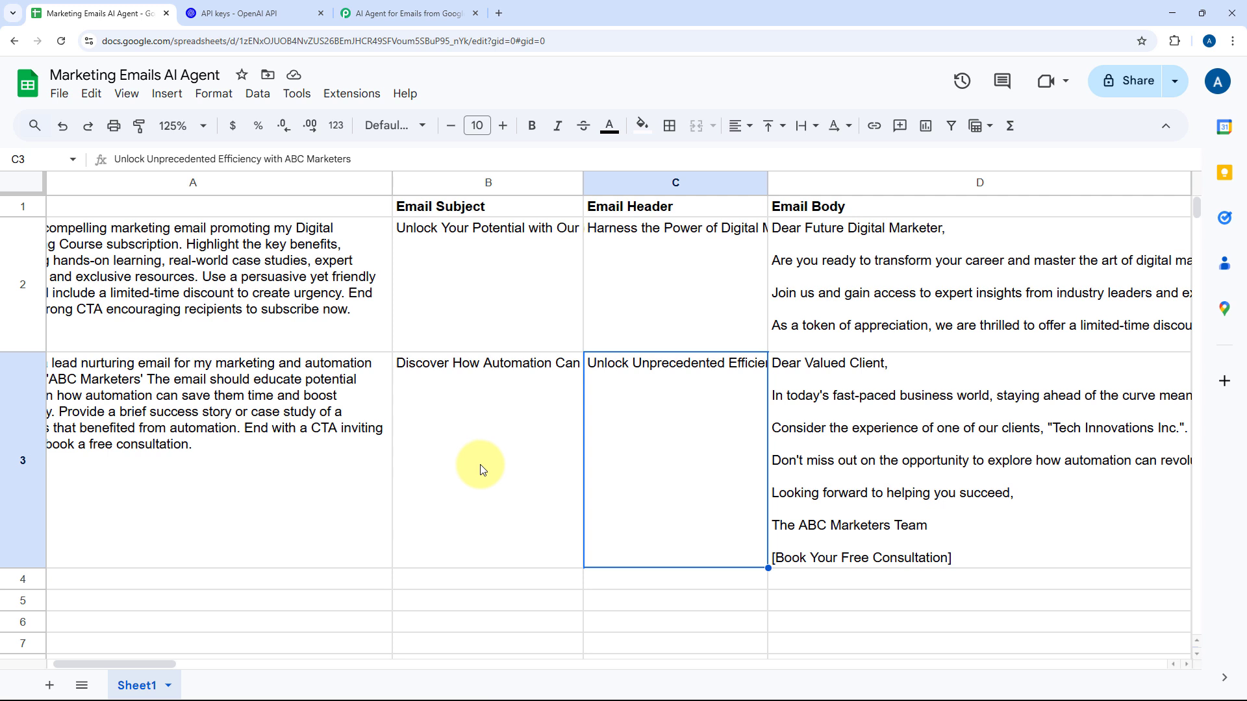
left_click(396, 13)
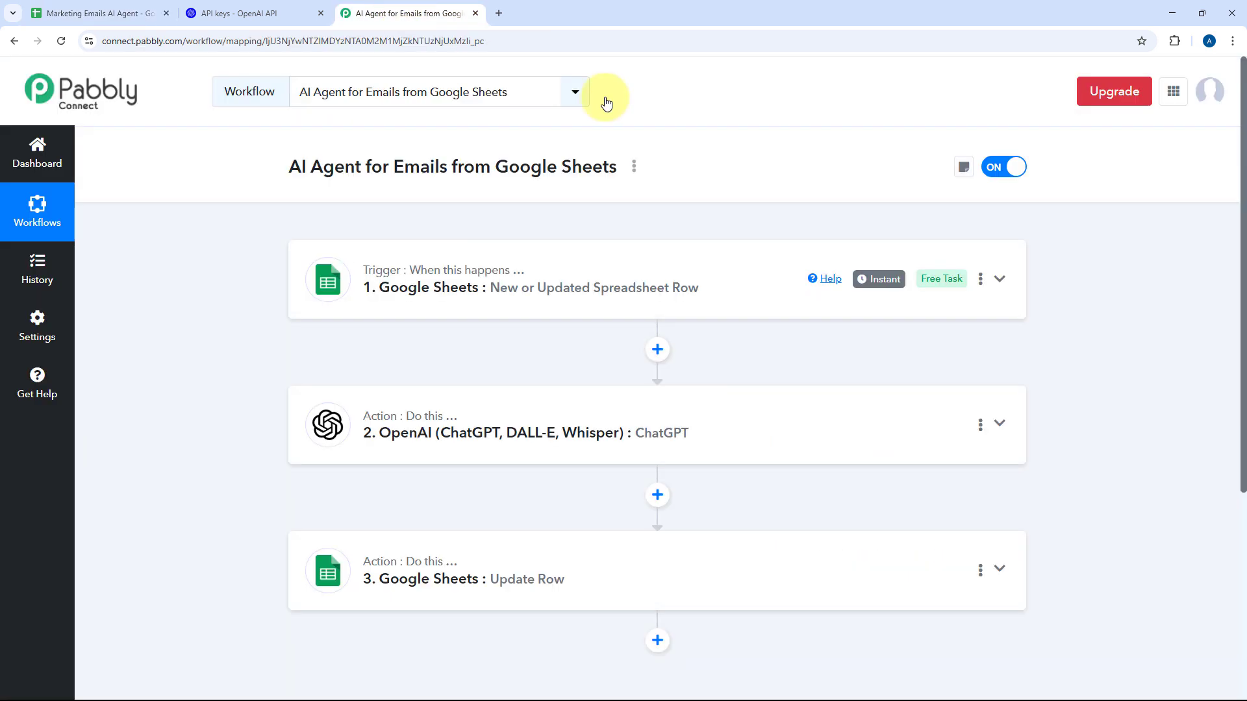